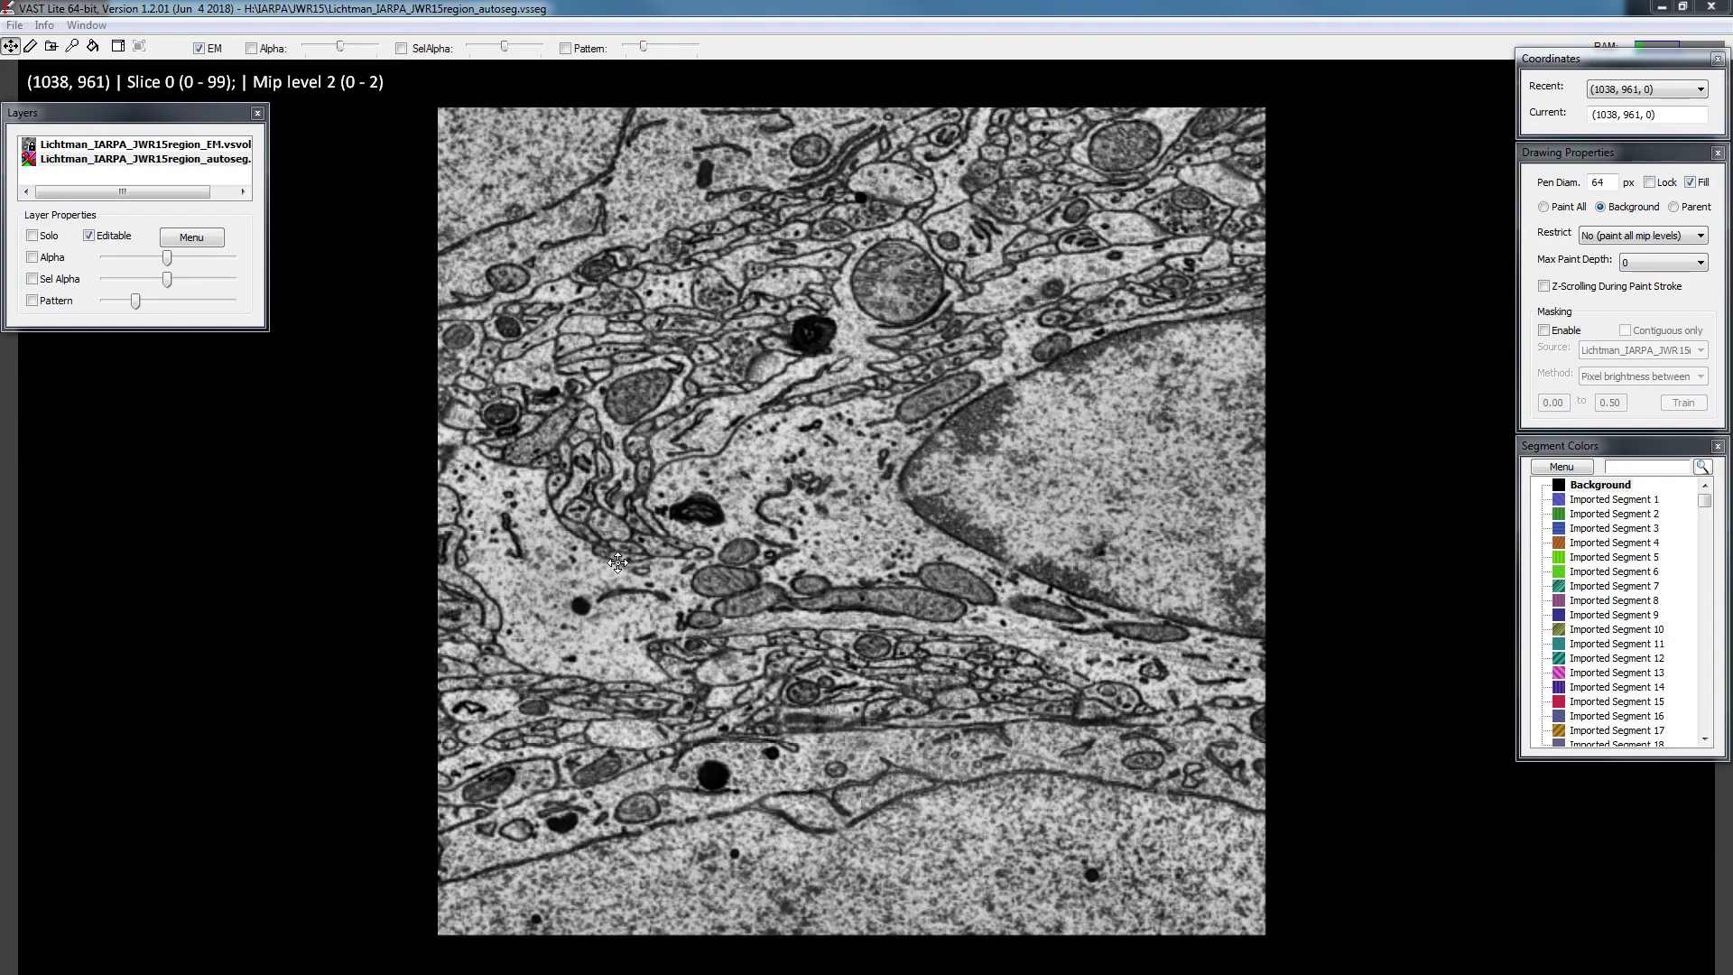
click(251, 48)
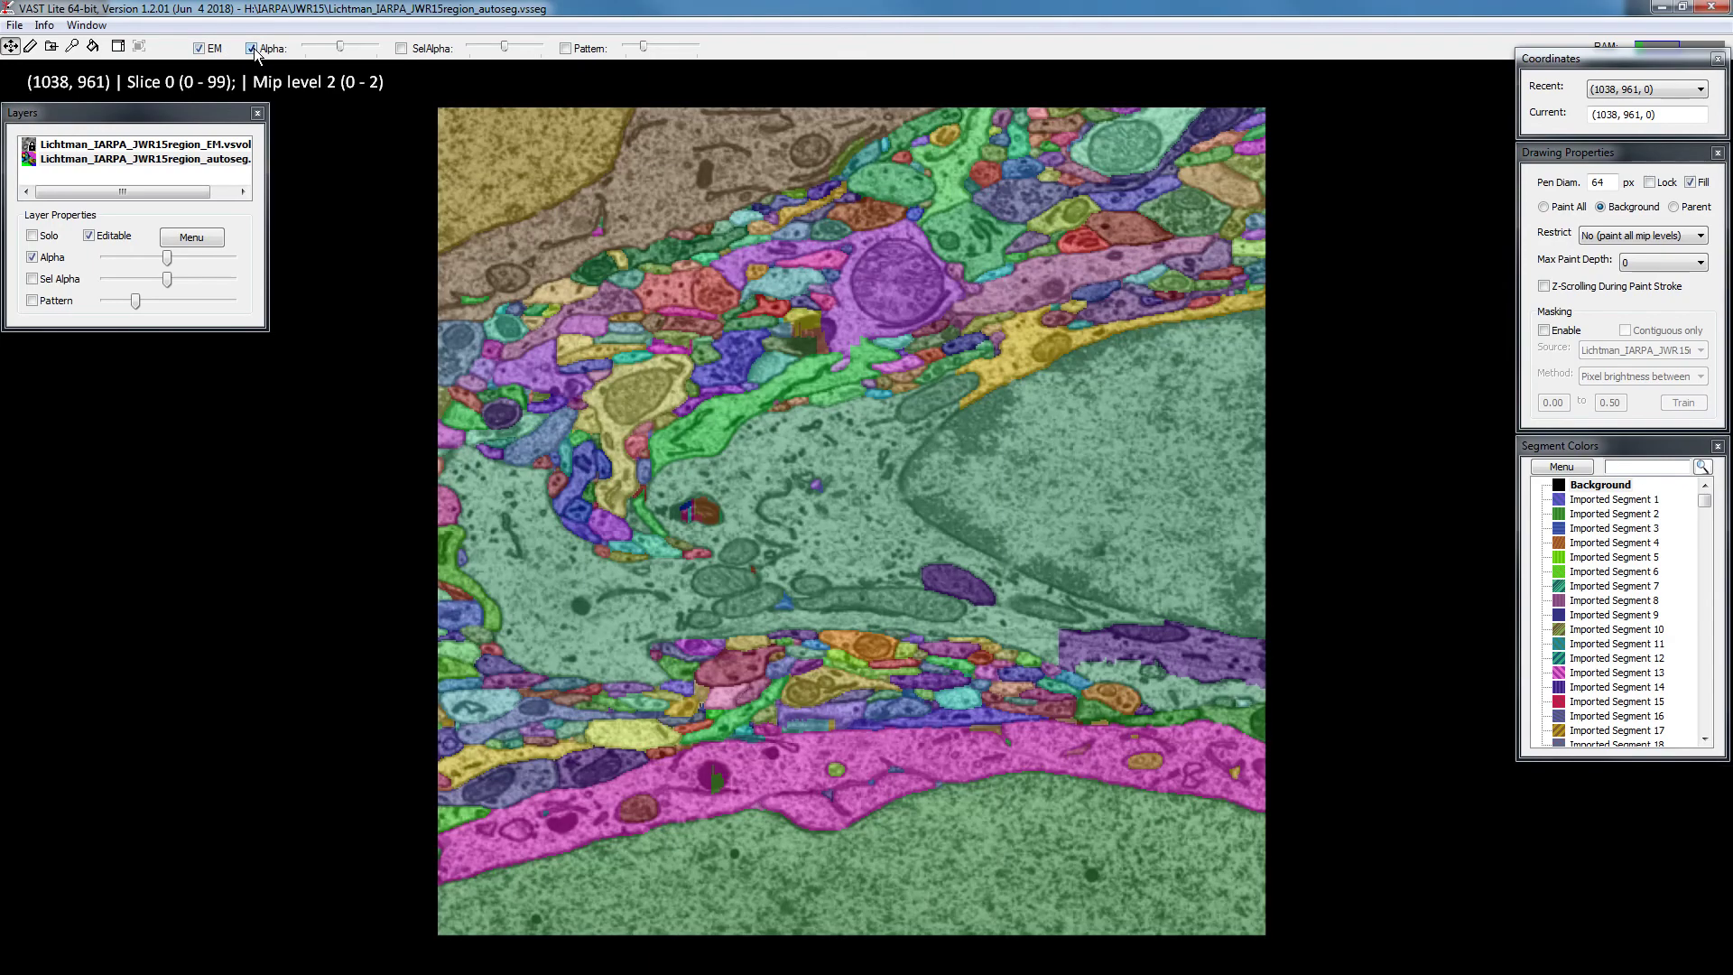
scroll(623, 545, down, 20)
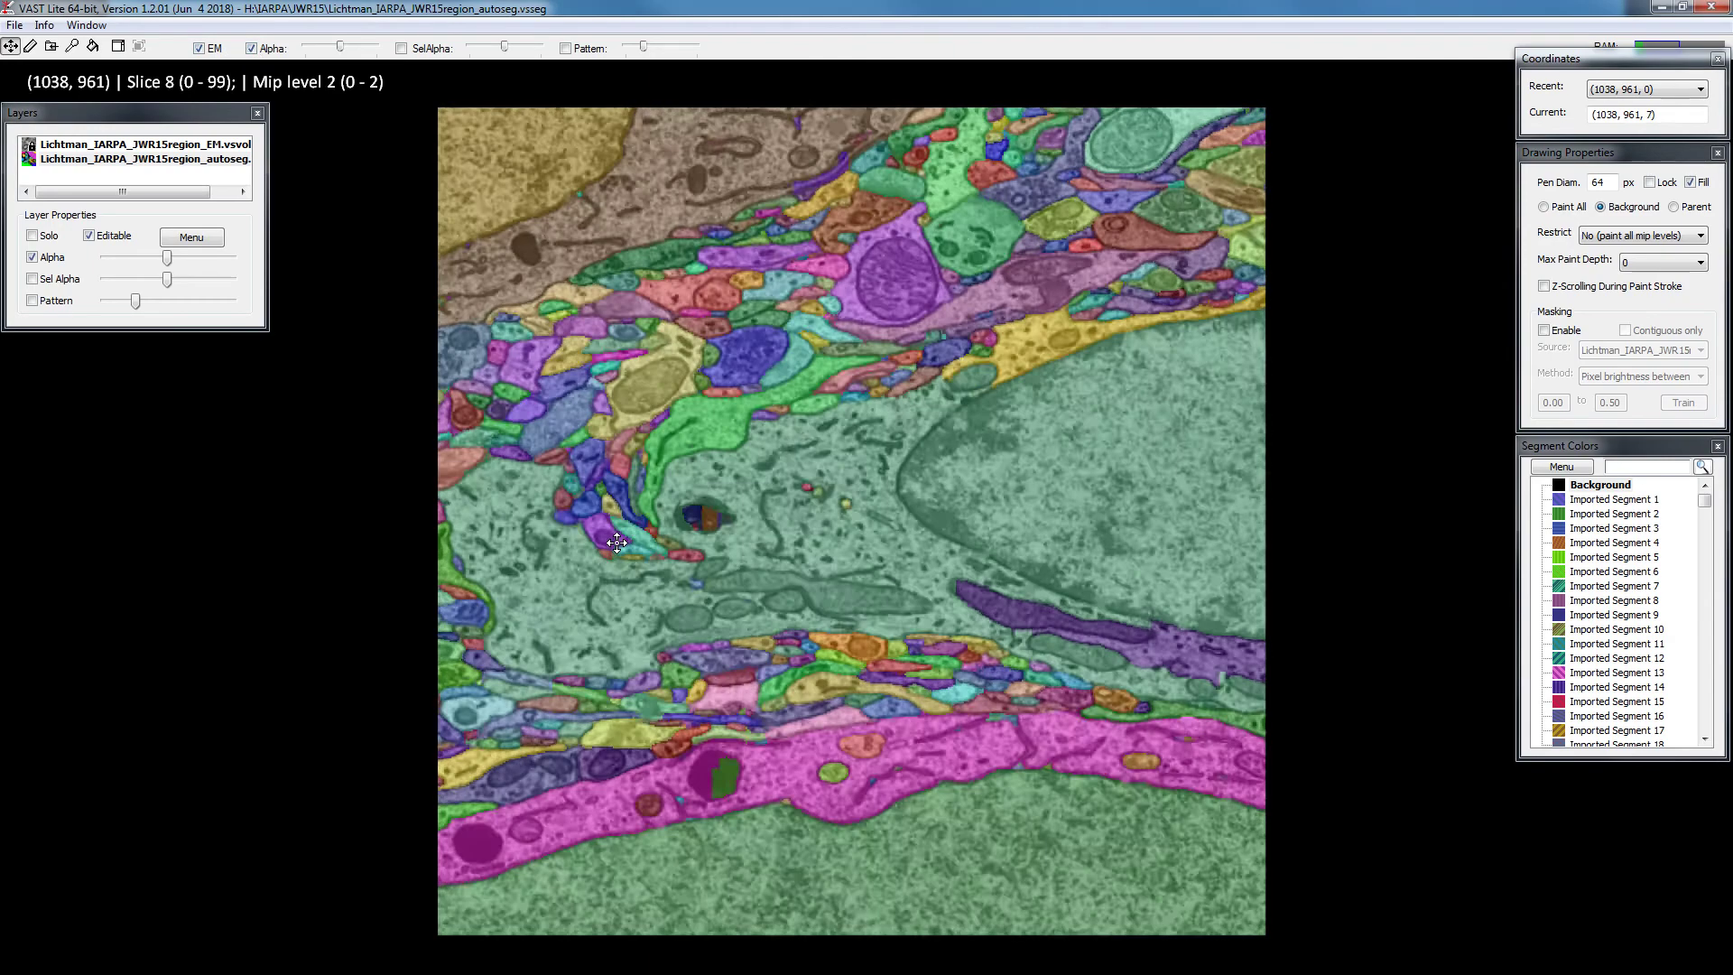
scroll(615, 545, down, 20)
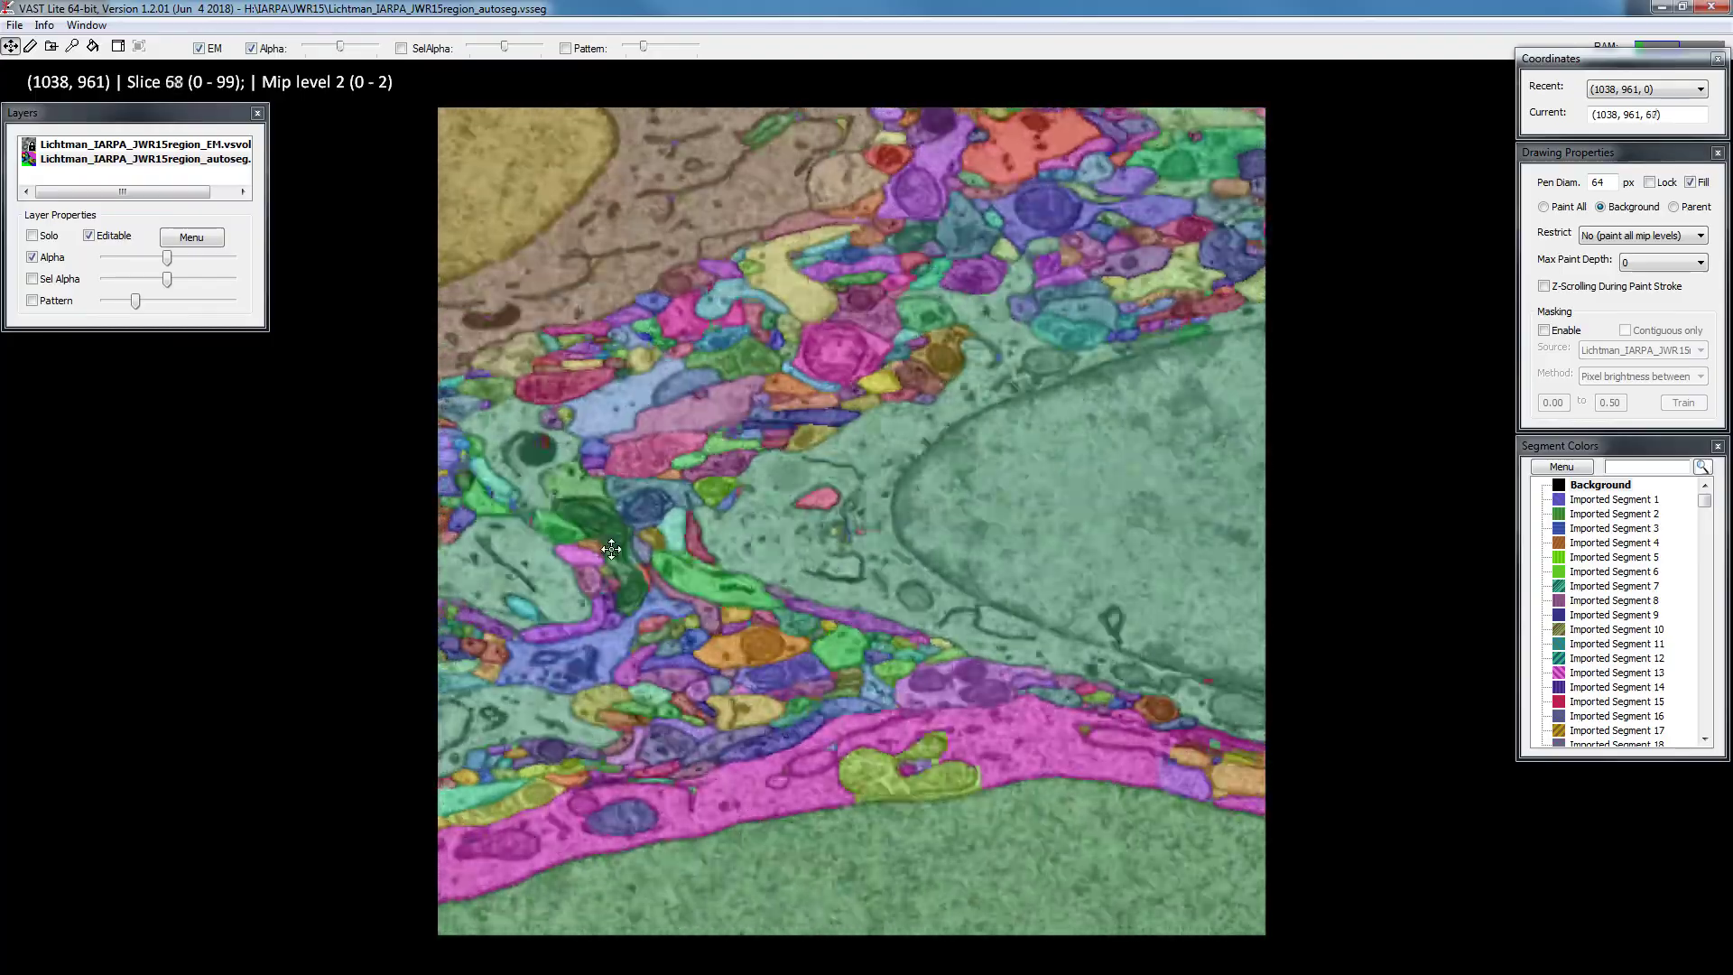
scroll(611, 540, down, 16)
scroll(605, 523, up, 20)
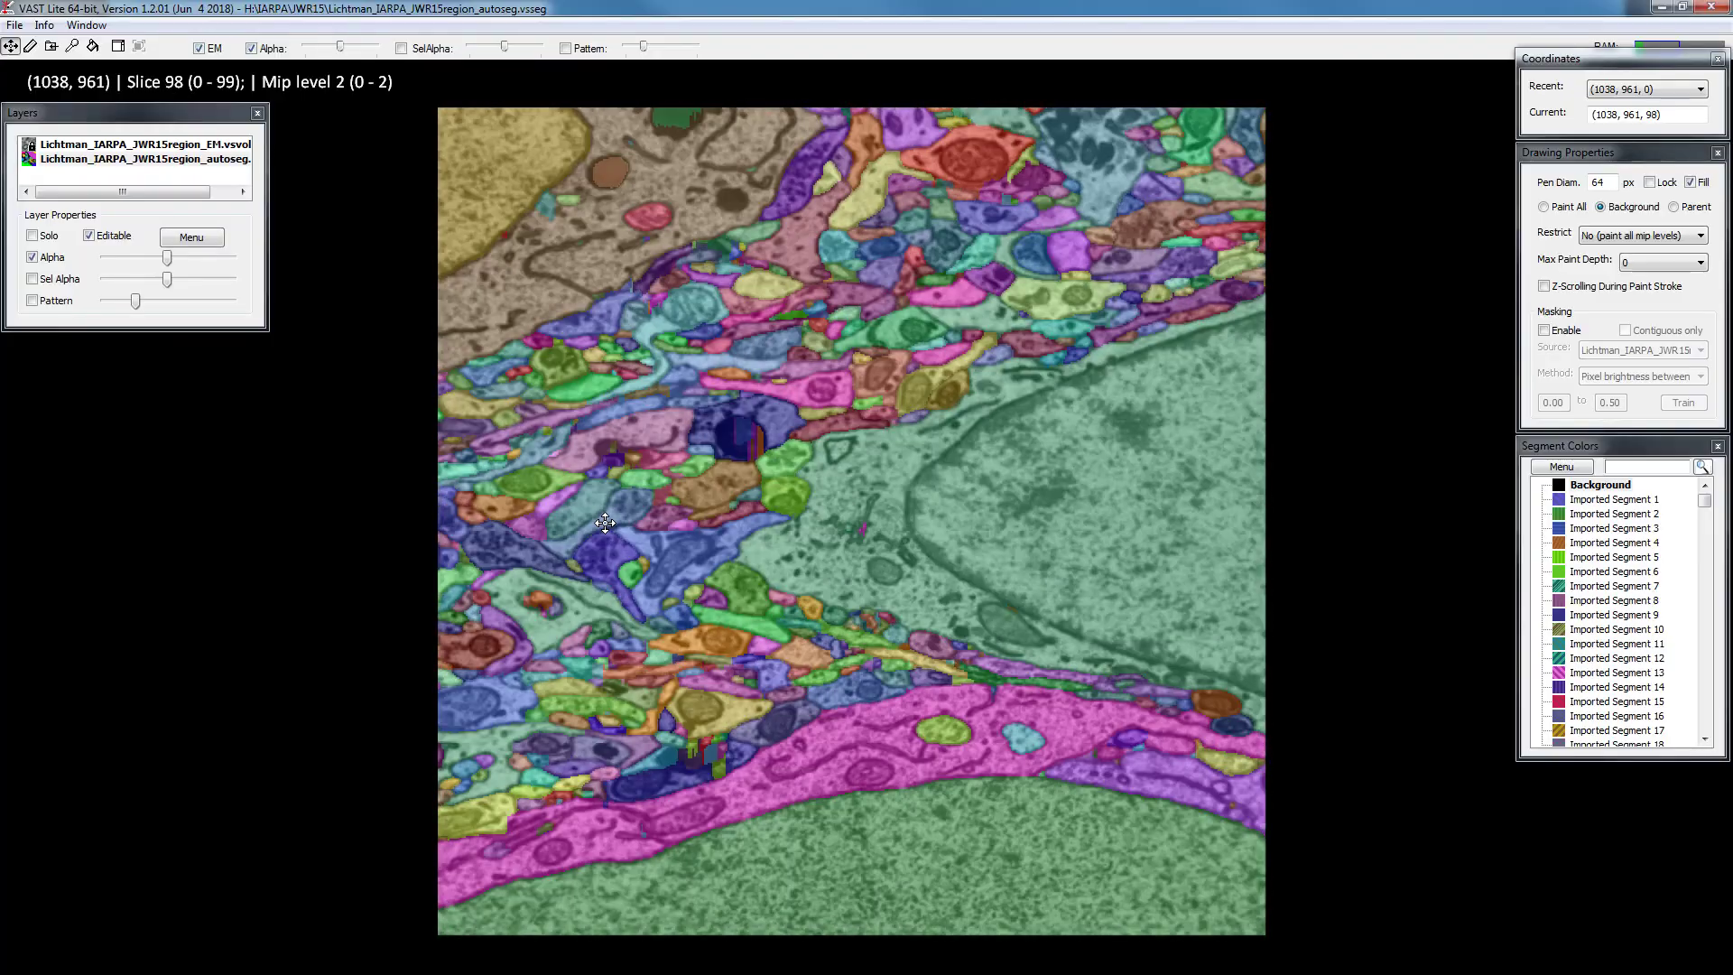
scroll(605, 523, up, 20)
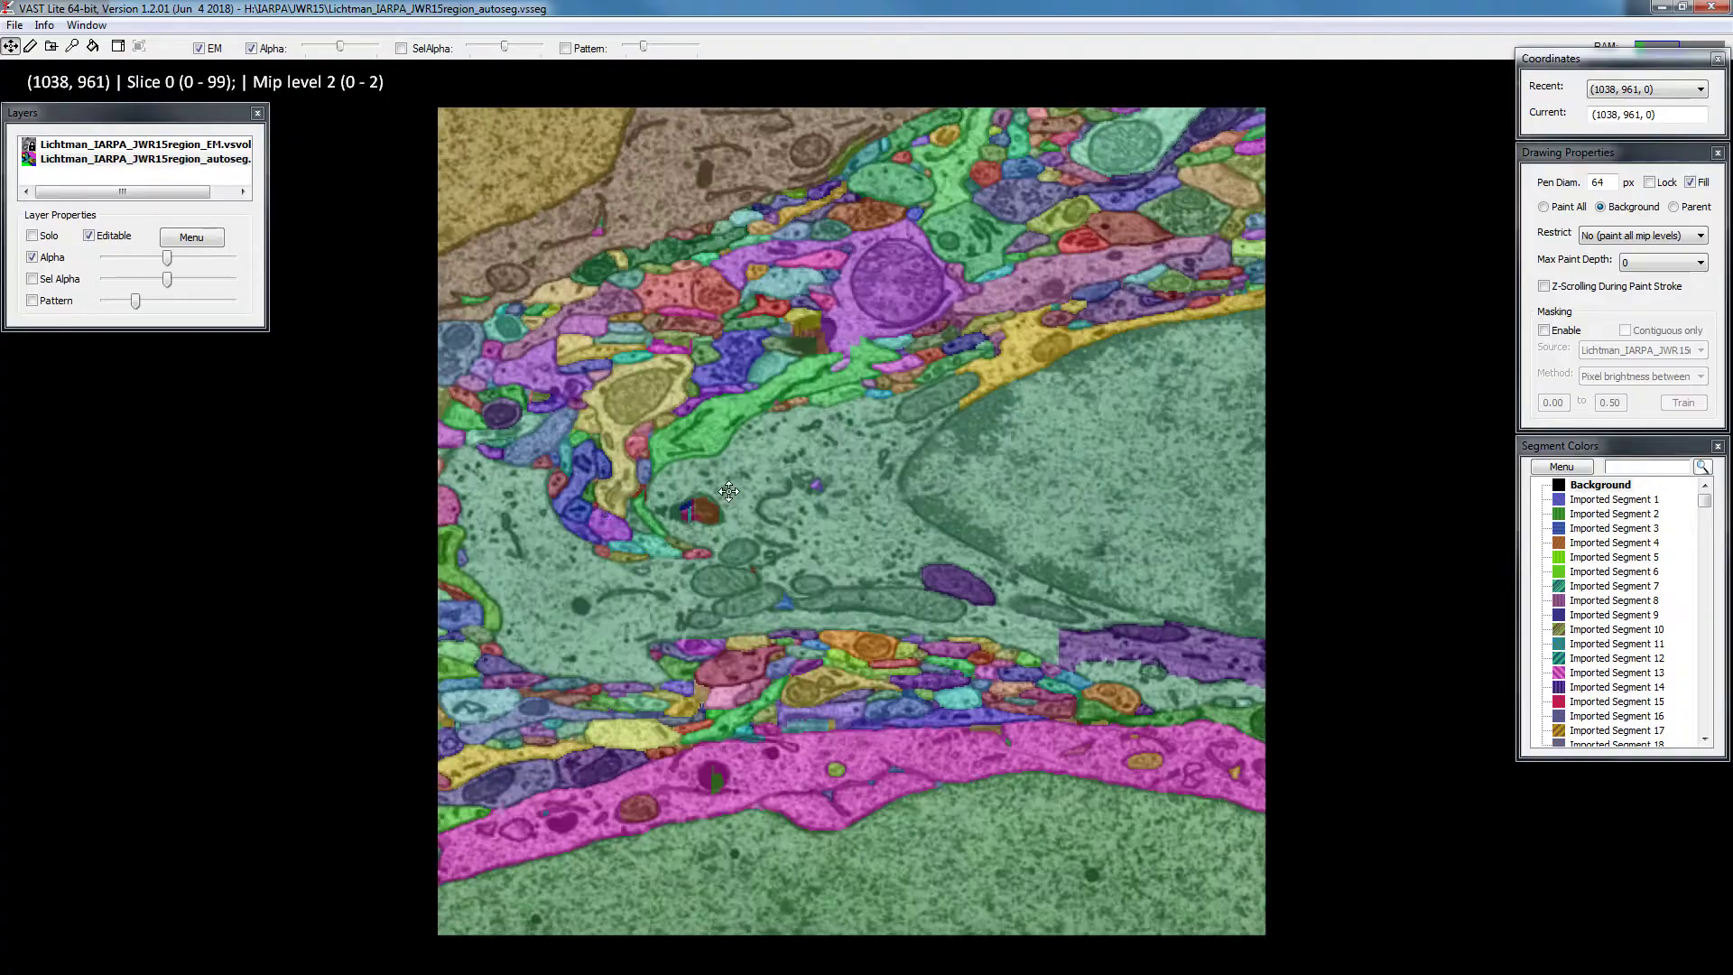
drag(695, 509, 738, 501)
scroll(754, 503, down, 14)
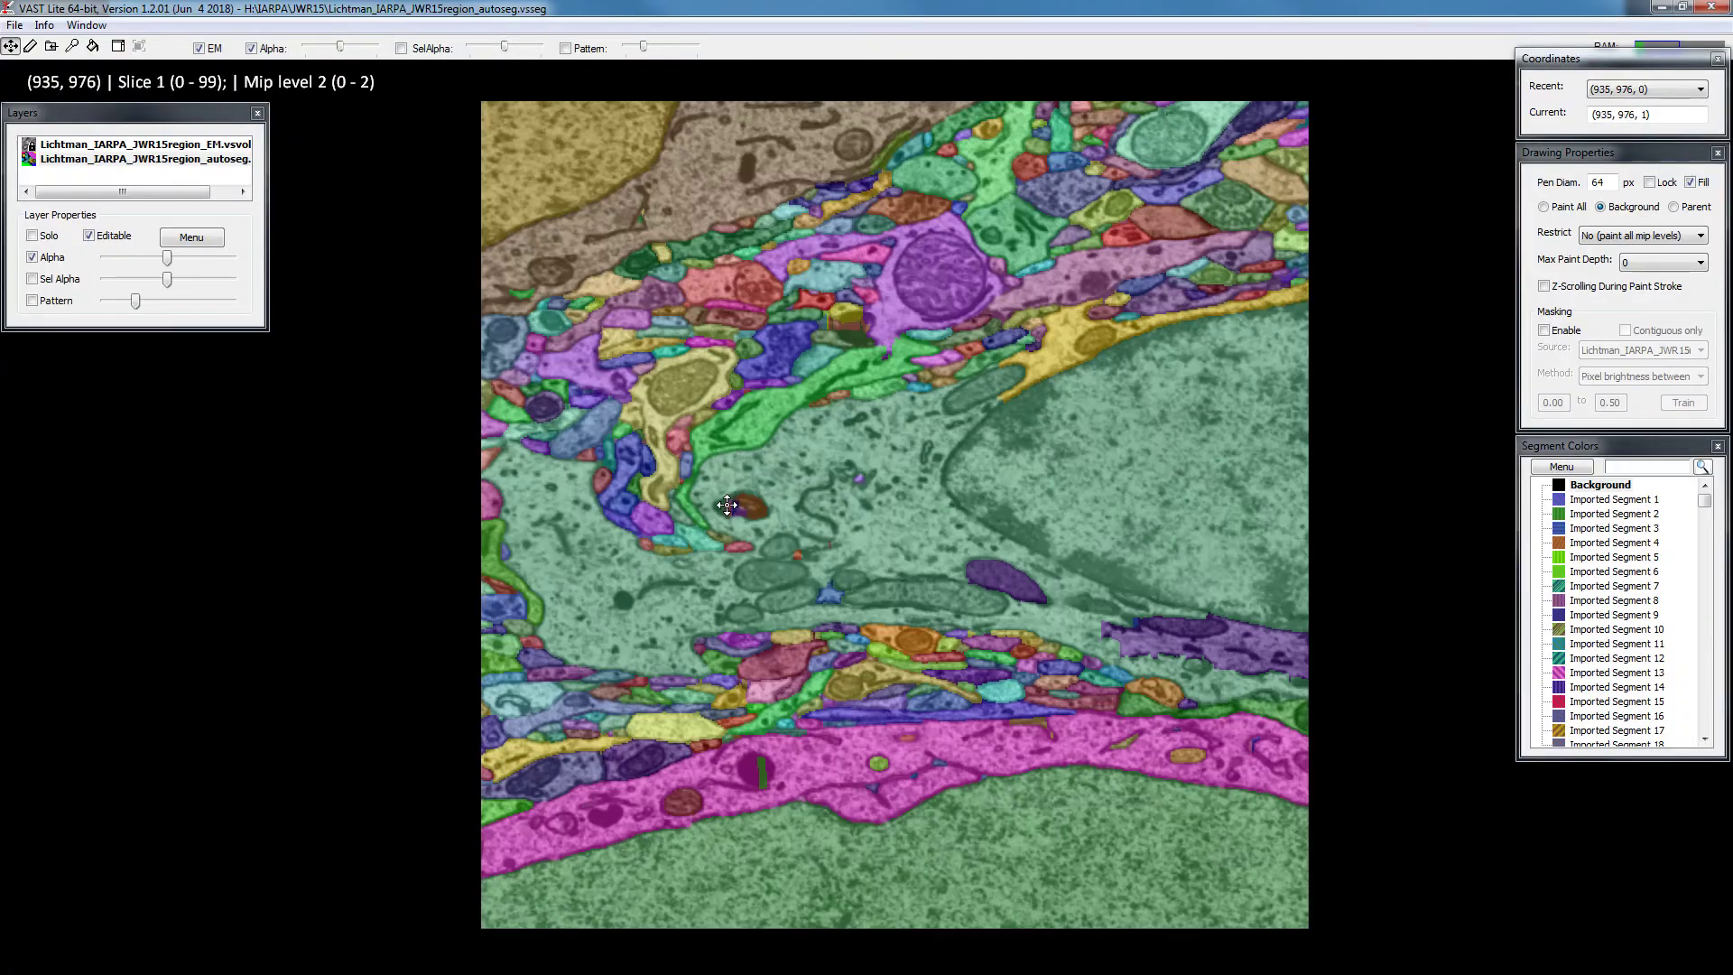
scroll(754, 503, down, 20)
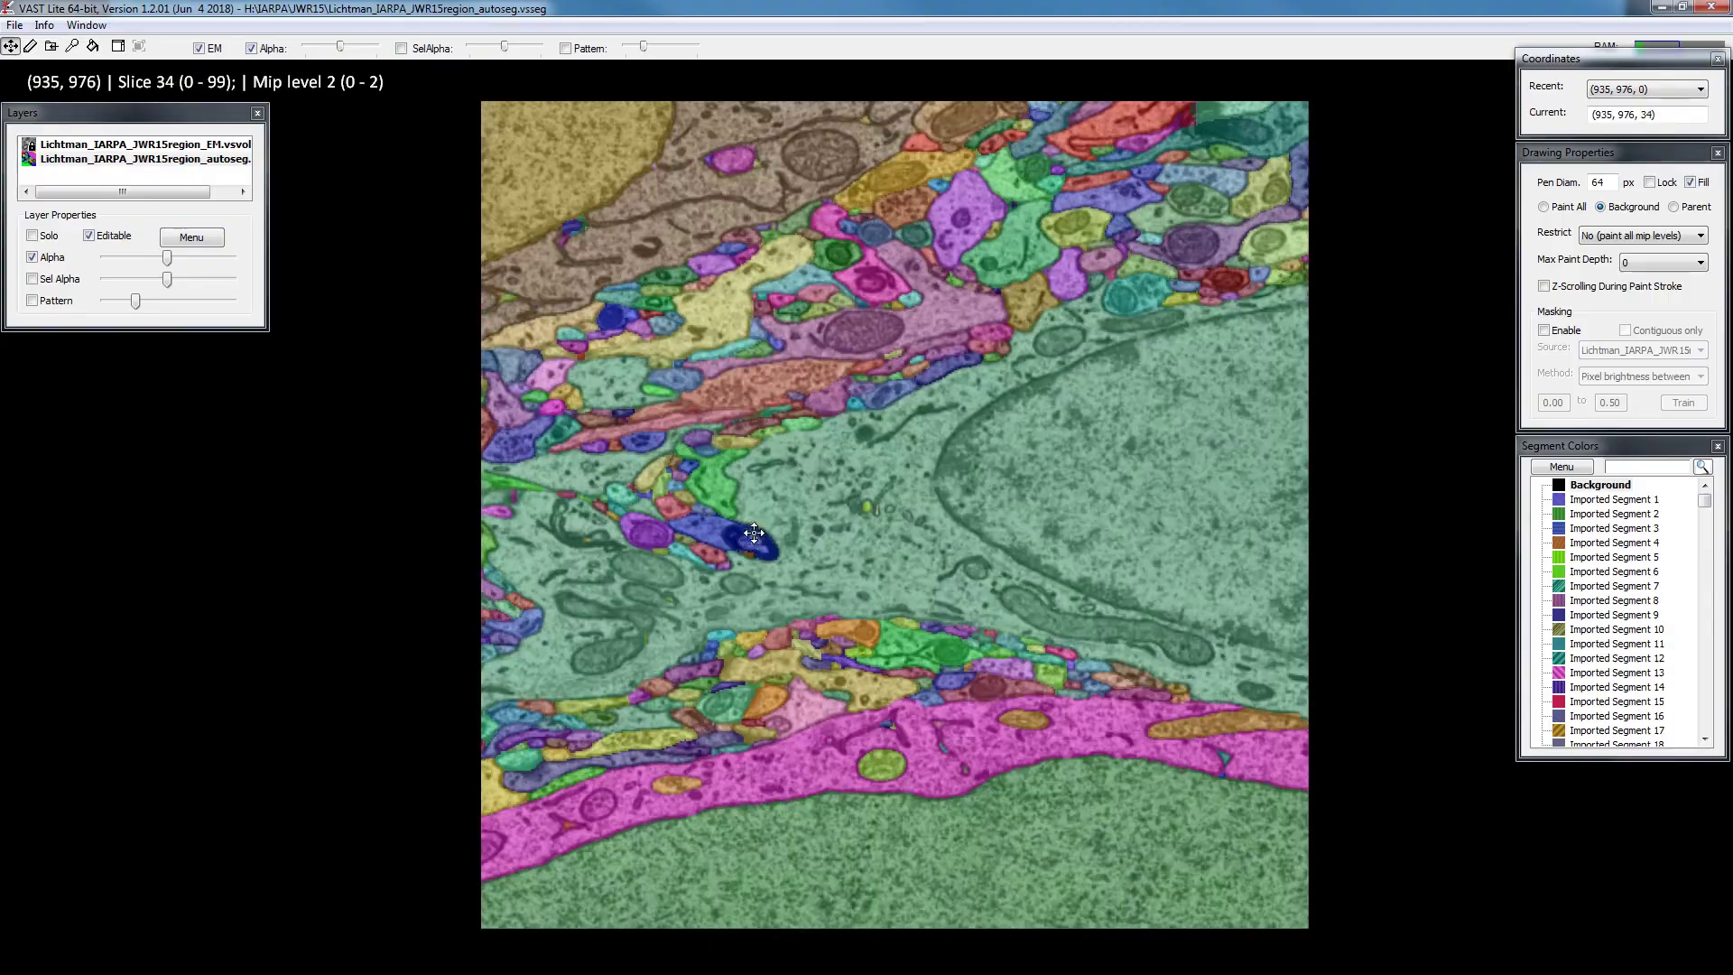
scroll(857, 467, up, 20)
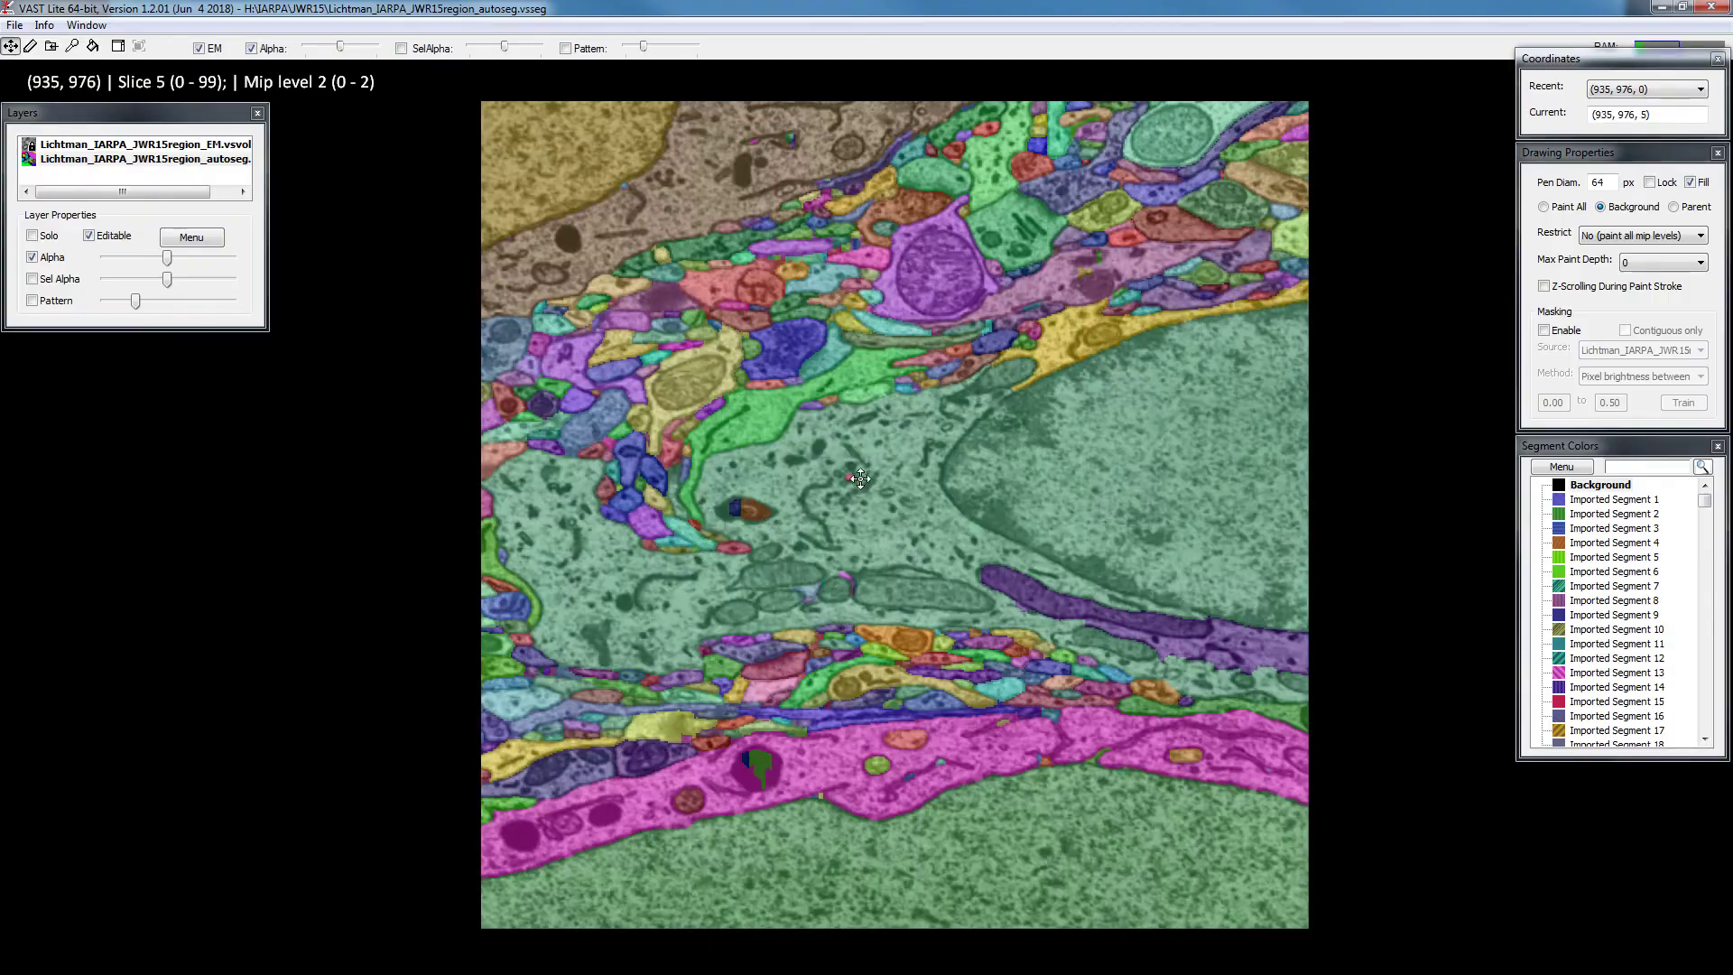
scroll(825, 470, down, 14)
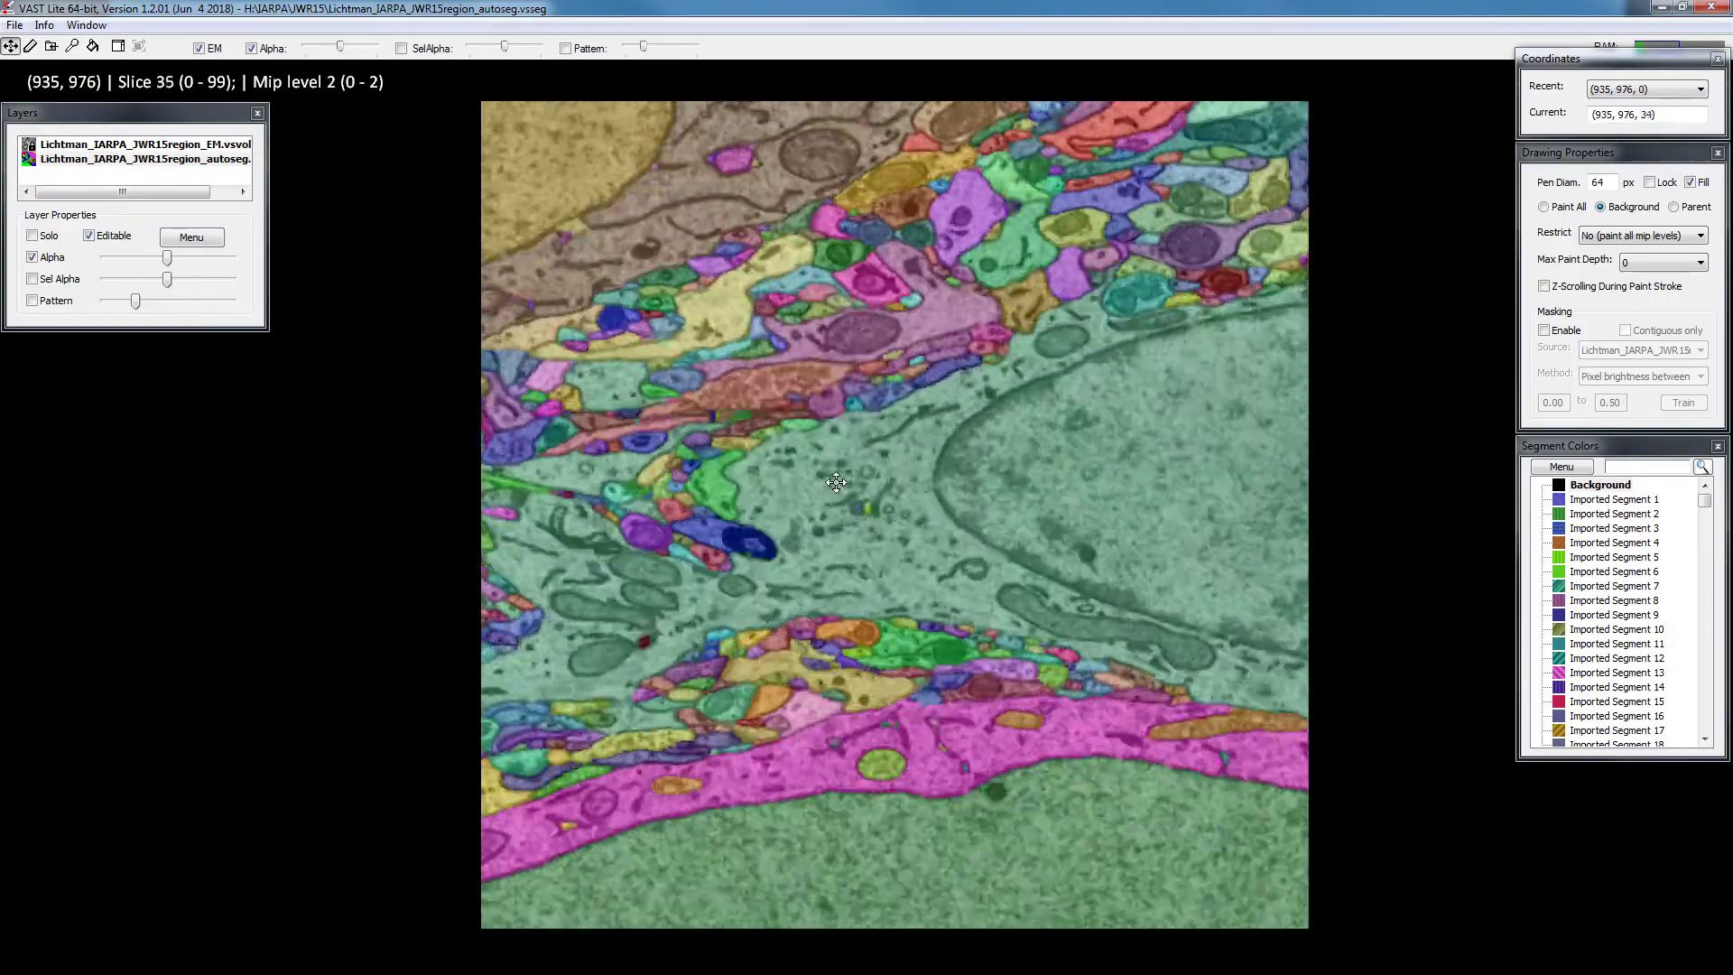
scroll(1154, 353, up, 15)
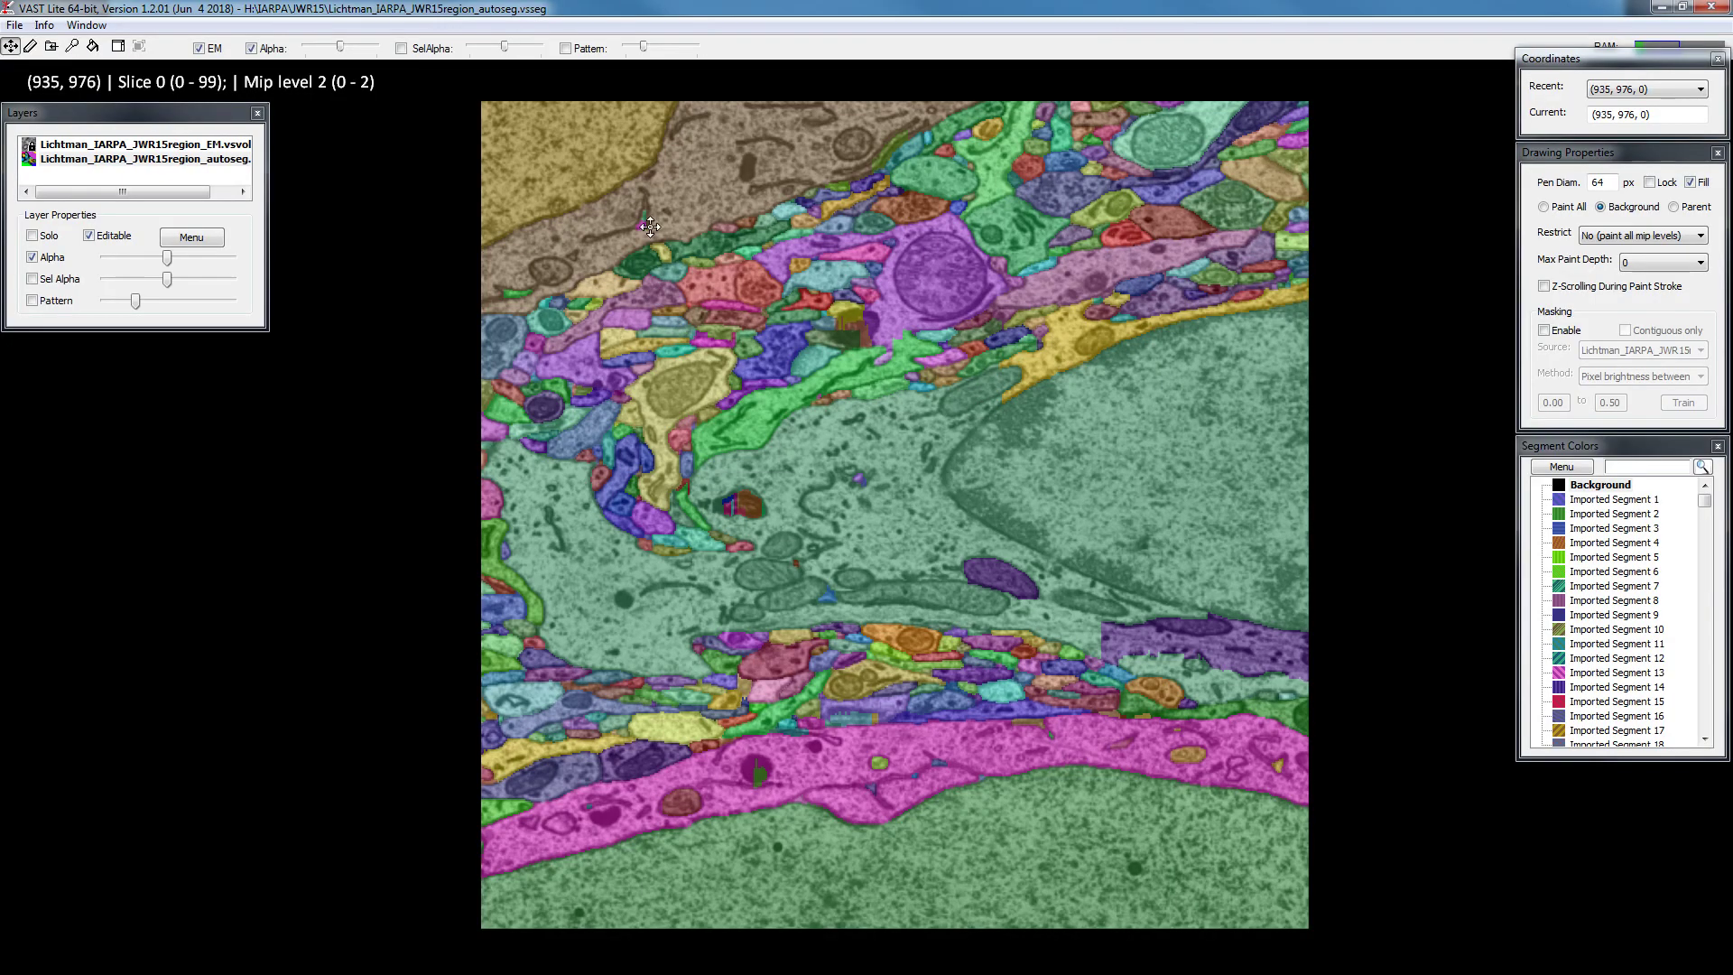
scroll(663, 292, down, 20)
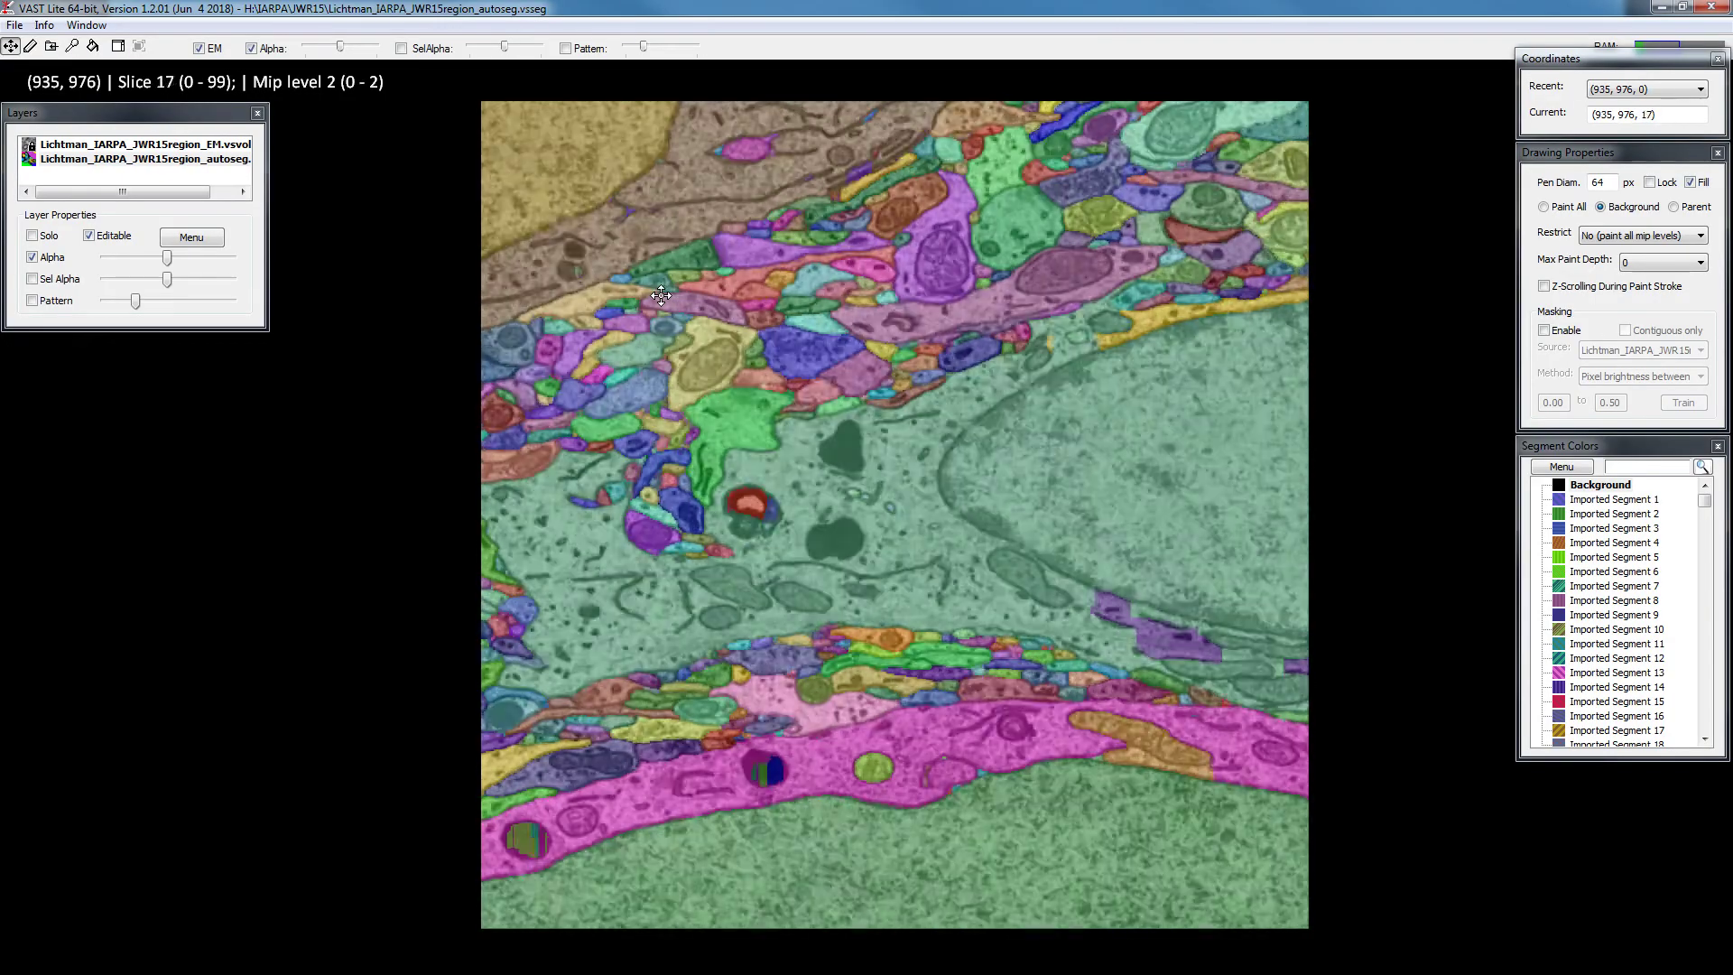
scroll(652, 267, down, 20)
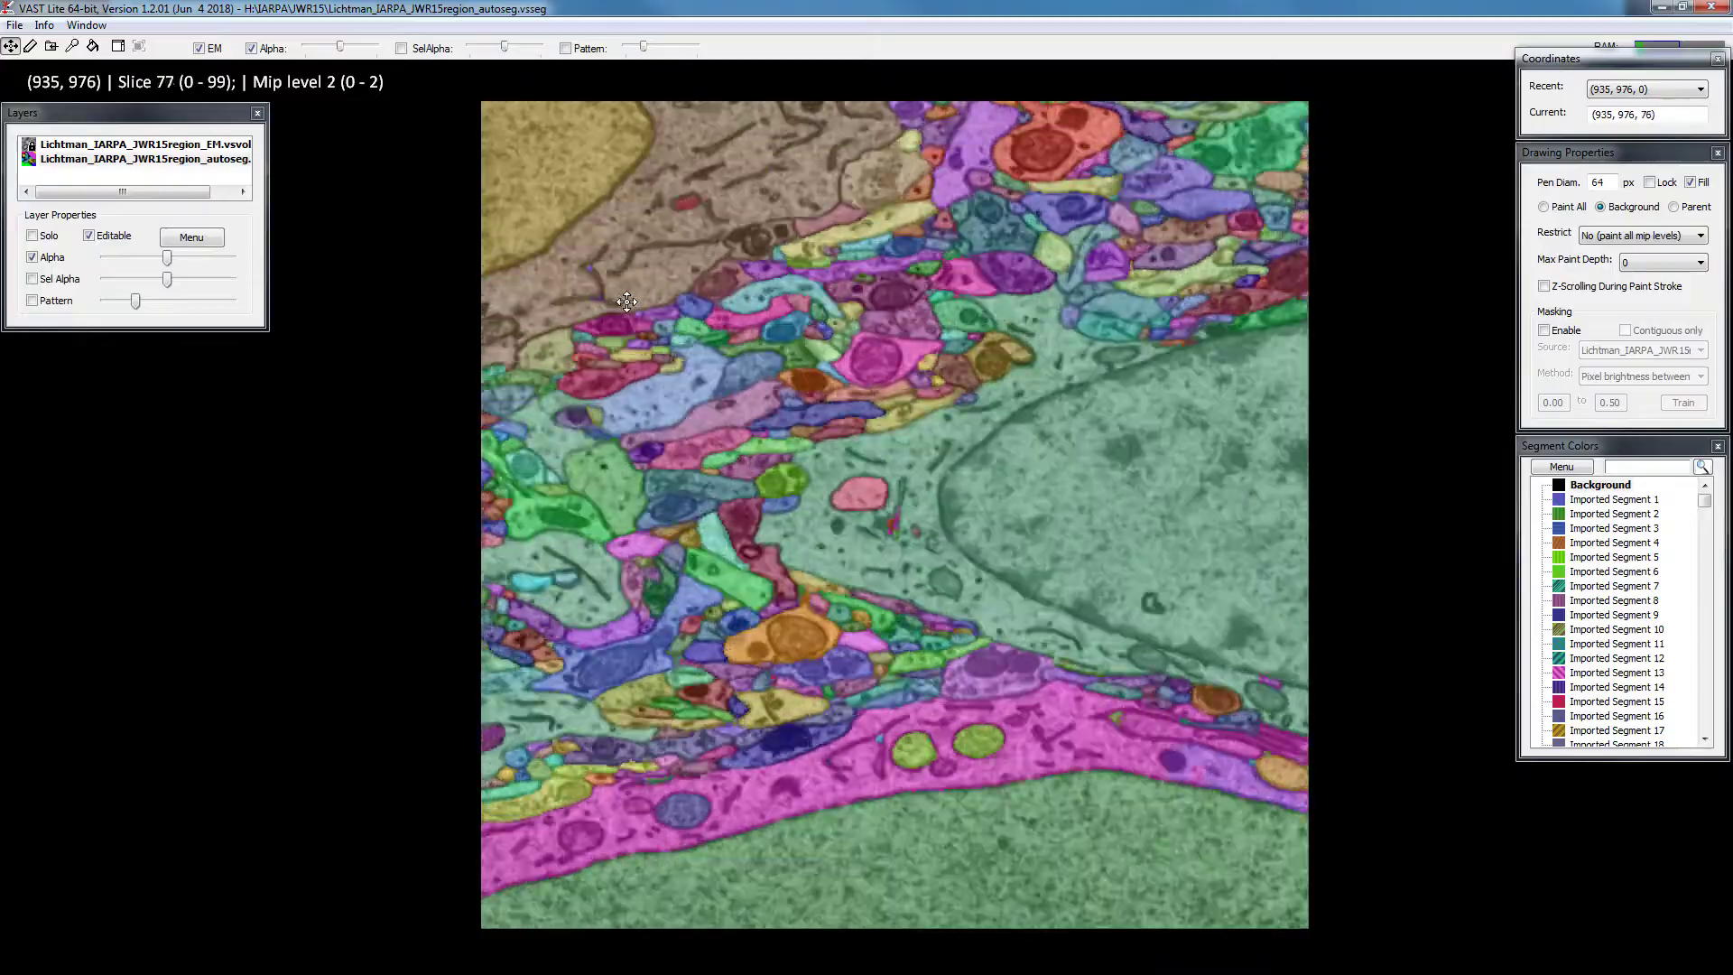
scroll(624, 304, down, 4)
scroll(624, 307, up, 20)
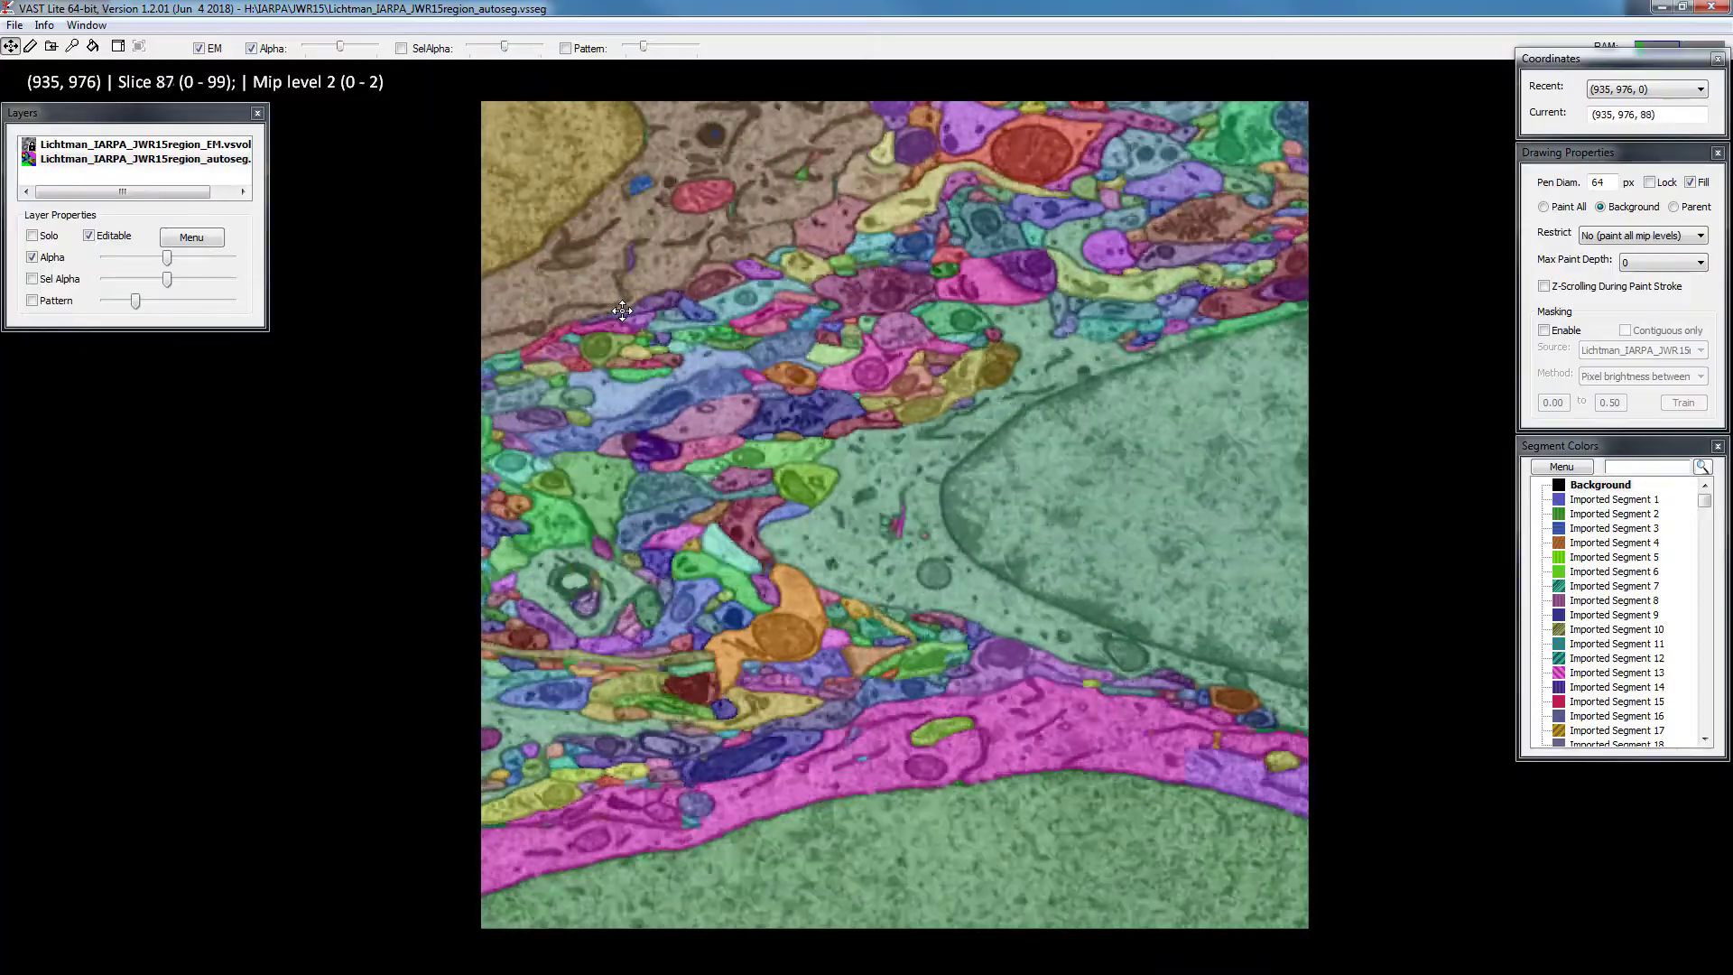
scroll(624, 309, up, 20)
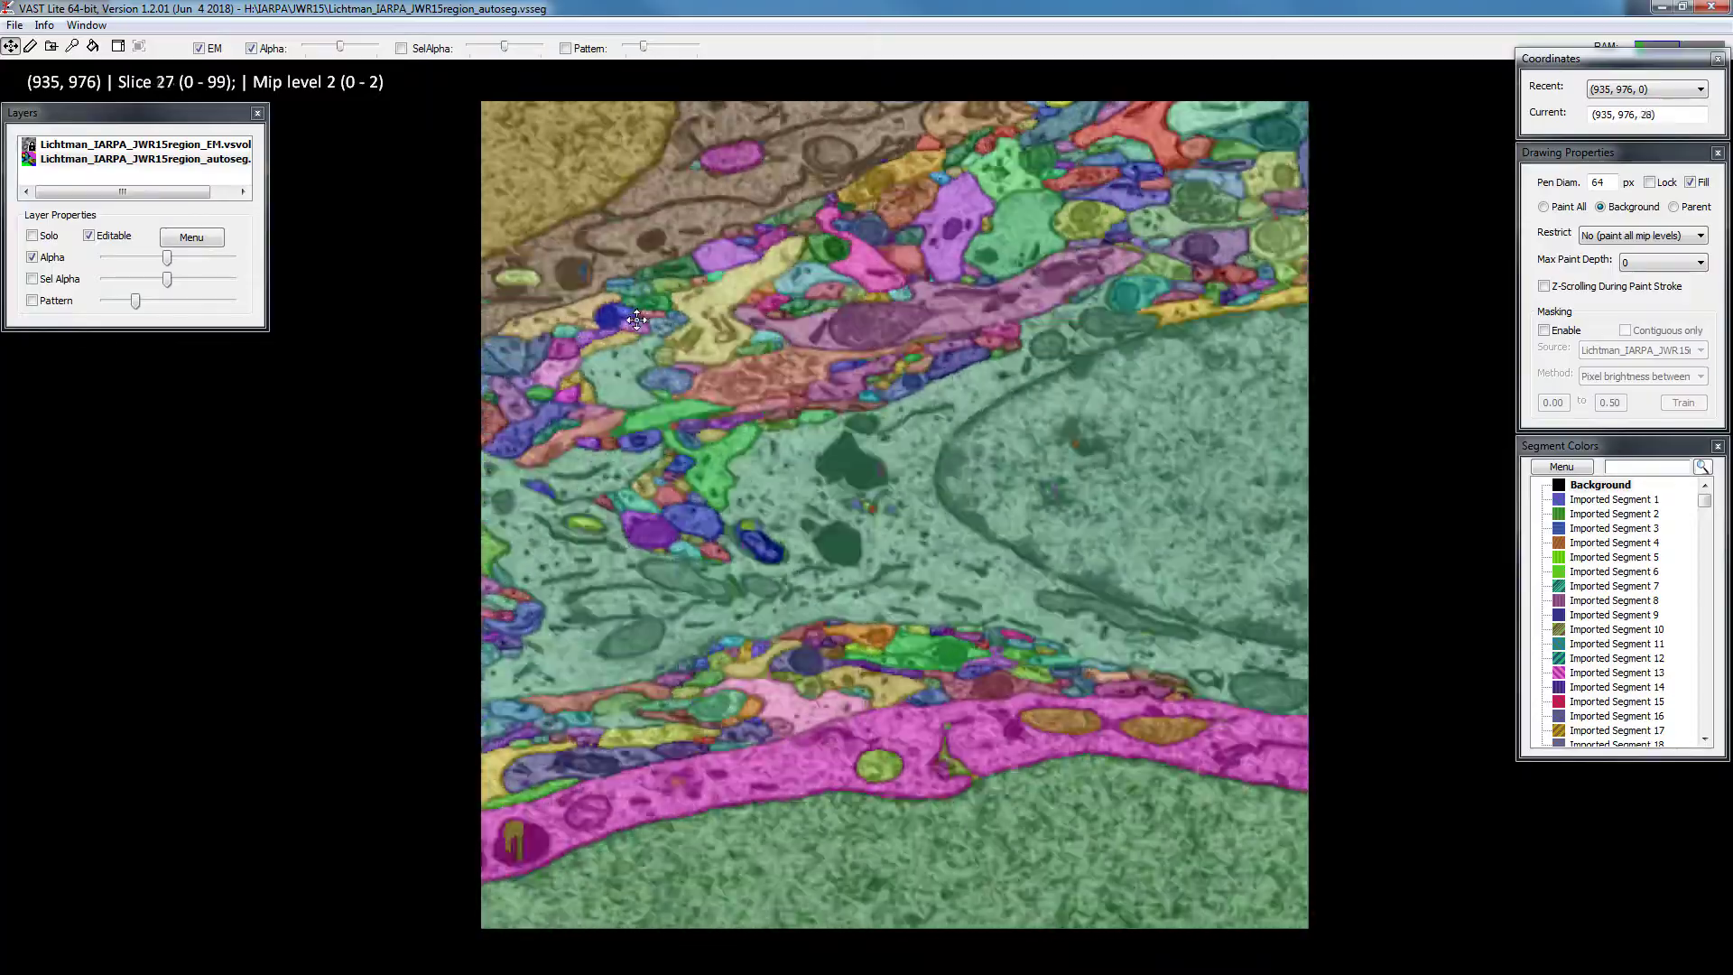
scroll(637, 320, up, 12)
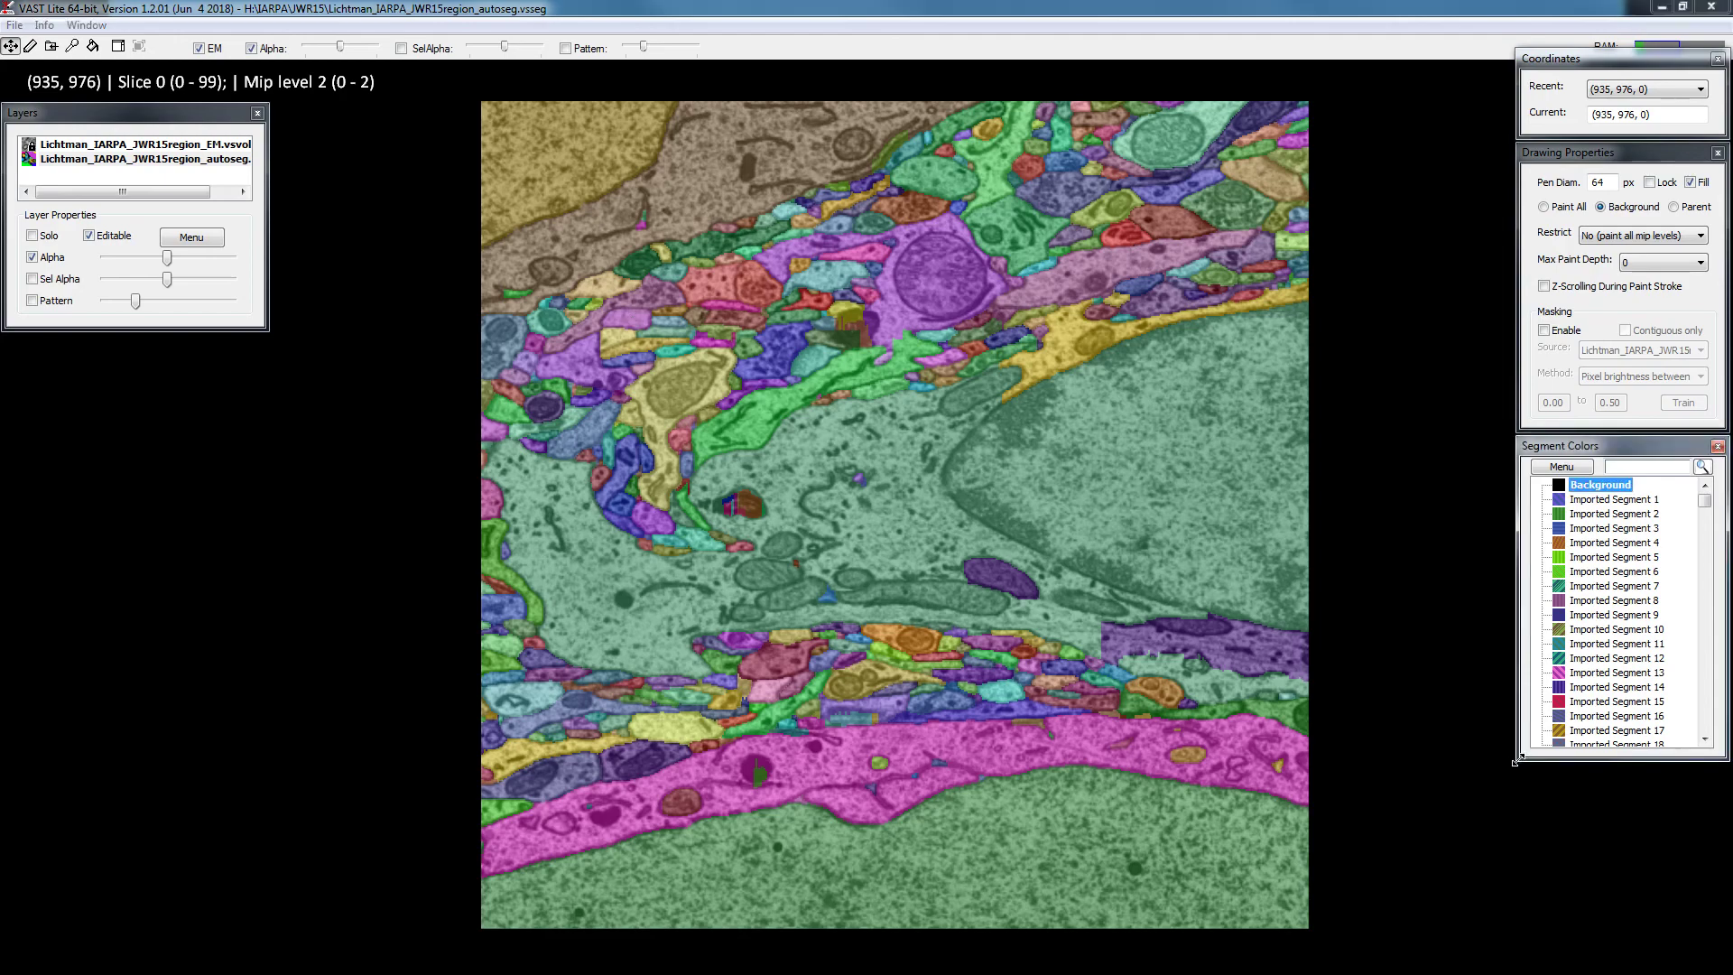
Enlarge the Segment Colors list, jump to its last segments, then scroll back up
drag(1519, 759, 1427, 891)
key(End)
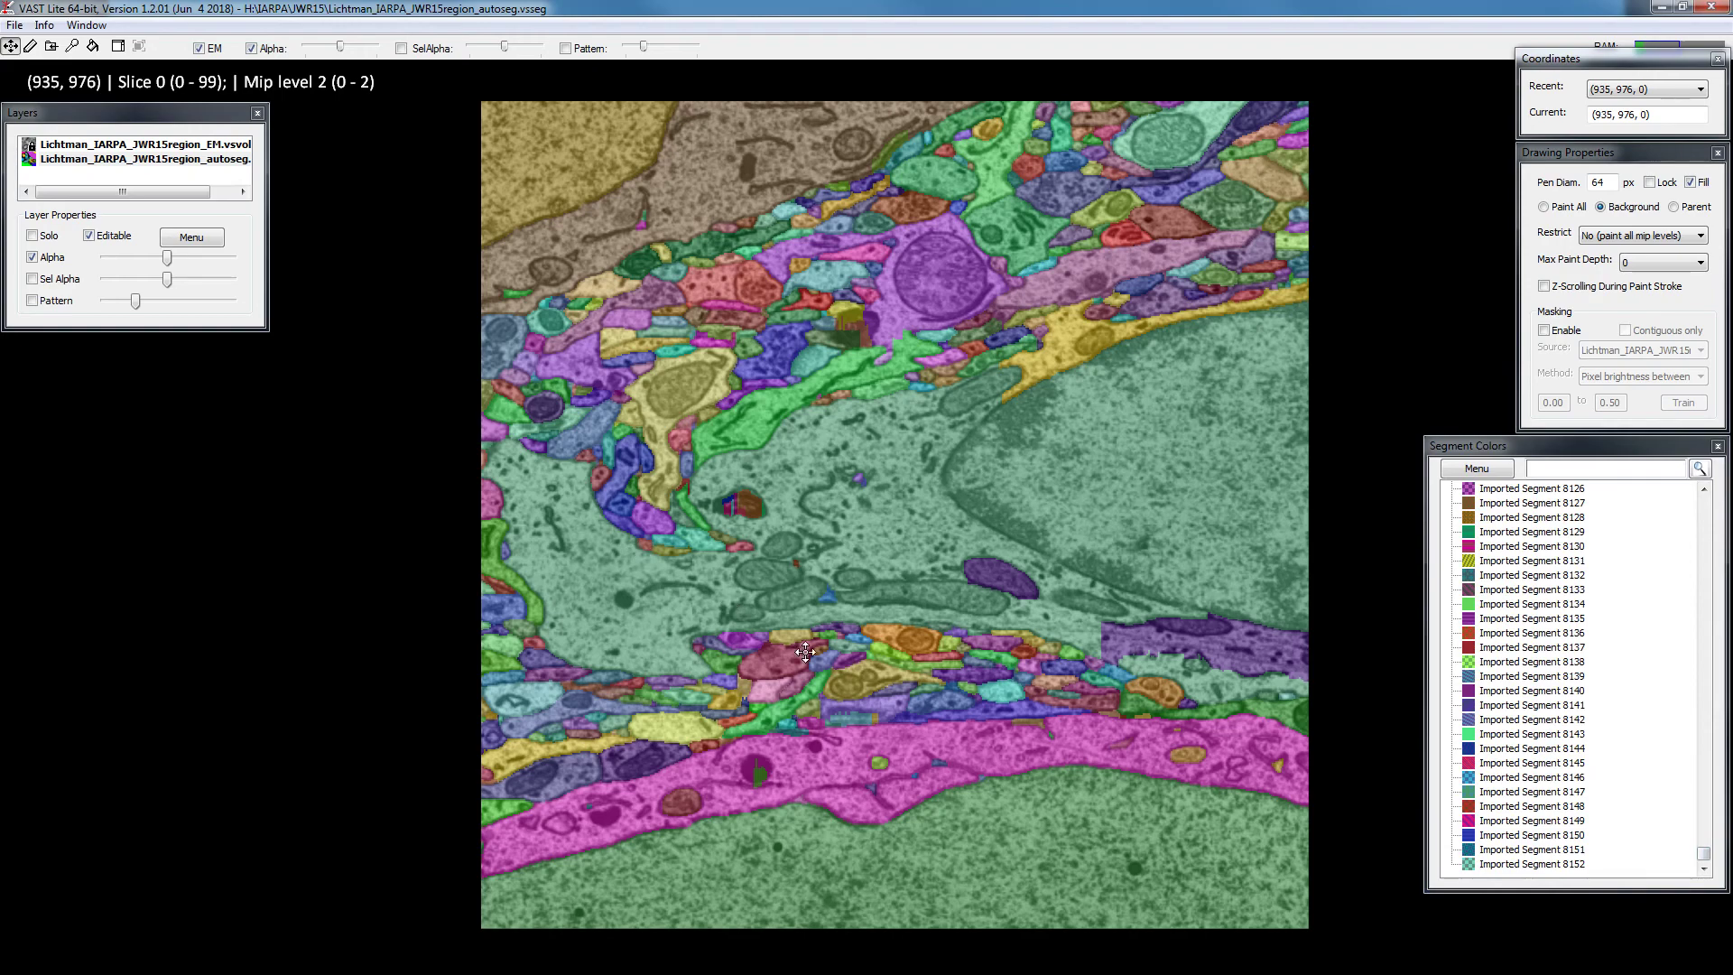
drag(1704, 855, 1705, 502)
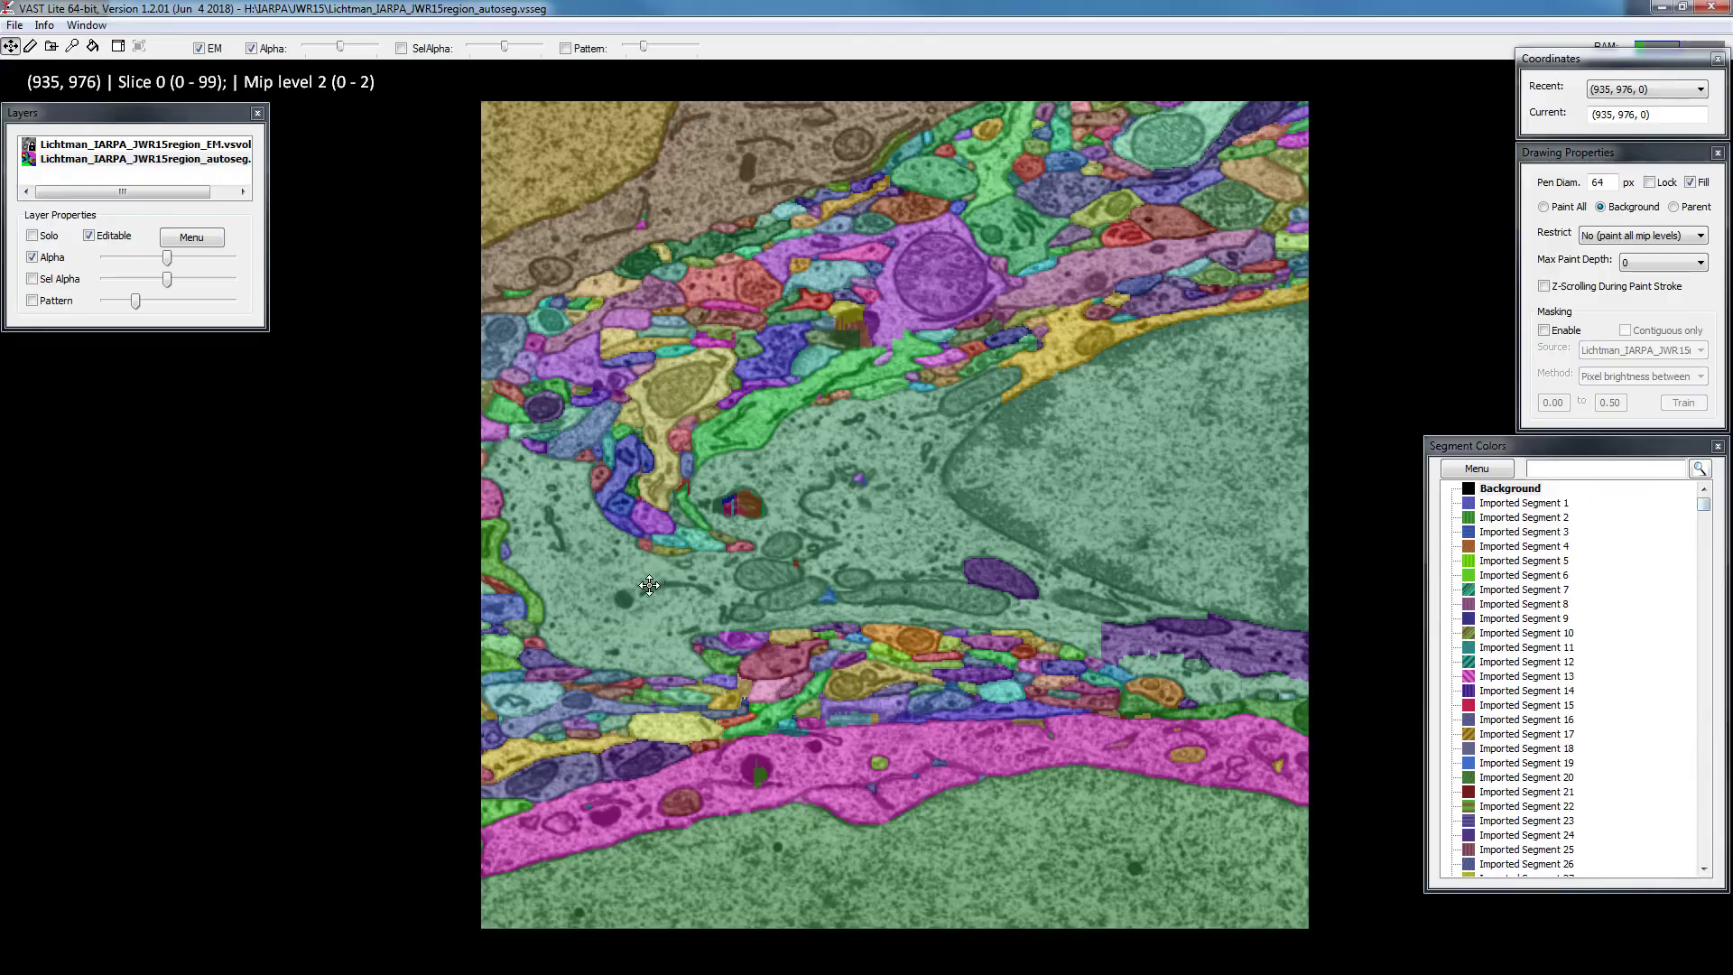
scroll(648, 596, down, 19)
scroll(644, 610, down, 20)
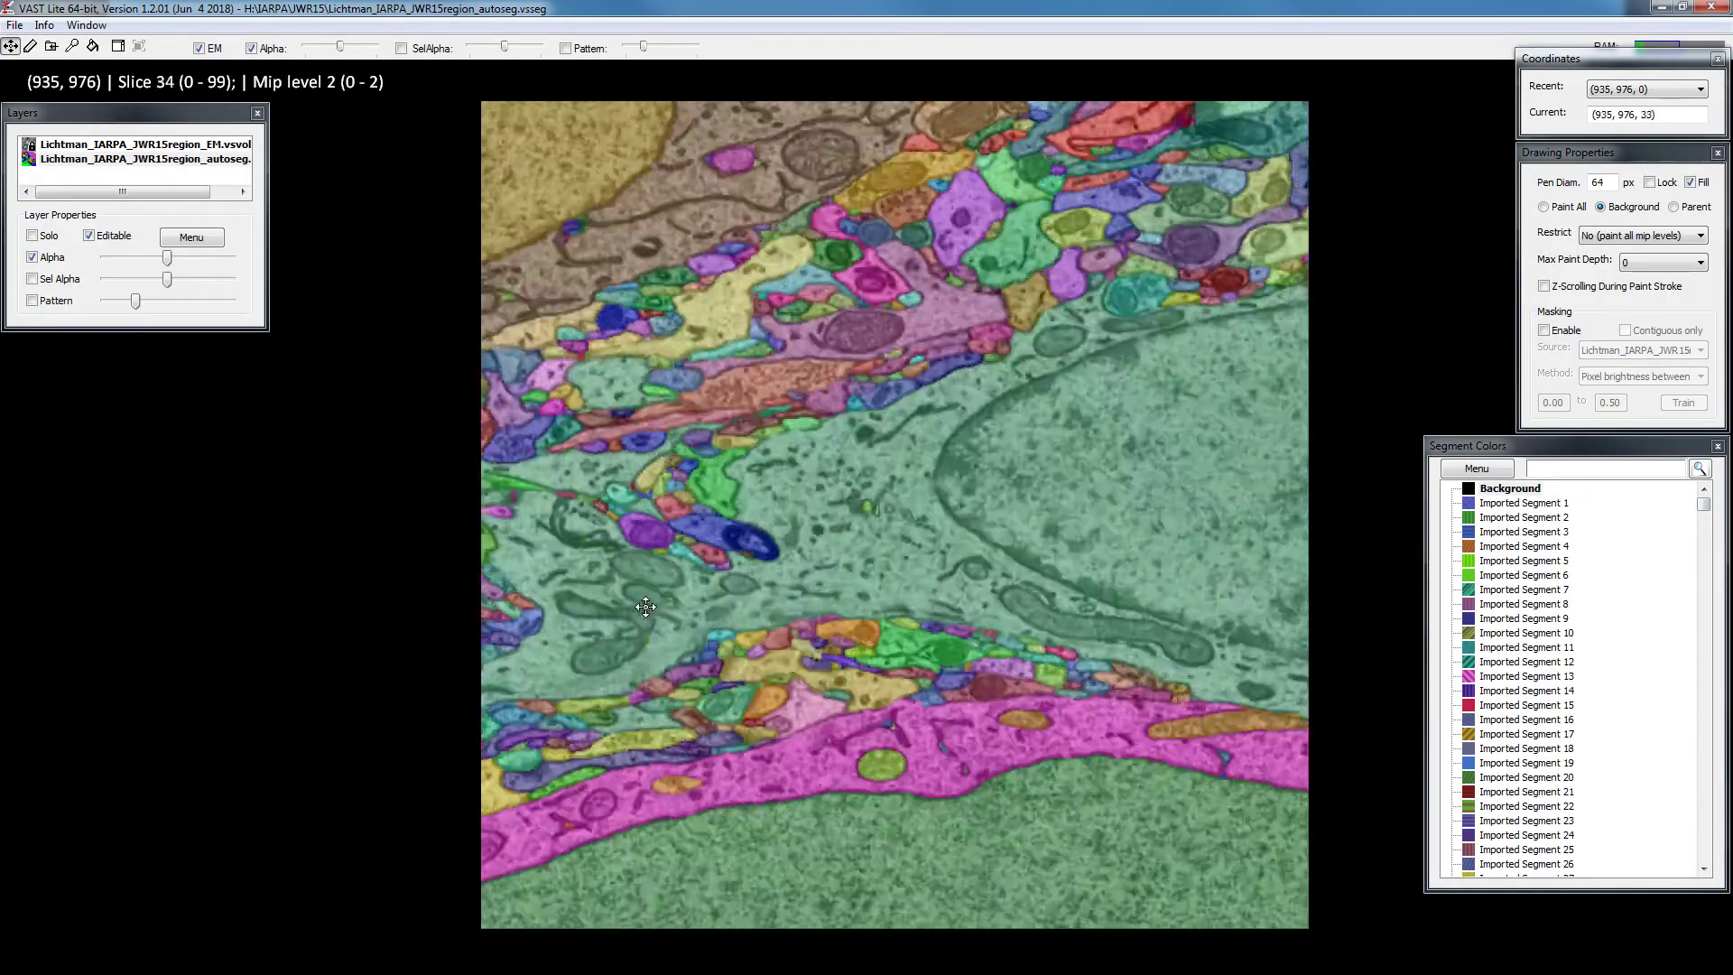
scroll(648, 591, down, 12)
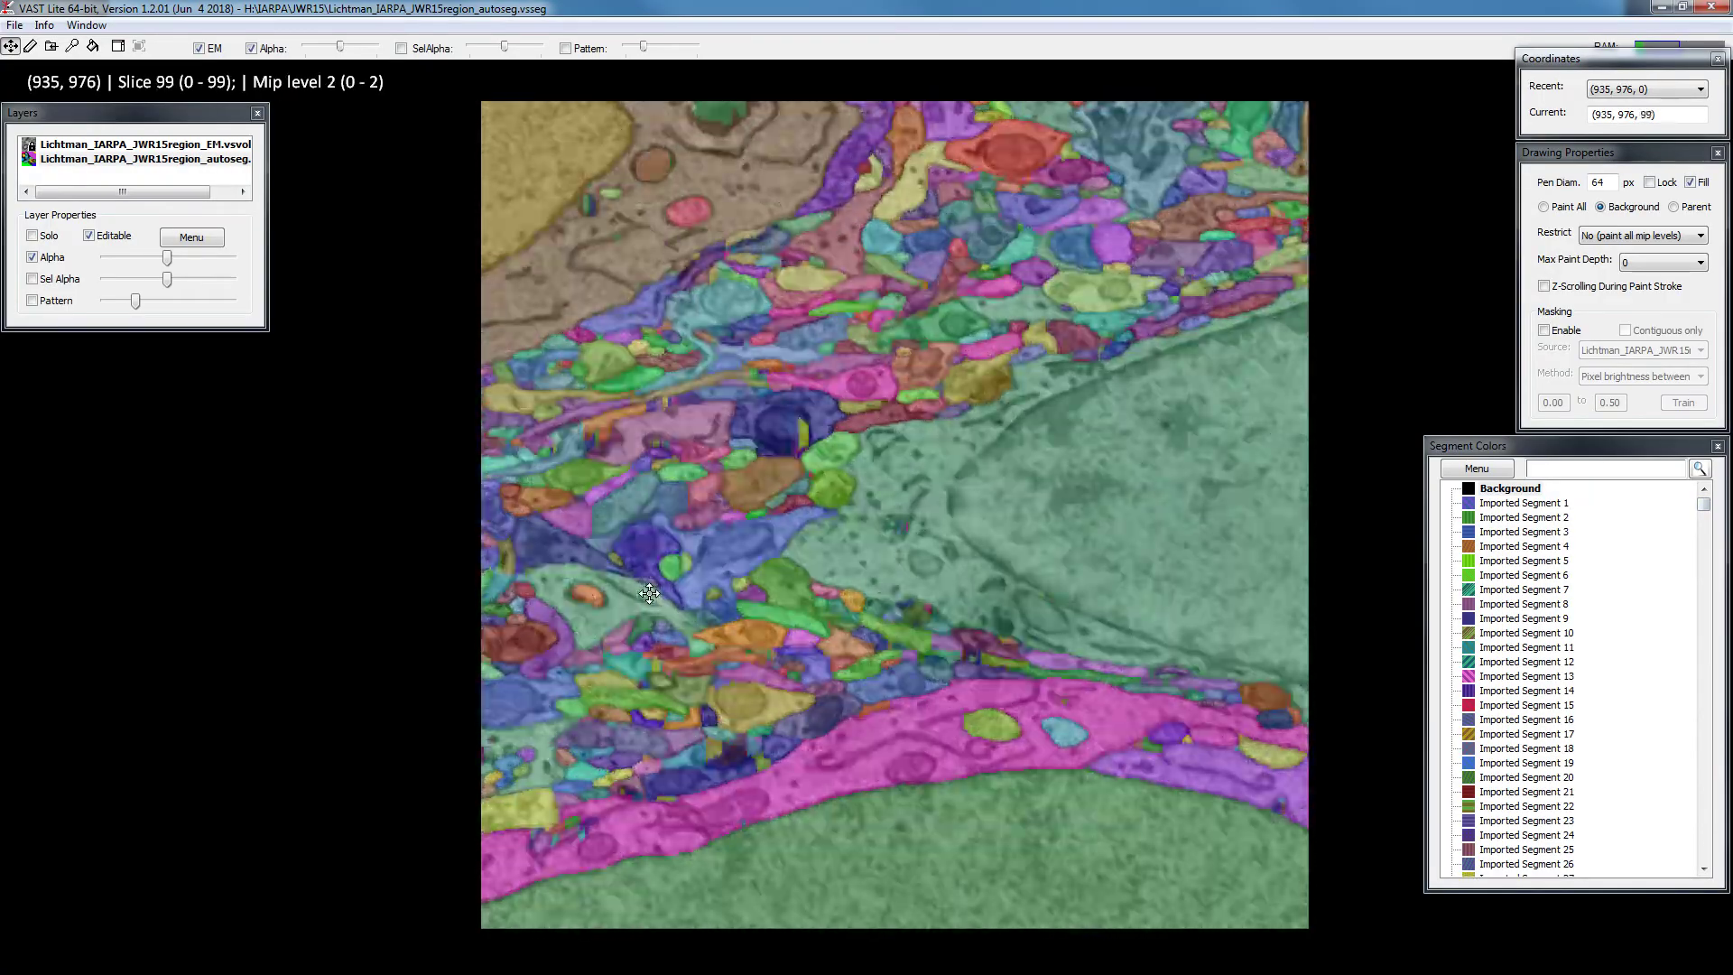
scroll(648, 596, up, 15)
scroll(648, 598, up, 20)
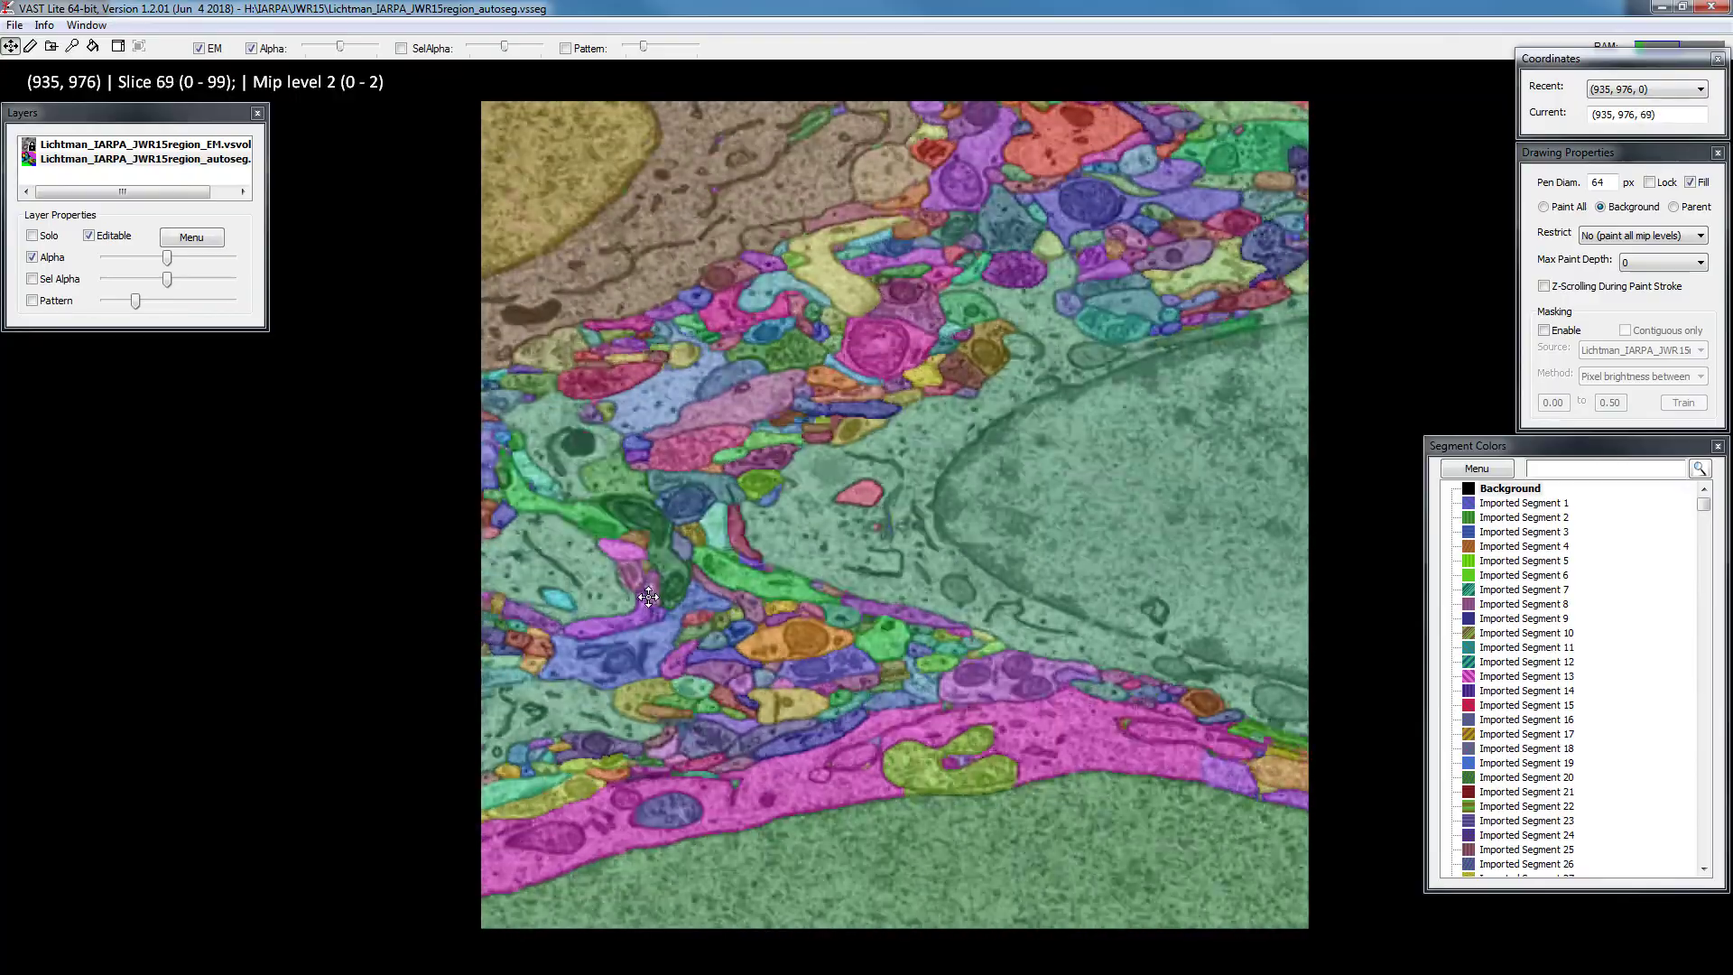
scroll(641, 574, up, 20)
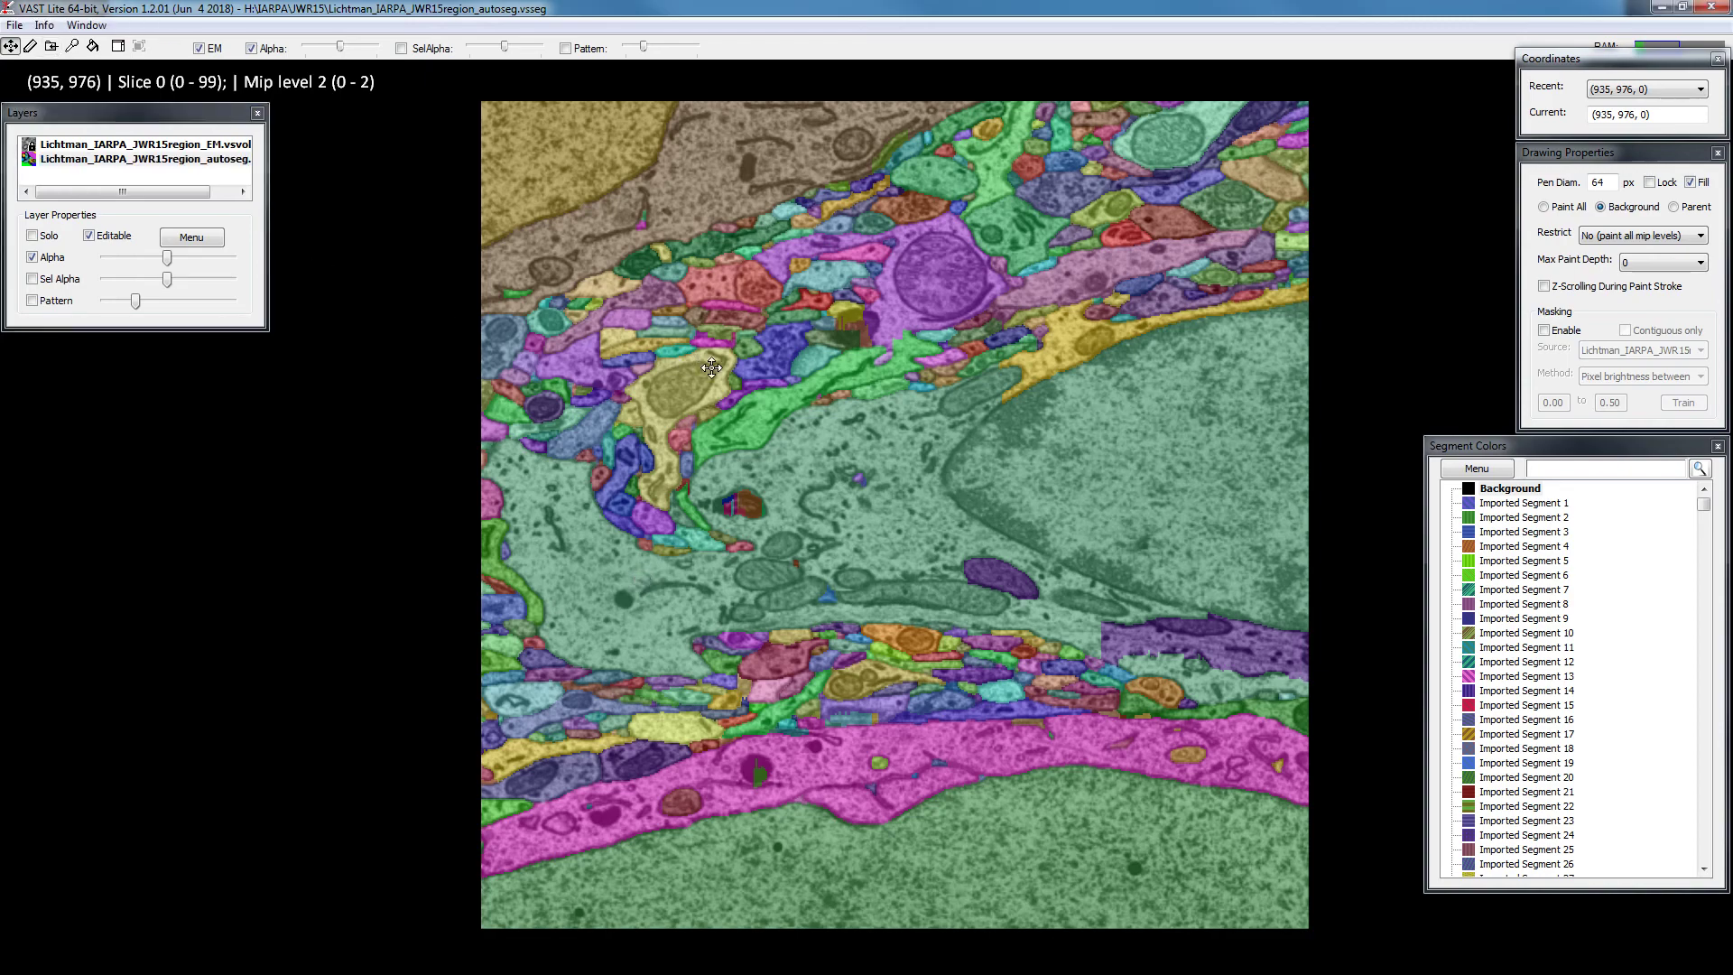
Insert a next-sibling segment after Background and rename it 'Done'
click(1511, 488)
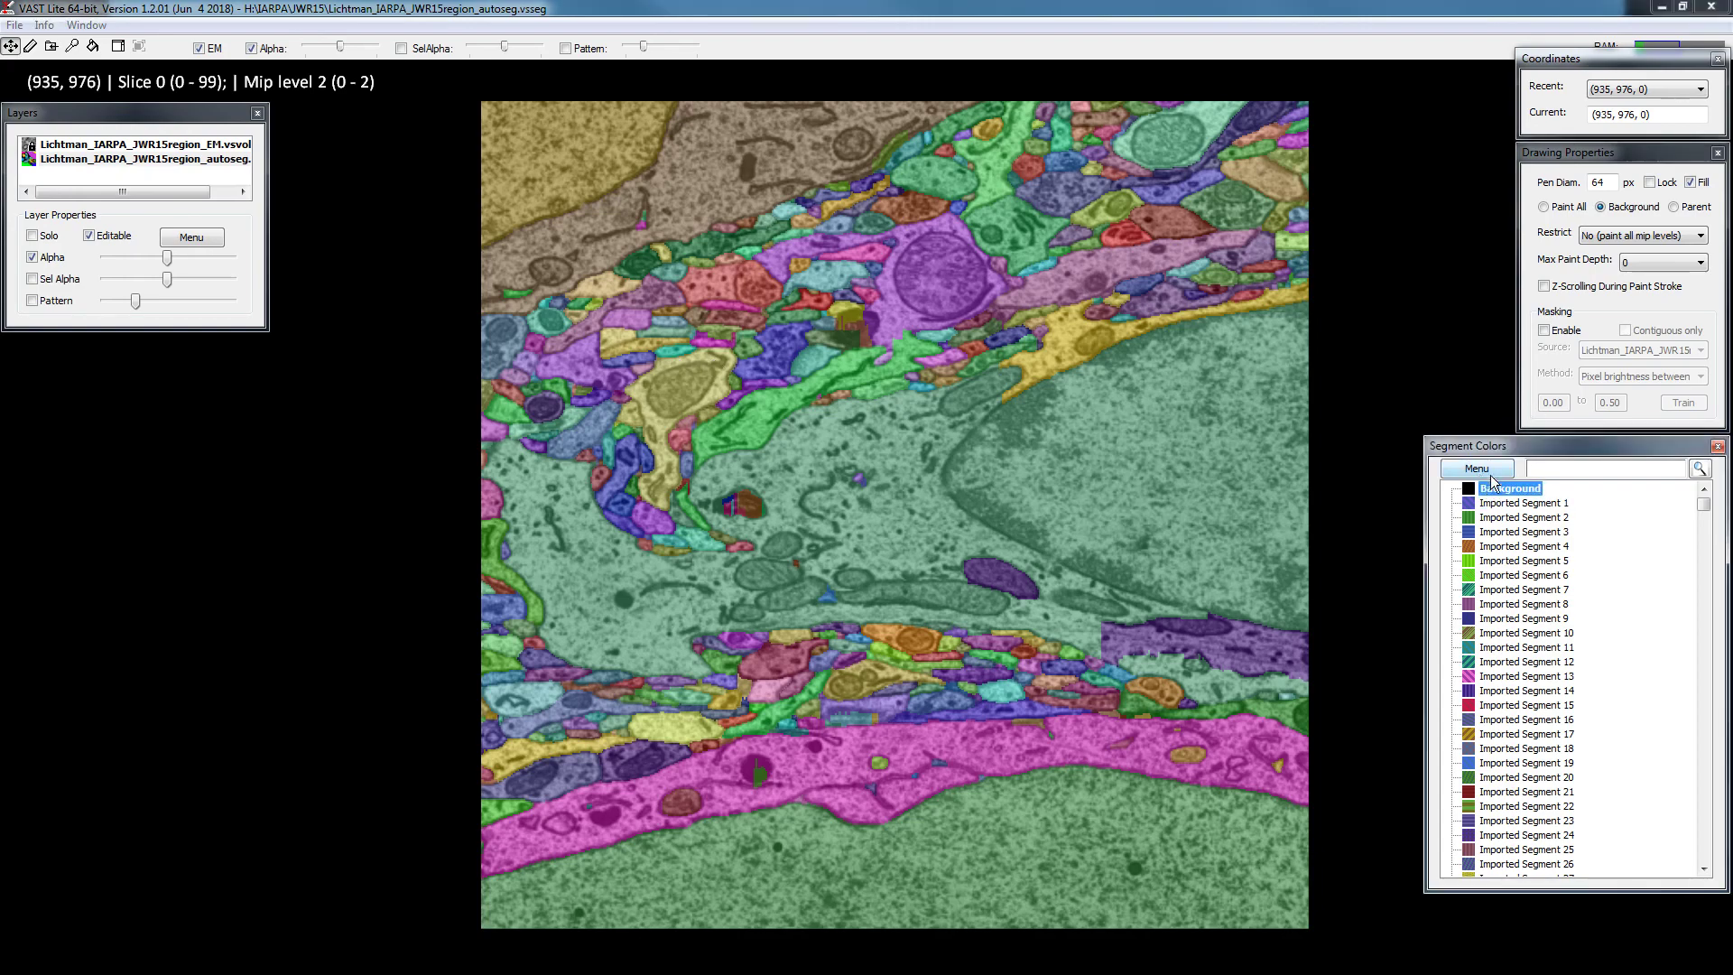
click(1477, 468)
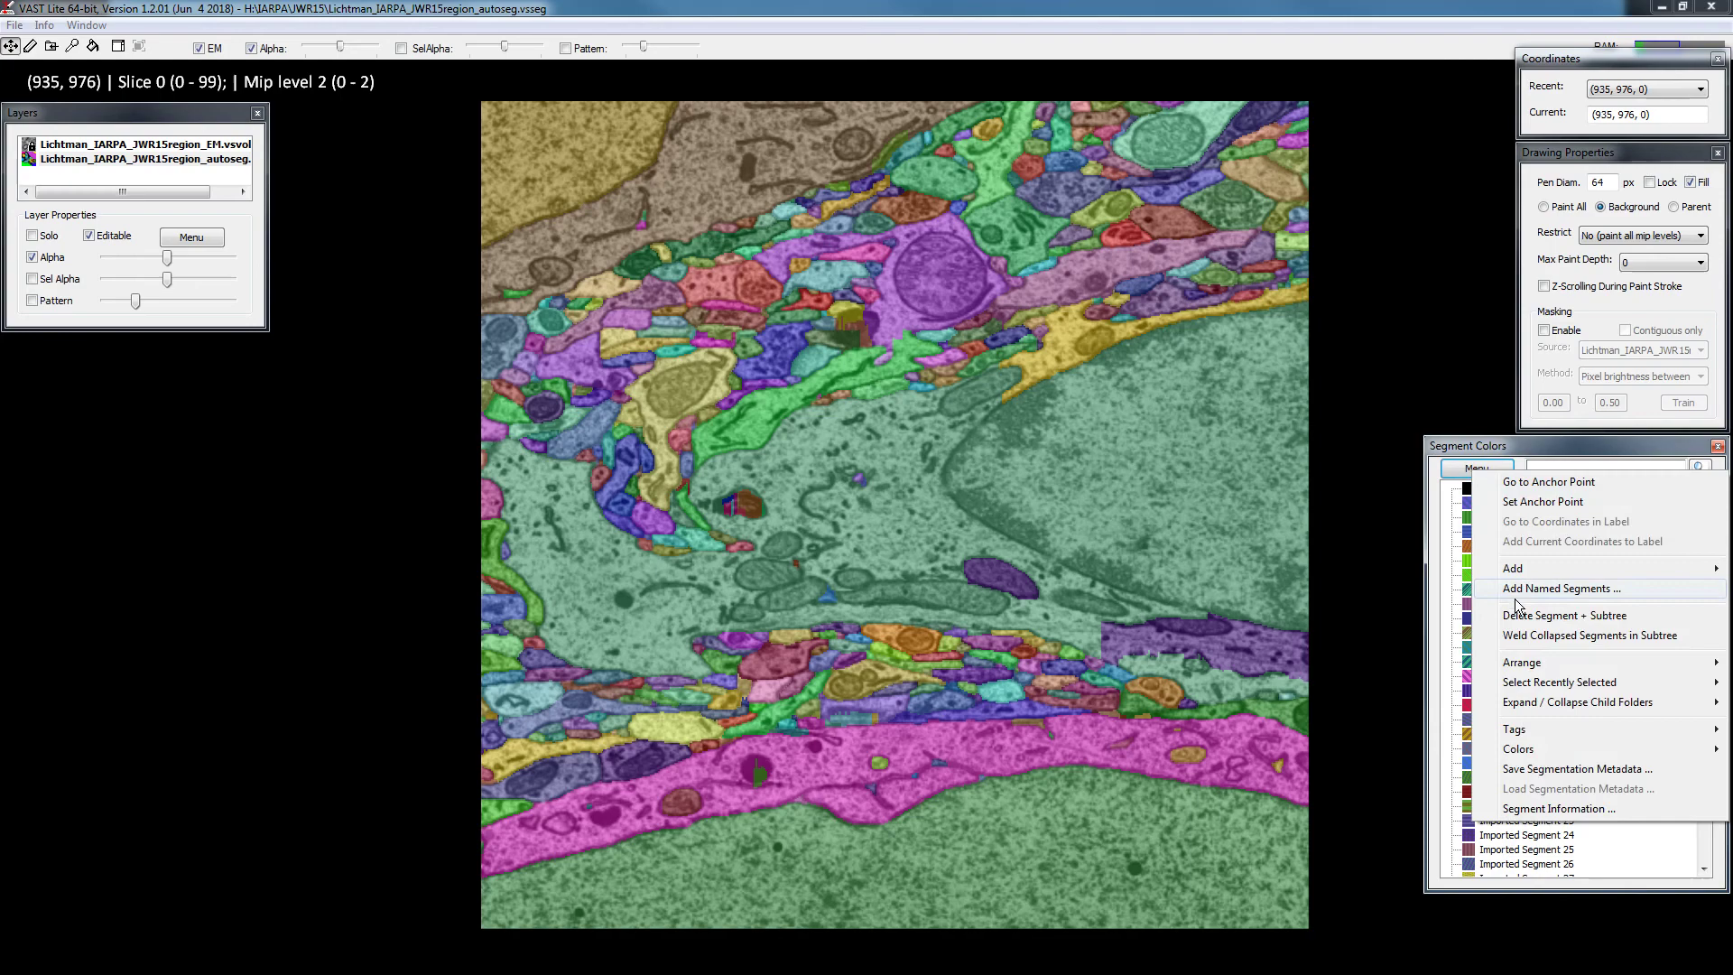
mouse_move(1522, 574)
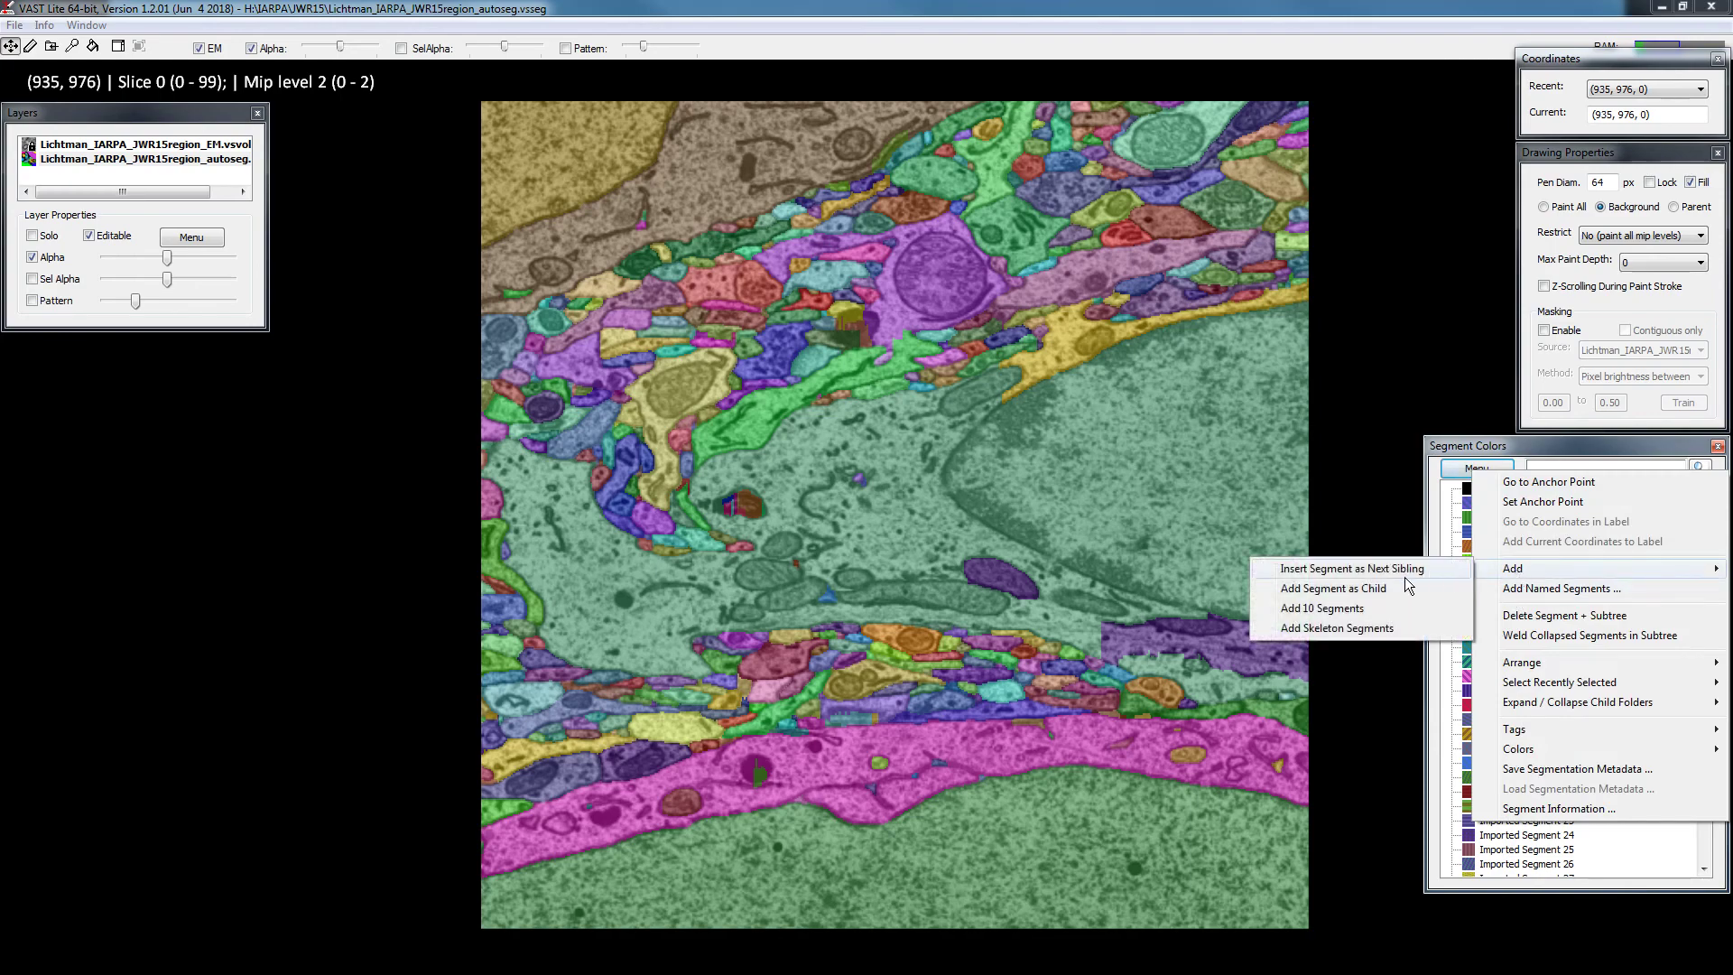
click(1354, 570)
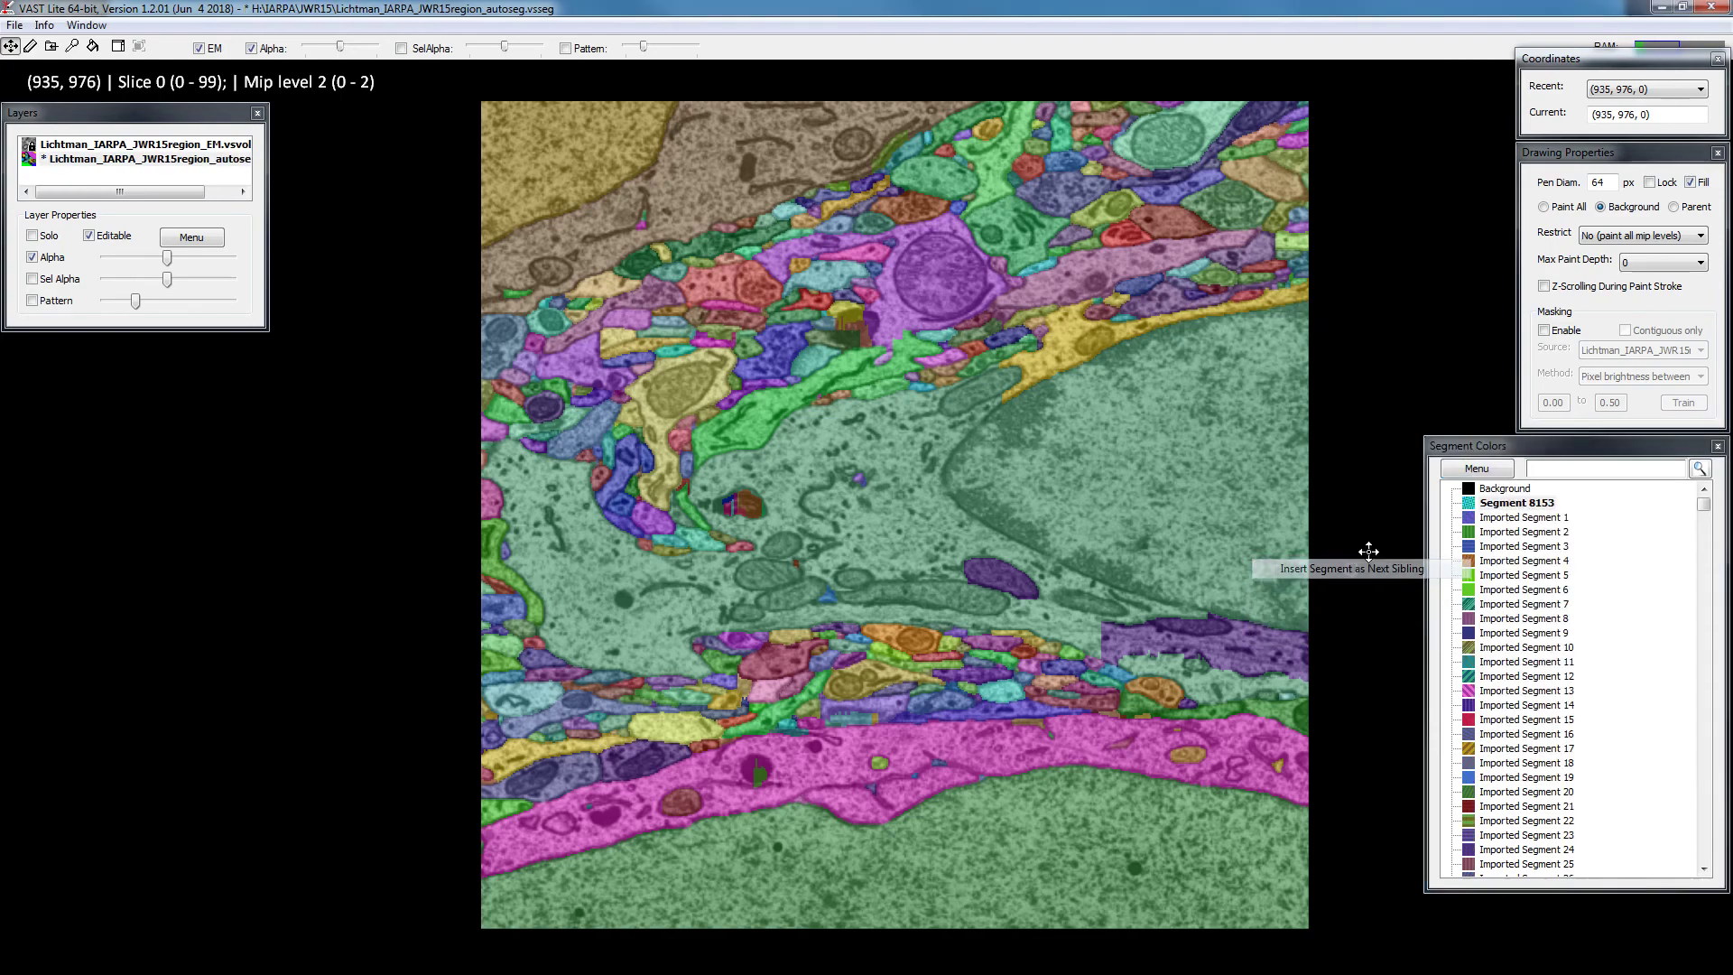
click(1513, 503)
text(Done)
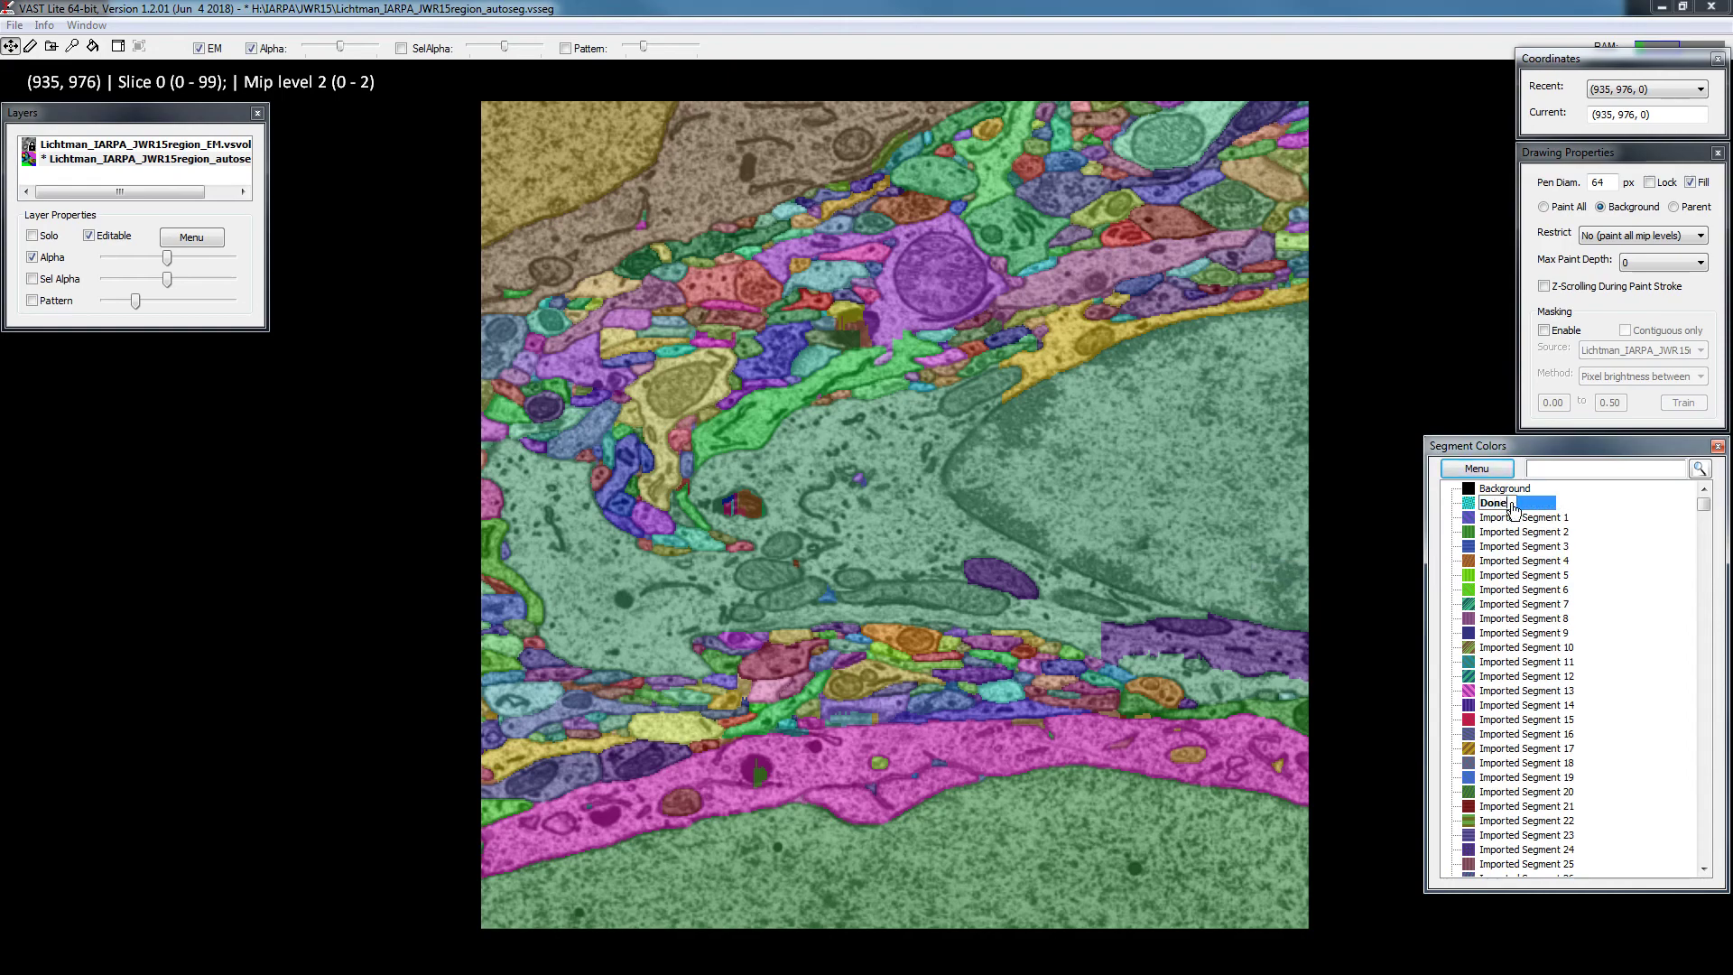
key(Return)
Zoom to mip level 1 on the cells above the nucleus and pick Imported Segment 142
drag(1019, 285, 1001, 316)
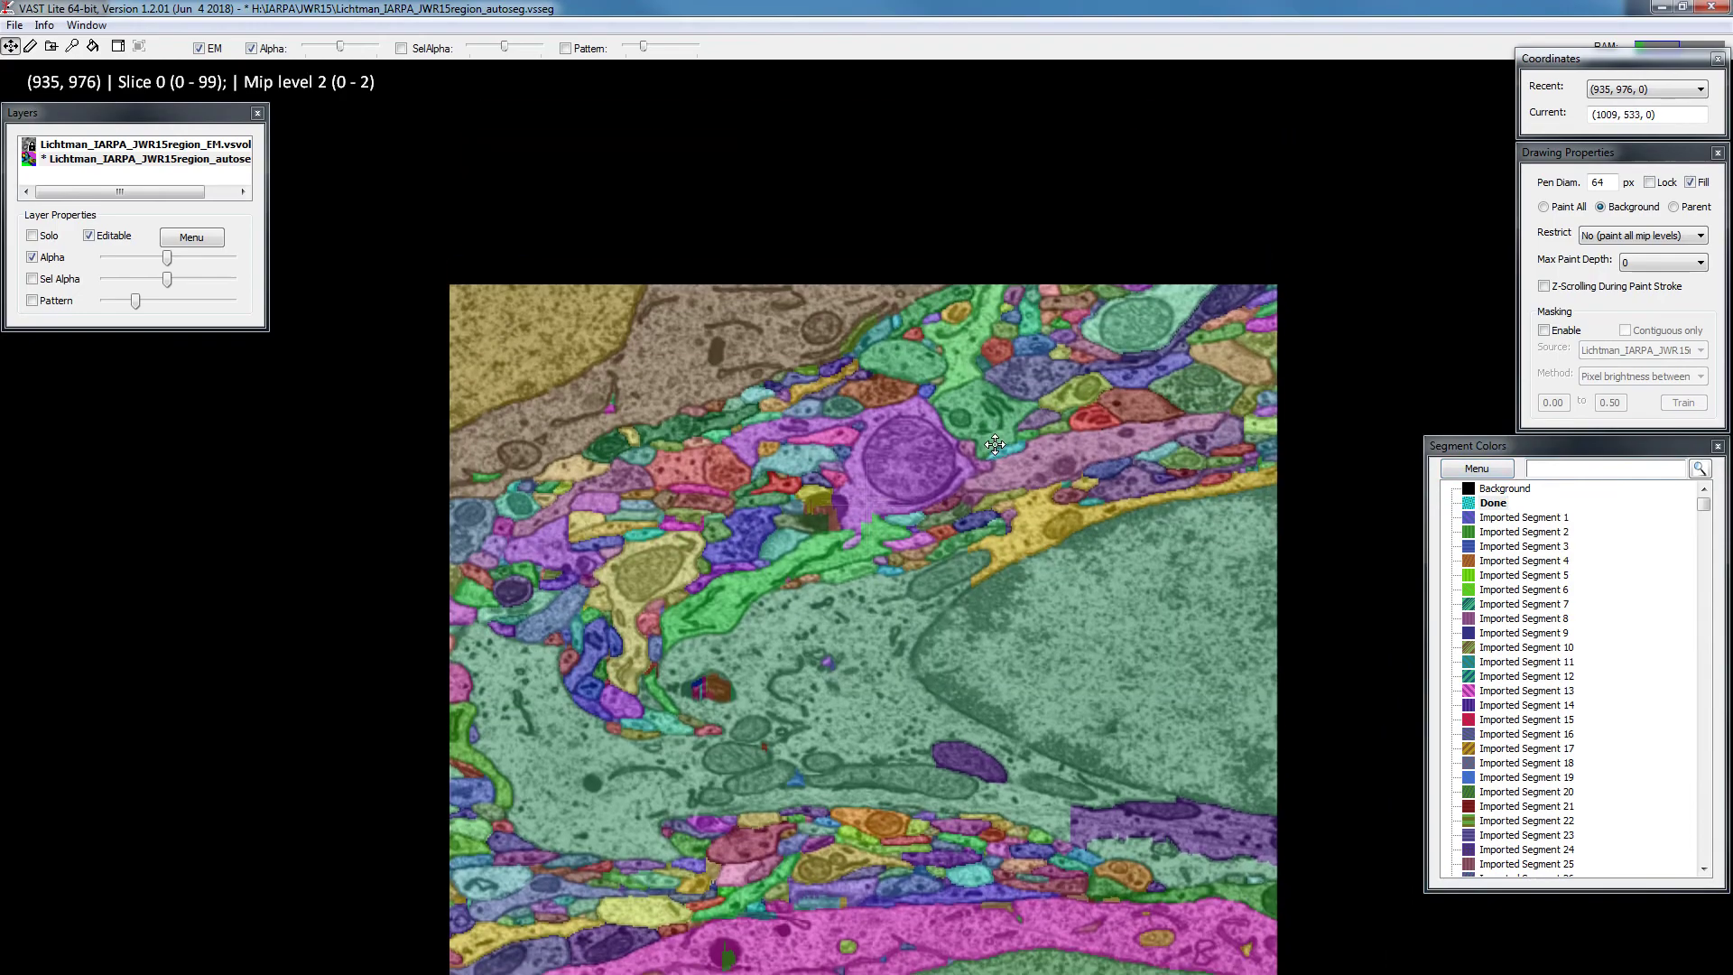
scroll(1012, 375, up, 2)
drag(1012, 378, 883, 501)
scroll(881, 515, up, 2)
scroll(880, 525, down, 1)
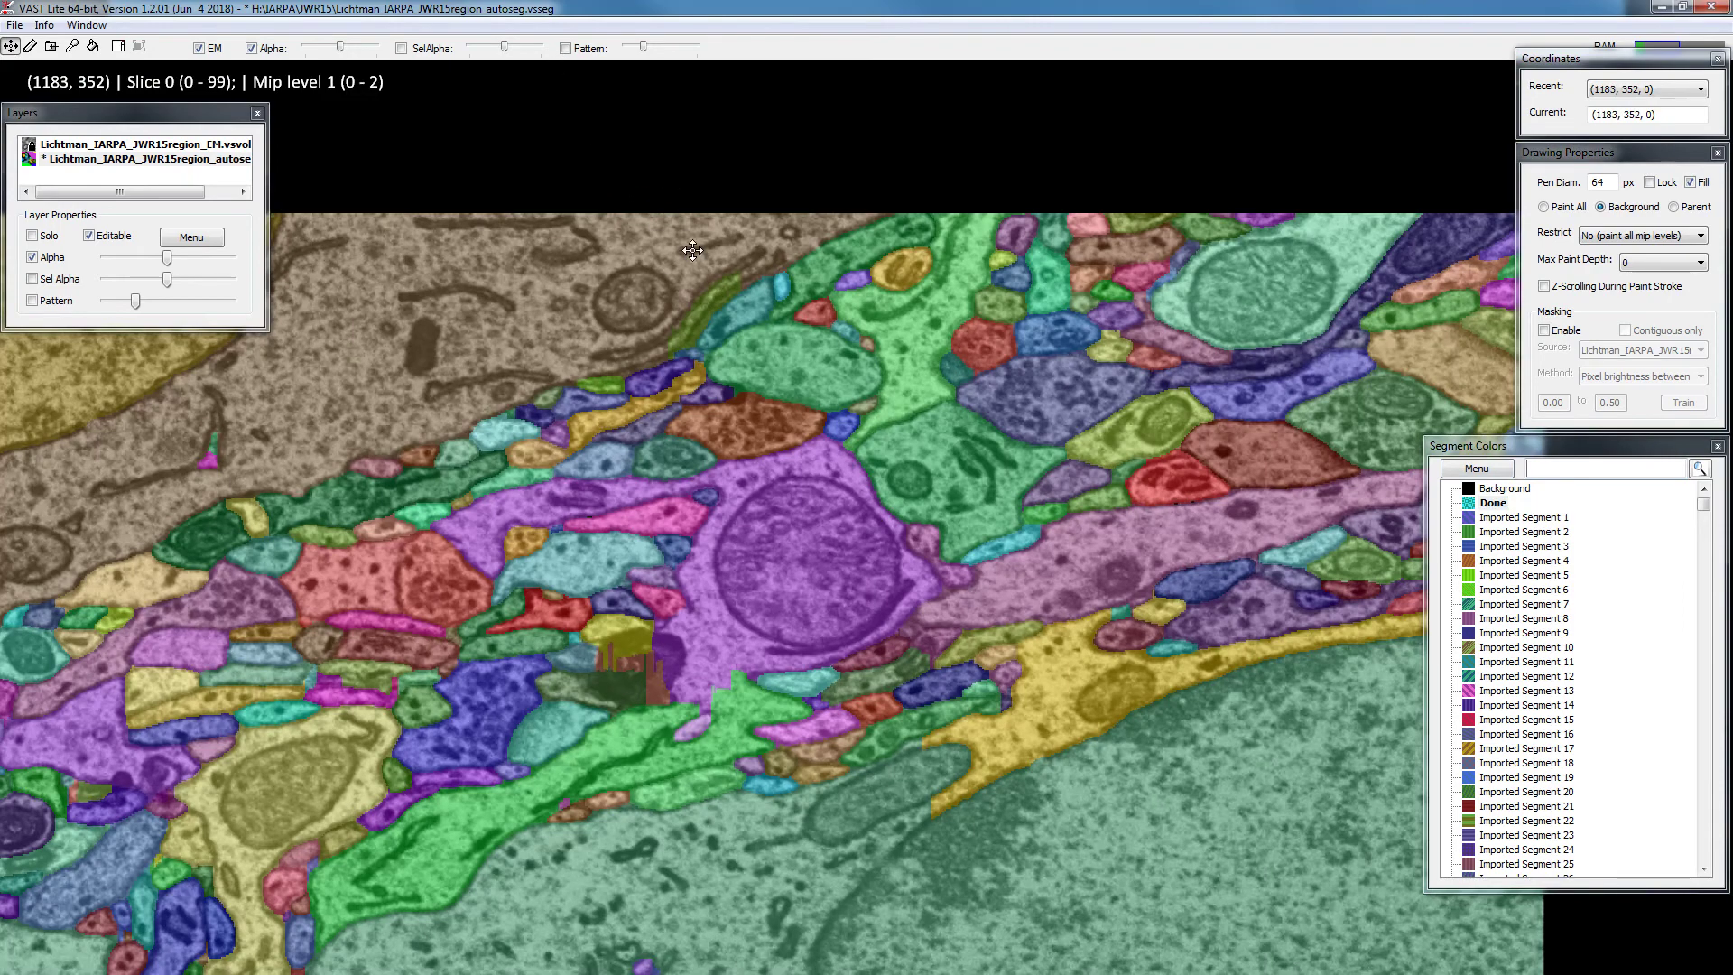
click(946, 516)
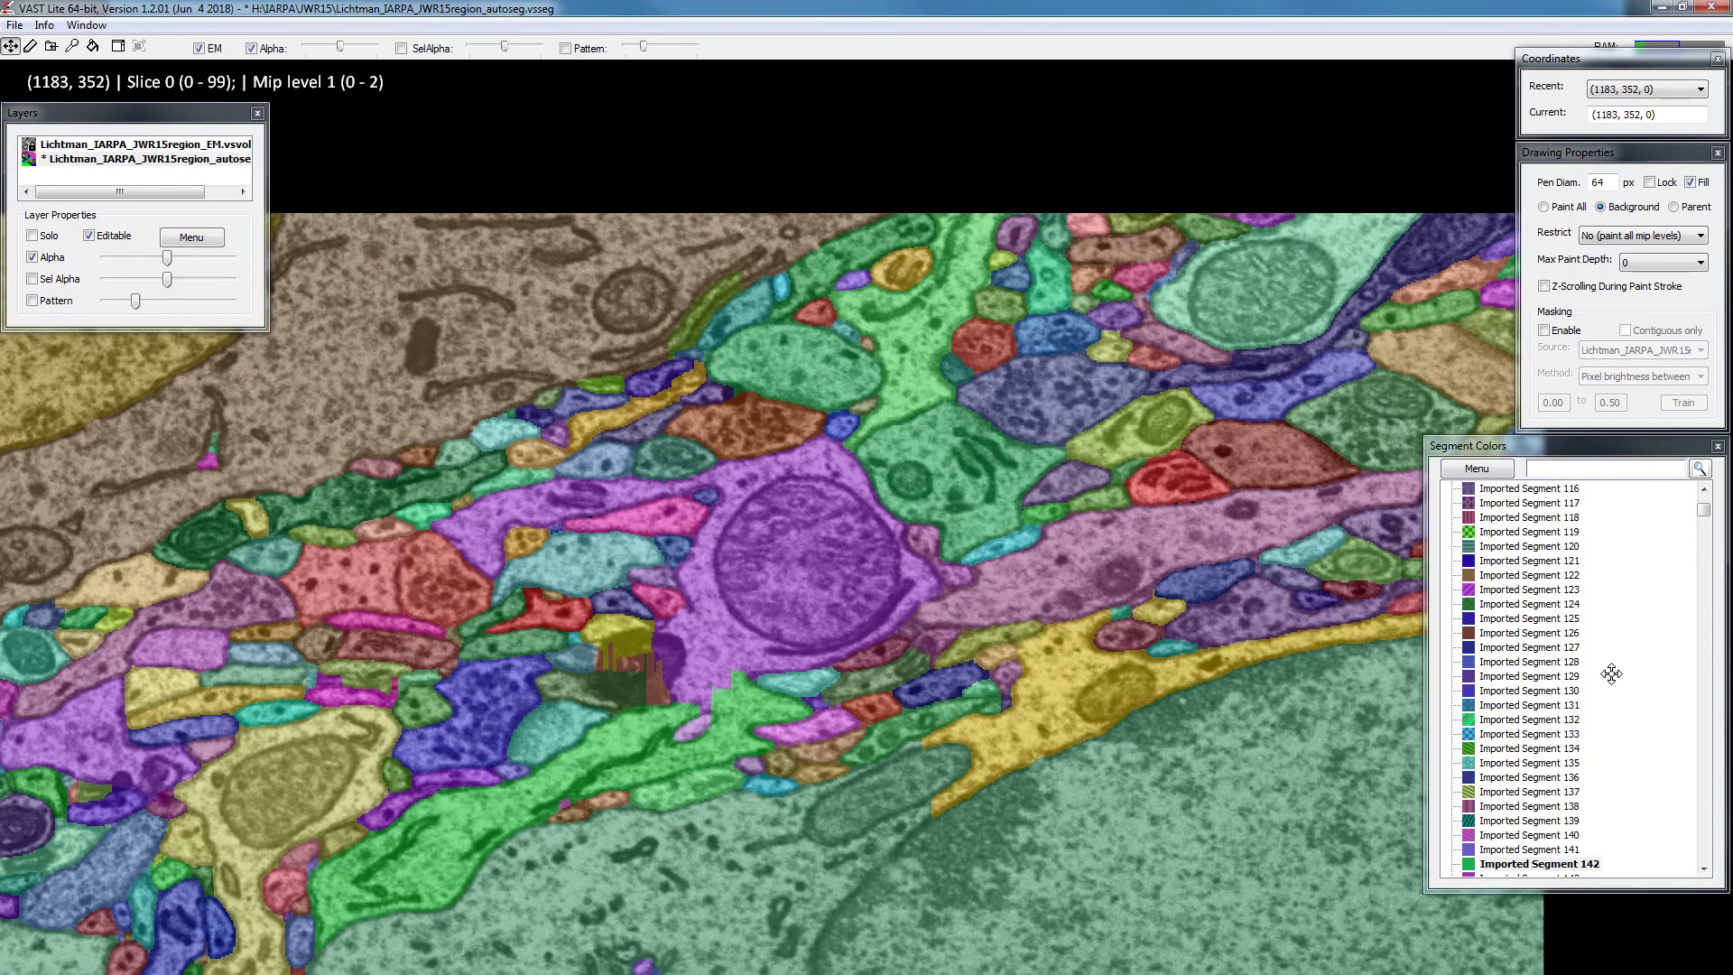
drag(1705, 510, 1706, 490)
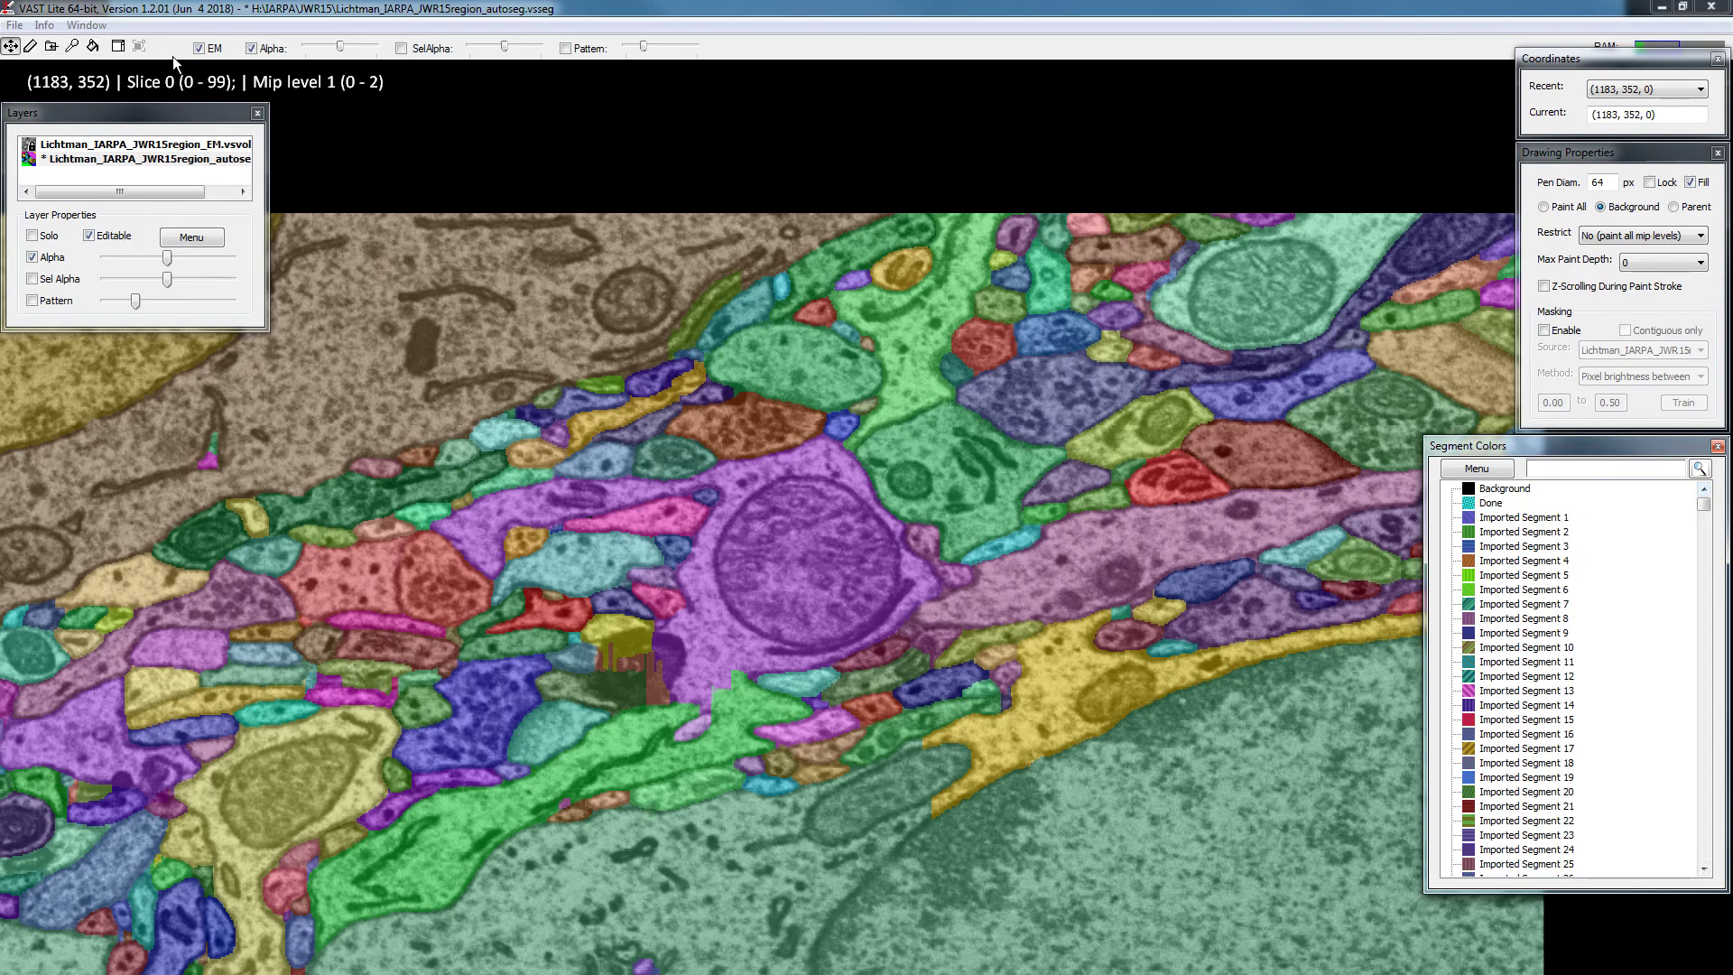
Reselect the Done segment, keeping its name unchanged
double_click(1490, 503)
key(Return)
click(52, 46)
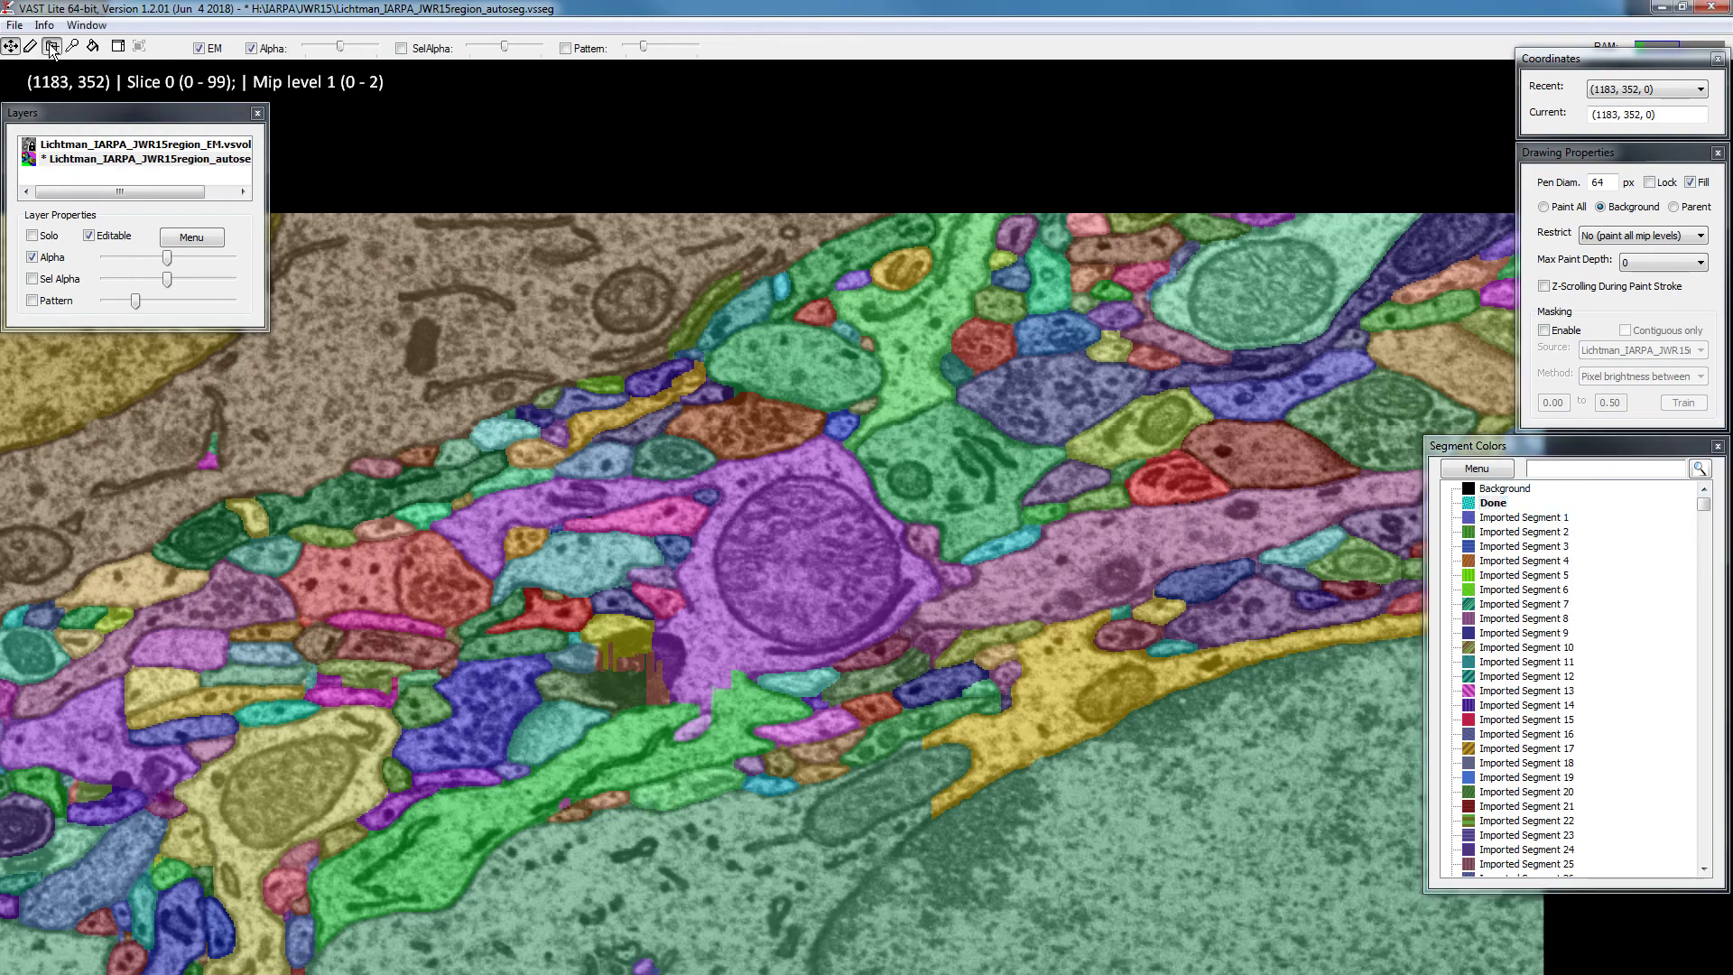
Assign the green cell, Imported Segment 142, to Done and expand Done to show it
click(959, 464)
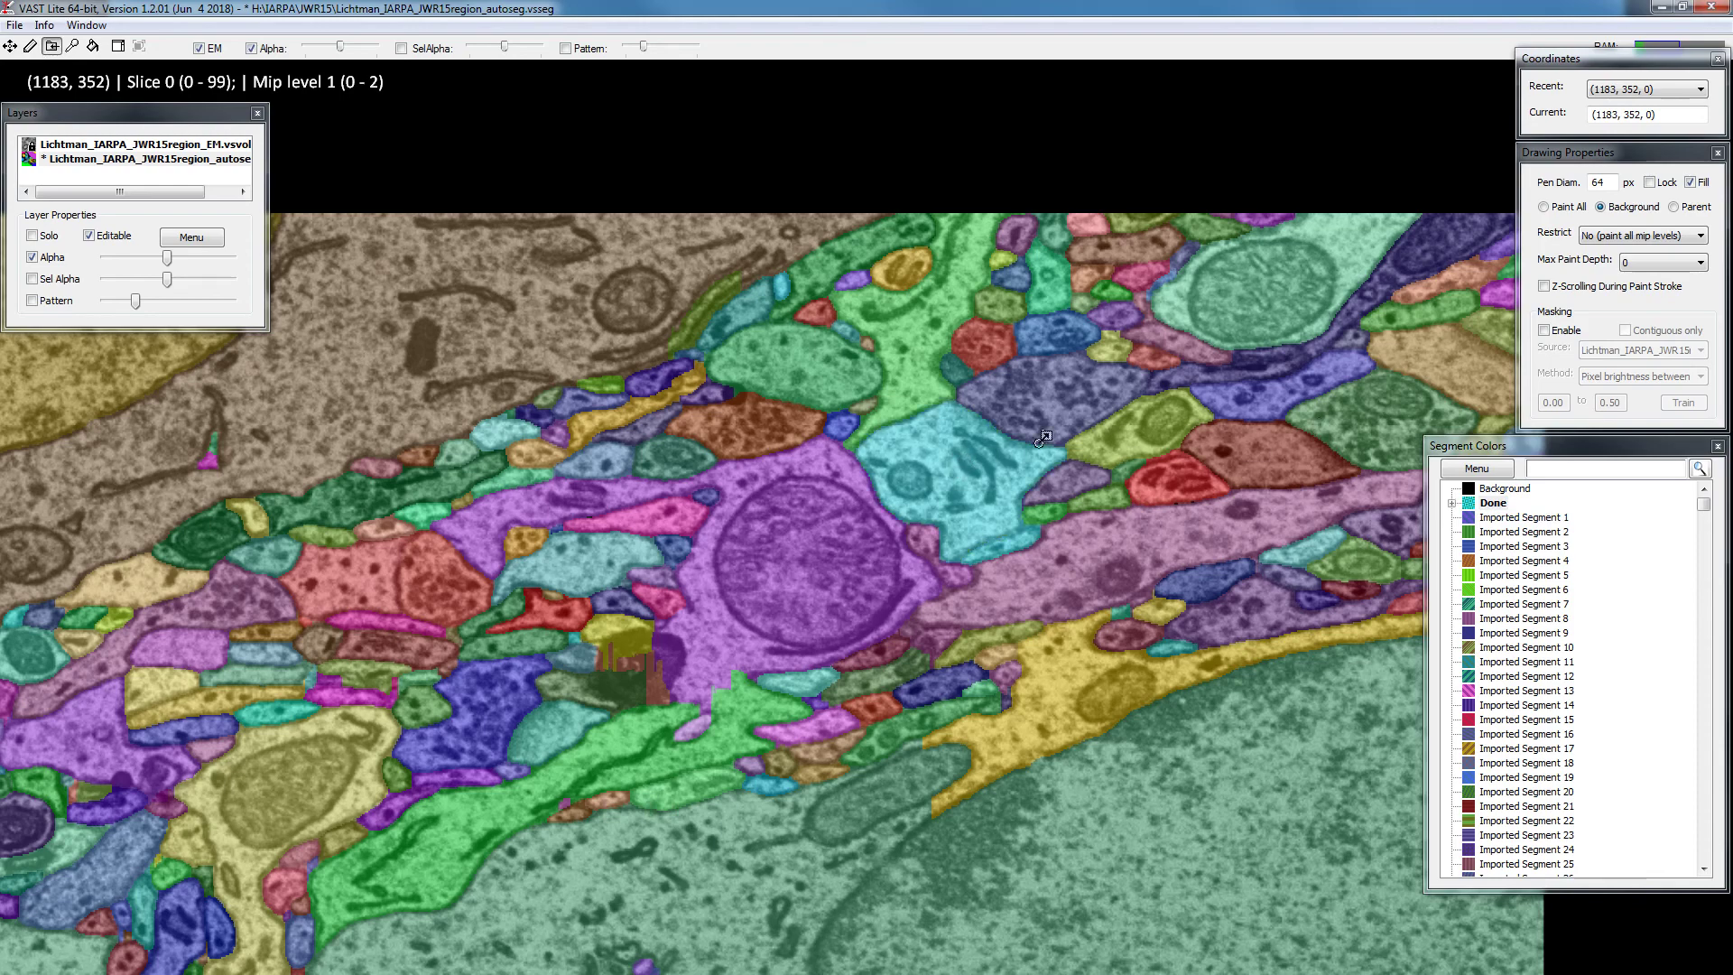
click(1451, 503)
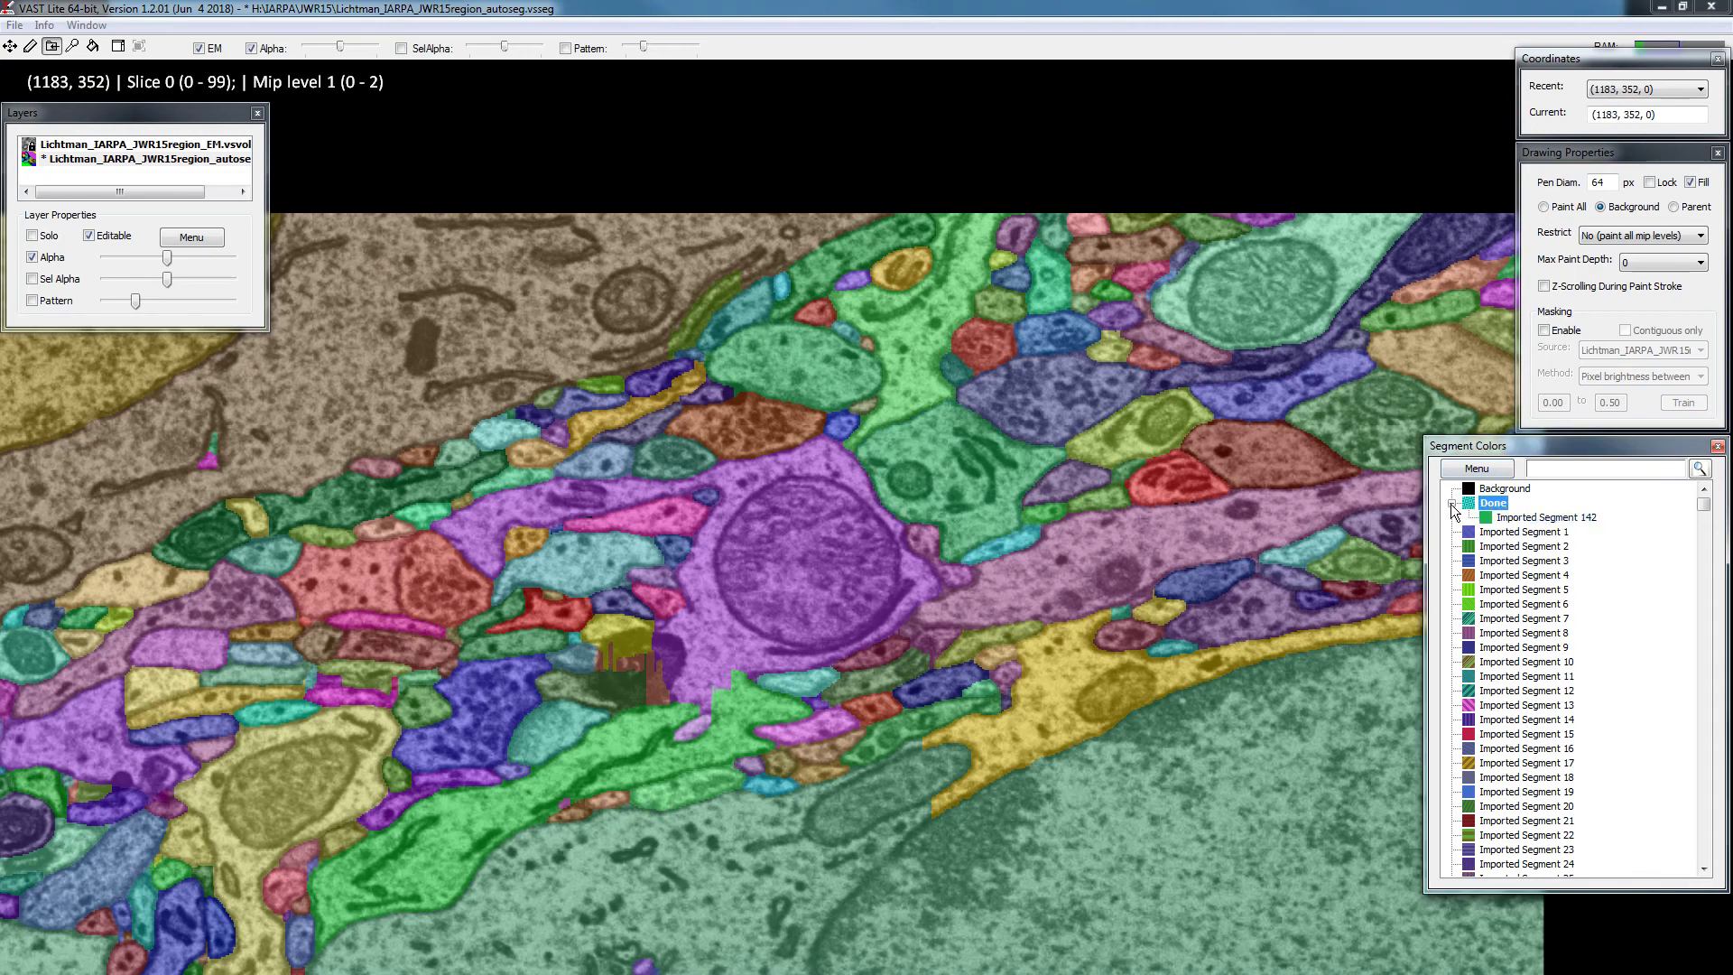
click(1452, 504)
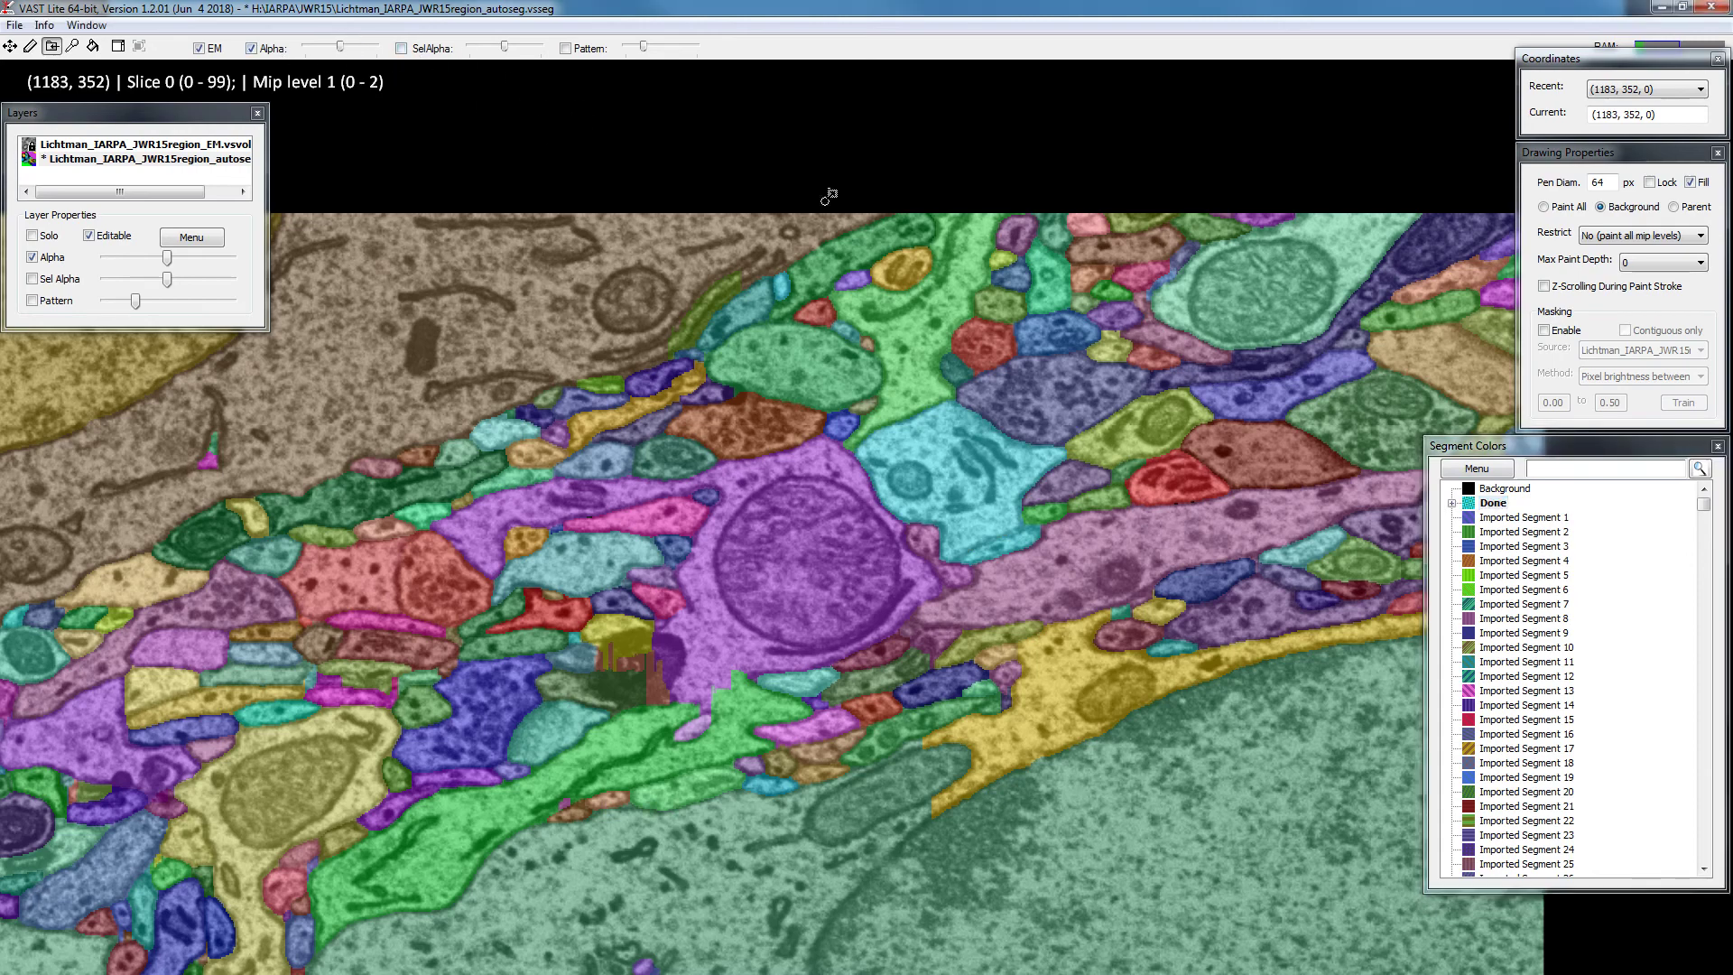
click(1451, 504)
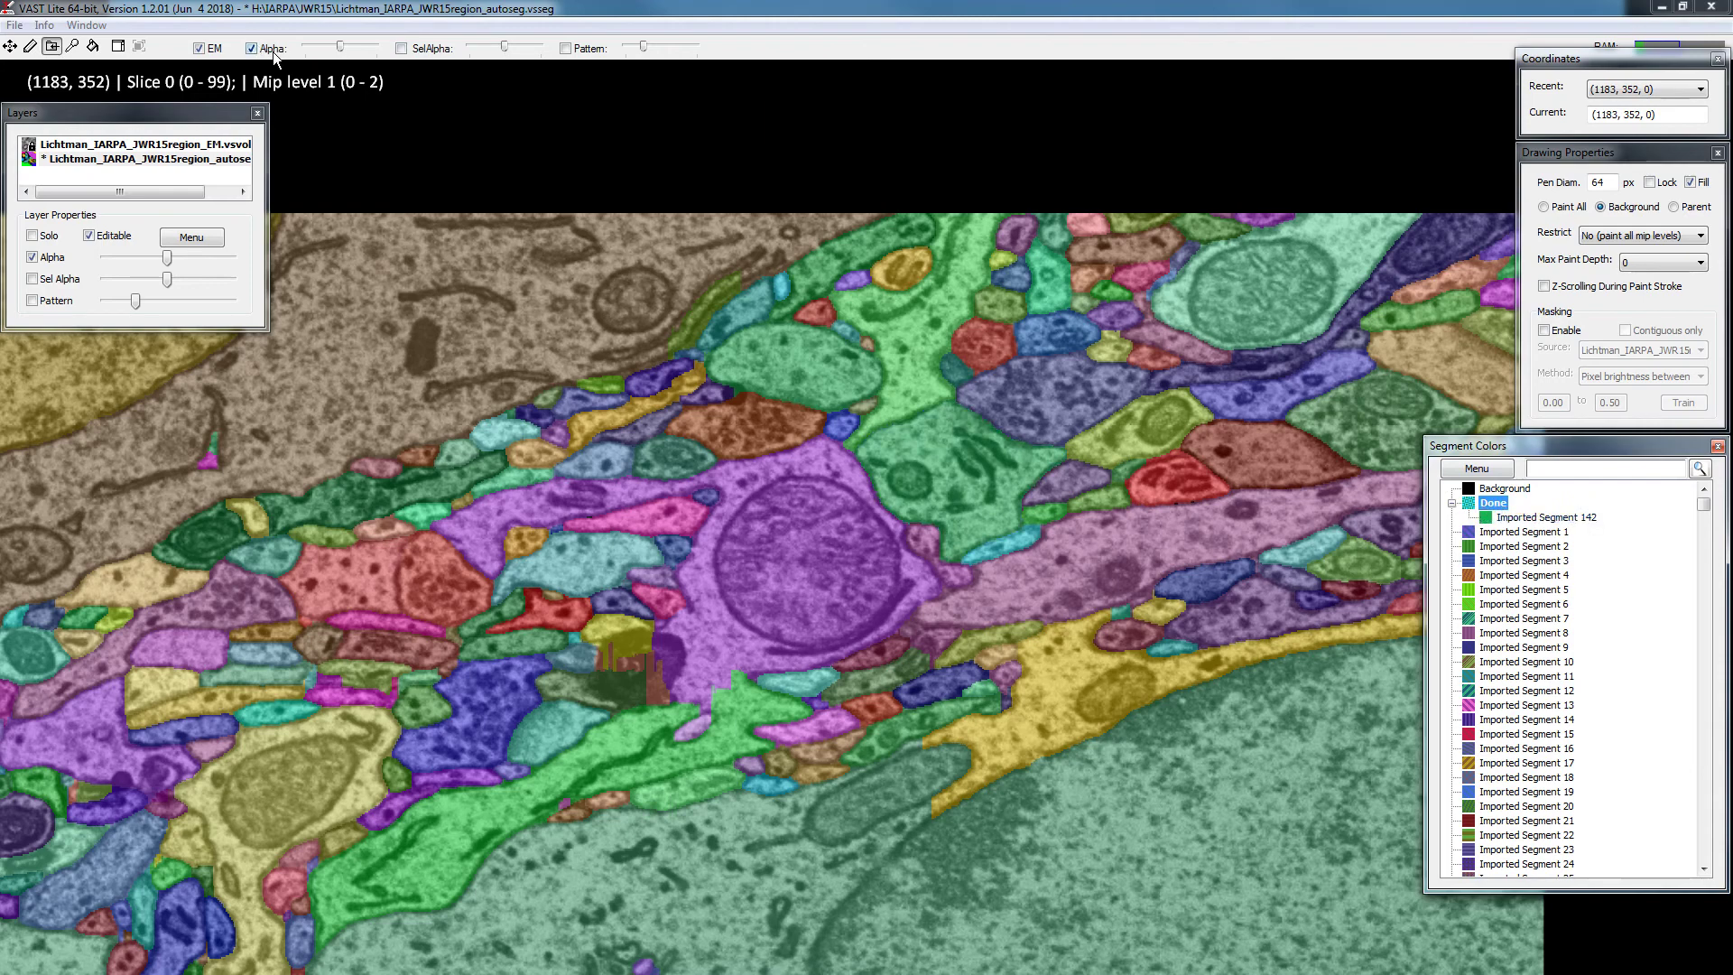
Enable SelAlpha, disable Alpha, and follow green segment 142 through the slices
click(401, 49)
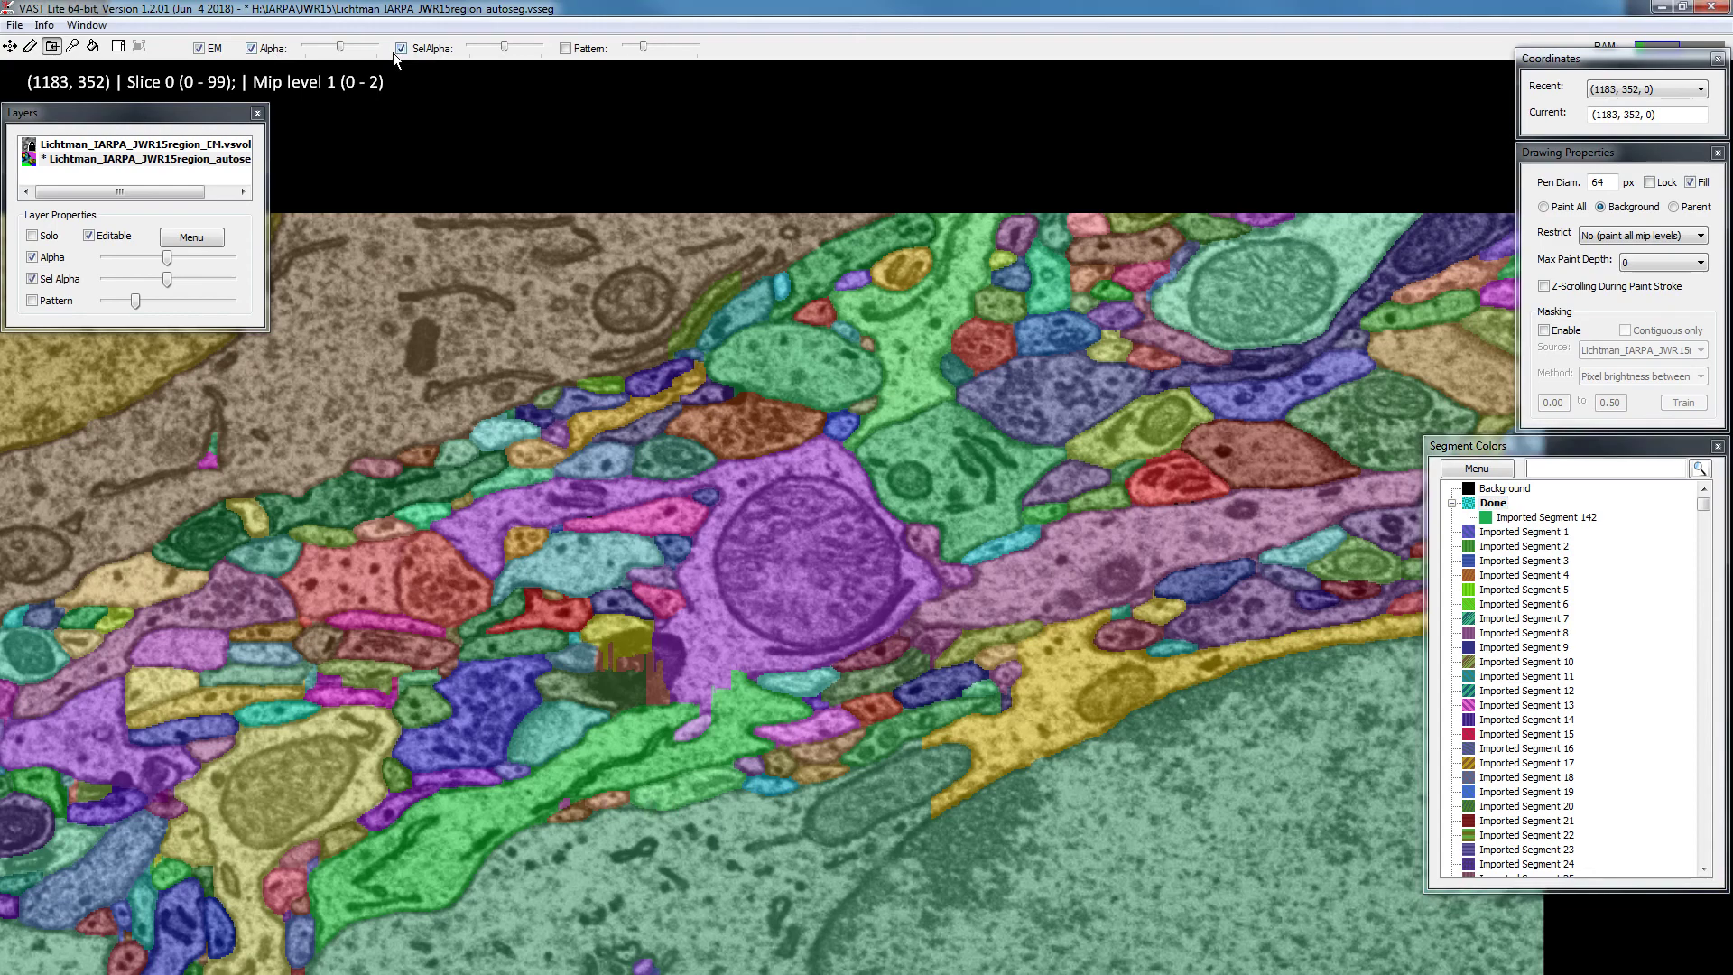
click(274, 50)
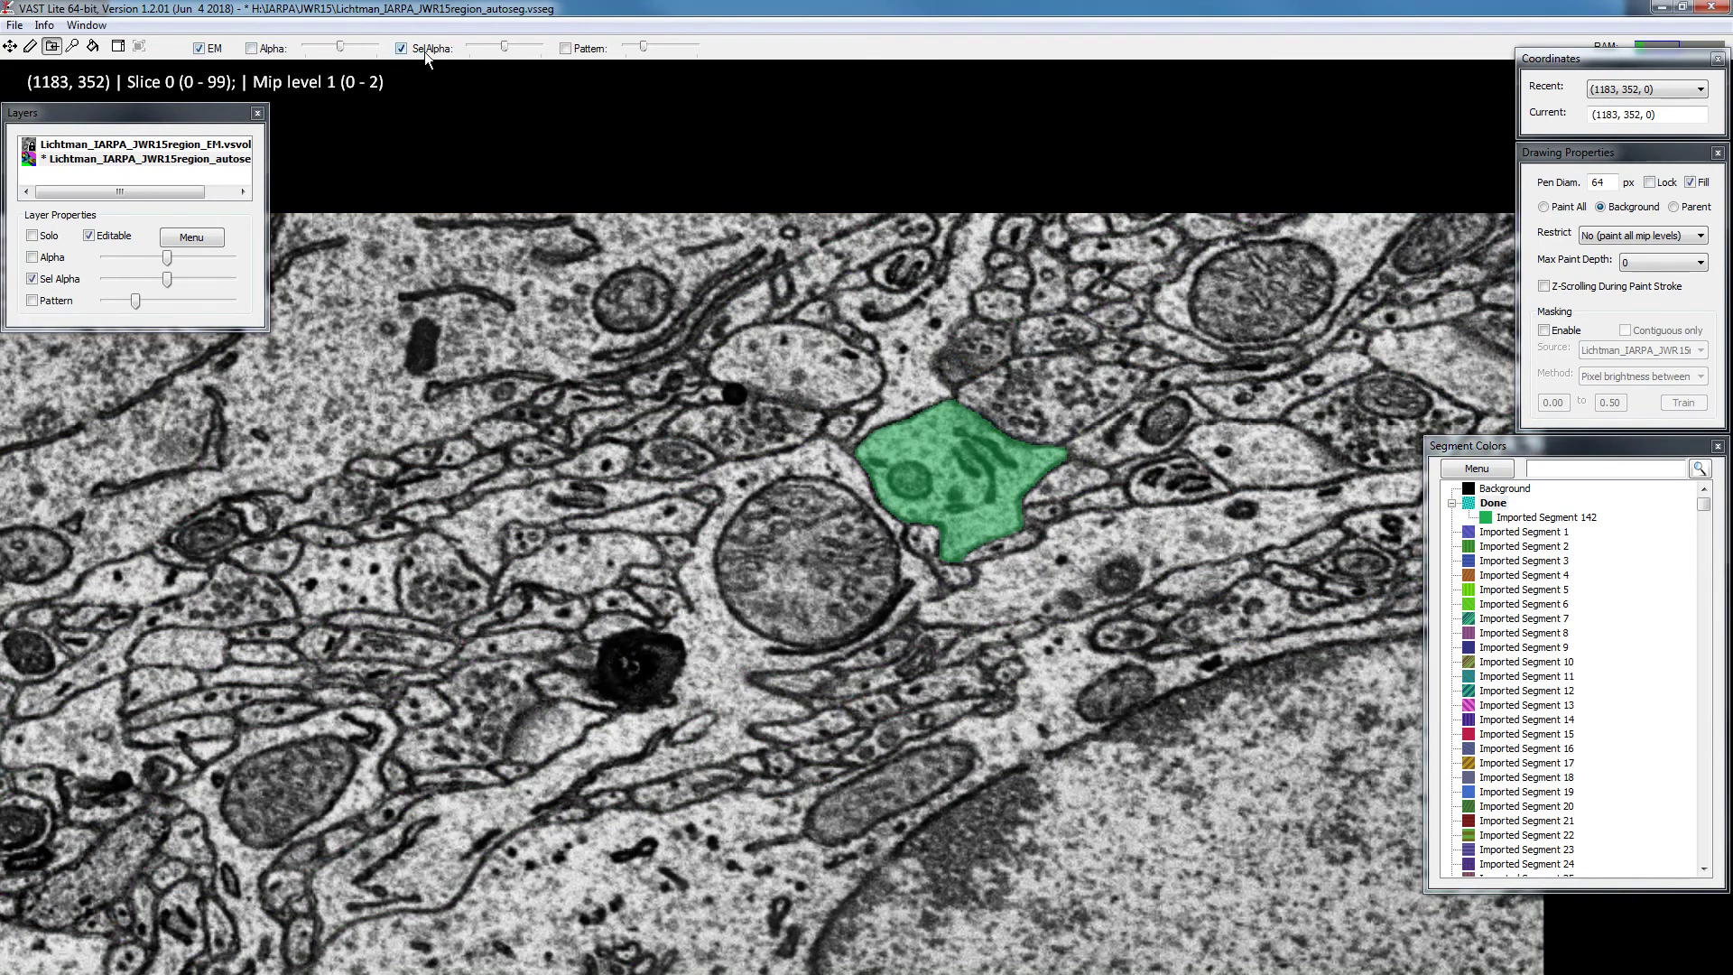
scroll(906, 432, down, 20)
scroll(906, 431, down, 20)
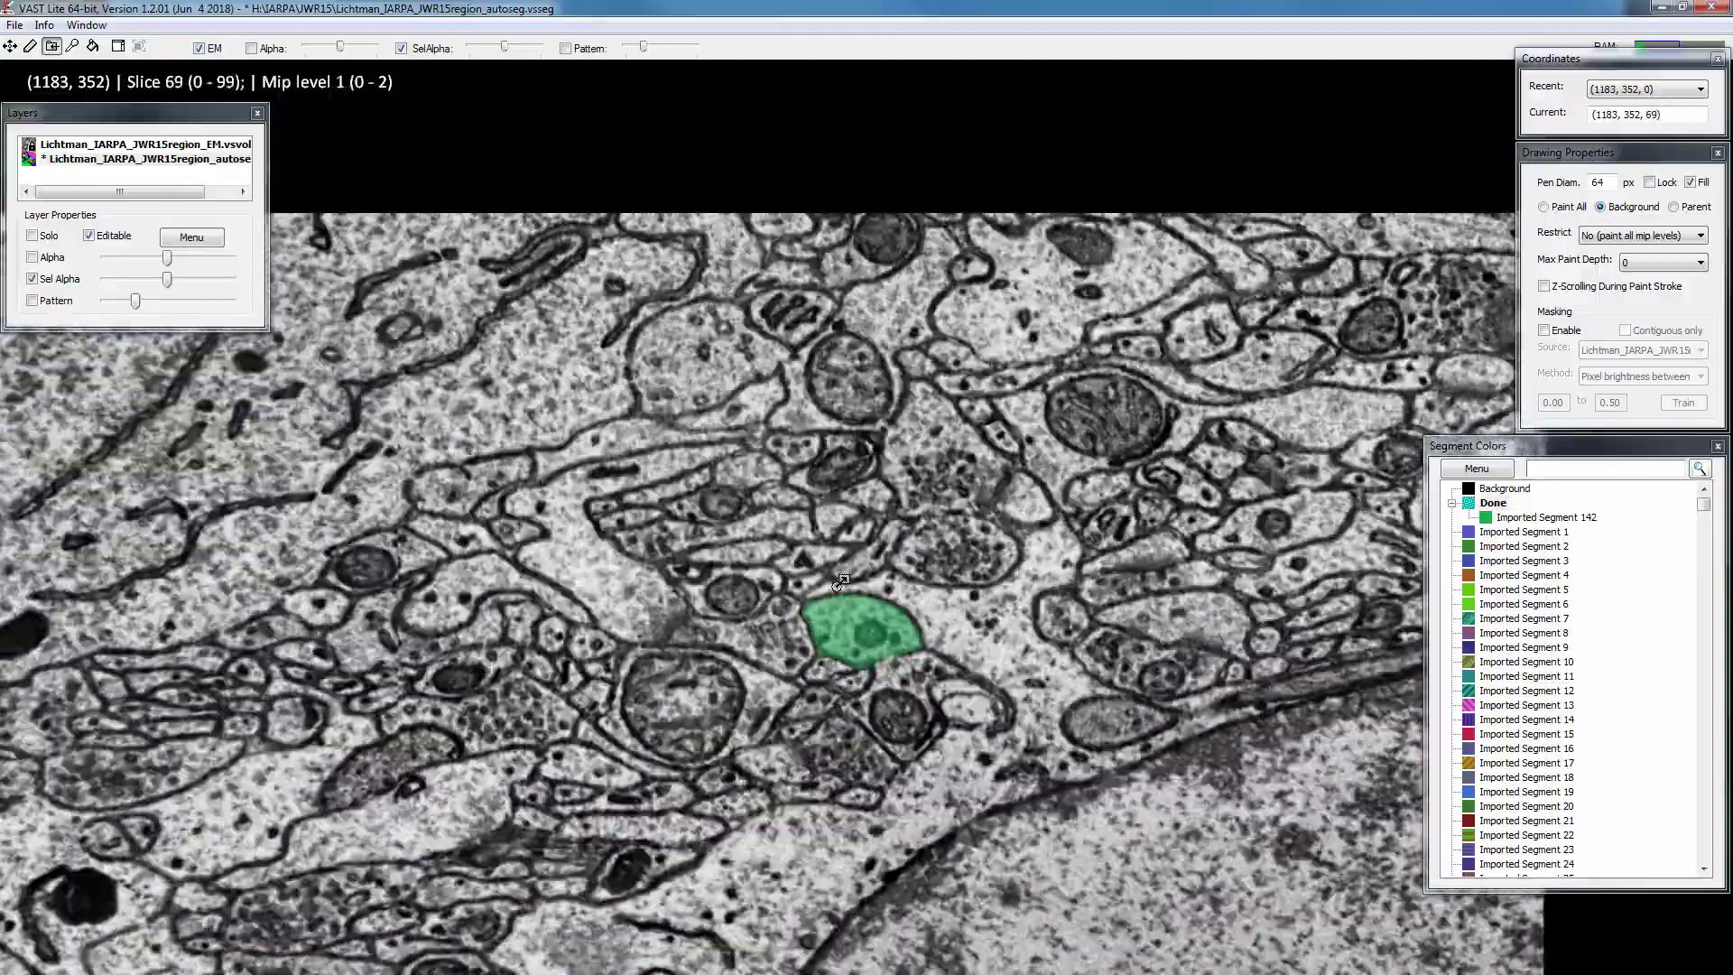
scroll(840, 581, up, 20)
scroll(840, 580, down, 15)
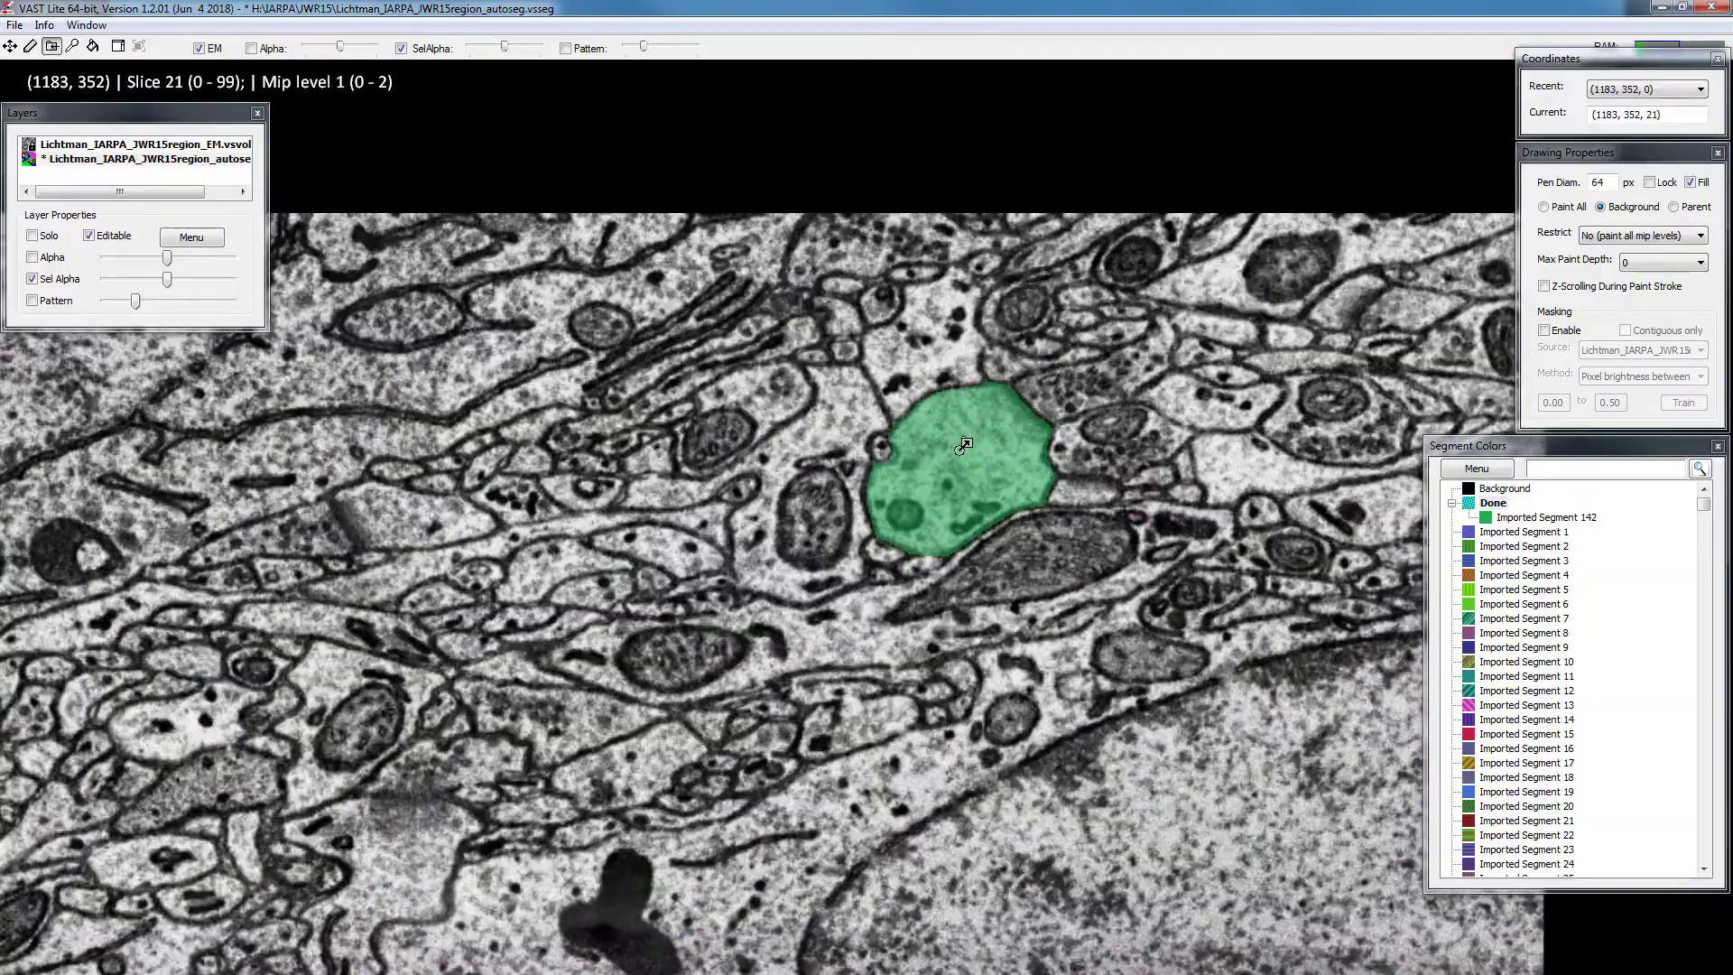
scroll(964, 445, up, 20)
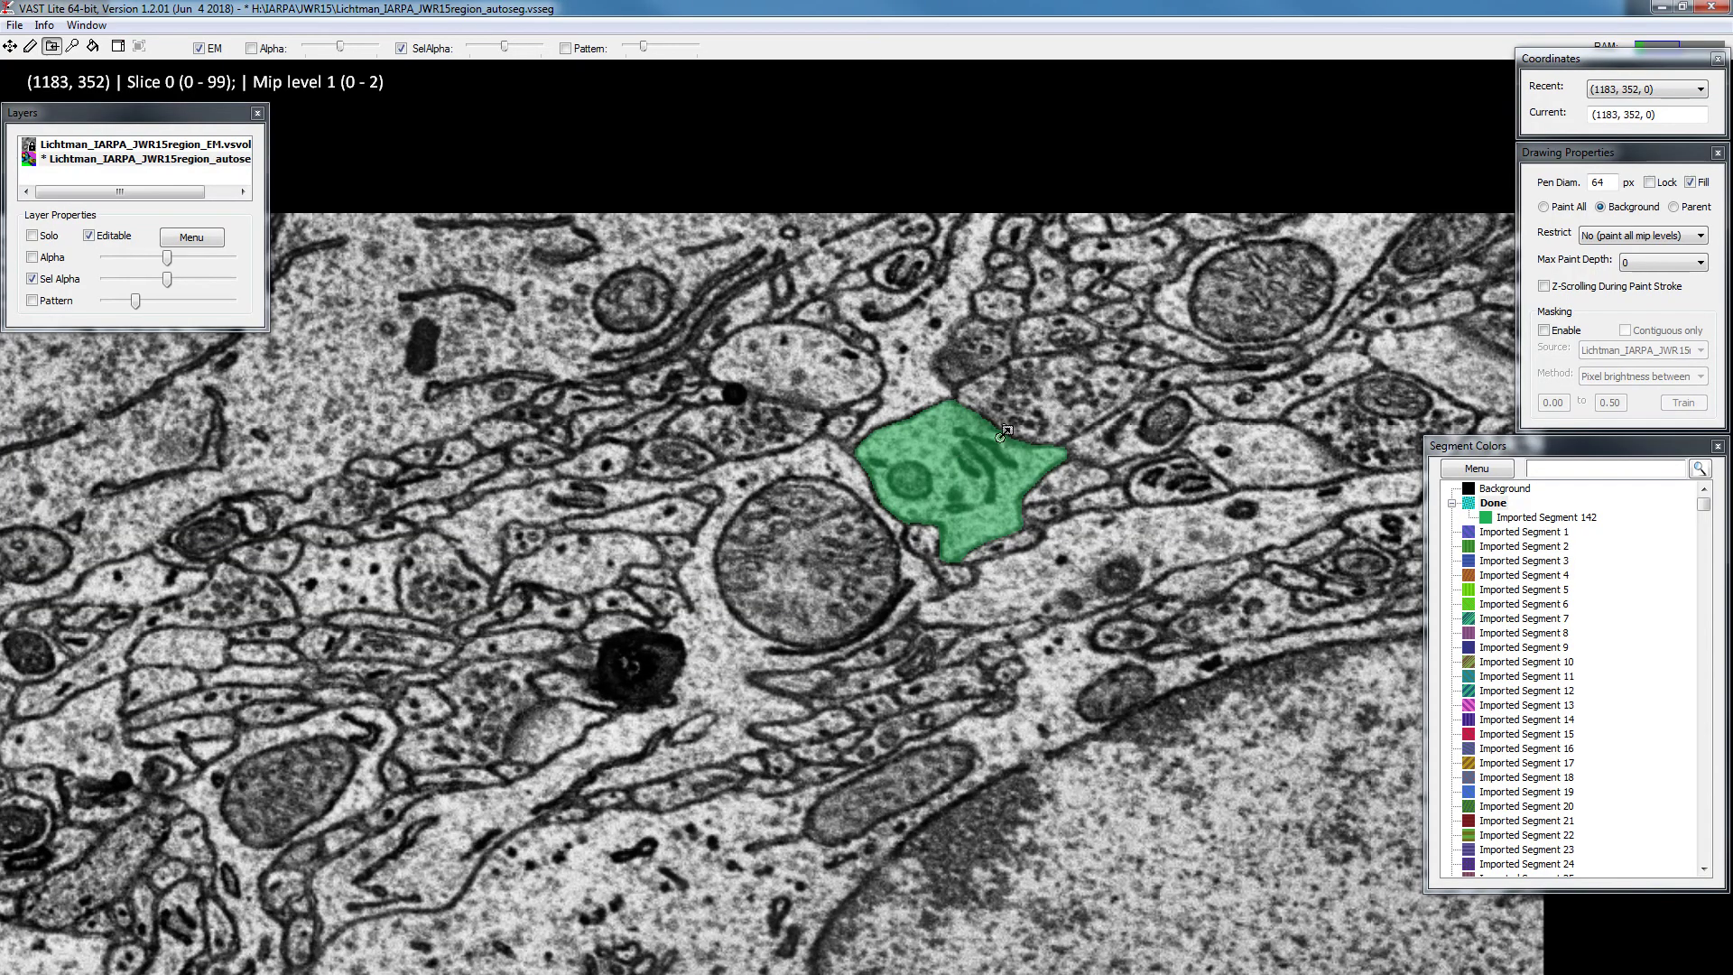
scroll(988, 436, down, 12)
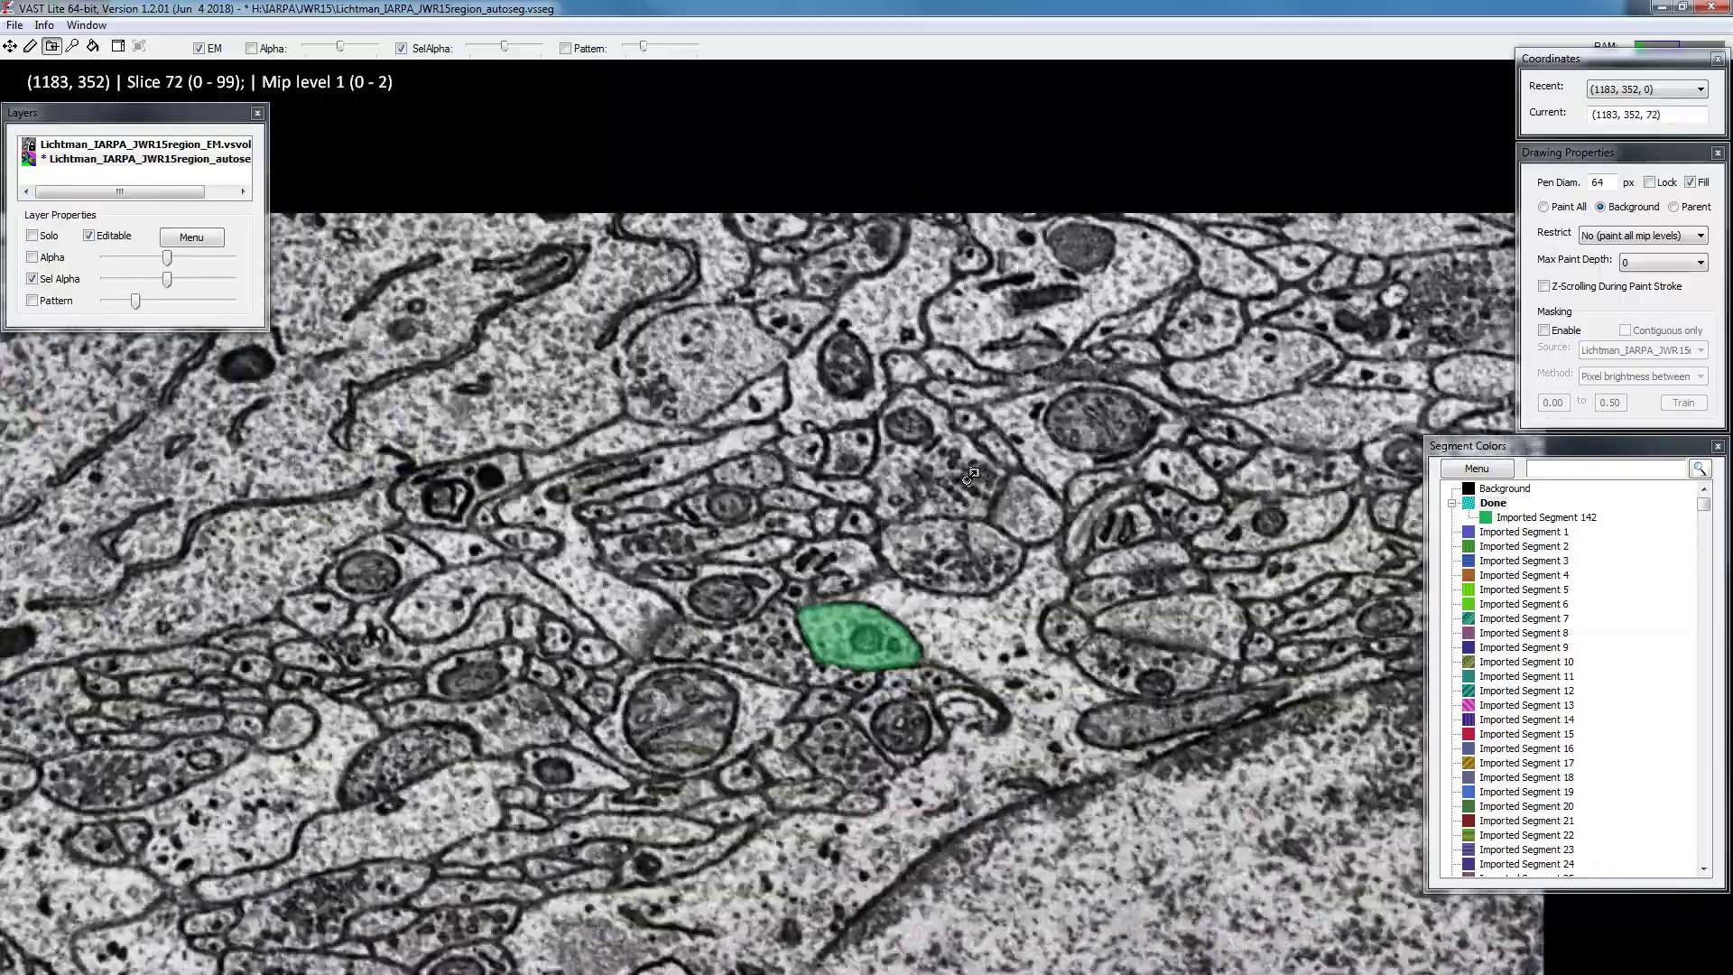
scroll(969, 478, down, 10)
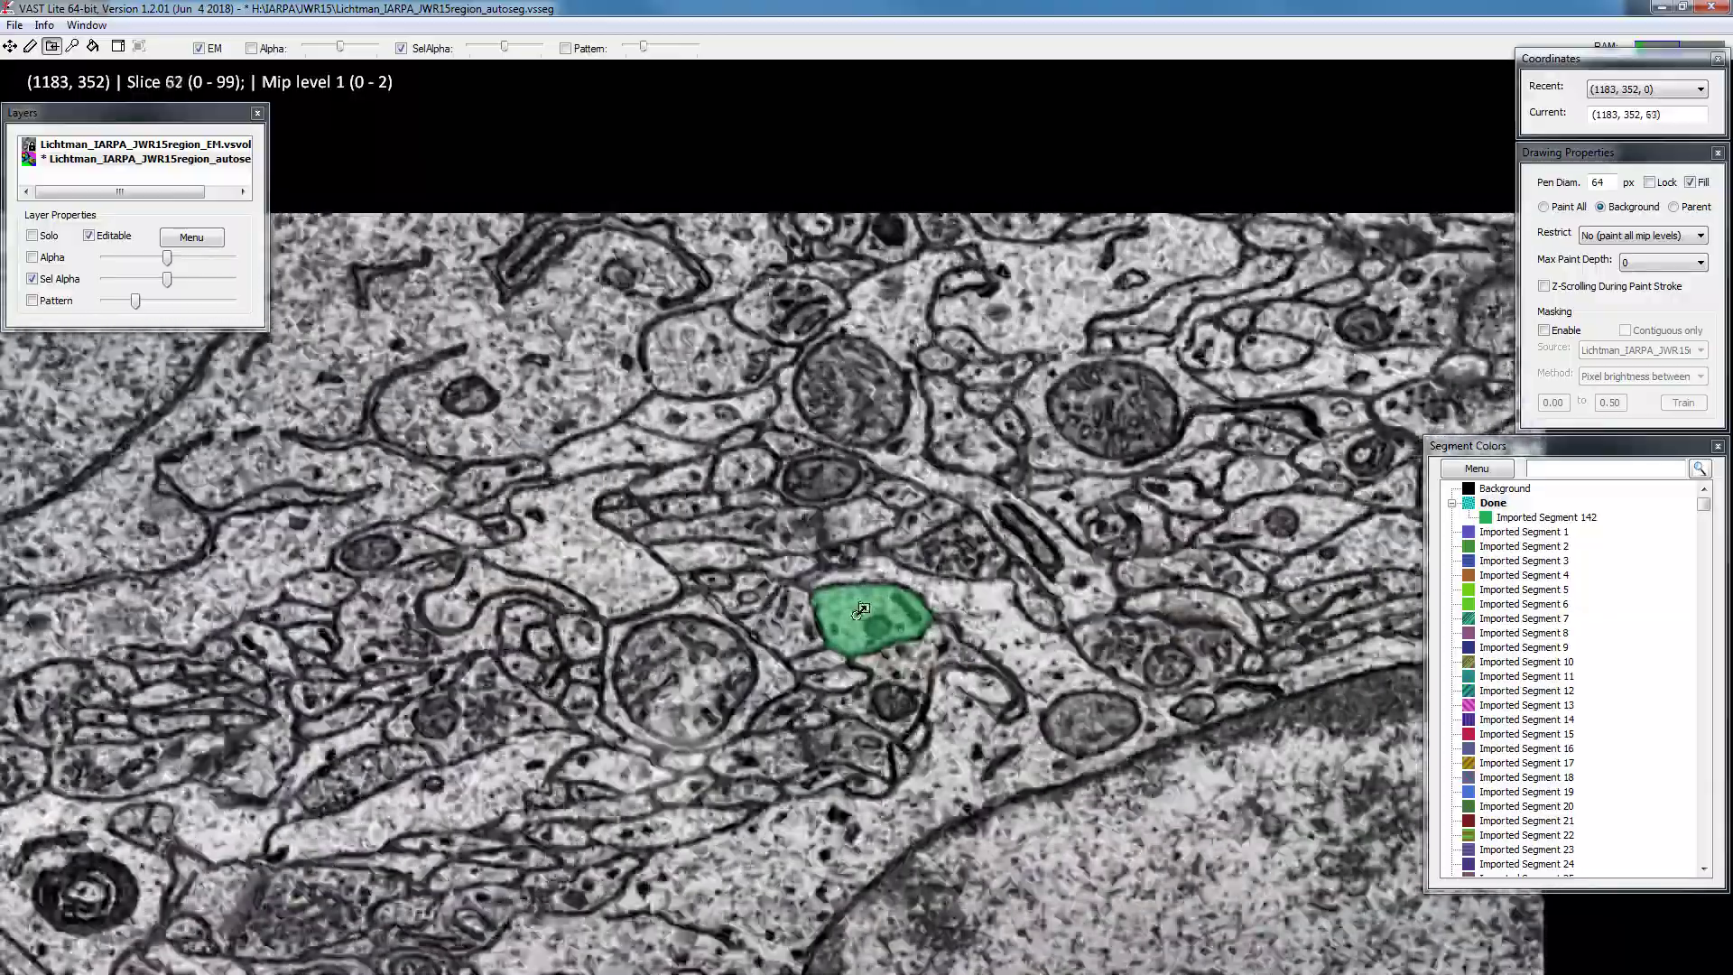
scroll(900, 559, up, 8)
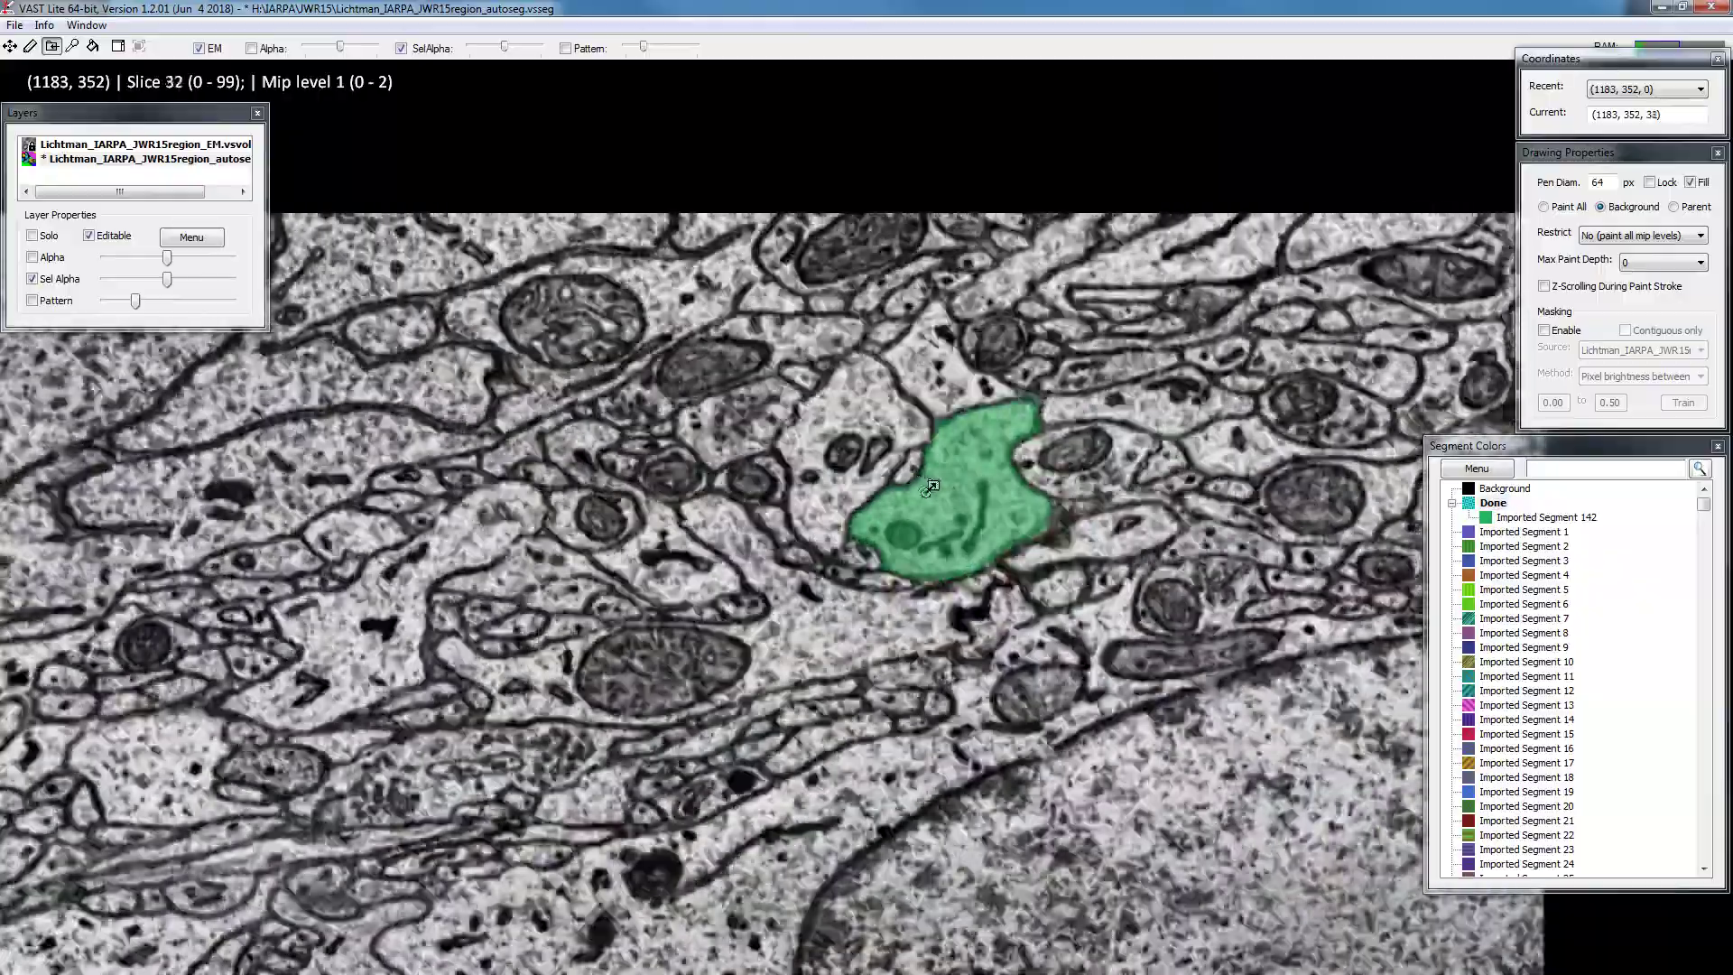
scroll(1013, 395, up, 8)
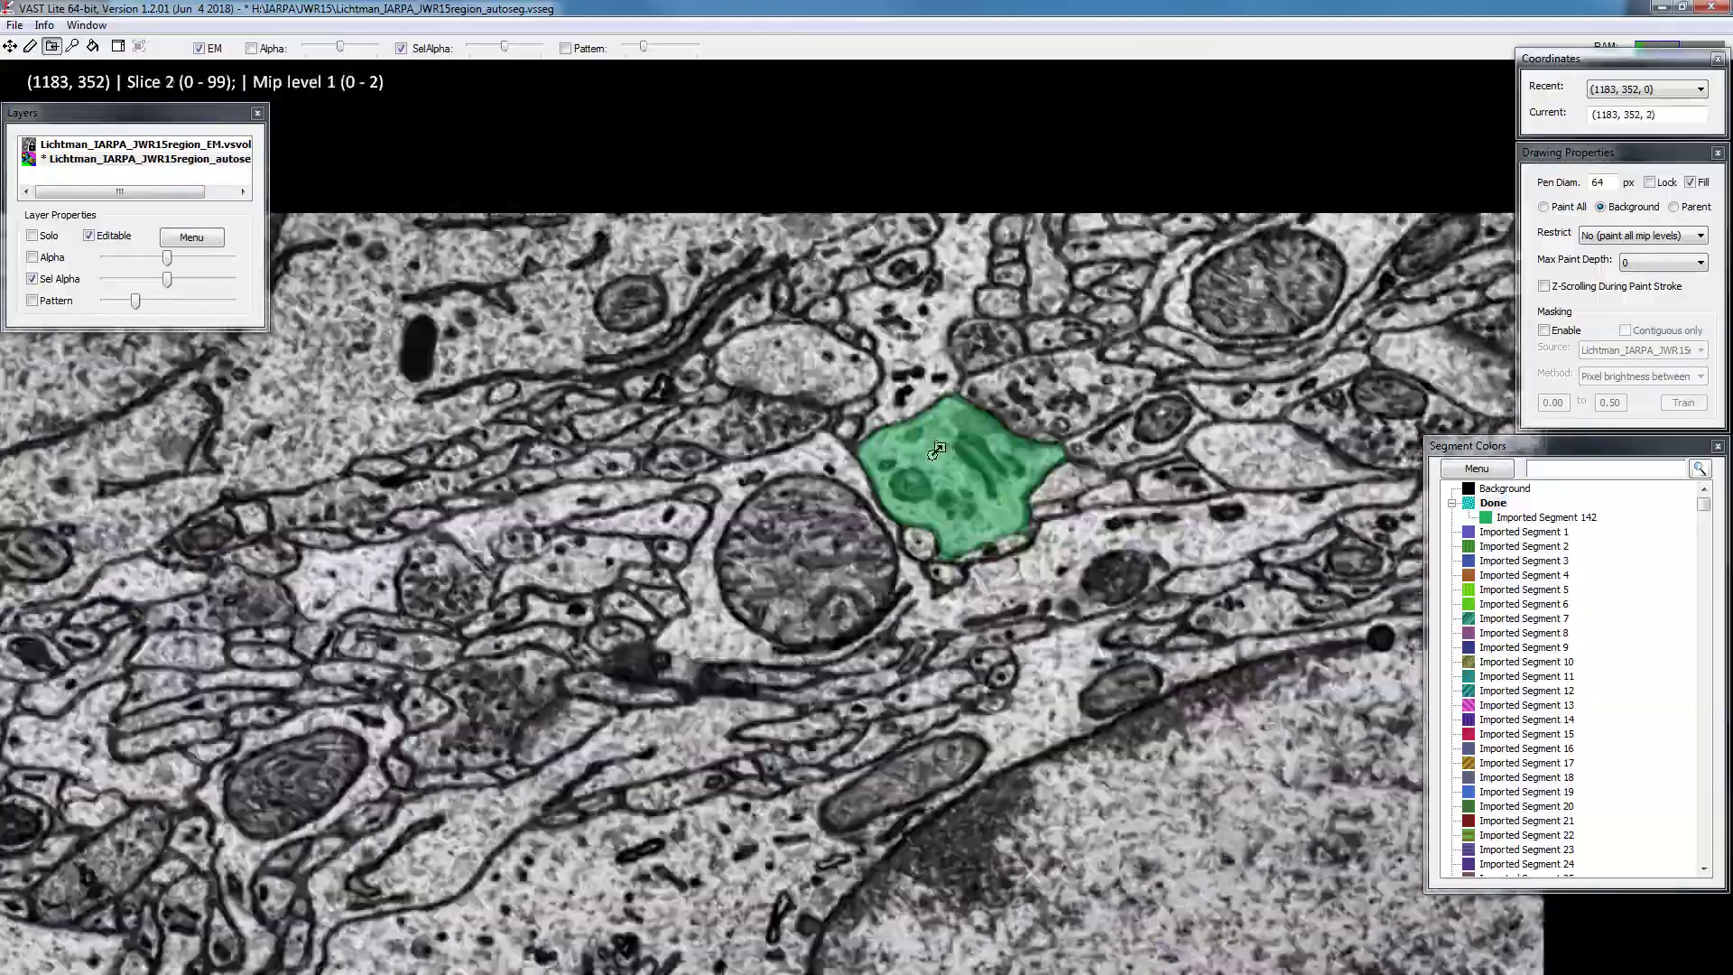
scroll(937, 473, down, 7)
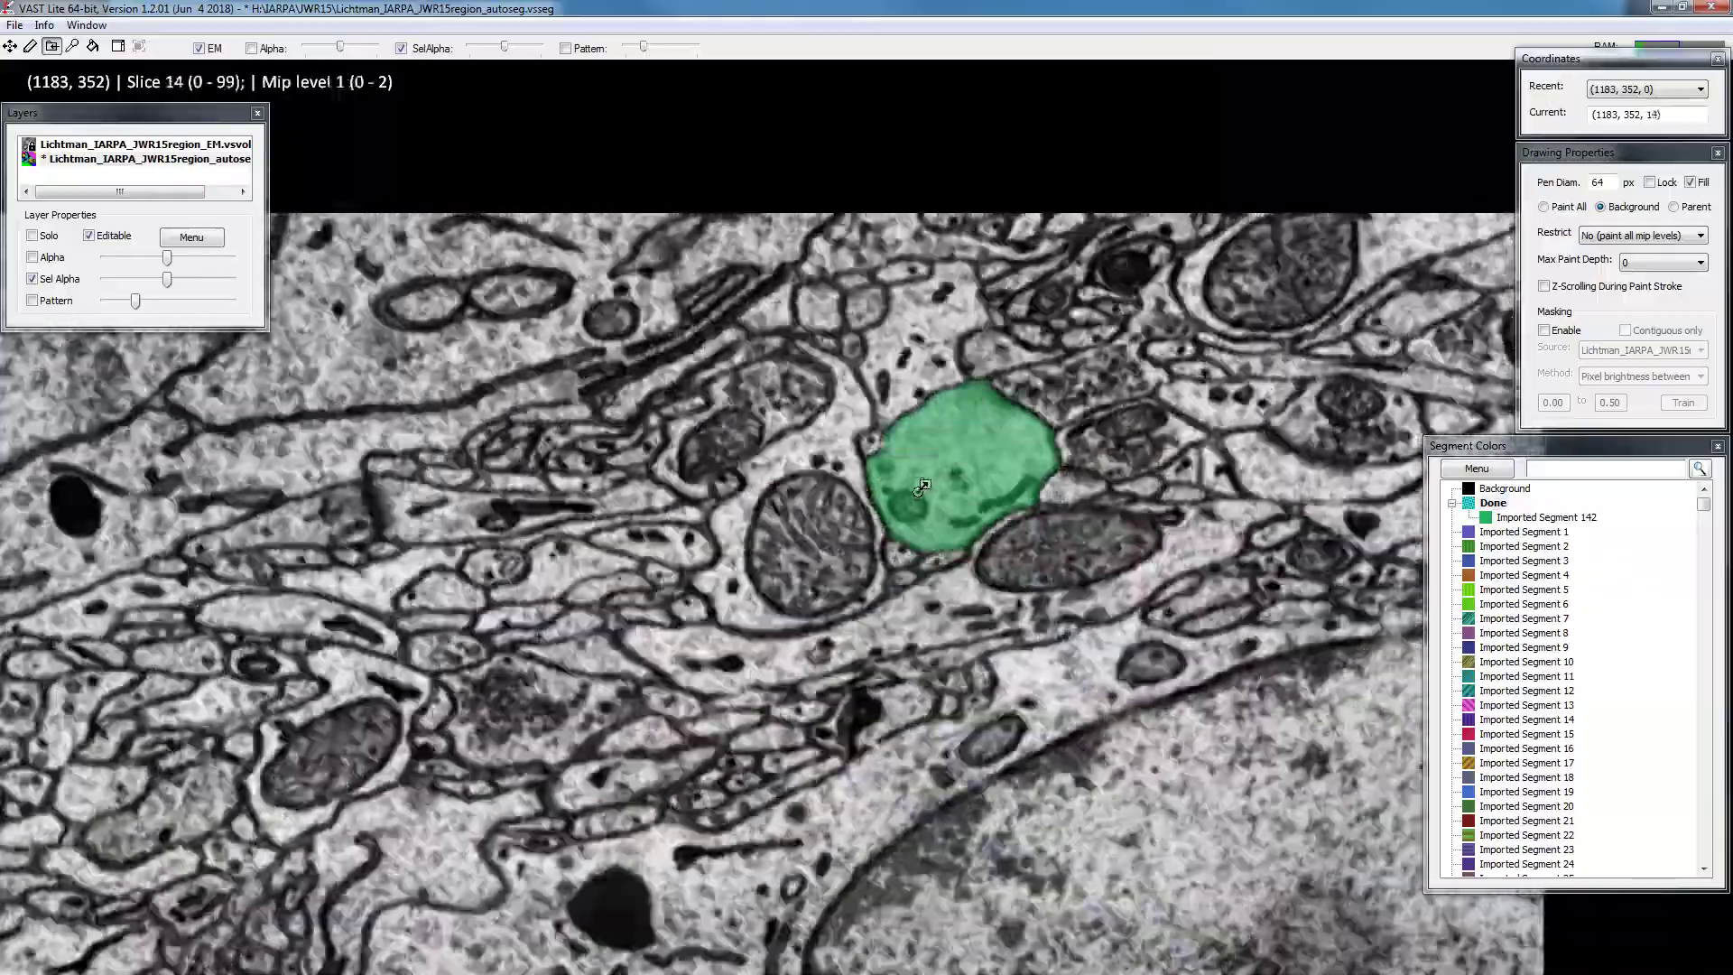
scroll(905, 503, down, 7)
scroll(856, 564, down, 8)
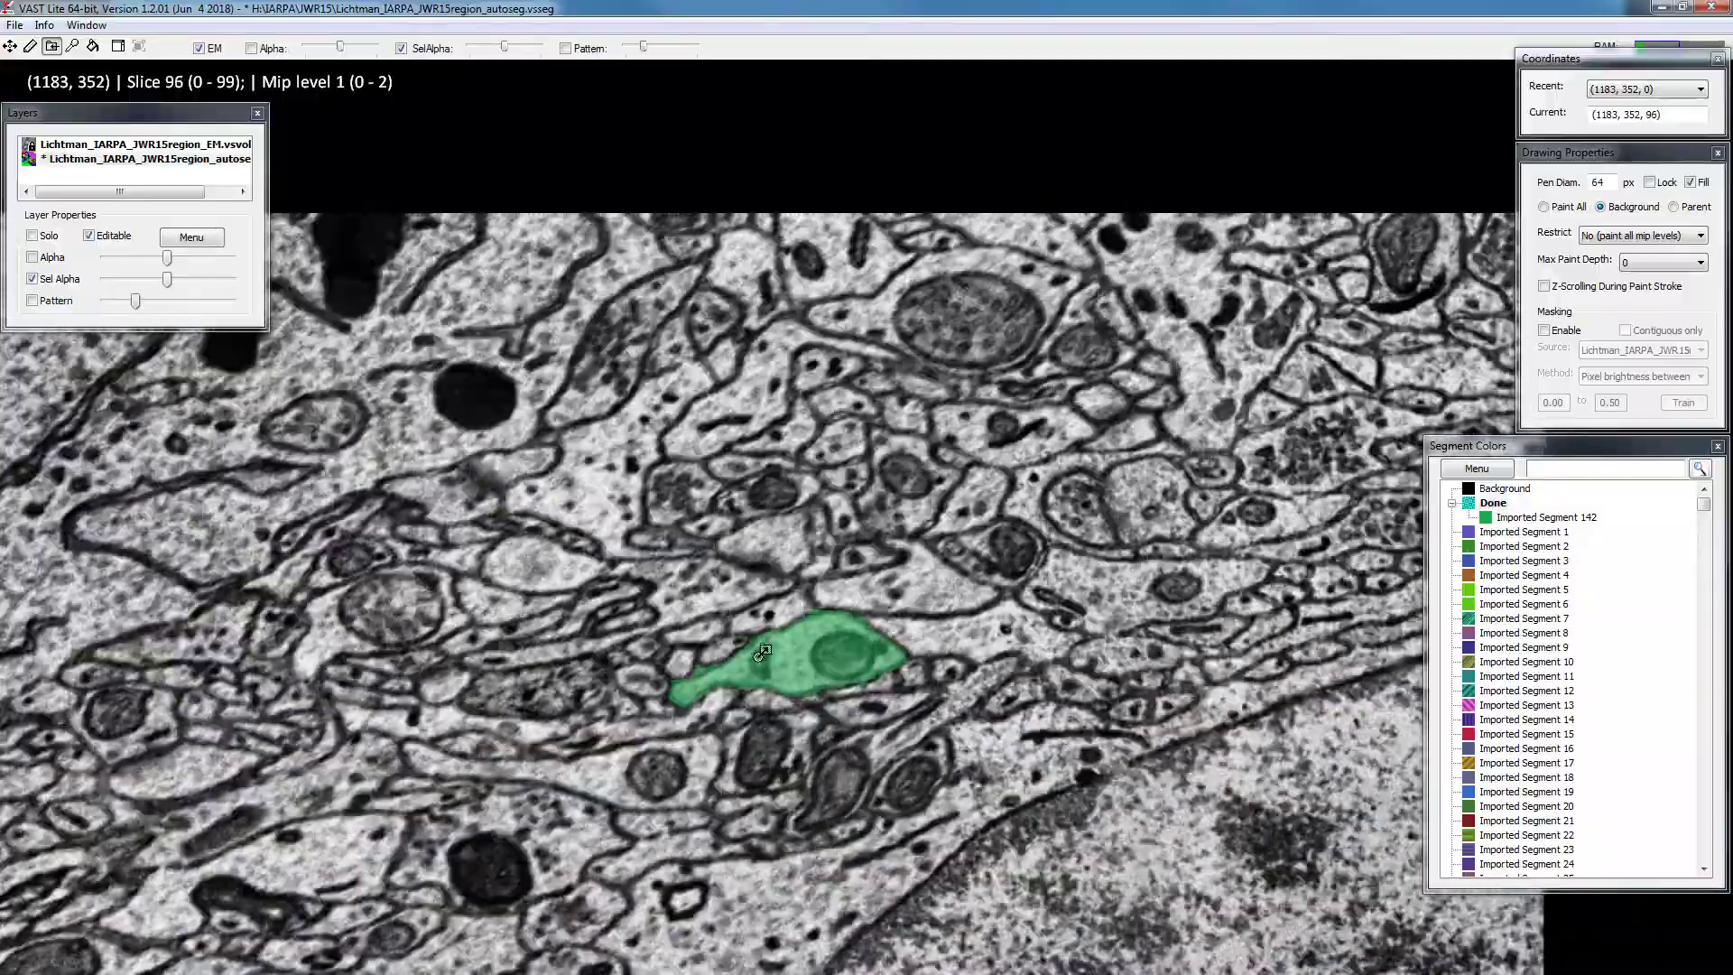
Paint in the tail of green segment 142 and check nearby slices
mouse_move(763, 652)
mouse_down()
mouse_move(705, 686)
mouse_move(824, 641)
mouse_move(876, 564)
mouse_move(867, 541)
mouse_up()
scroll(689, 691, up, 6)
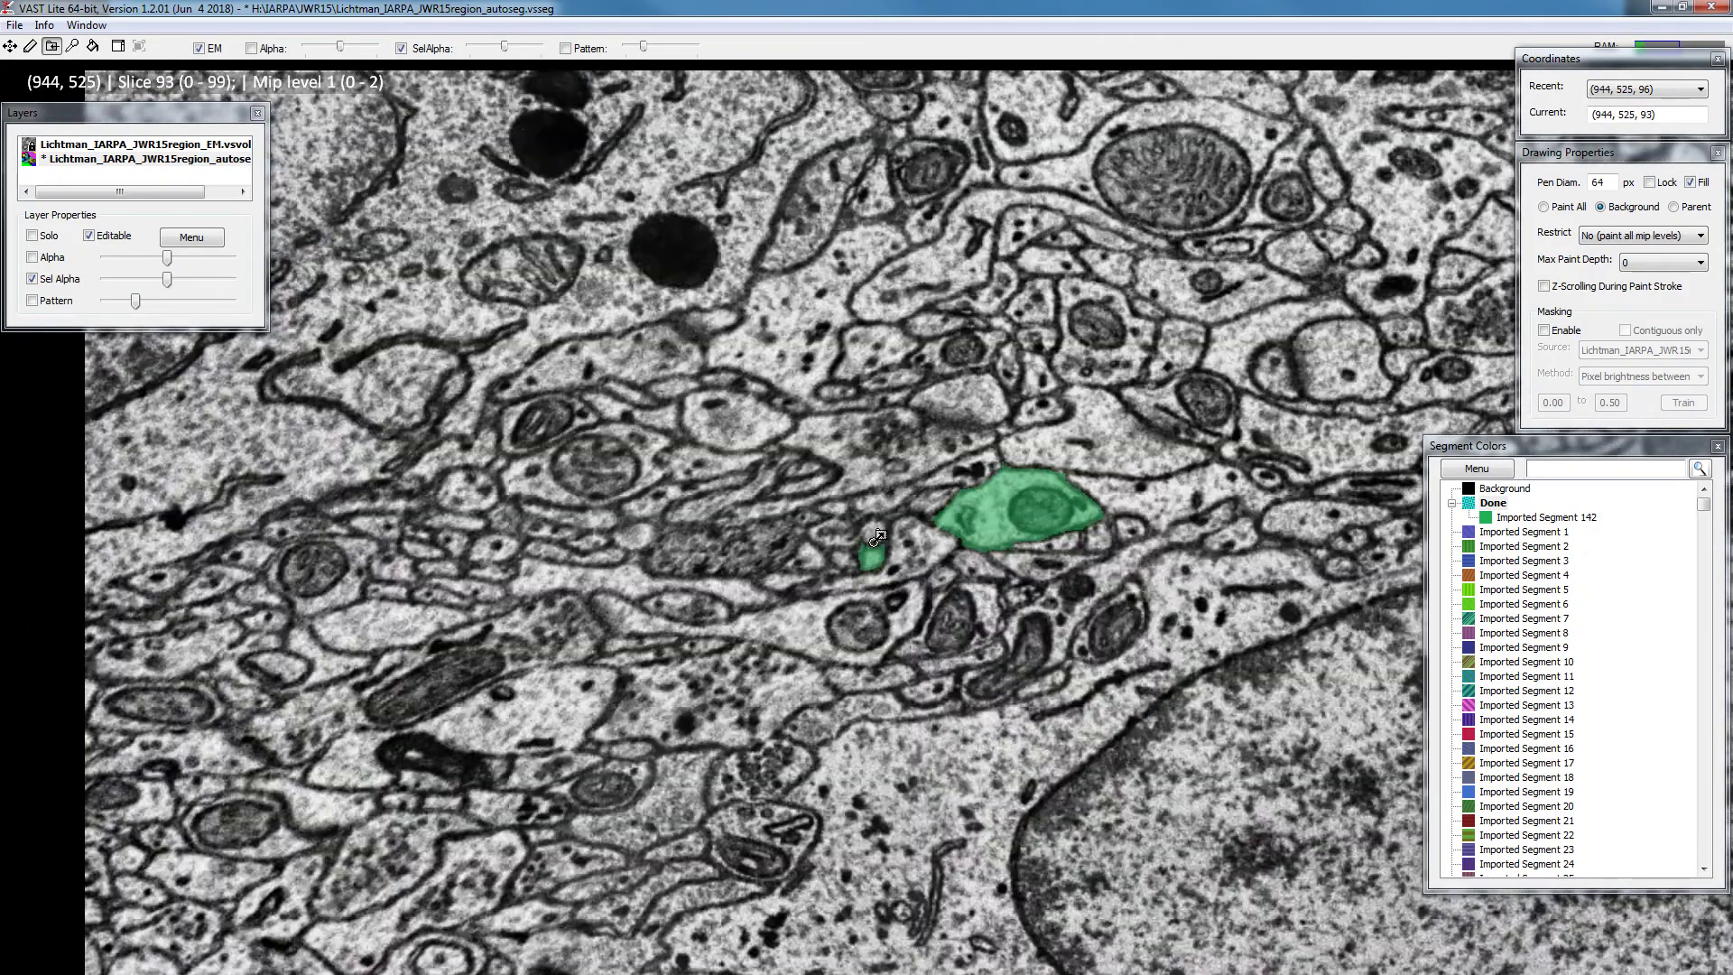
scroll(866, 547, up, 1)
scroll(840, 555, up, 3)
scroll(812, 564, down, 3)
scroll(798, 571, up, 9)
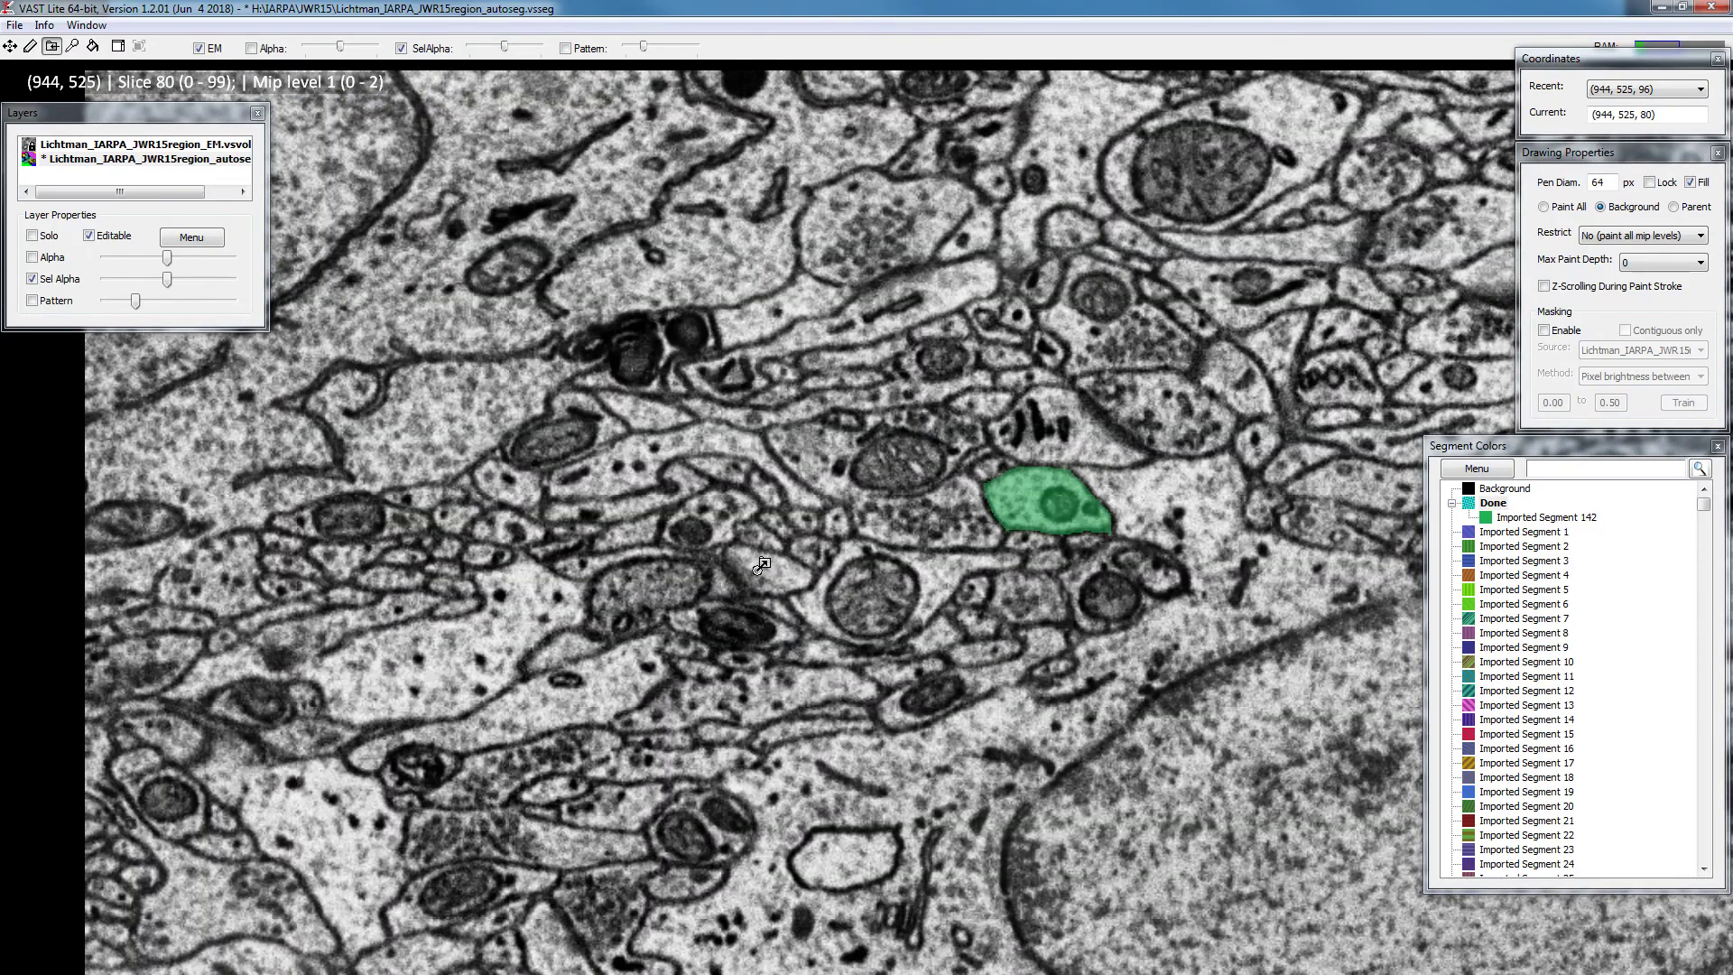
scroll(762, 564, down, 3)
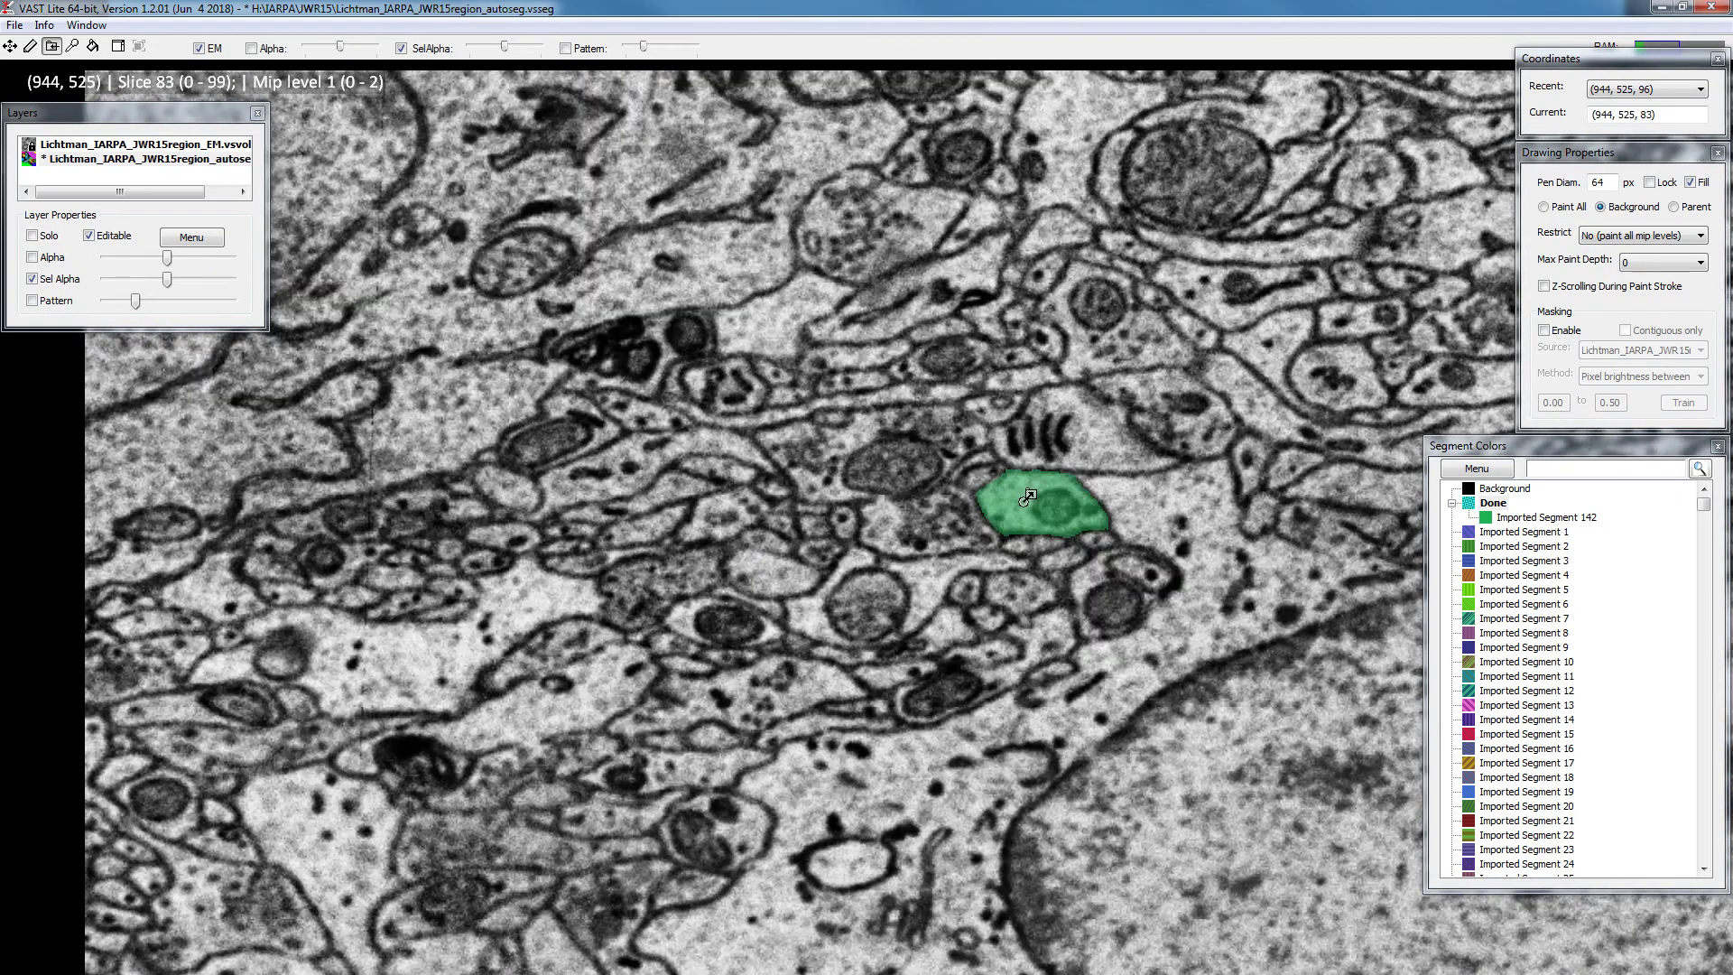
Pick Imported Segment 142 and add the neighbouring left cell to it as a child
click(1025, 501)
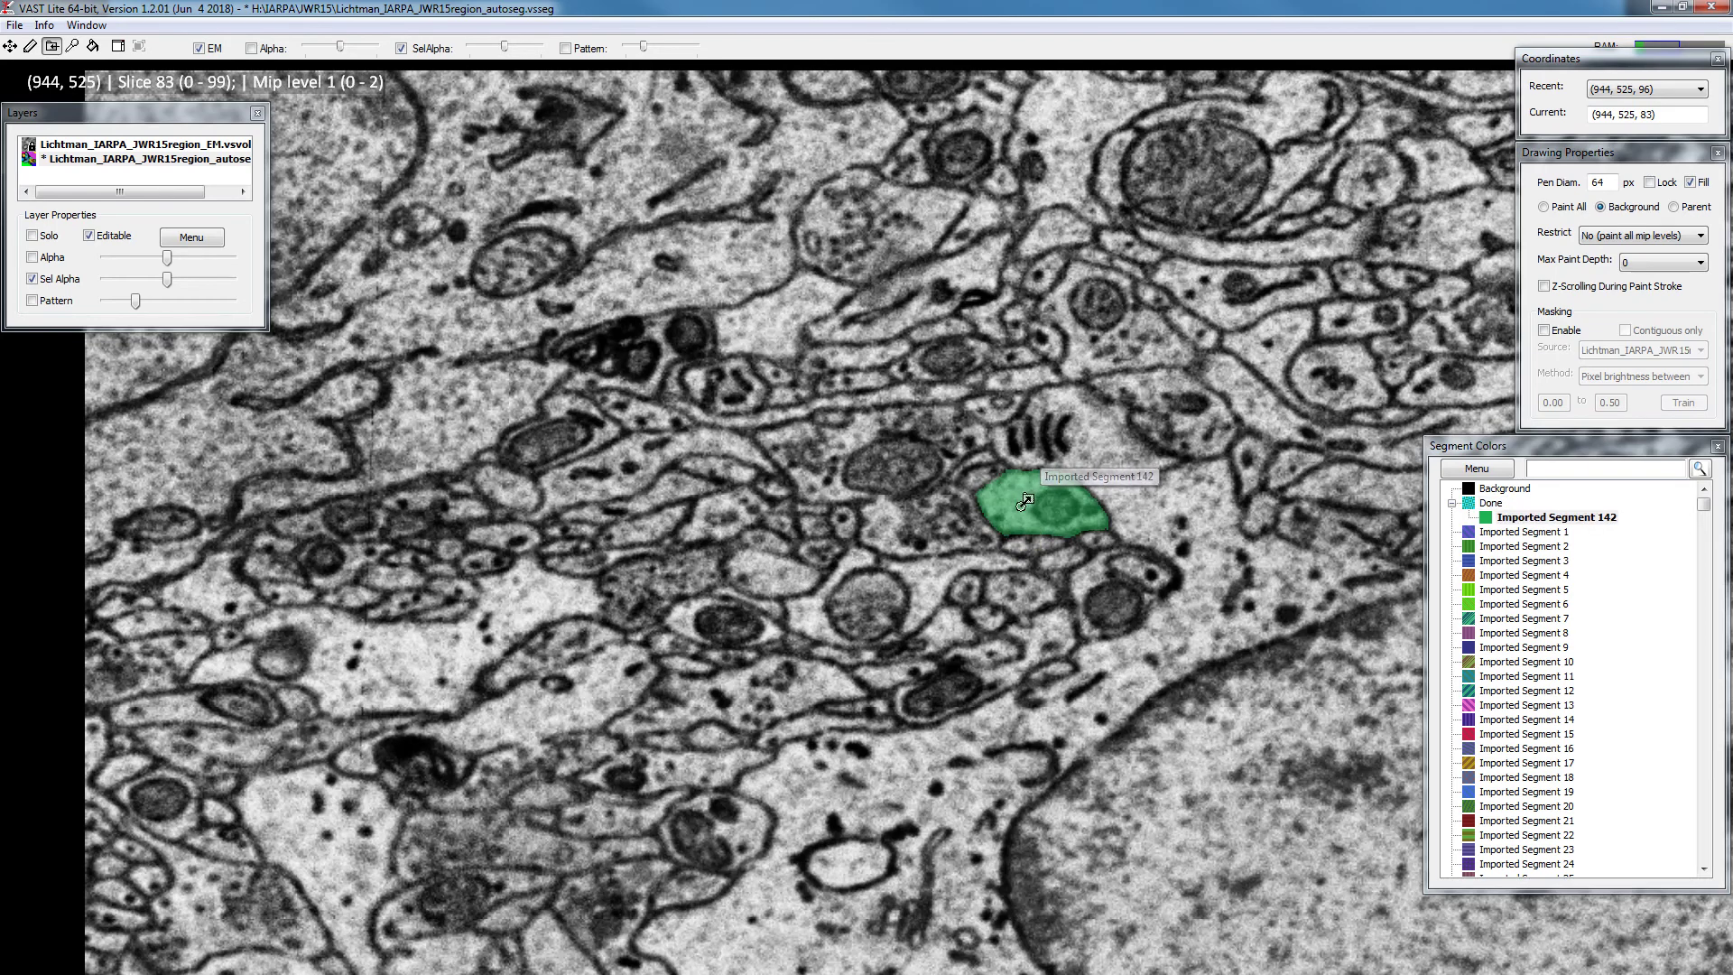
click(774, 572)
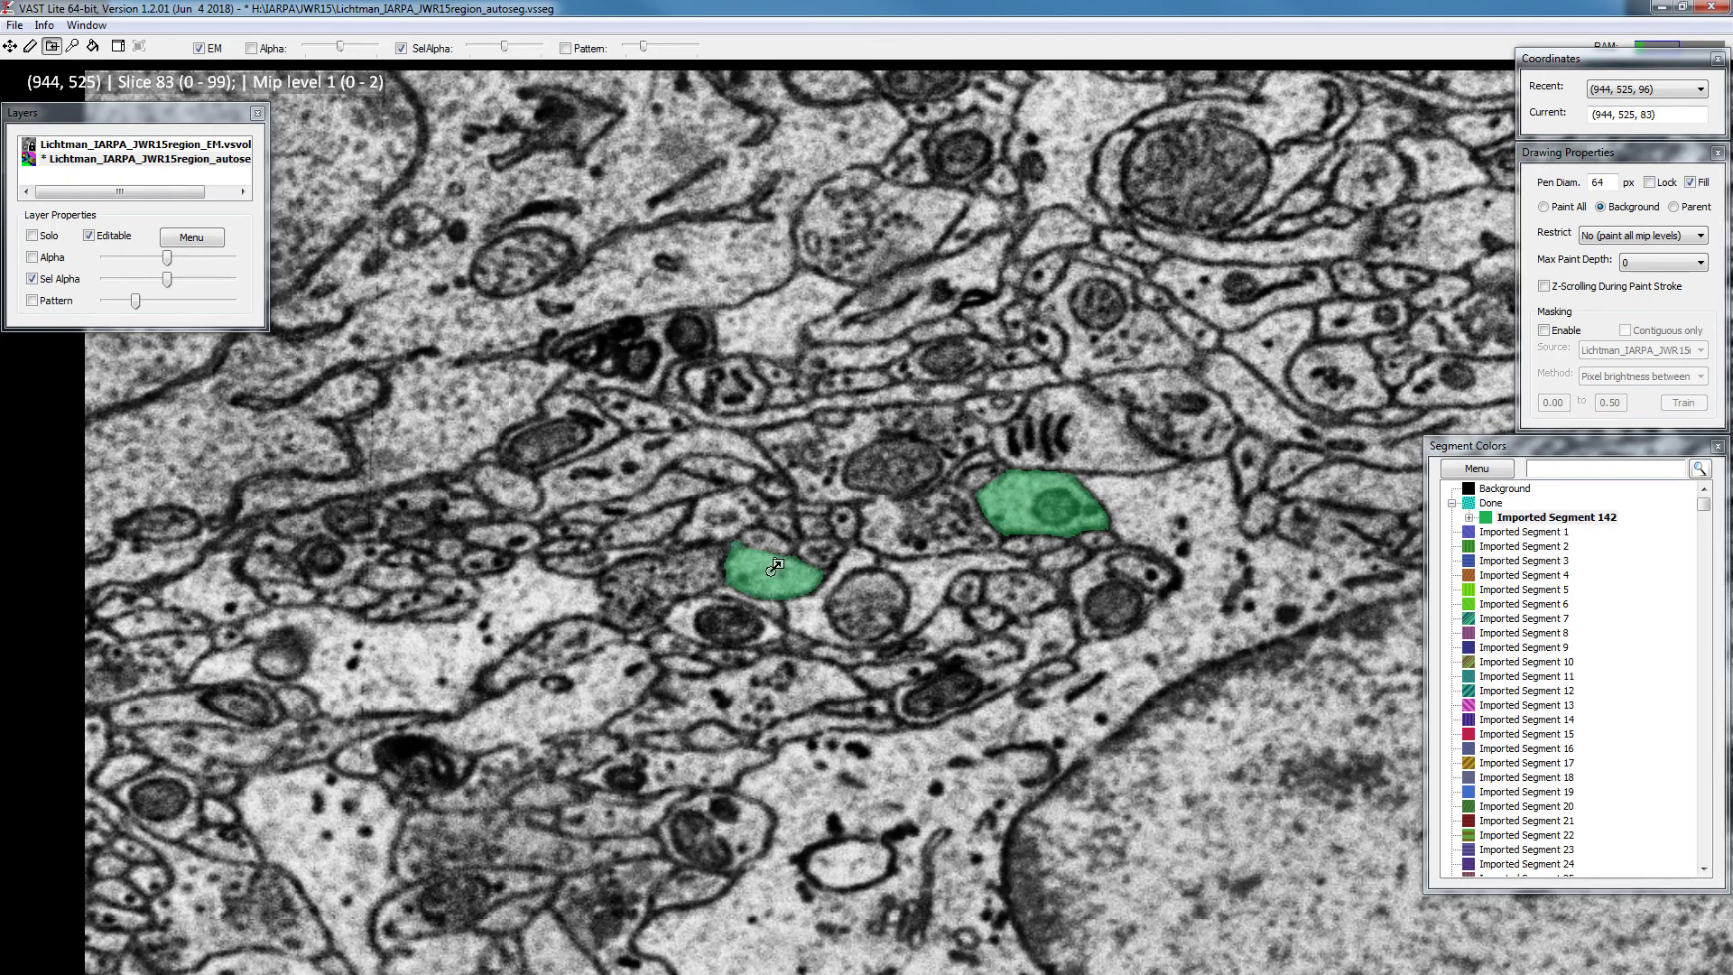
scroll(744, 568, up, 11)
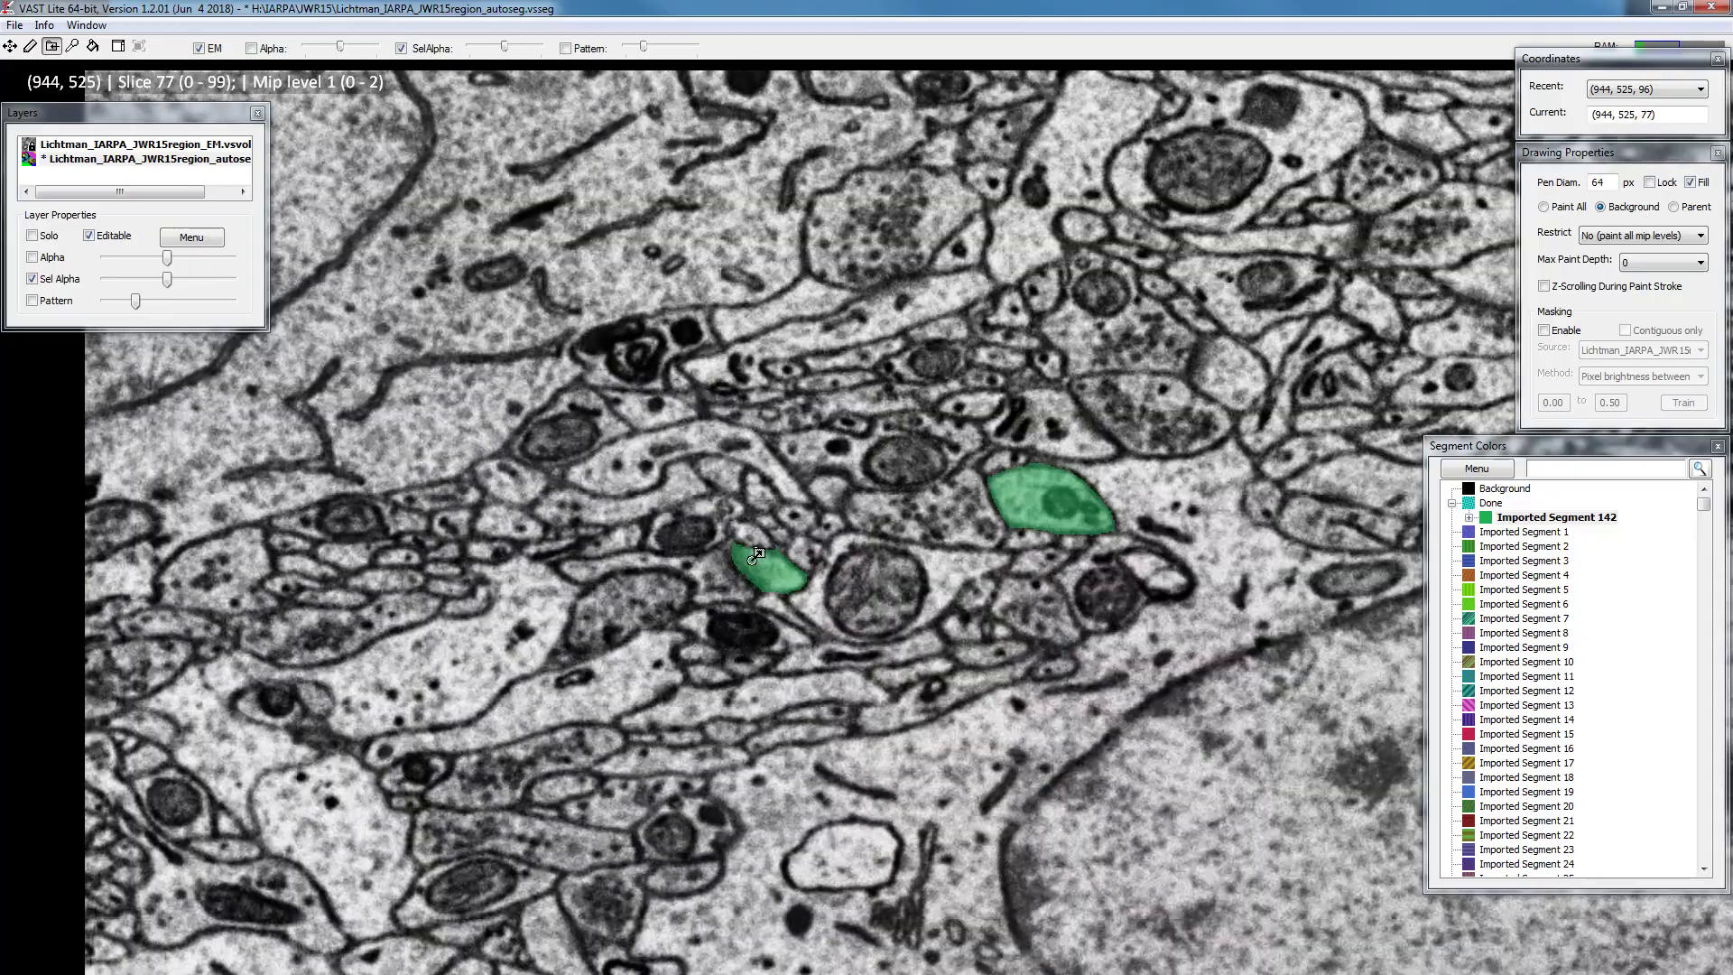
scroll(762, 555, down, 20)
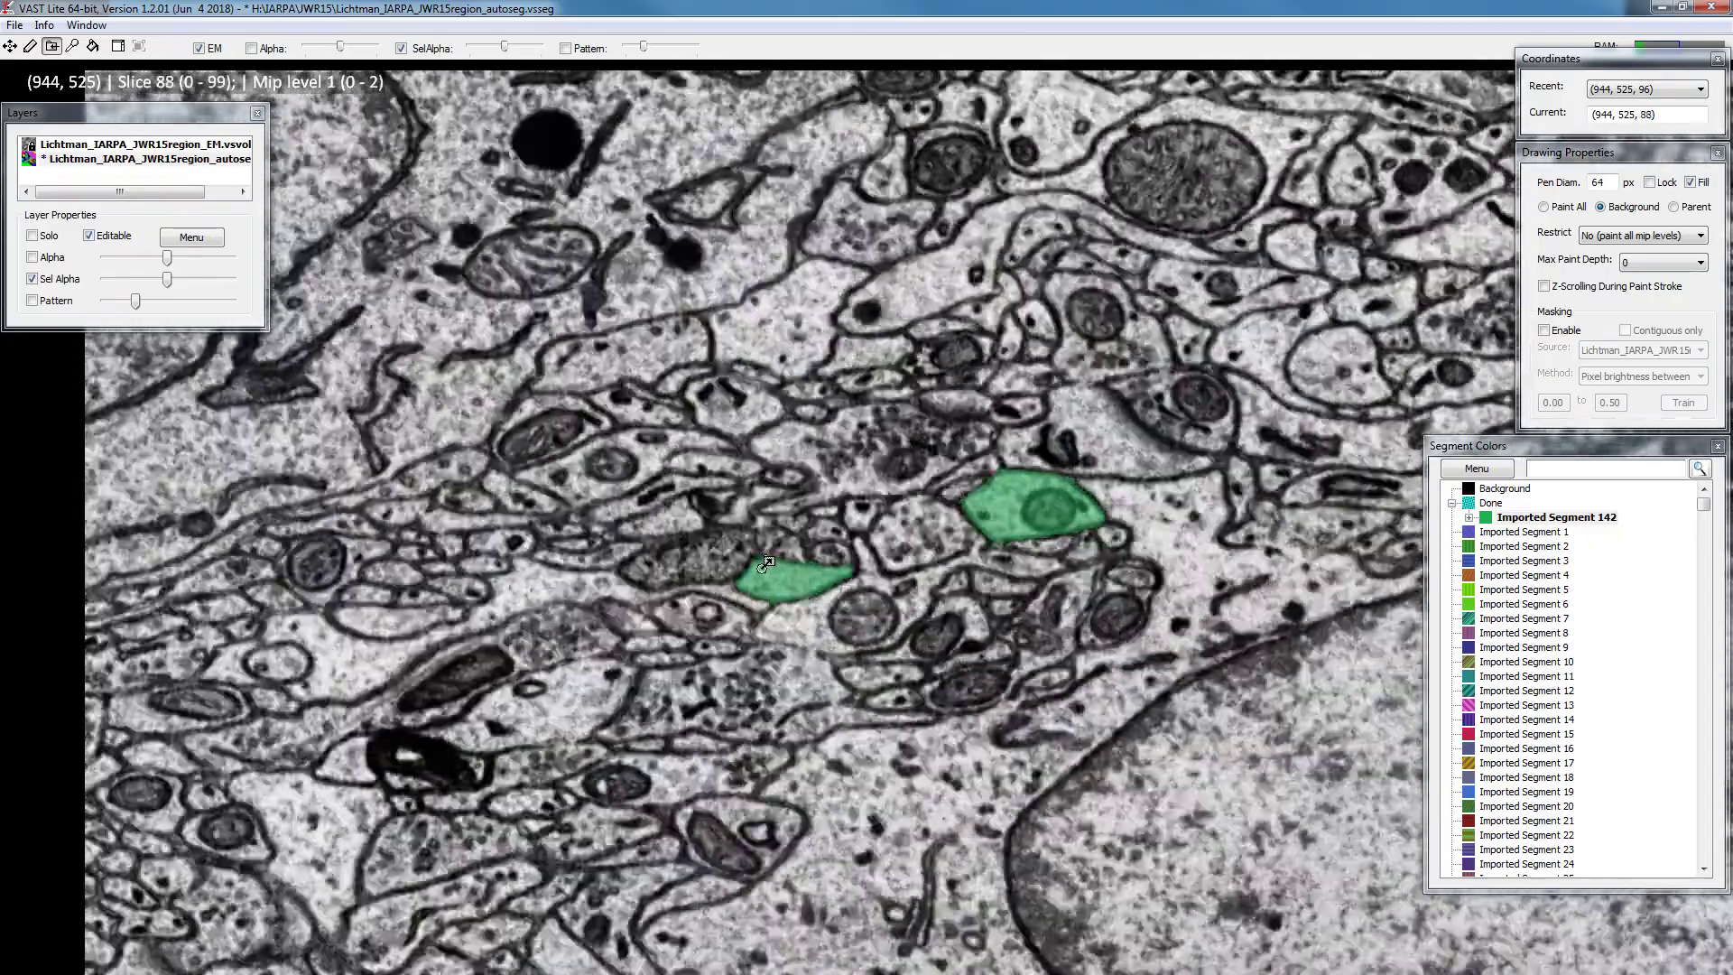
scroll(772, 567, up, 4)
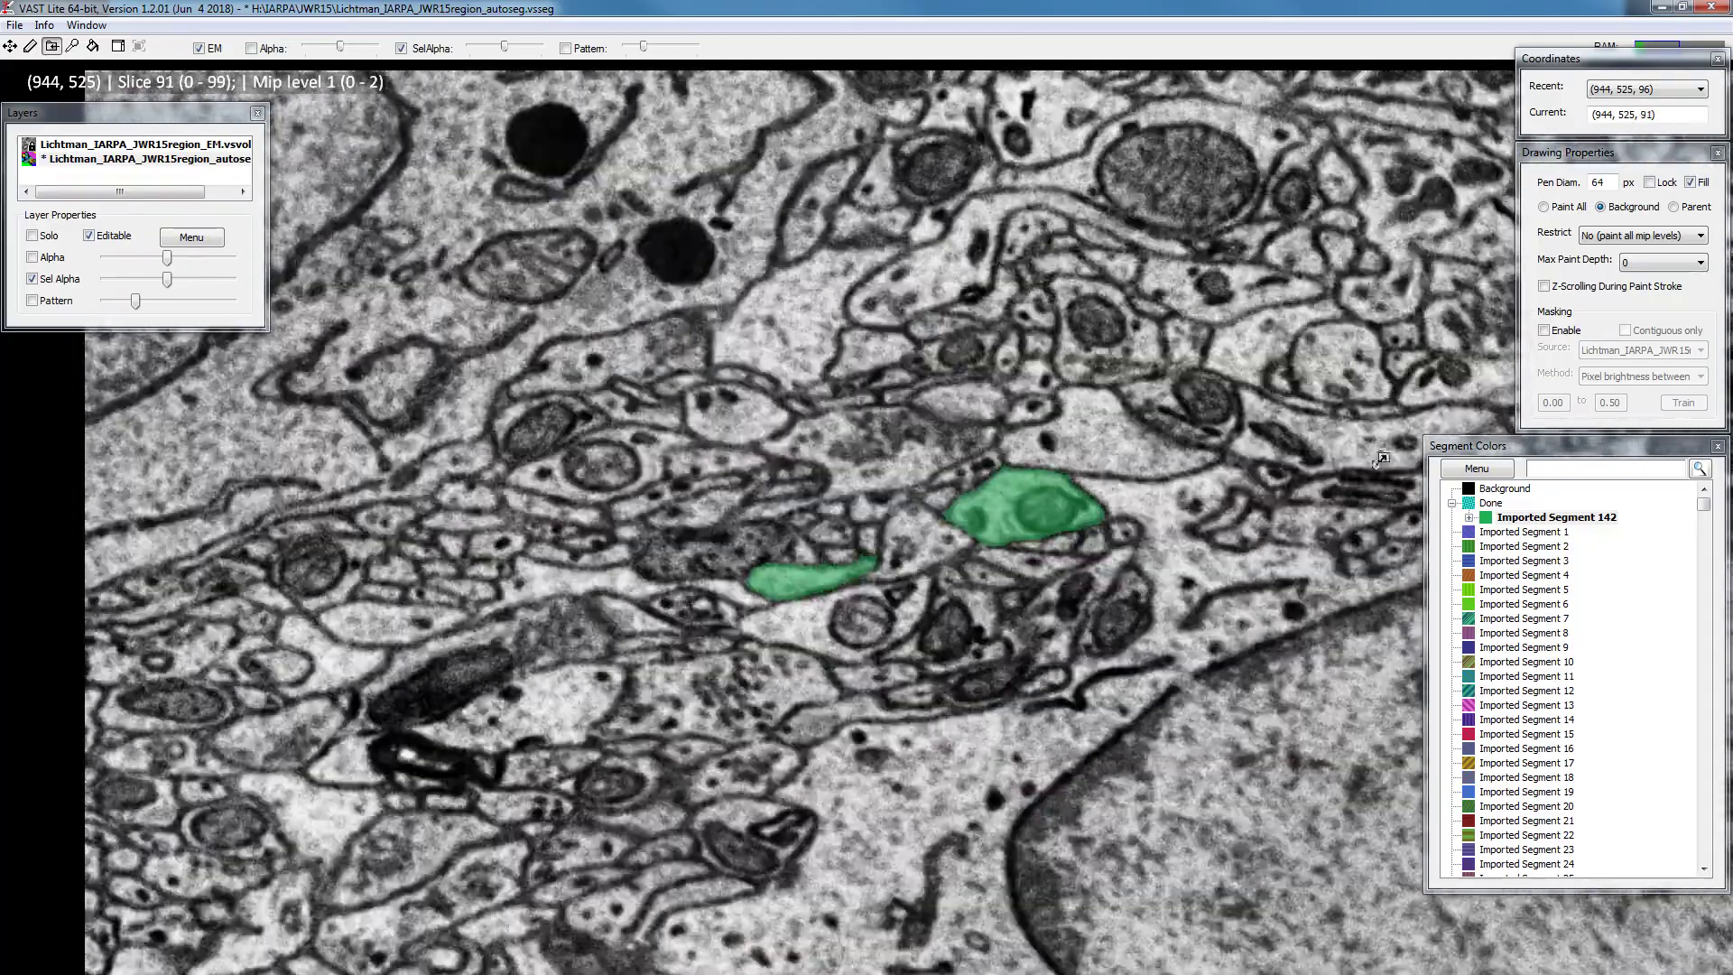
Select Imported Segment 142, view its child piece, and review it across slices
click(1481, 518)
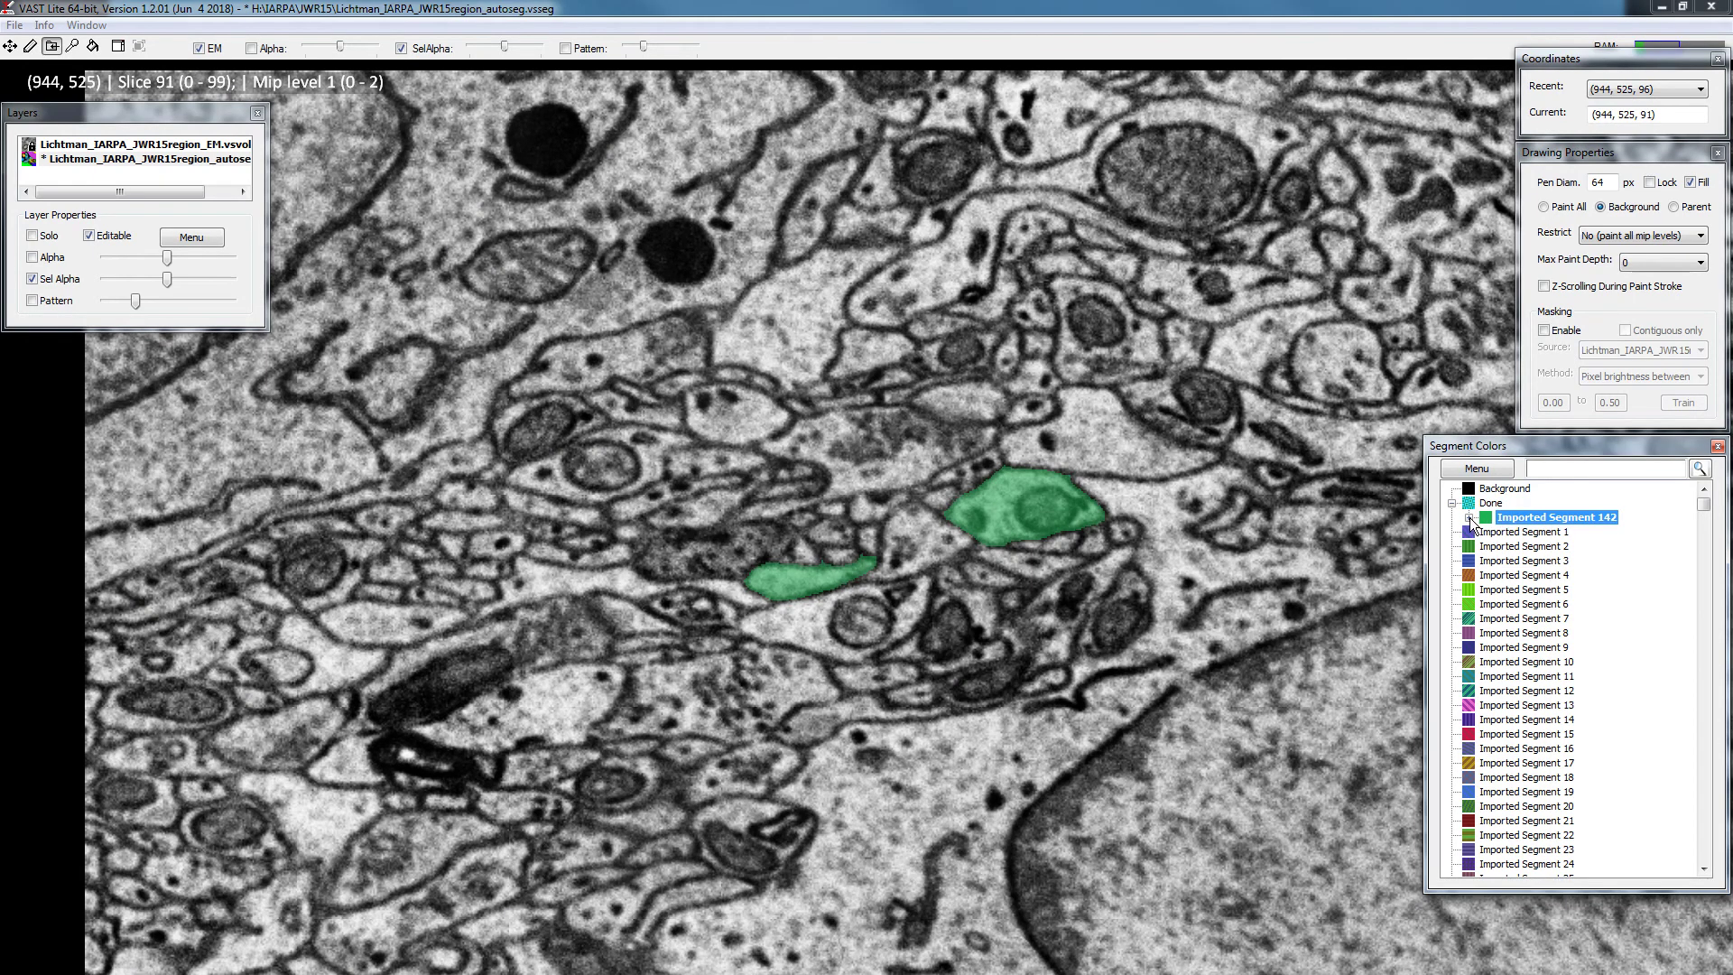
click(1469, 517)
scroll(798, 576, up, 2)
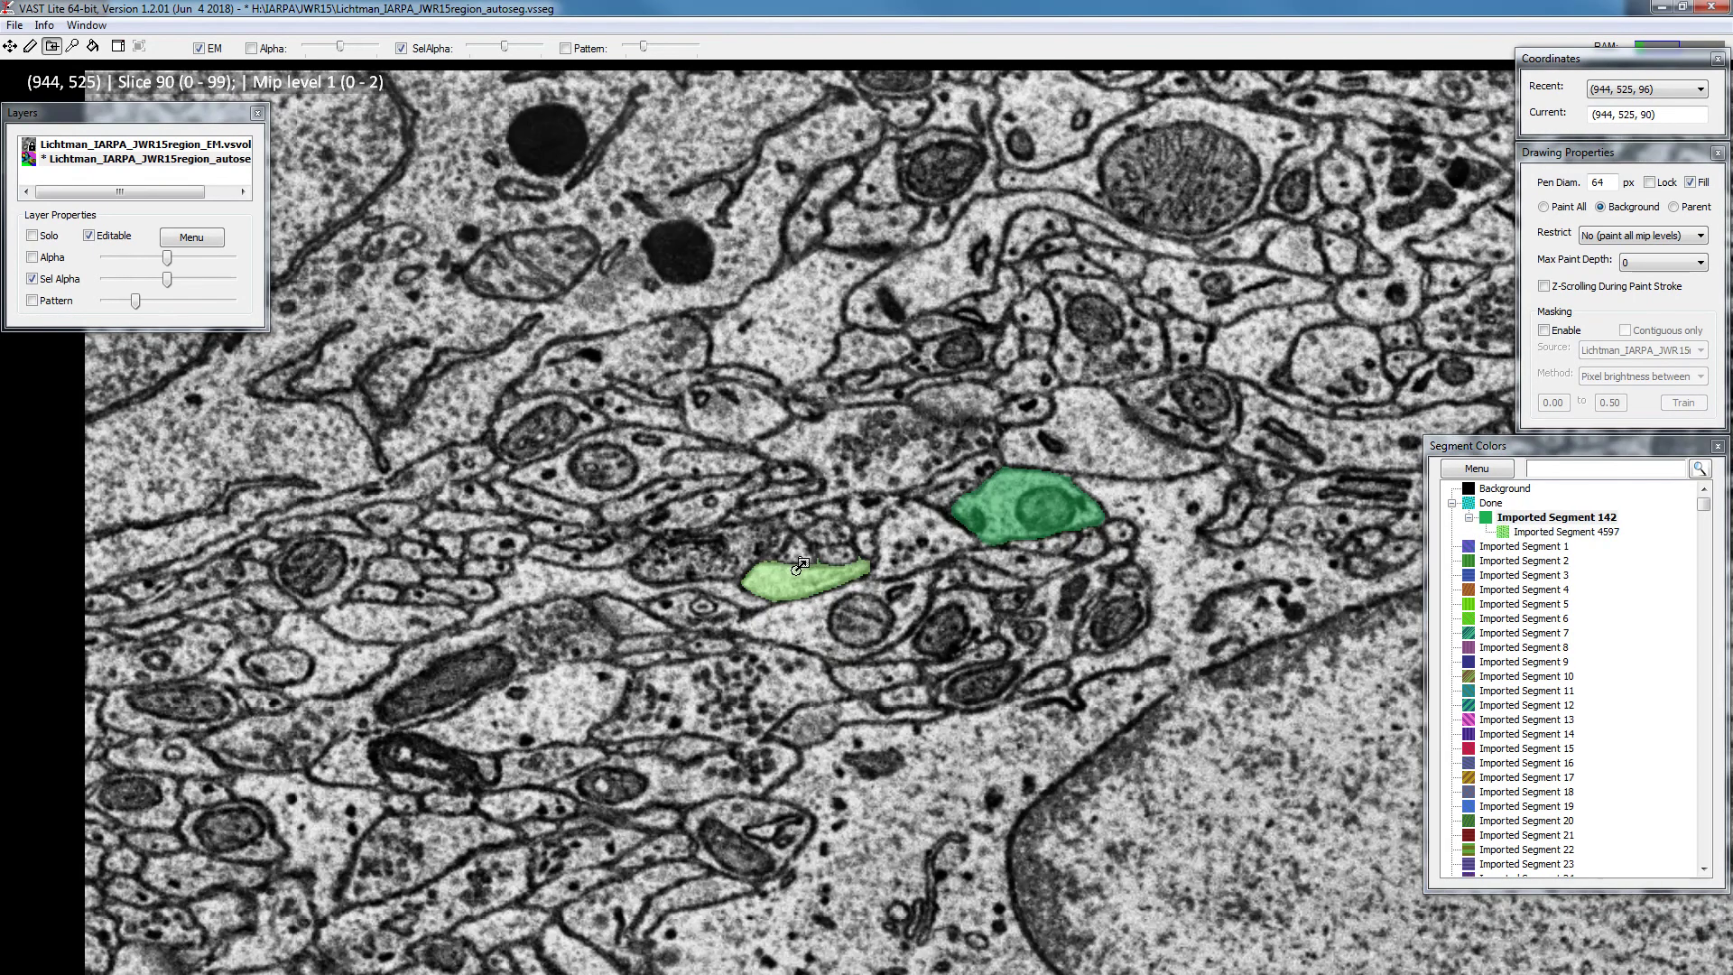
scroll(798, 576, down, 3)
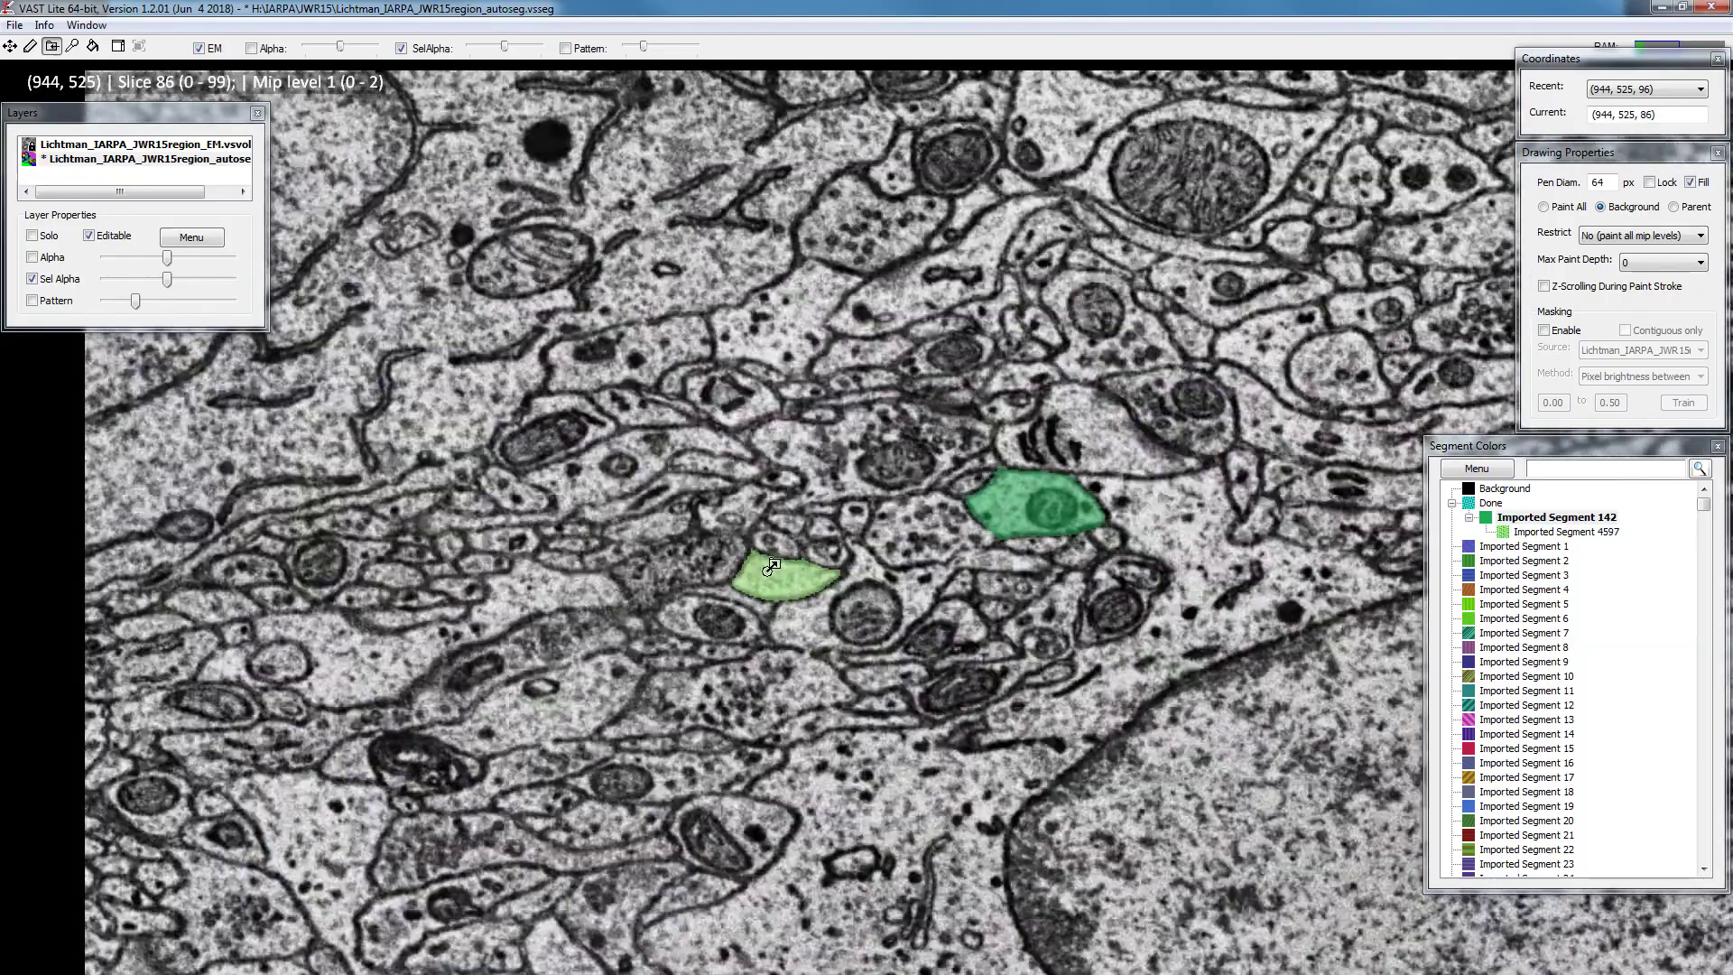
scroll(867, 559, down, 4)
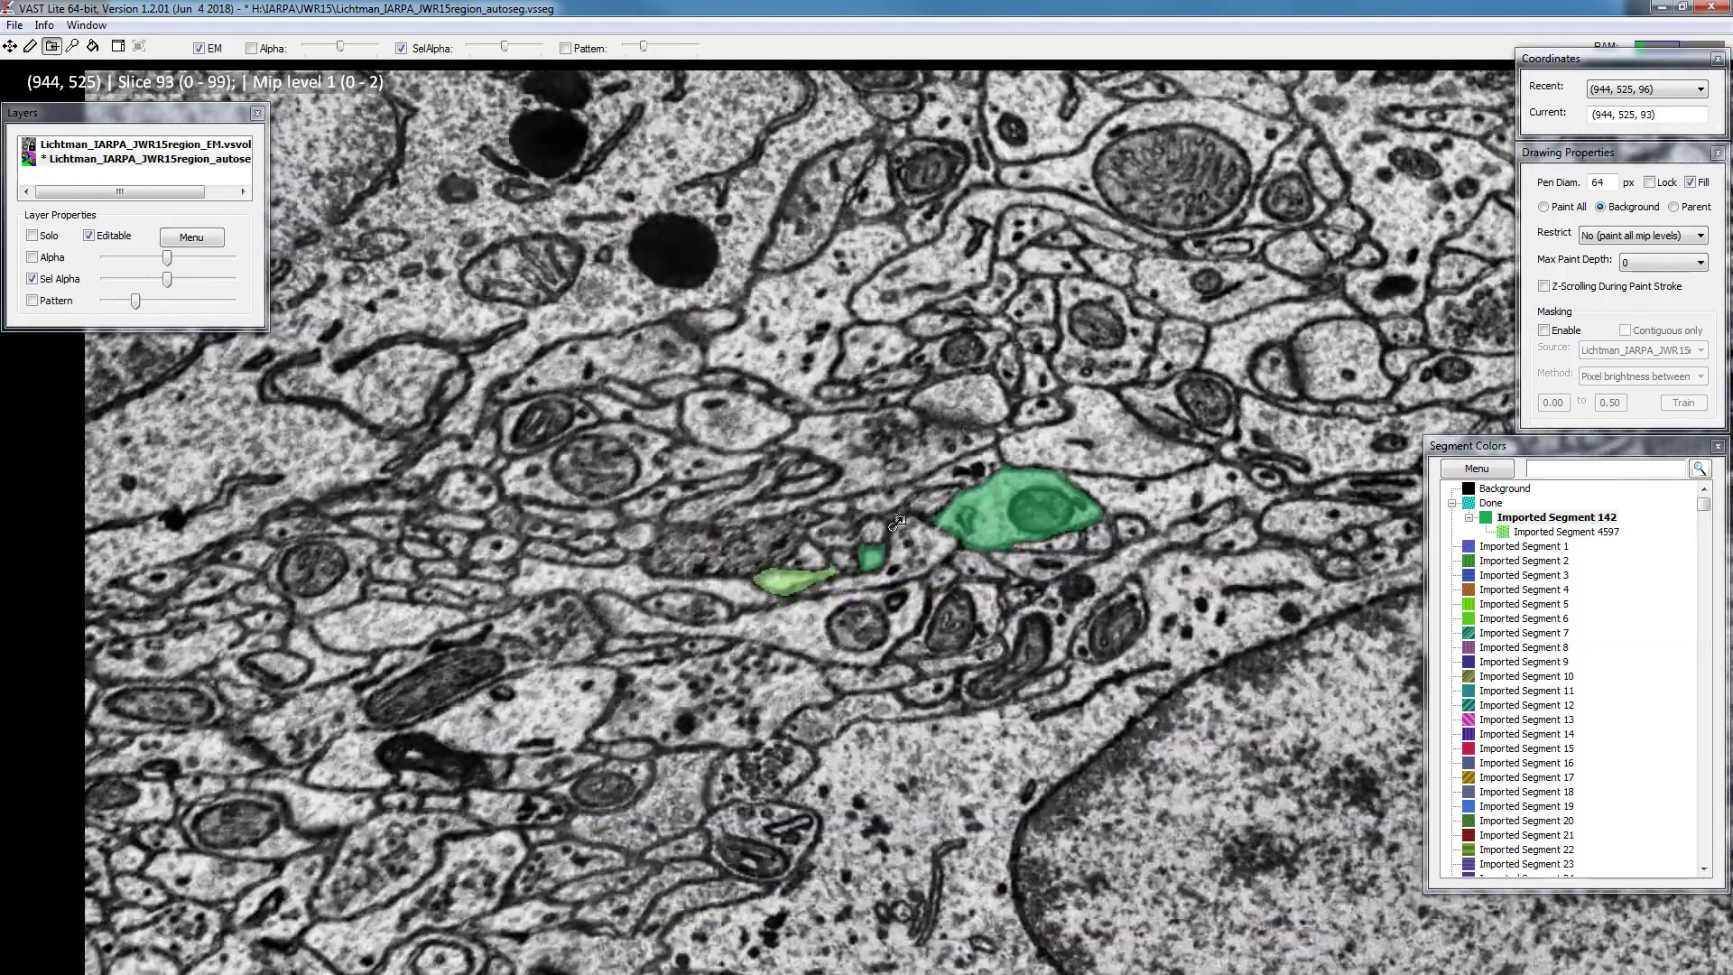
scroll(853, 560, up, 4)
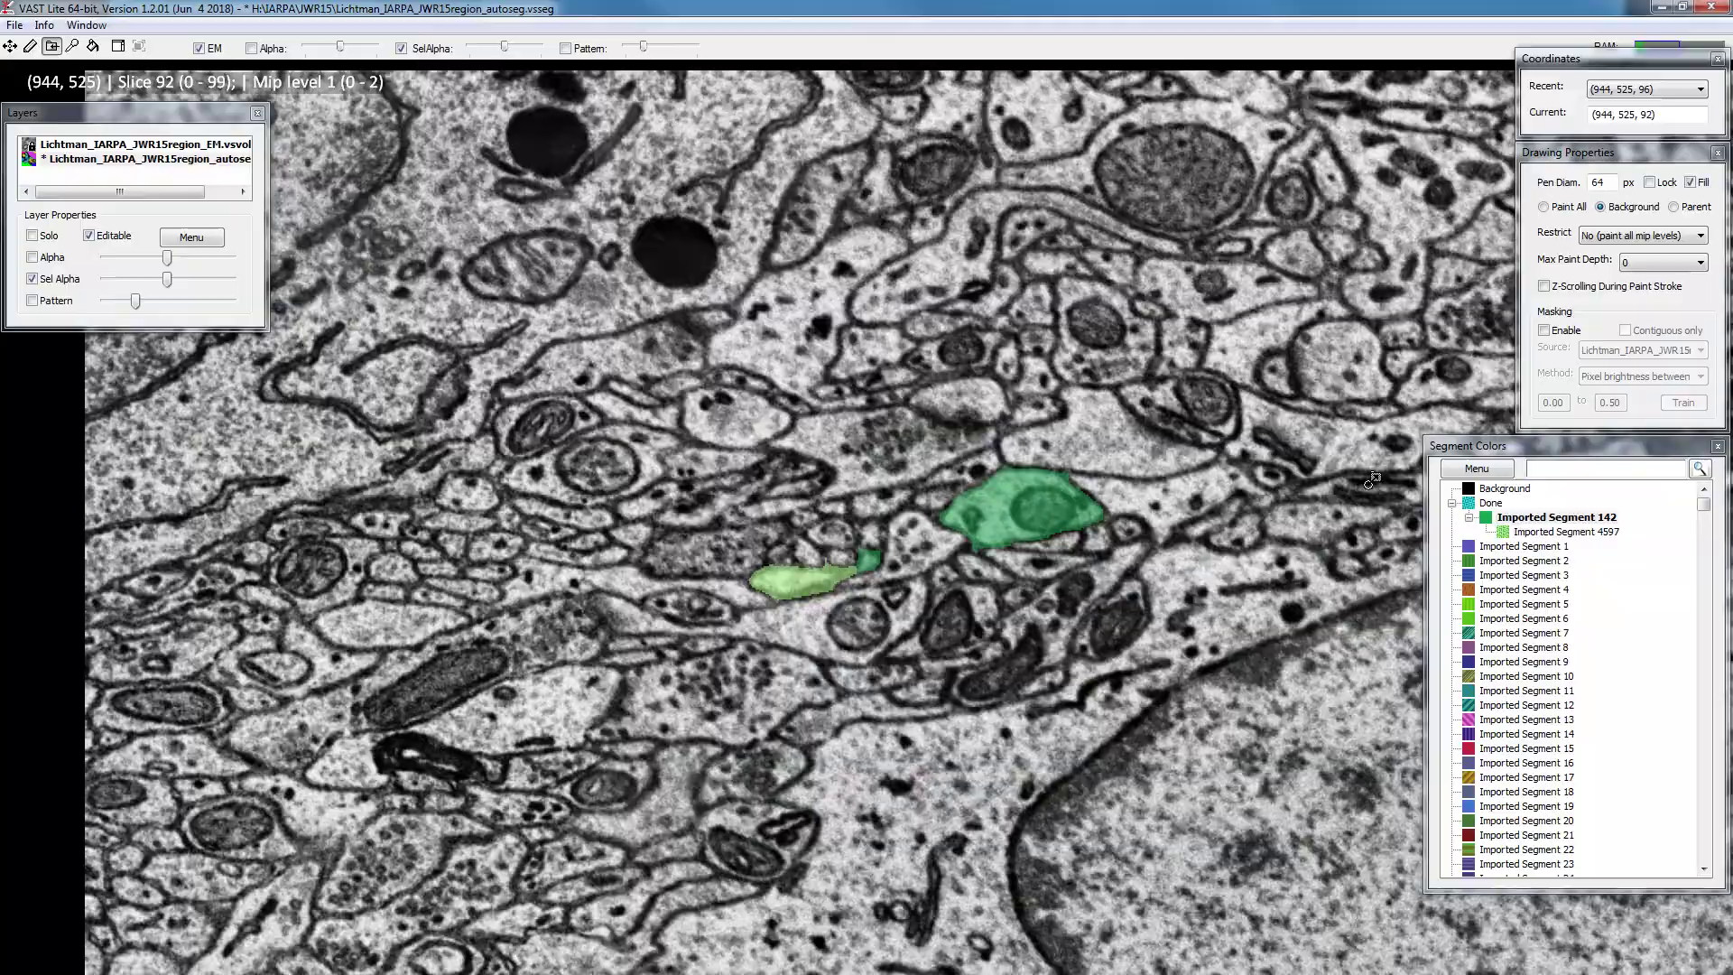
click(1469, 517)
scroll(962, 479, up, 20)
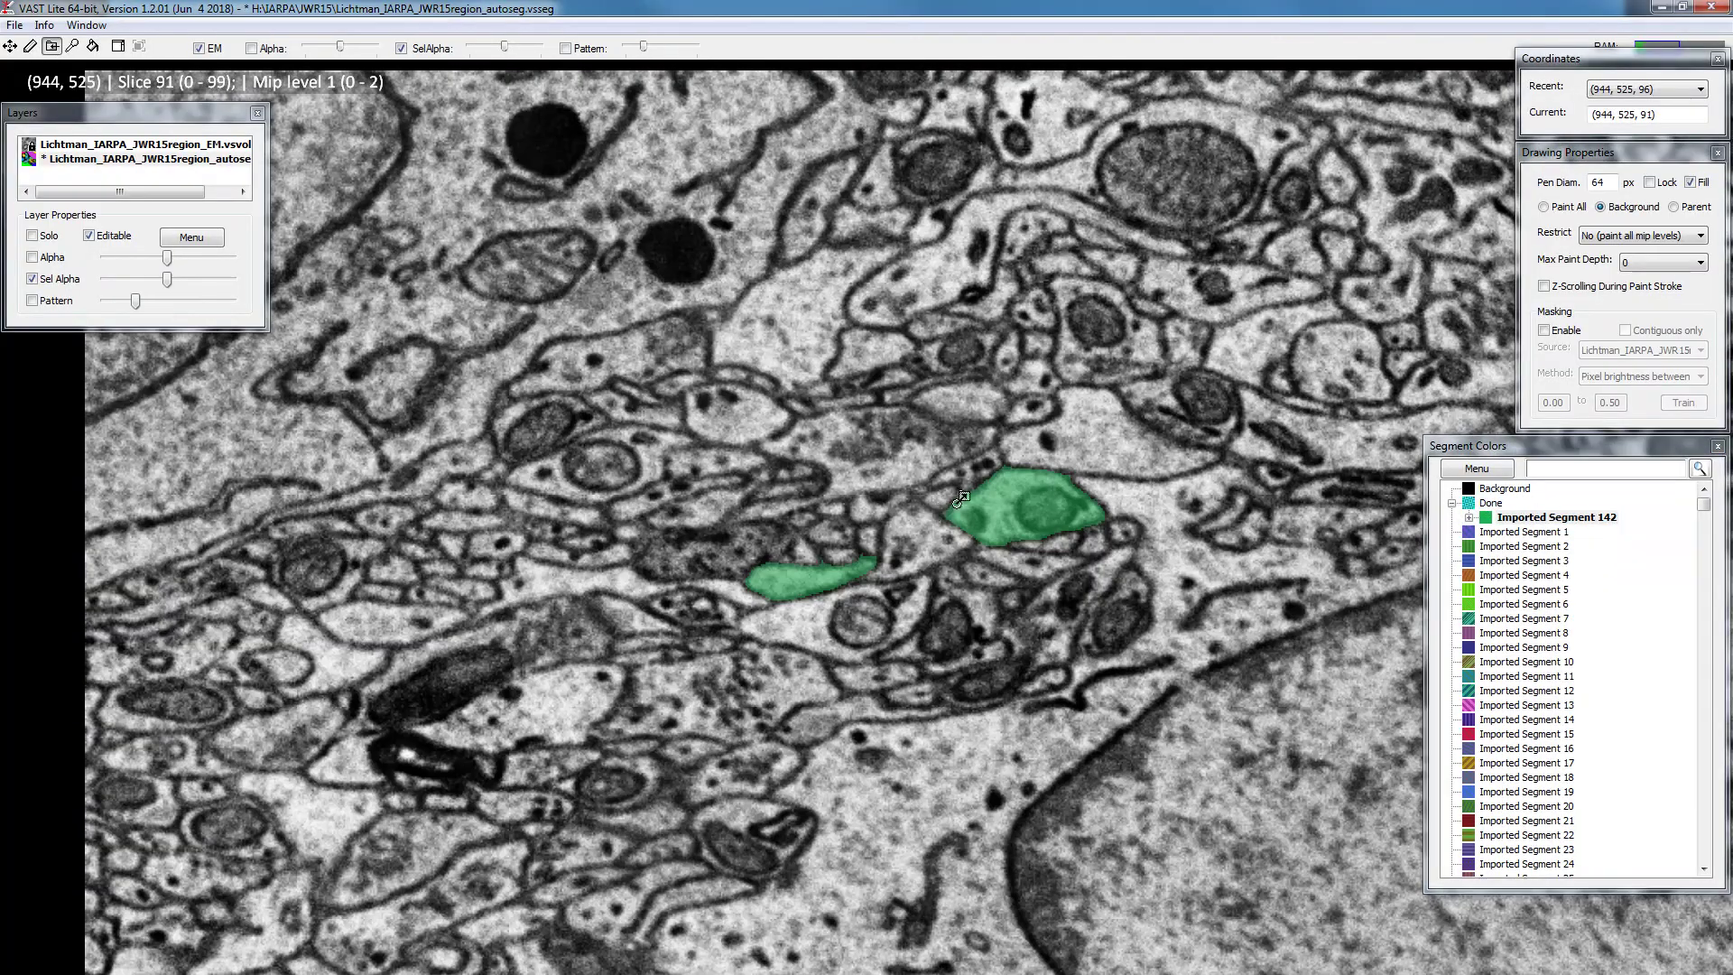
scroll(959, 478, up, 20)
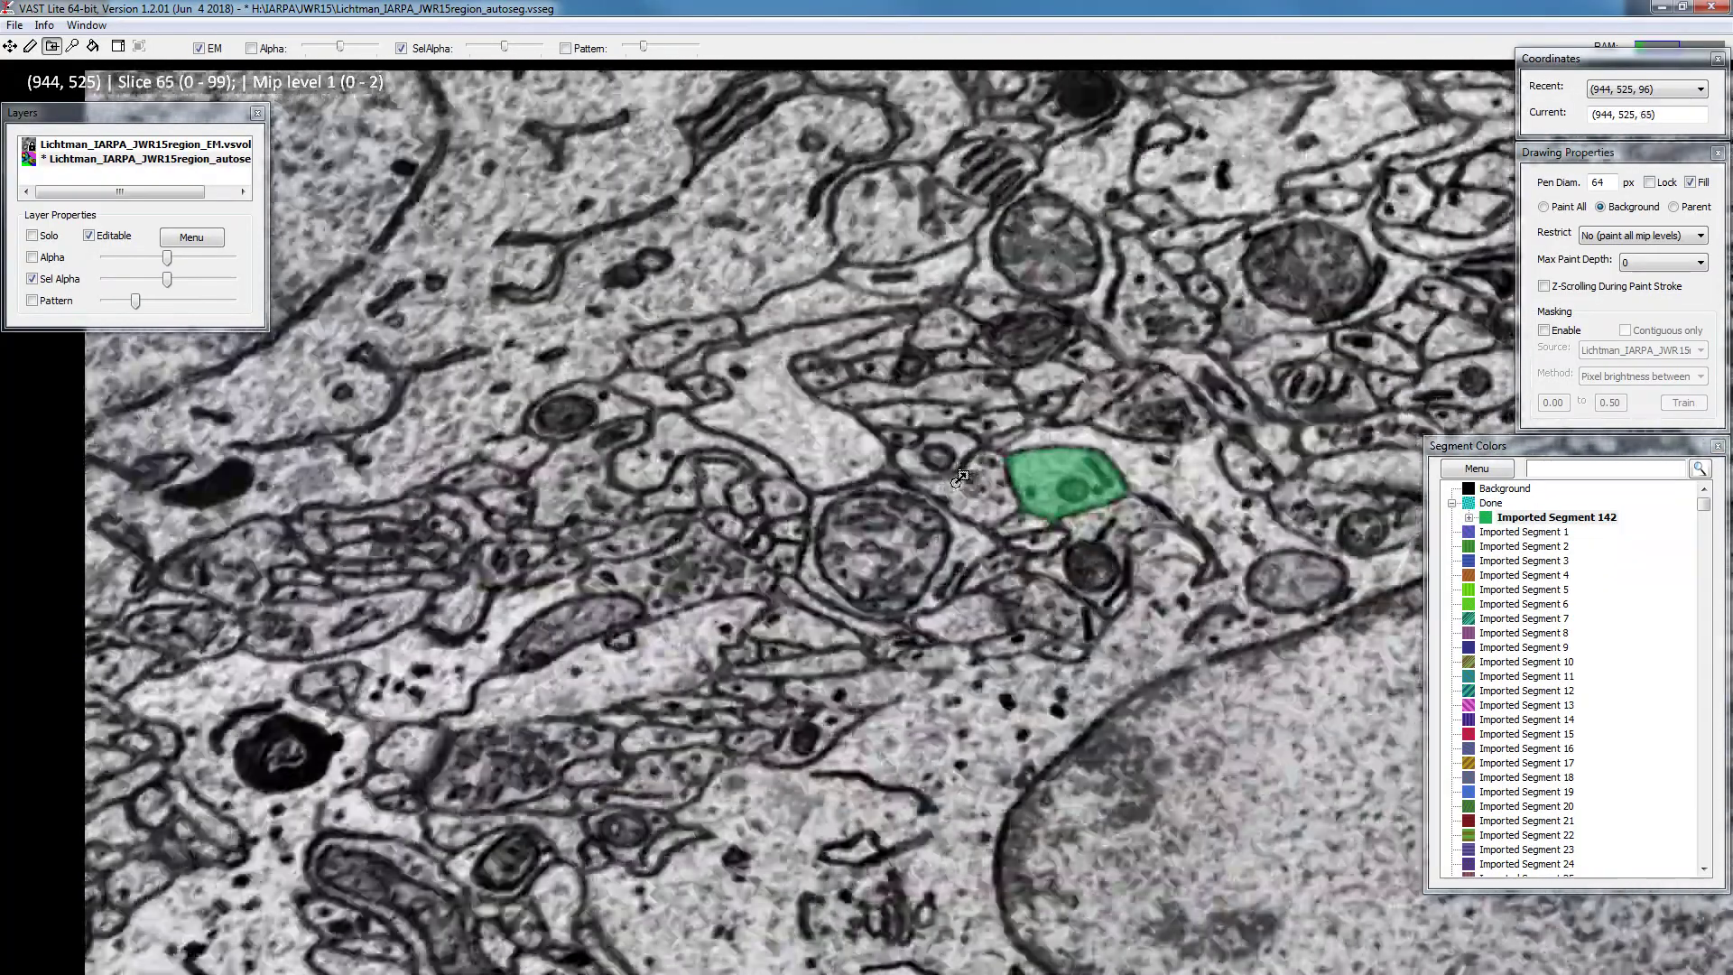
scroll(1040, 448, down, 20)
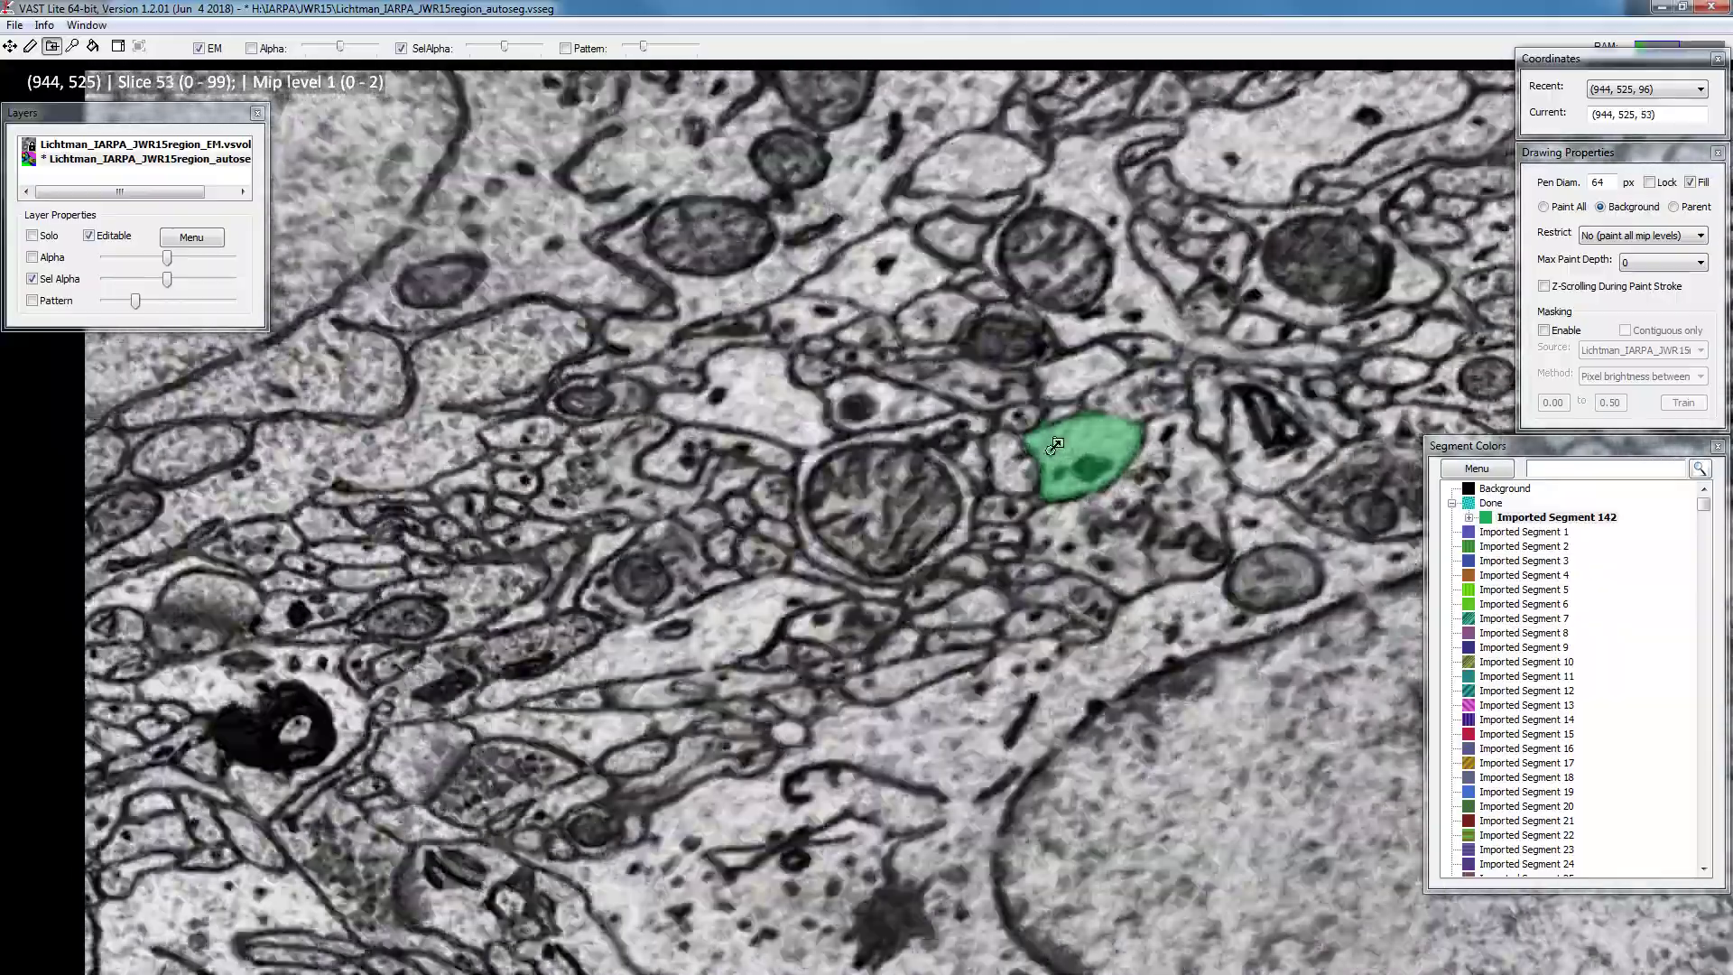
scroll(1023, 470, down, 20)
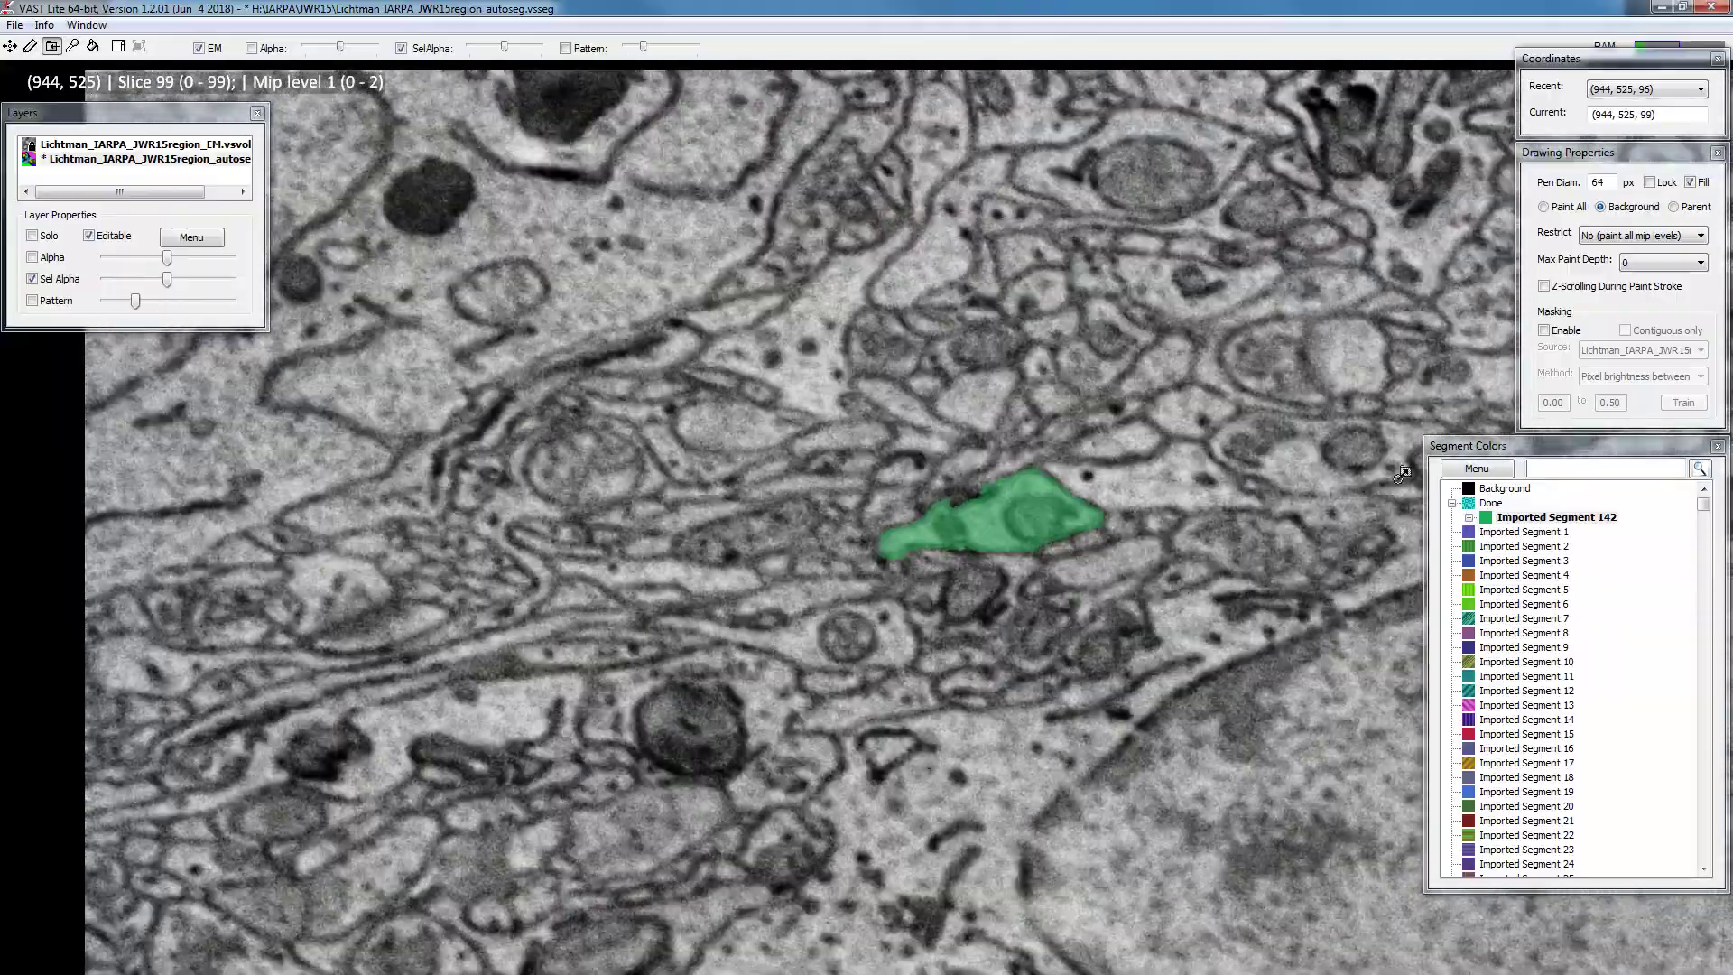
Make Done the target folder for new segments with the Up arrow key
key(Up)
scroll(695, 441, up, 14)
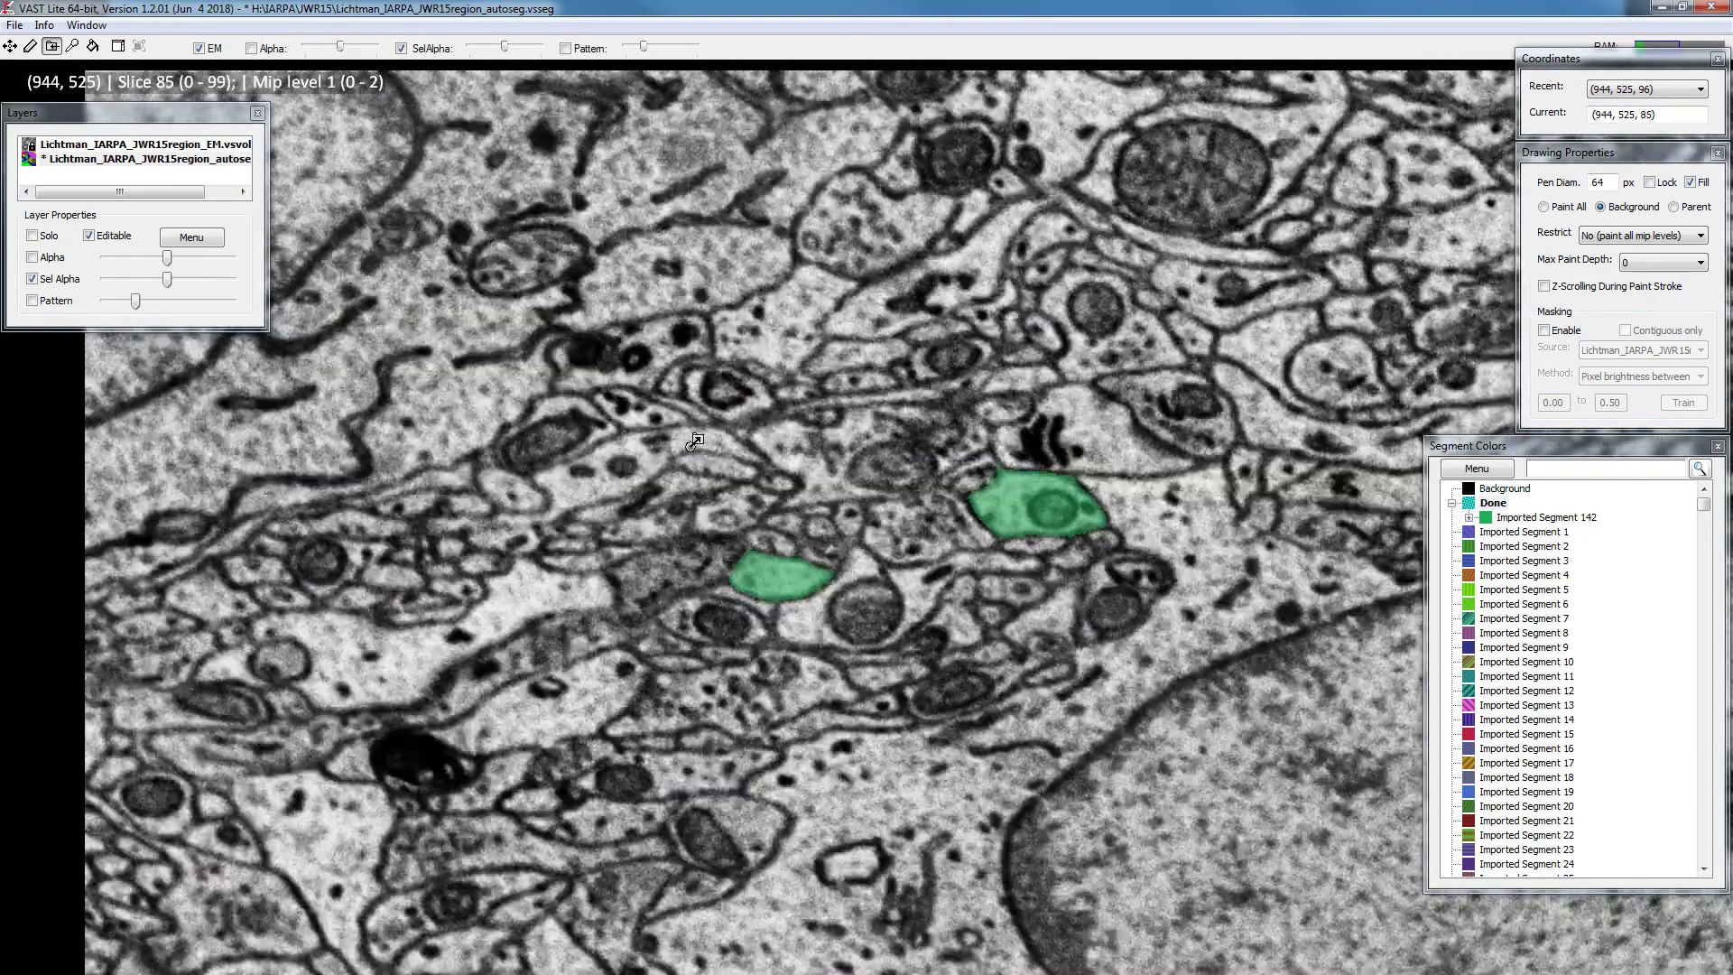
scroll(939, 392, up, 6)
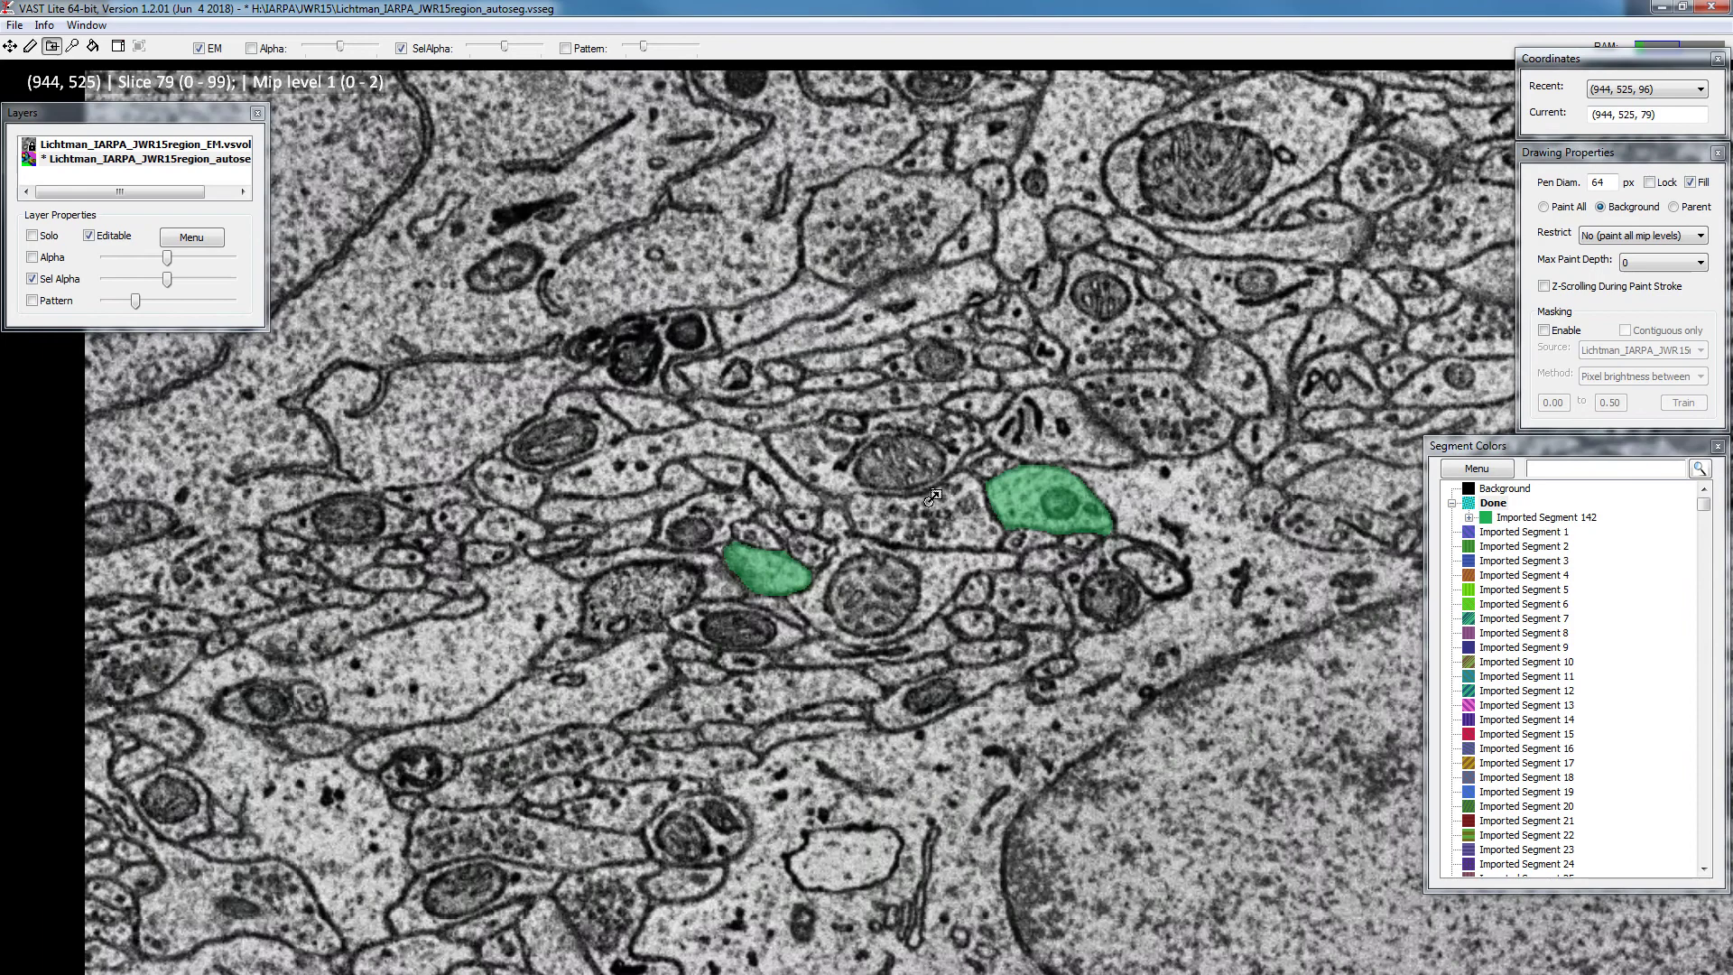
Add Imported Segment 4704 to Done and reselect the Done folder
click(937, 512)
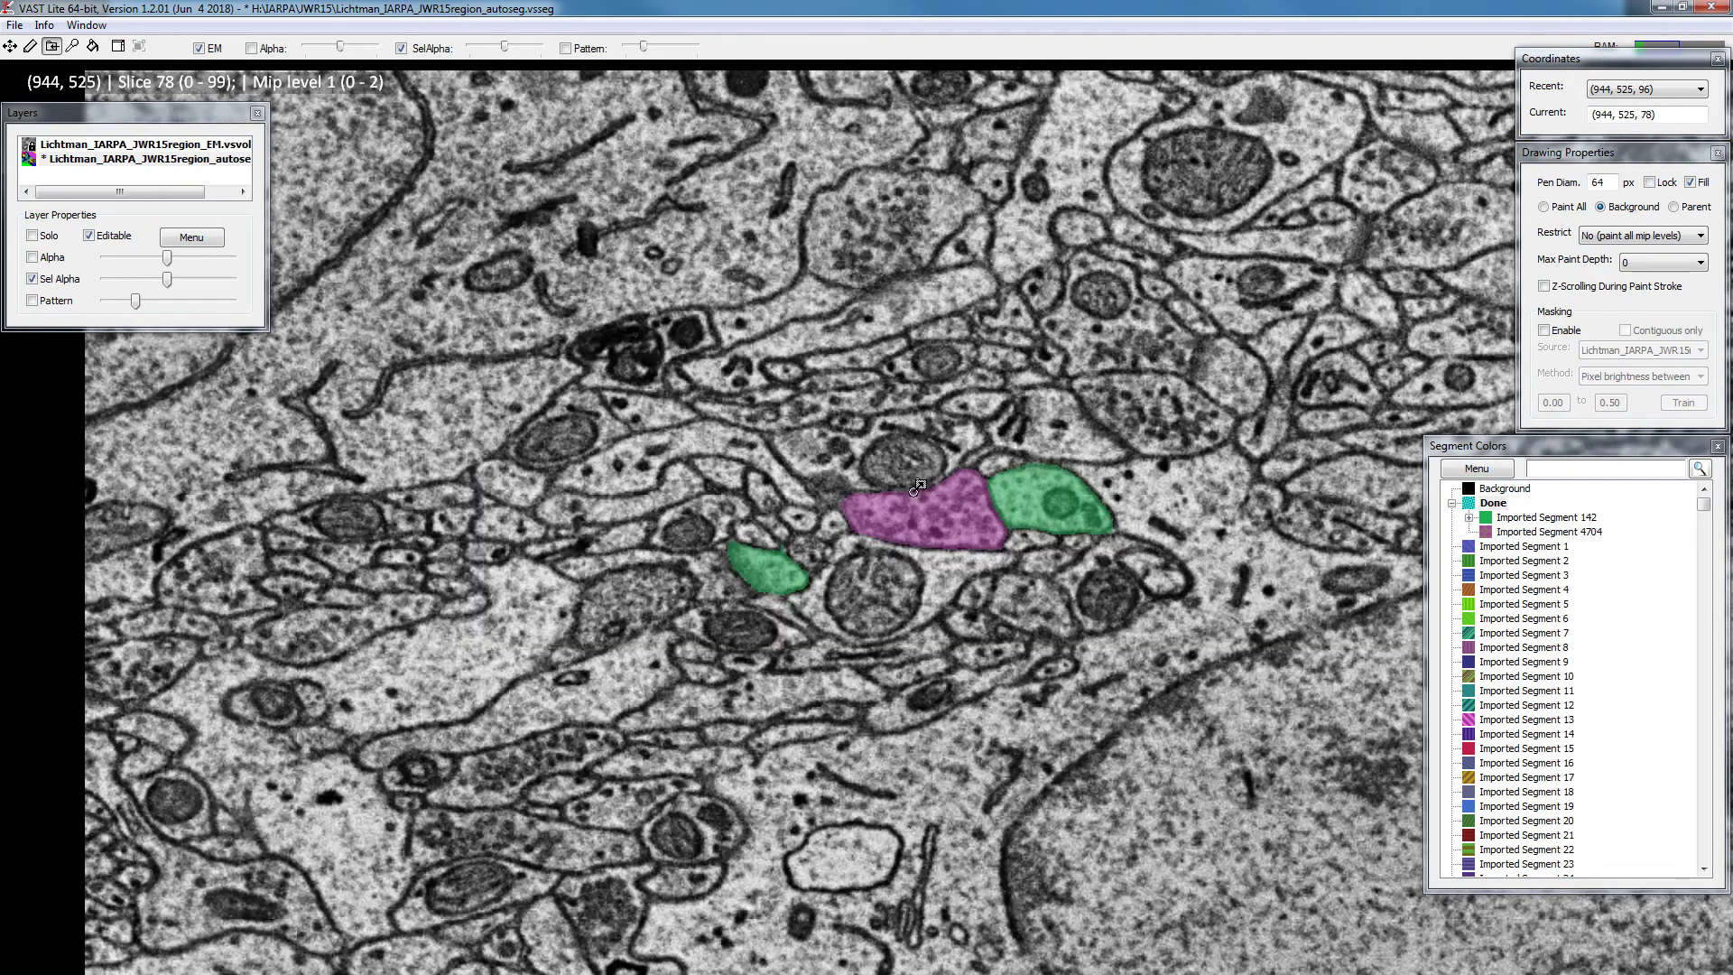
scroll(1408, 506, up, 8)
click(1497, 503)
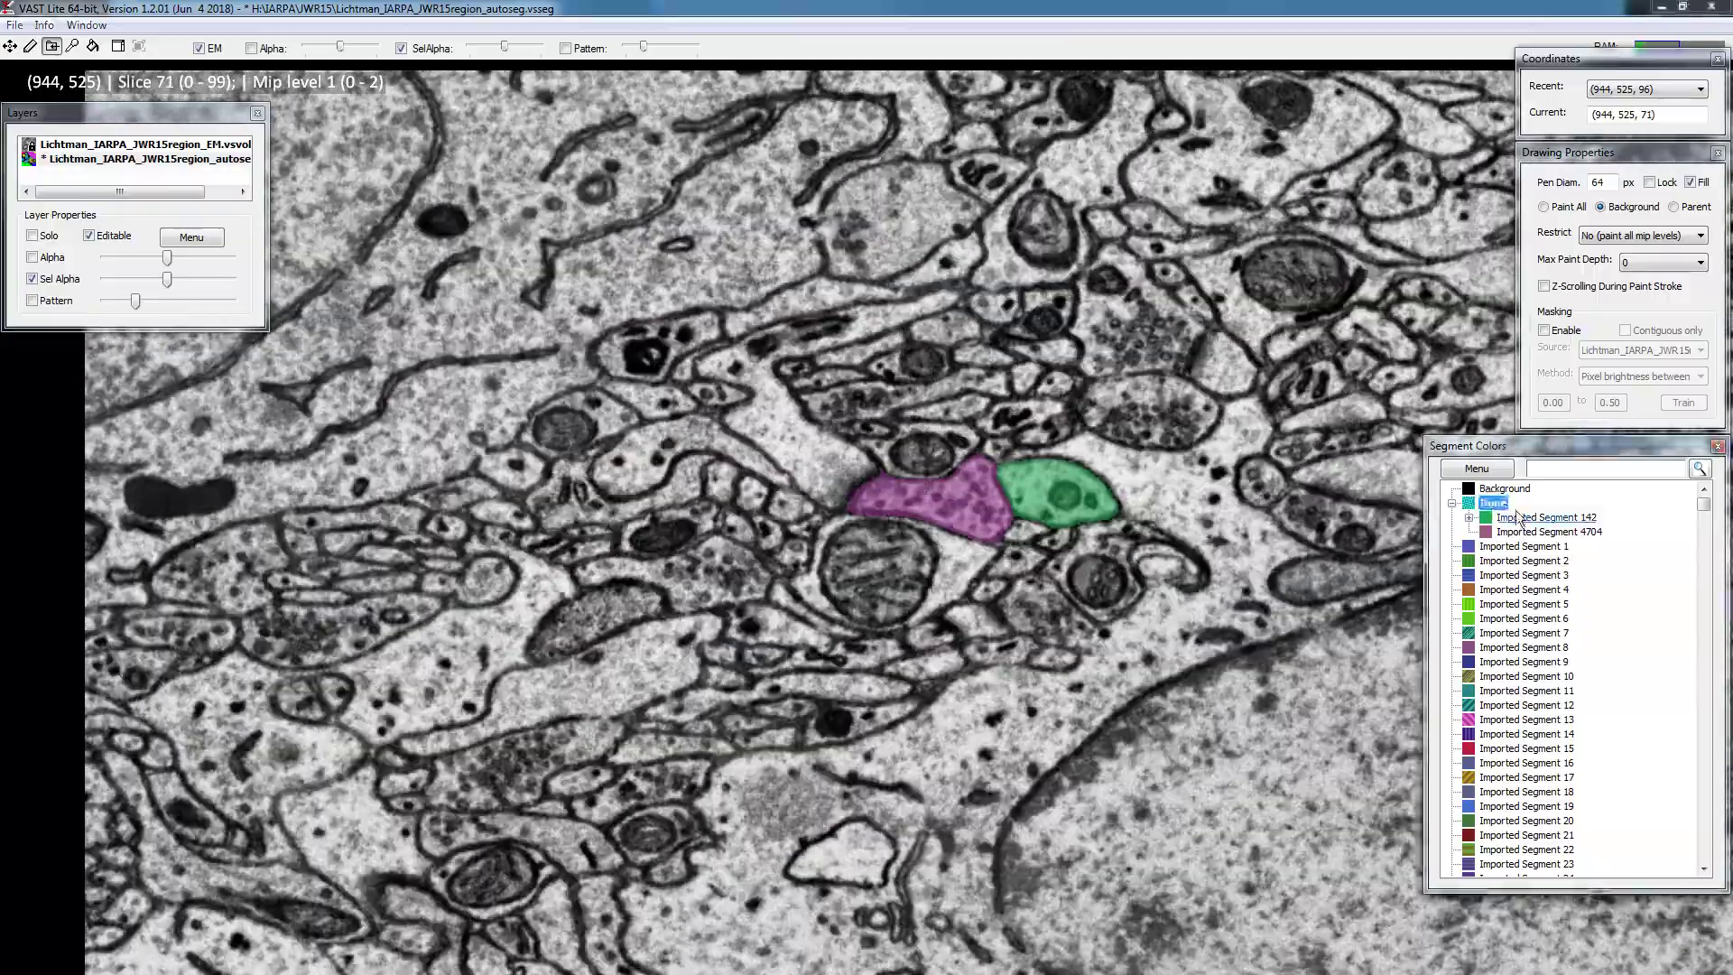
Scroll through the slices comparing magenta segment 4704 with green segment 142
scroll(979, 471, up, 14)
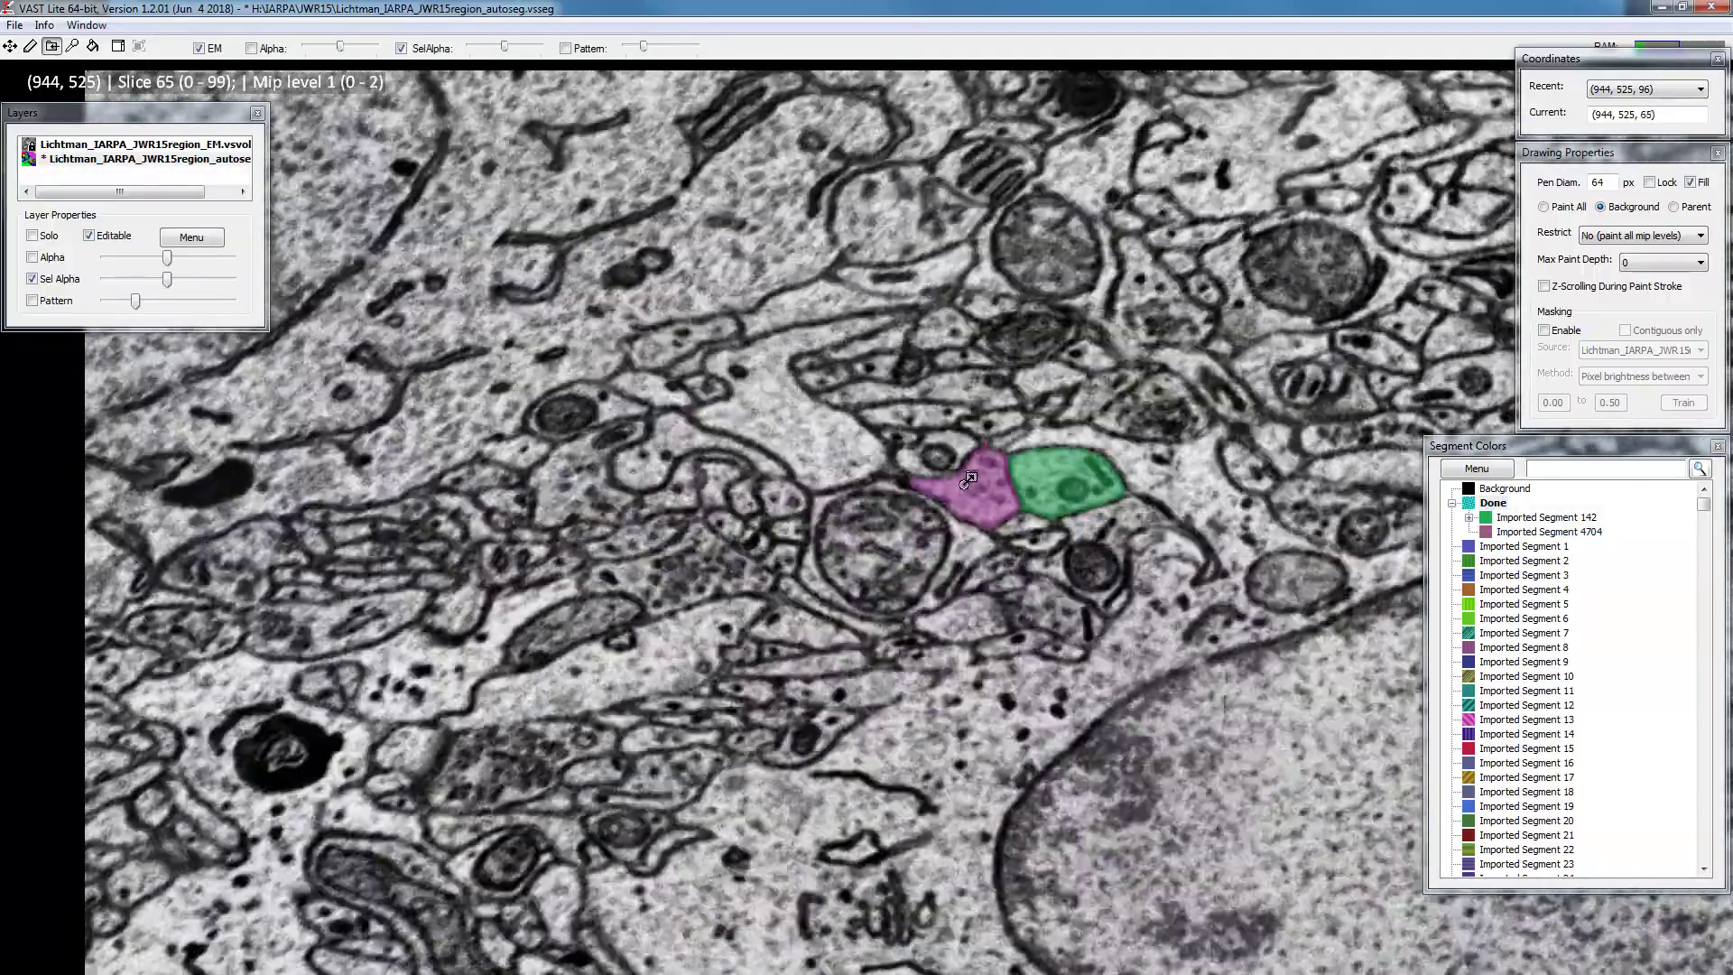
scroll(980, 472, up, 20)
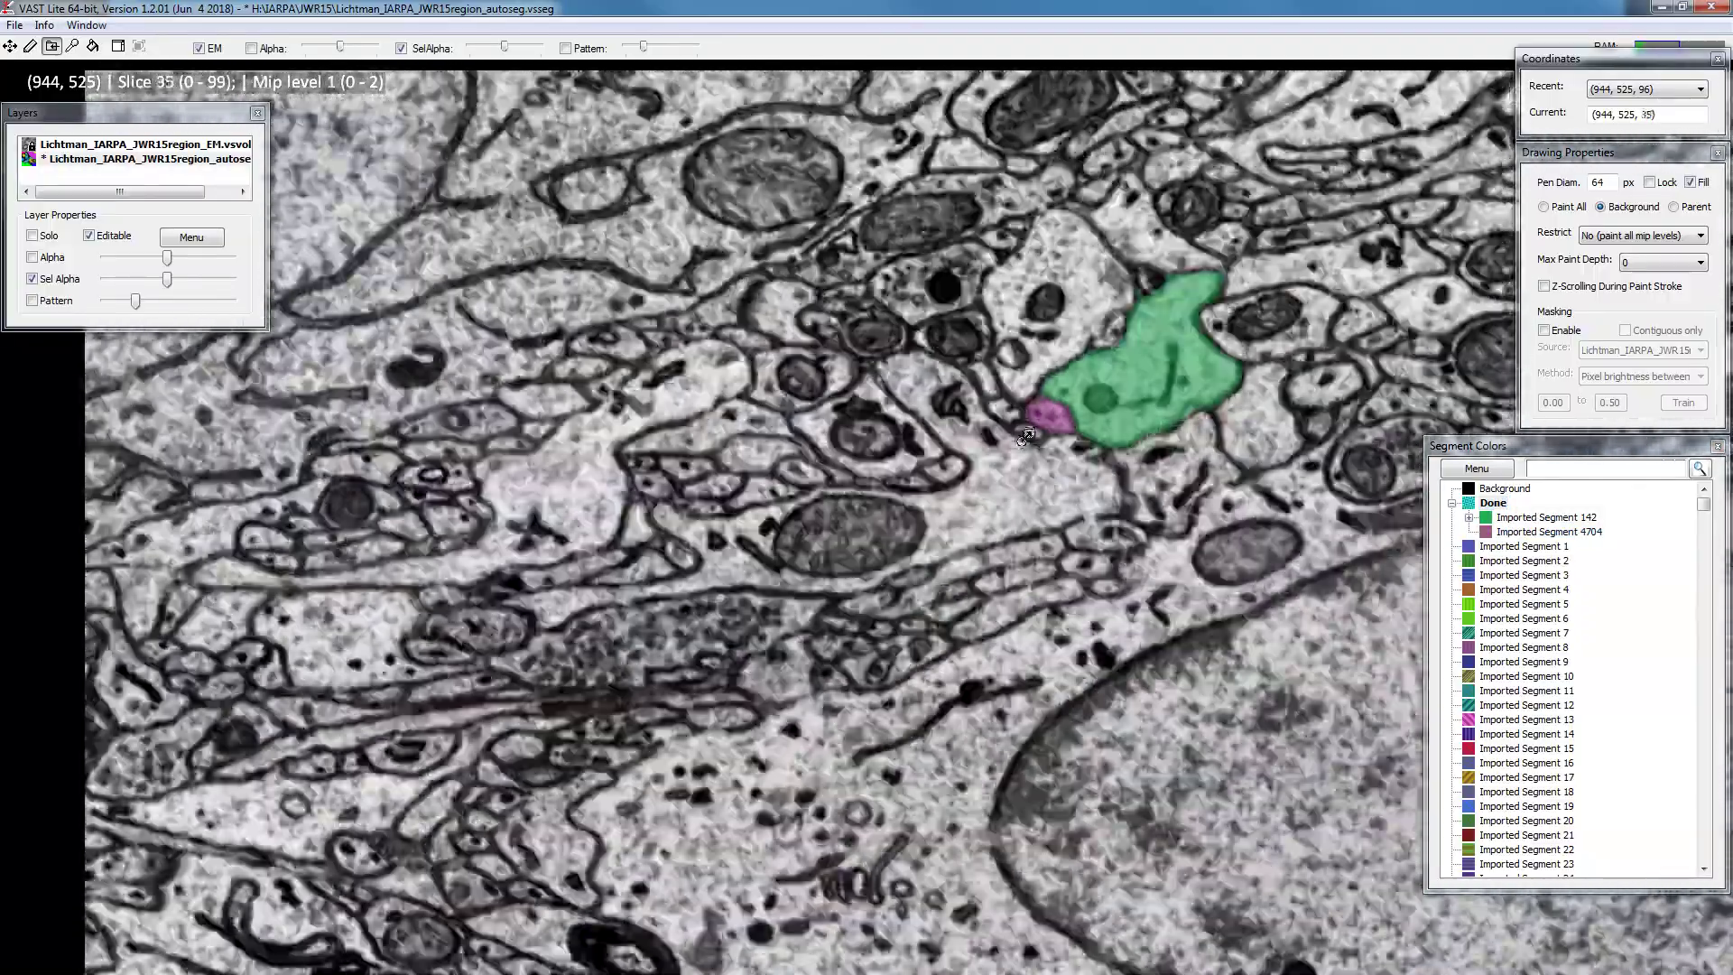
scroll(1041, 377, up, 20)
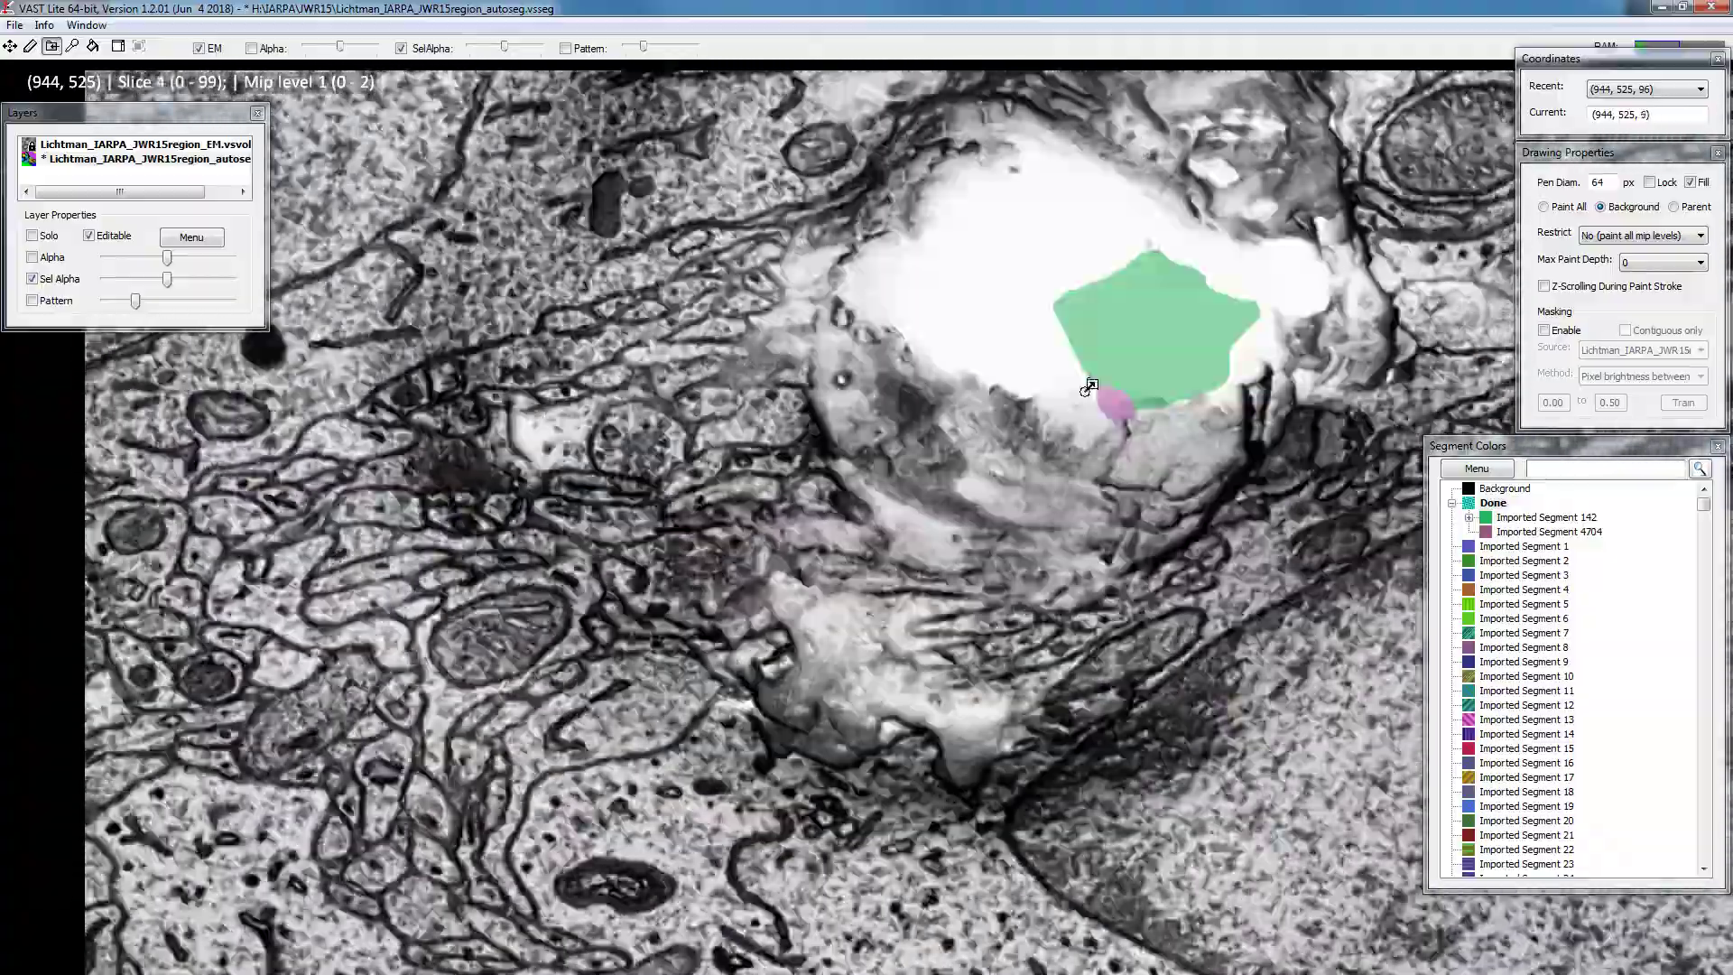
scroll(1092, 387, down, 19)
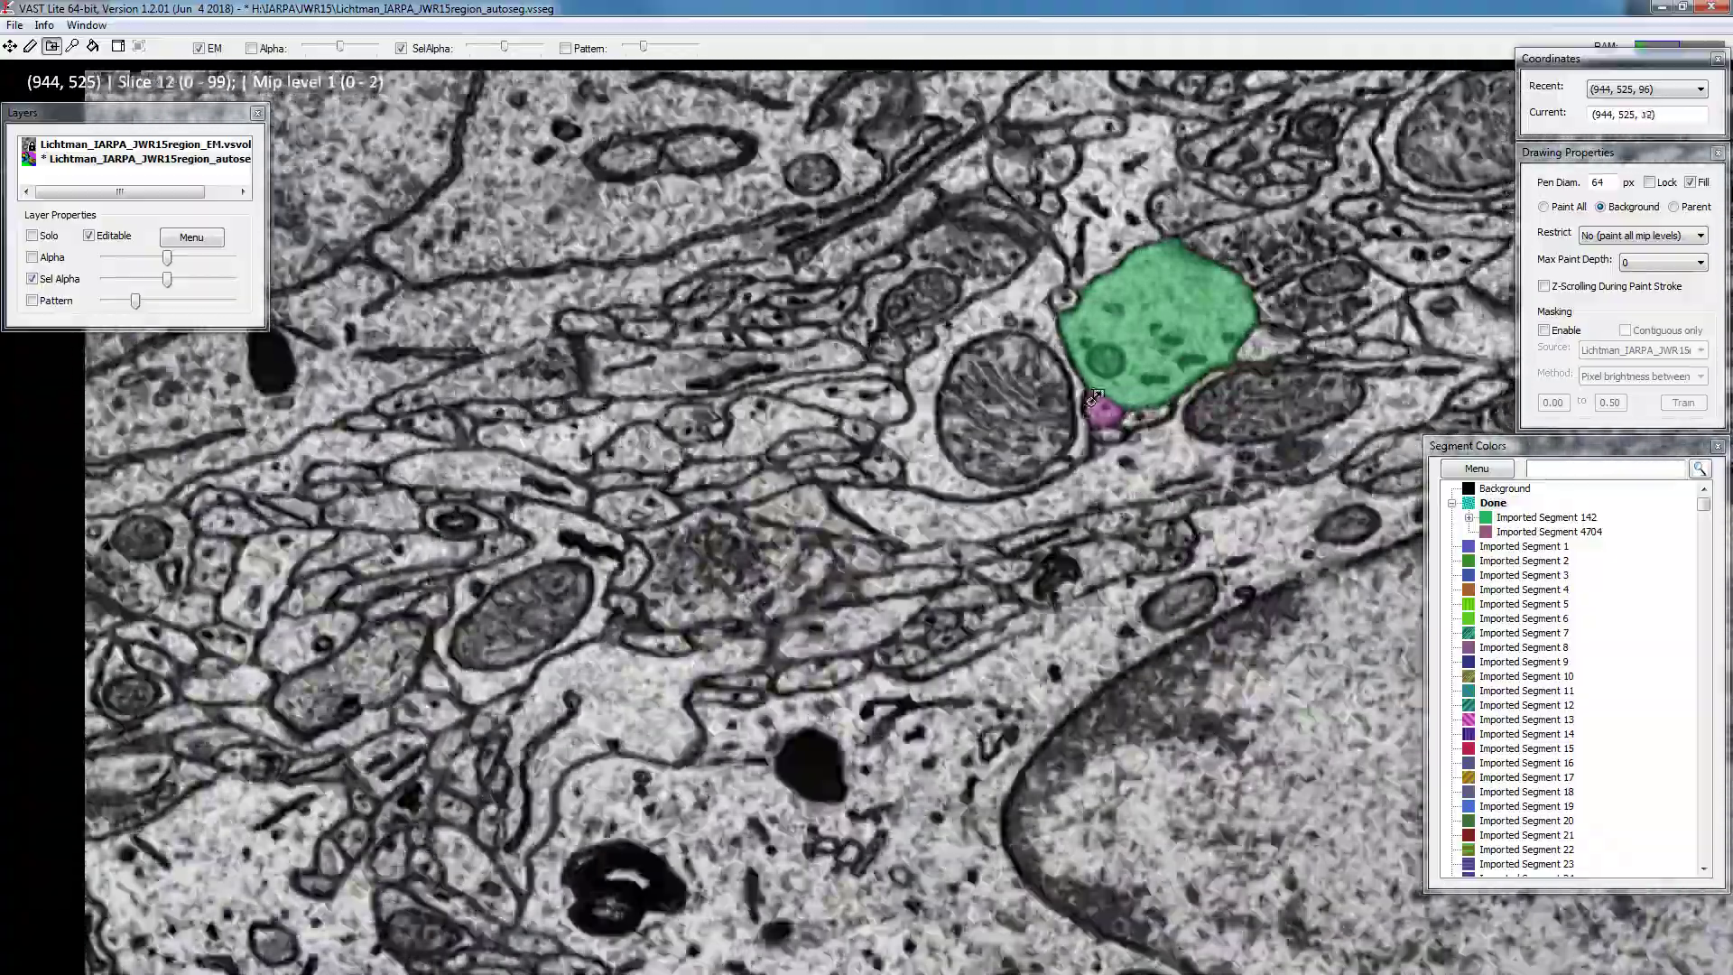
scroll(1092, 388, down, 20)
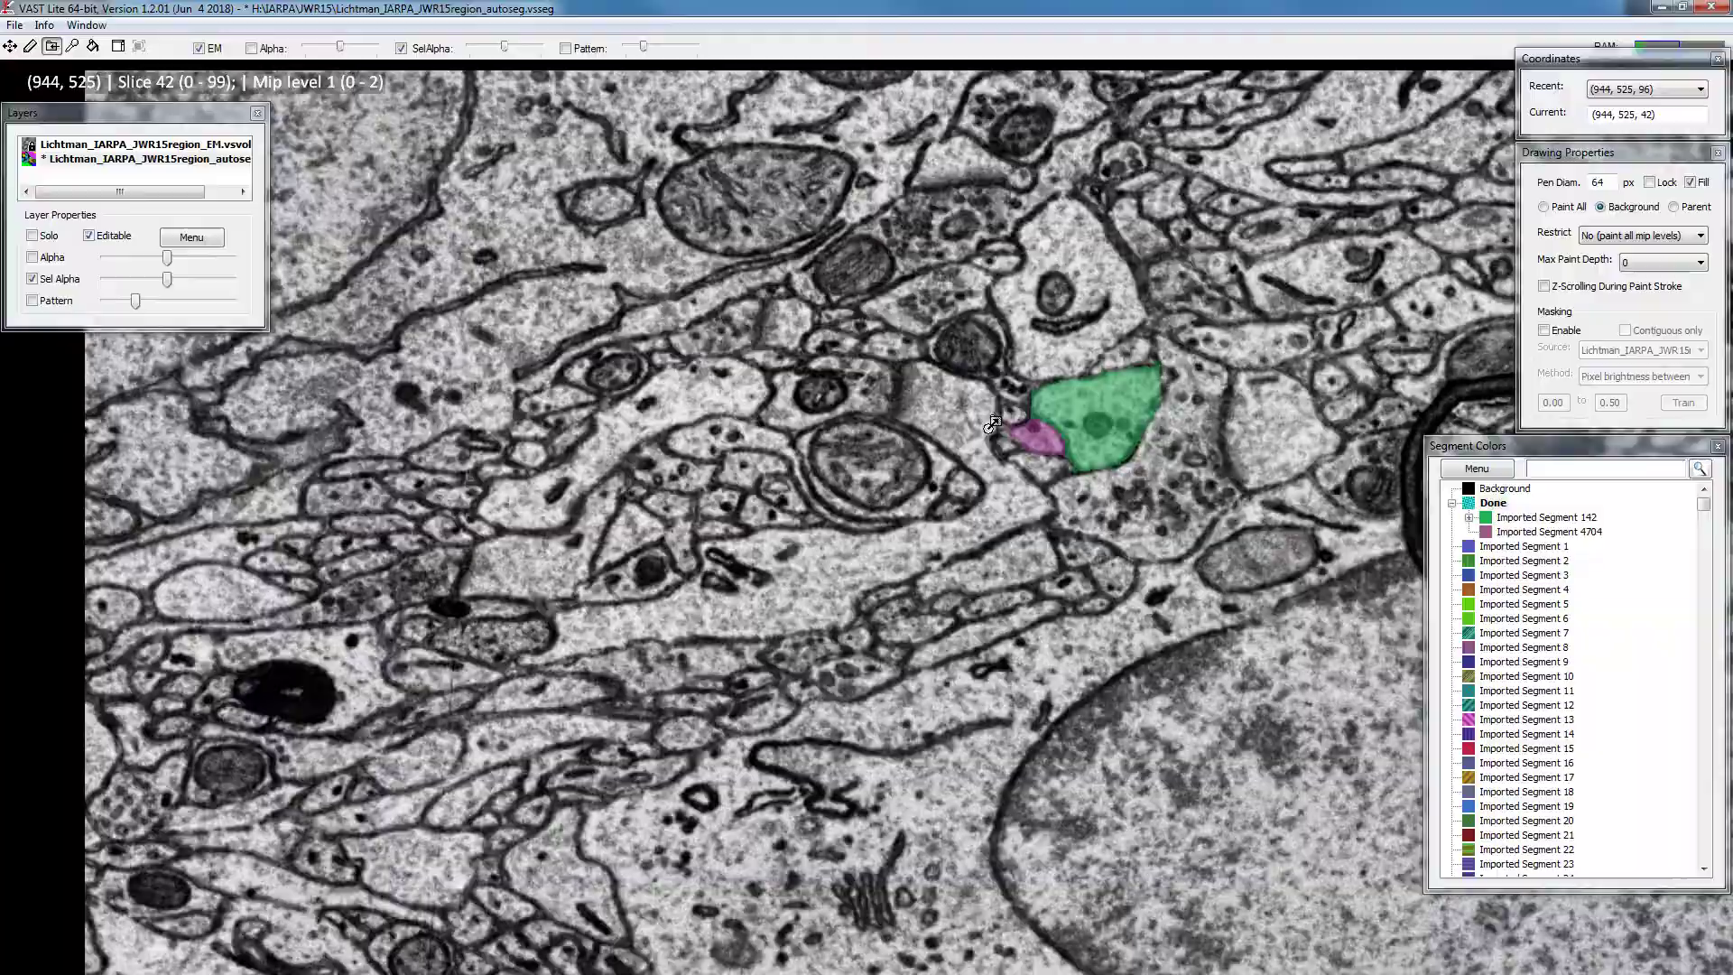
scroll(984, 438, down, 20)
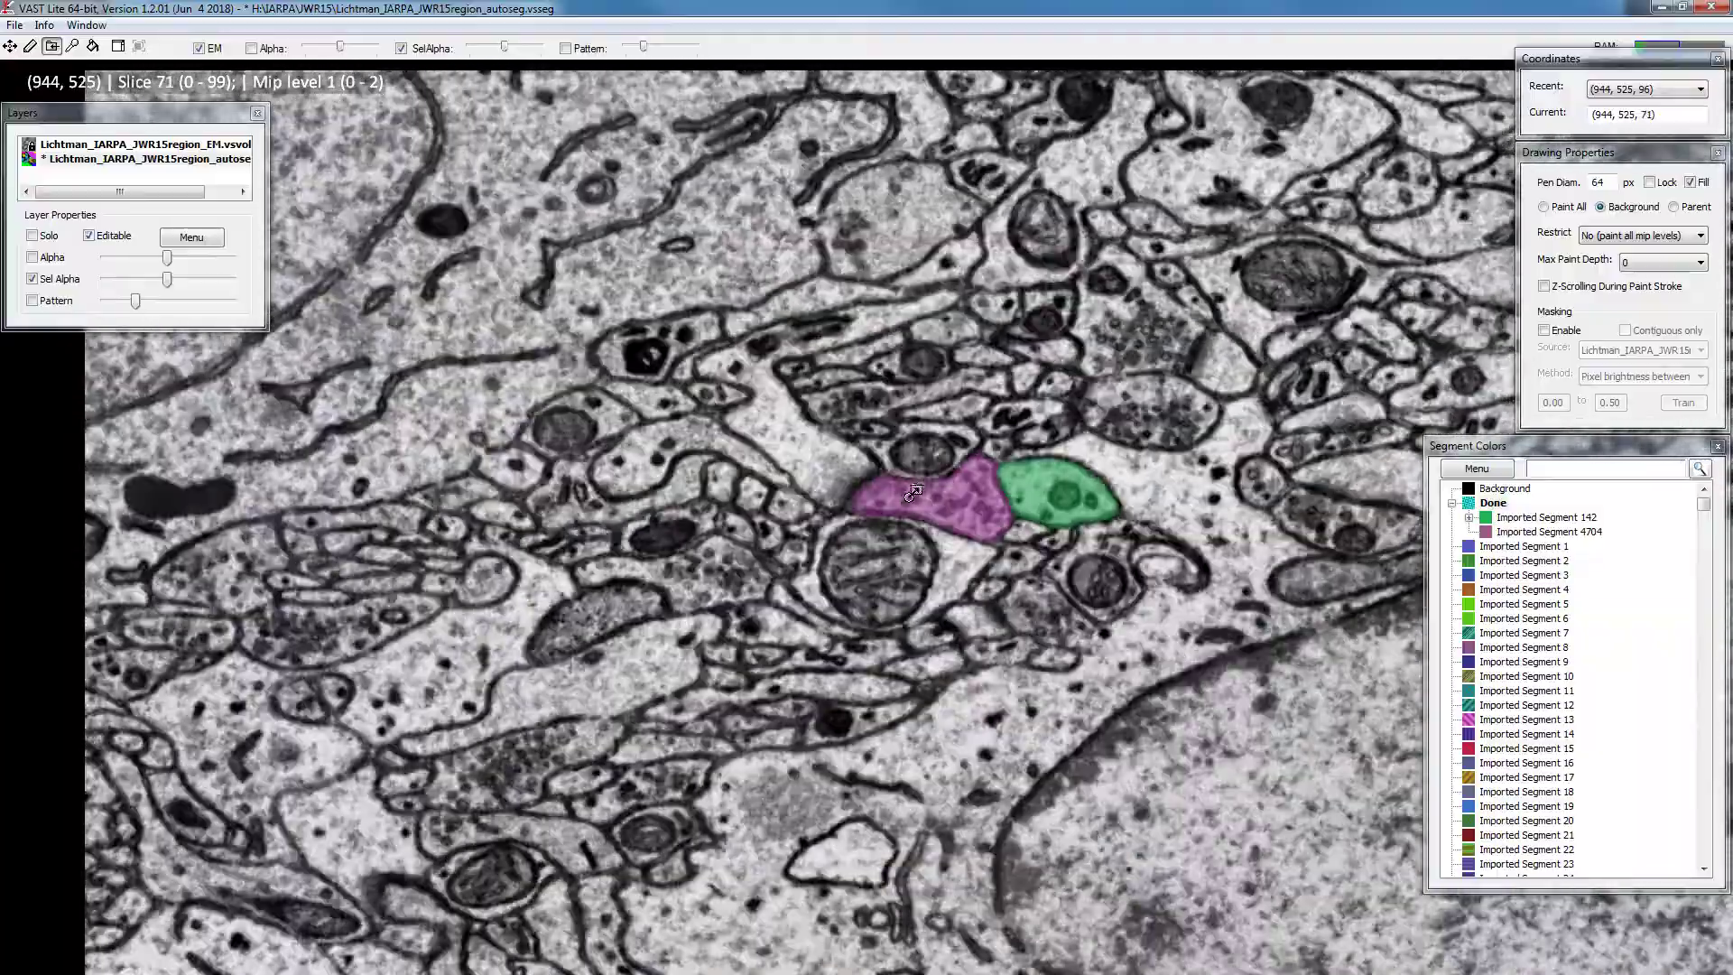
scroll(860, 511, down, 20)
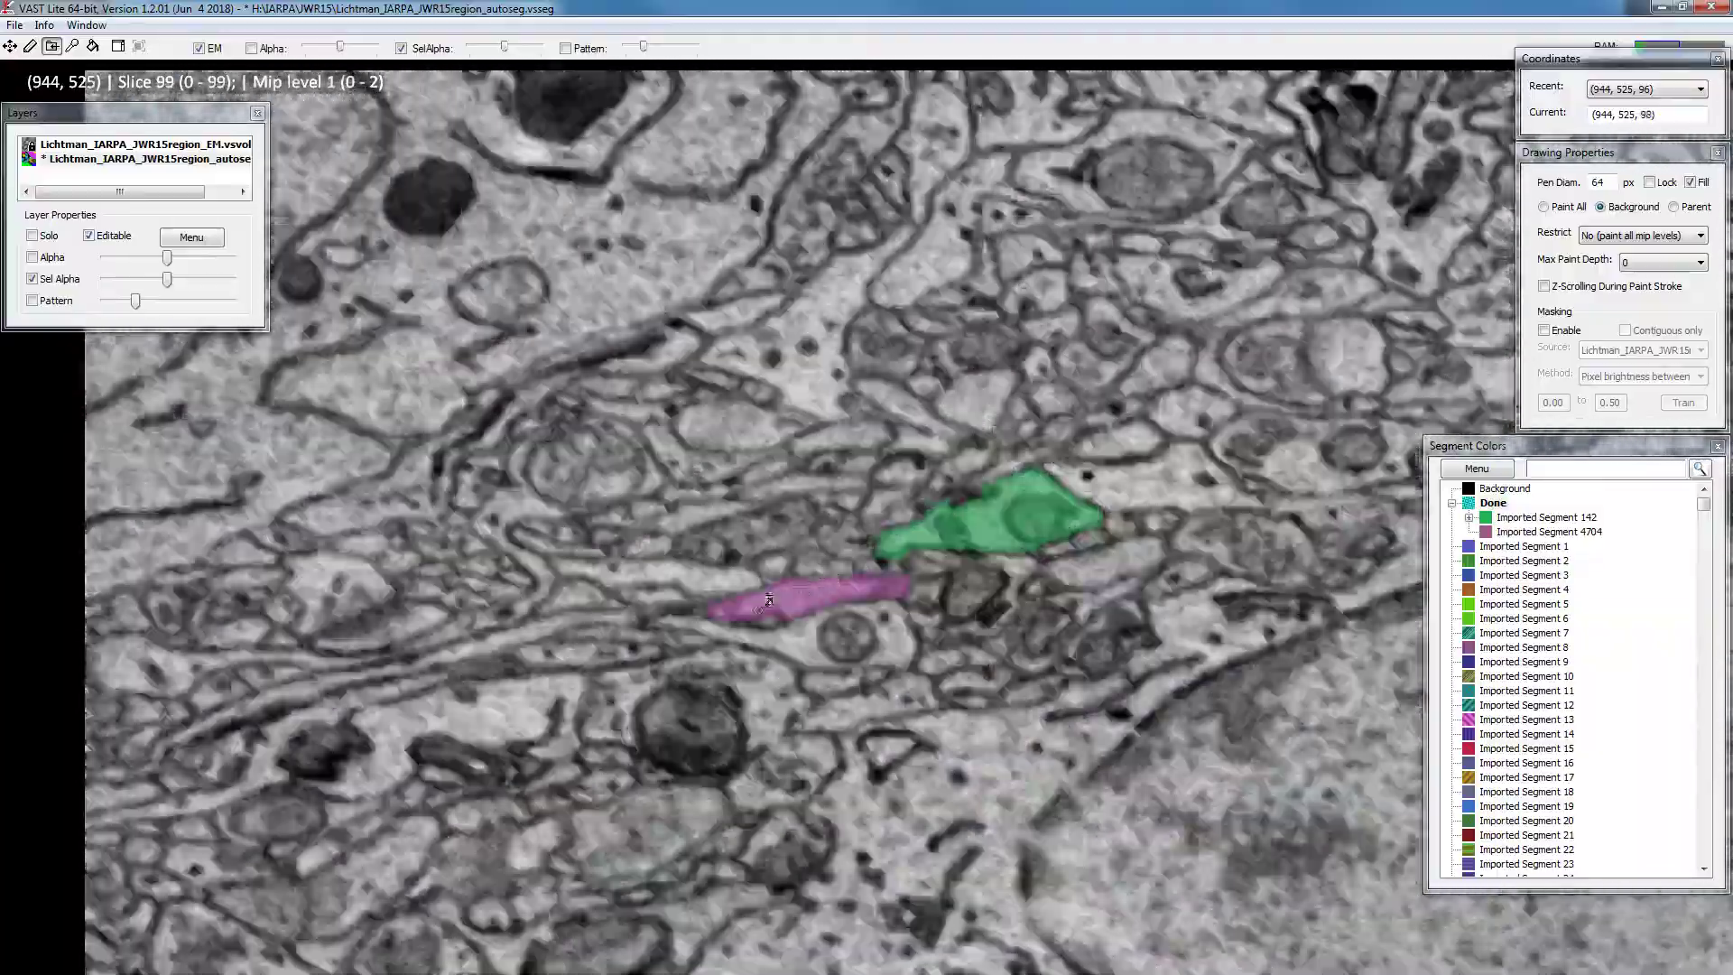
scroll(758, 601, up, 5)
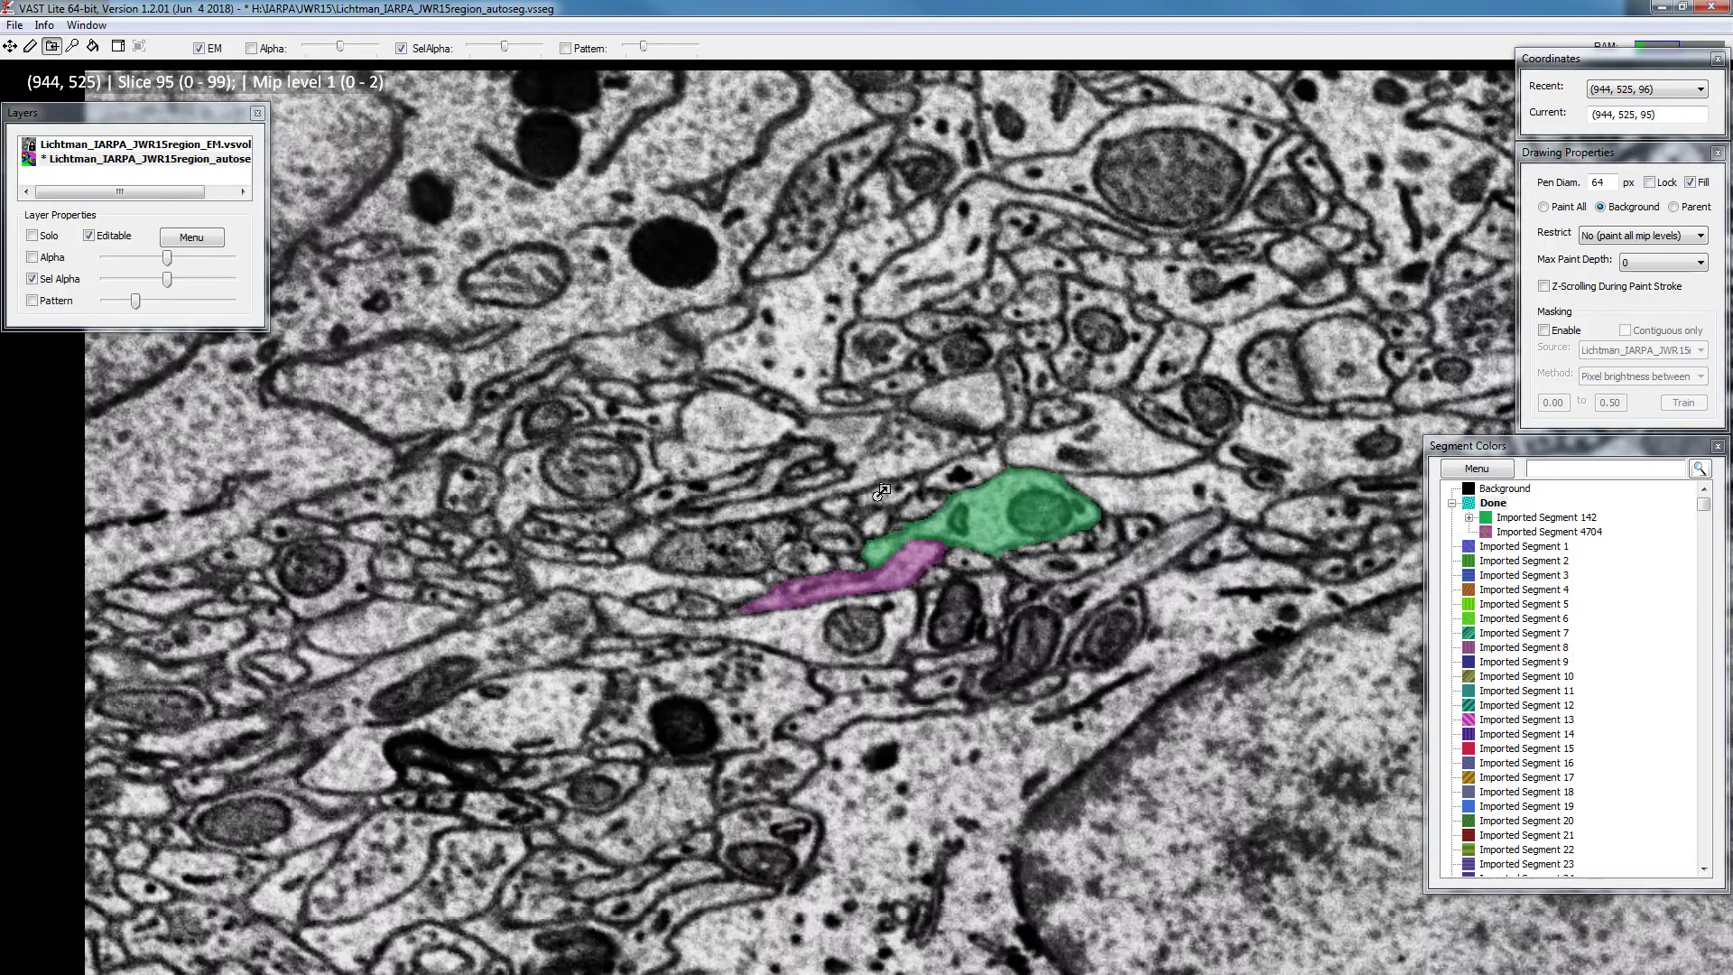
scroll(881, 492, up, 13)
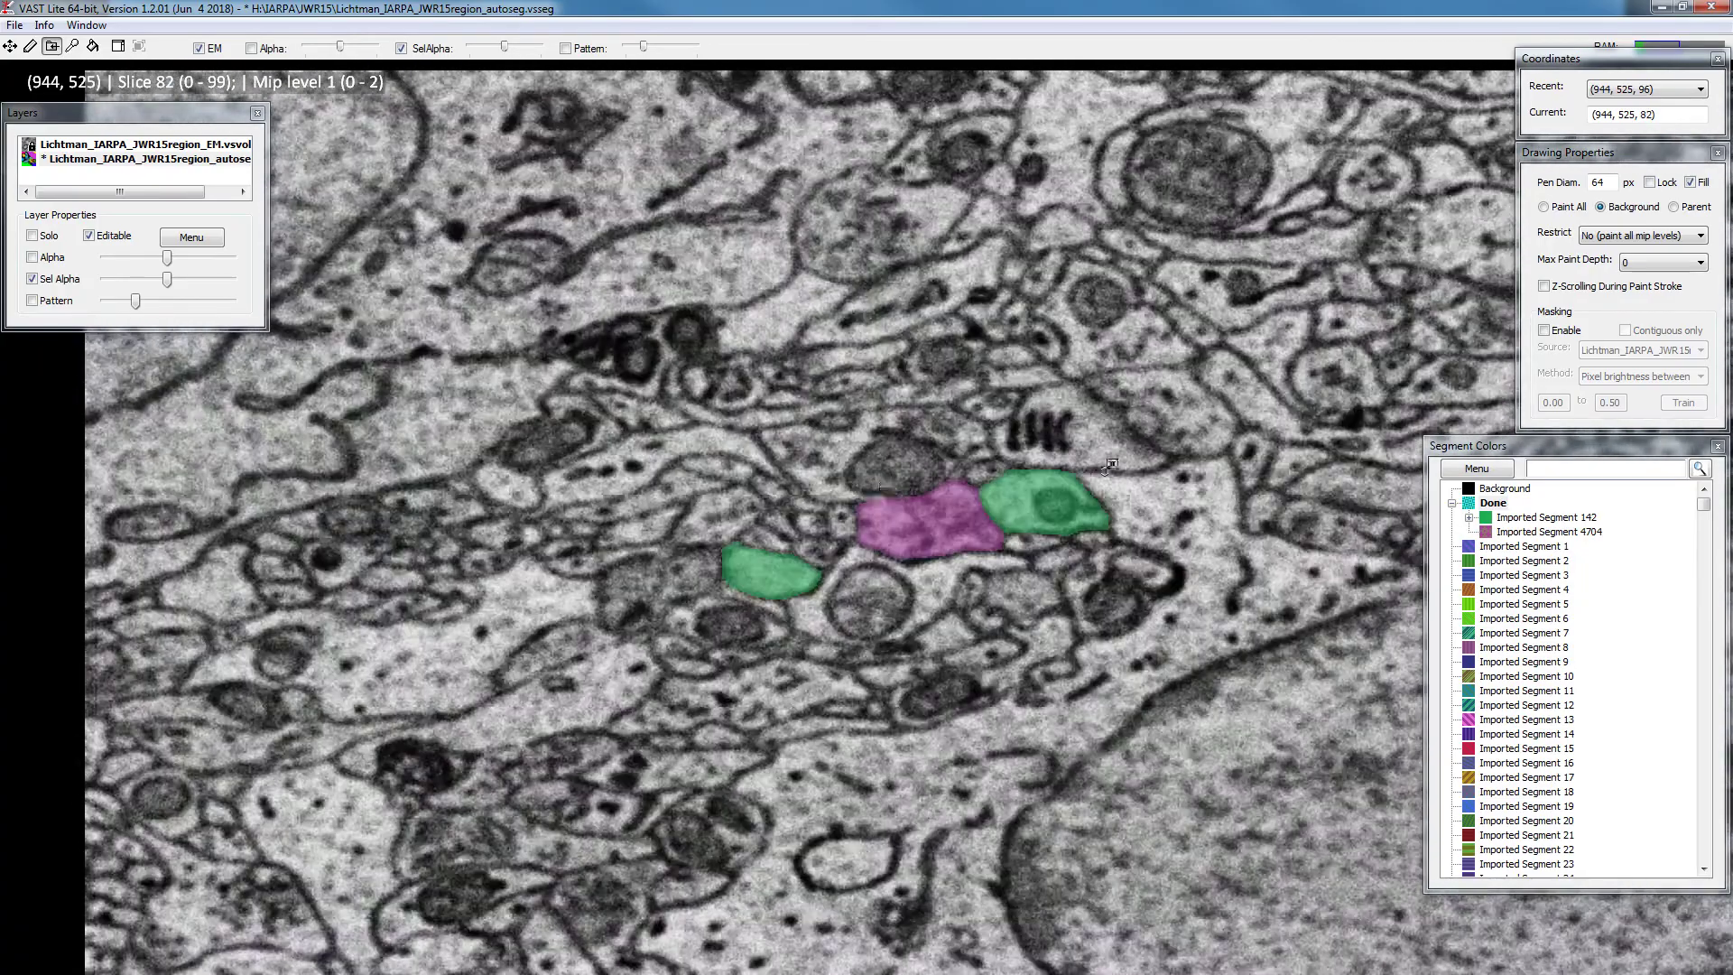
Add Imported Segment 2301 to the Done folder
click(1494, 503)
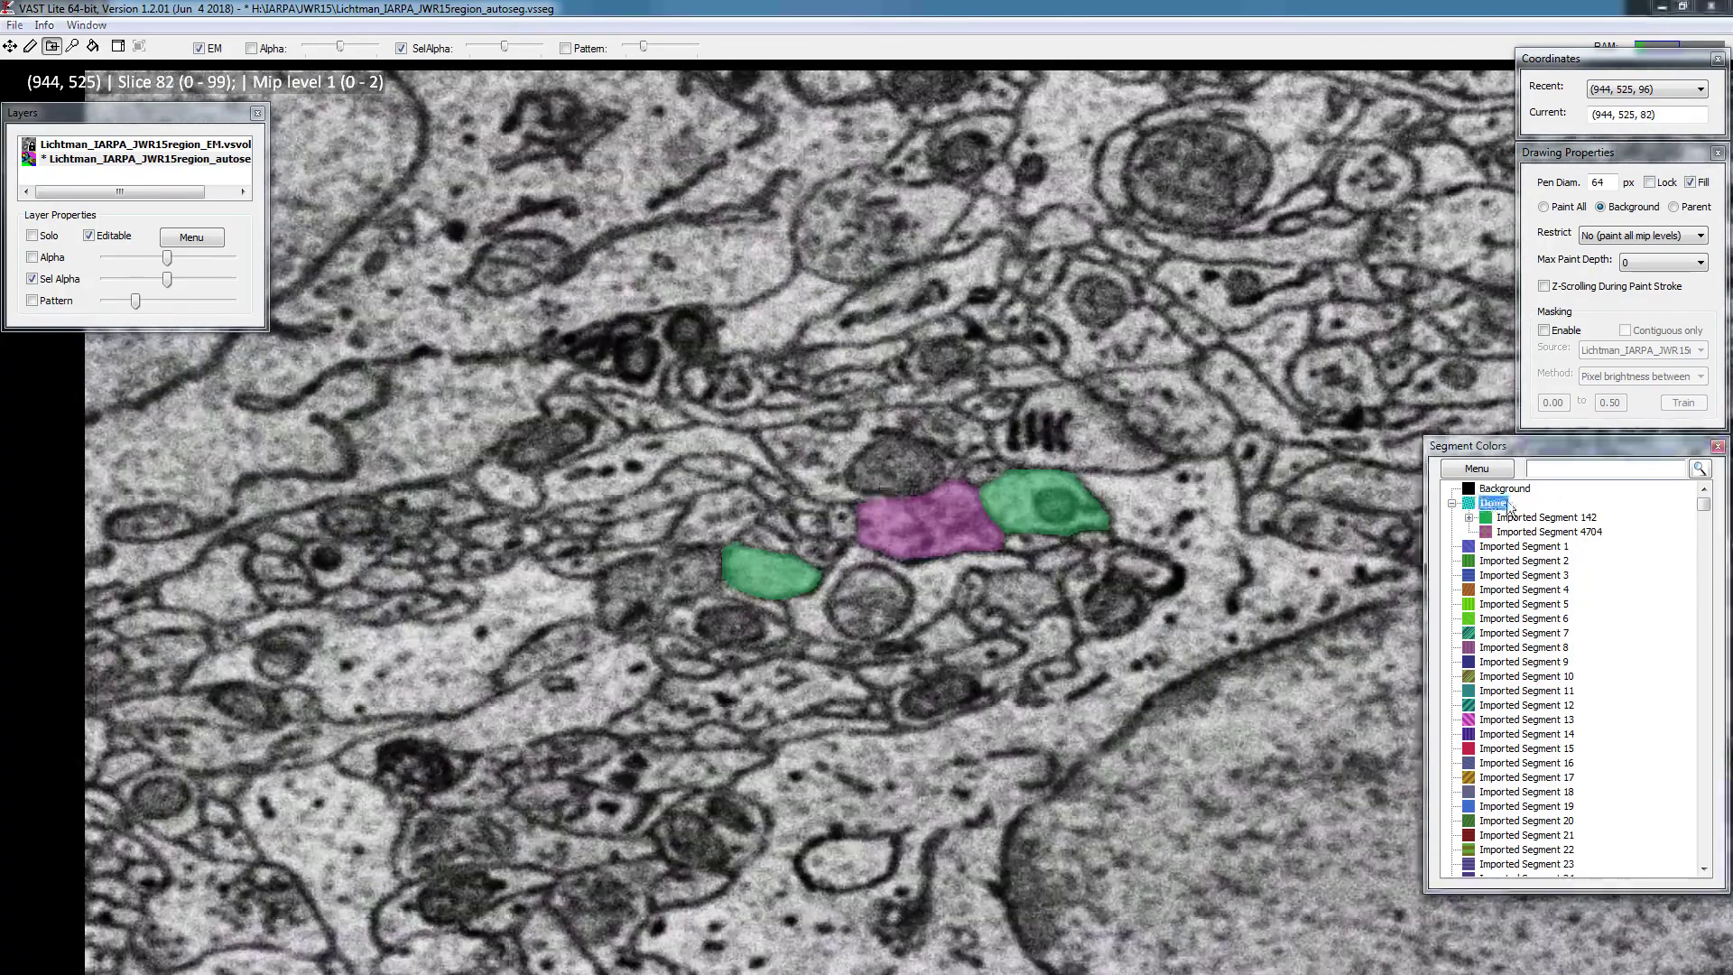
click(1050, 408)
scroll(1077, 411, down, 1)
scroll(1077, 411, down, 4)
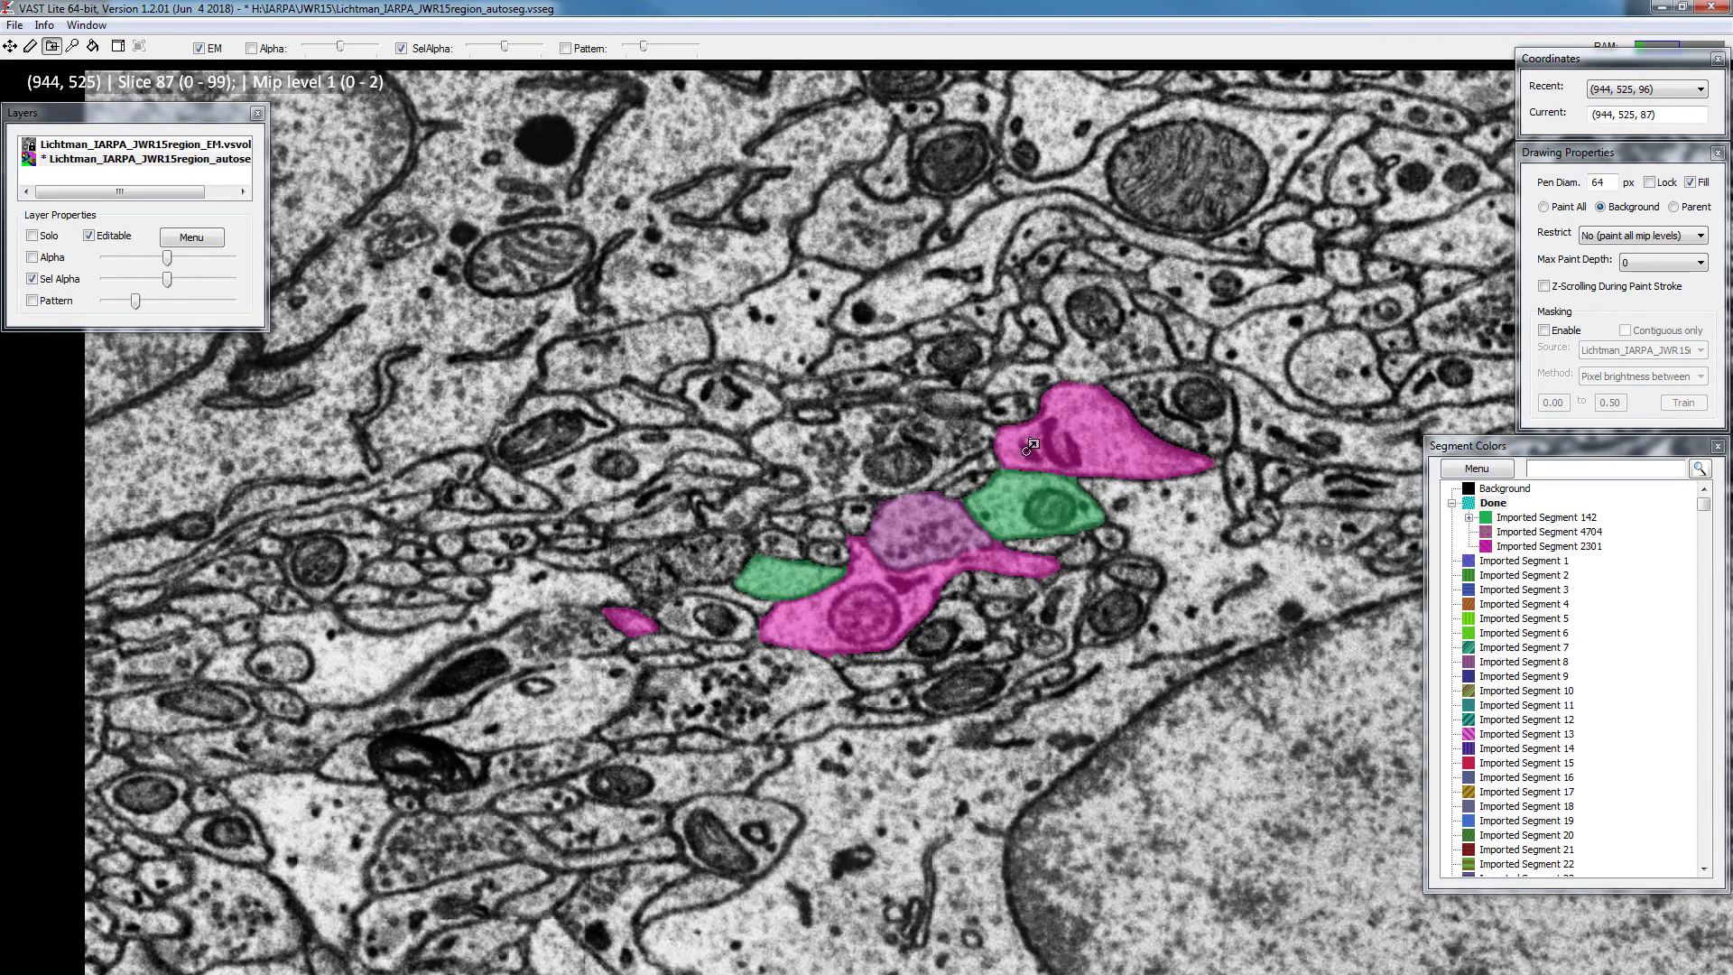
Select Imported Segment 2301 in the list so it displays on its own
click(1558, 546)
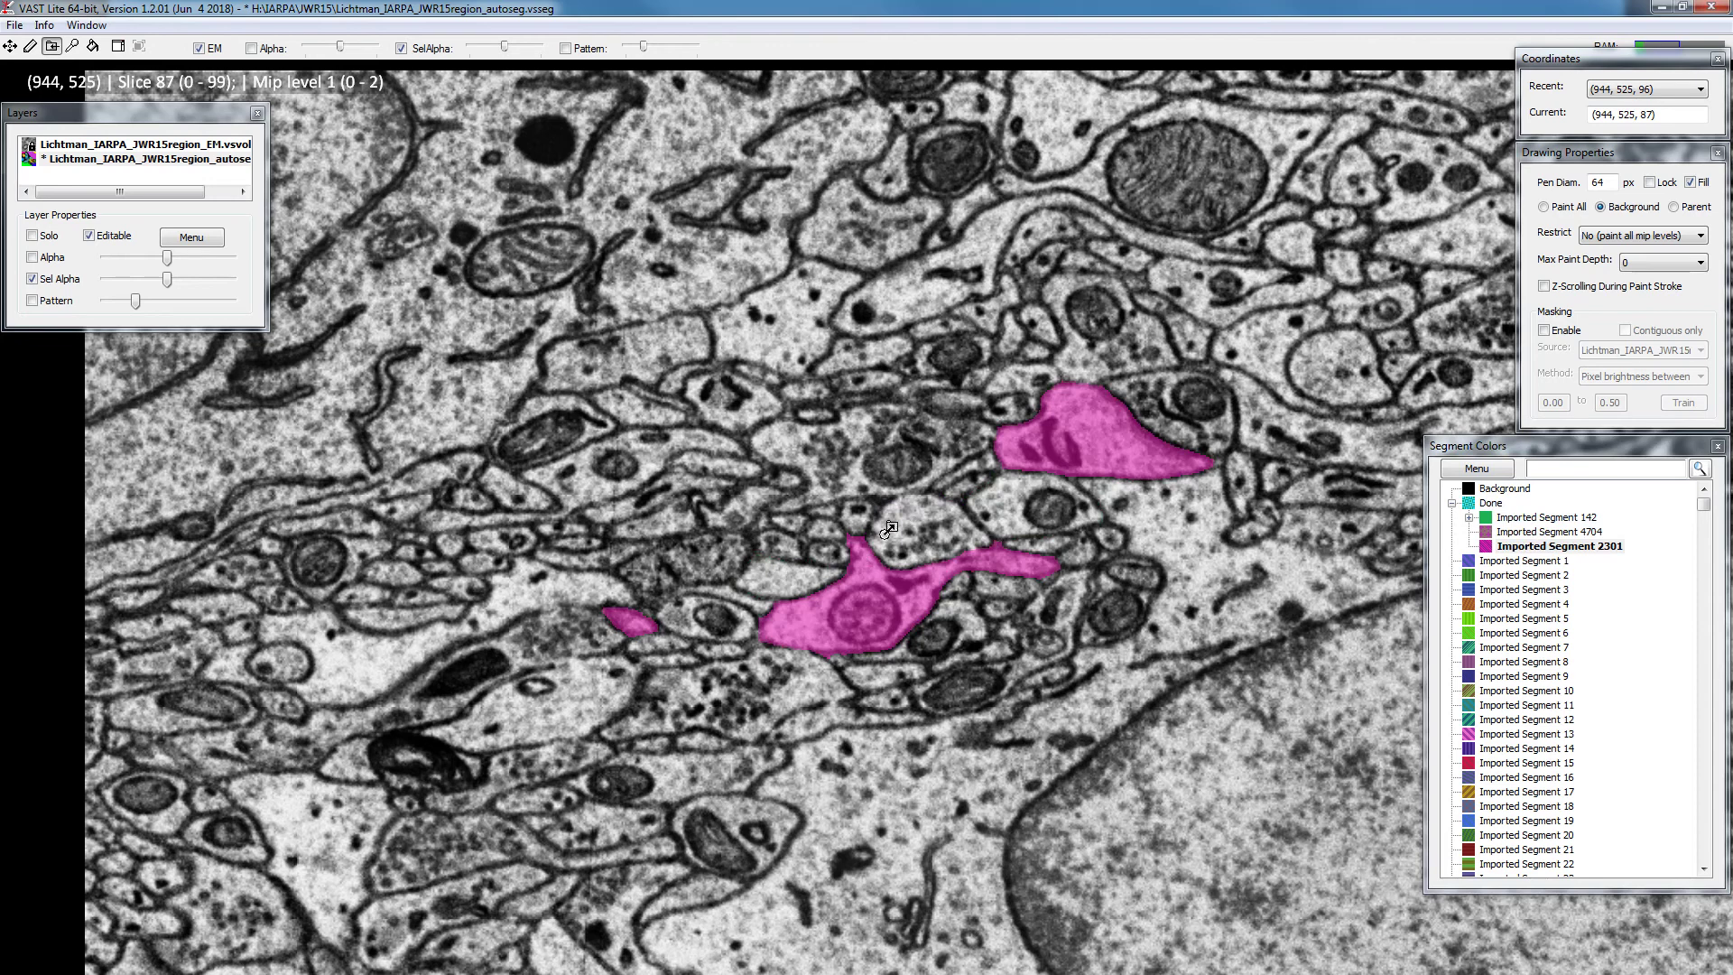
click(1488, 504)
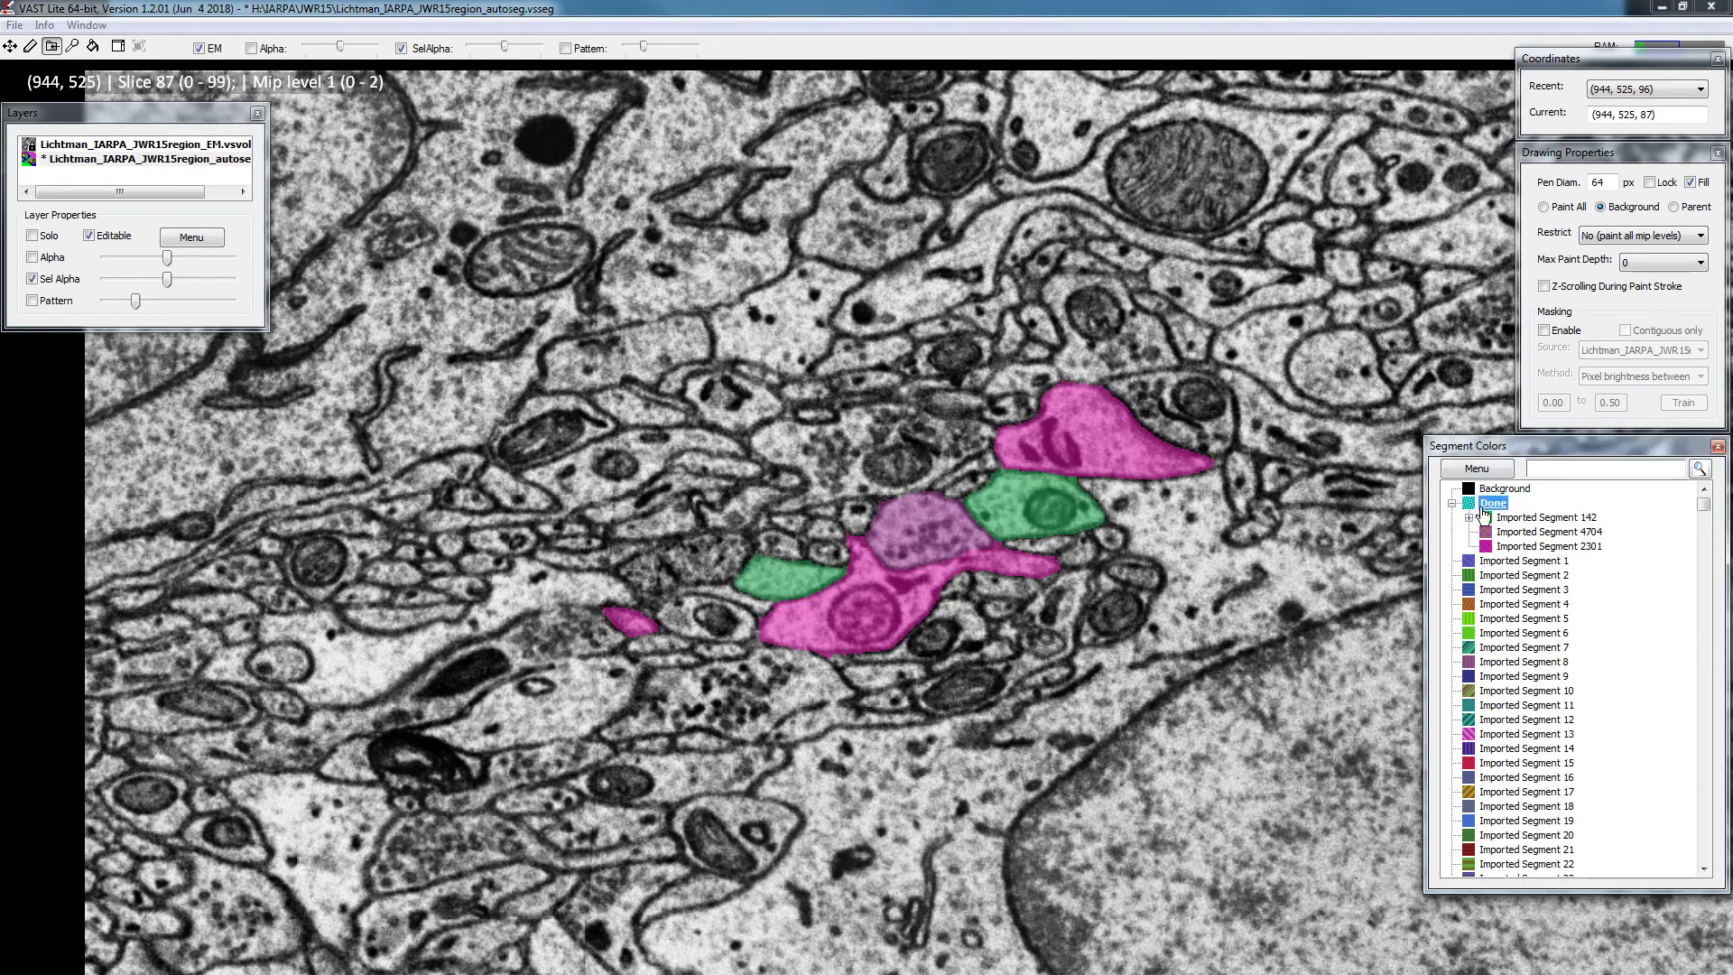
click(1524, 548)
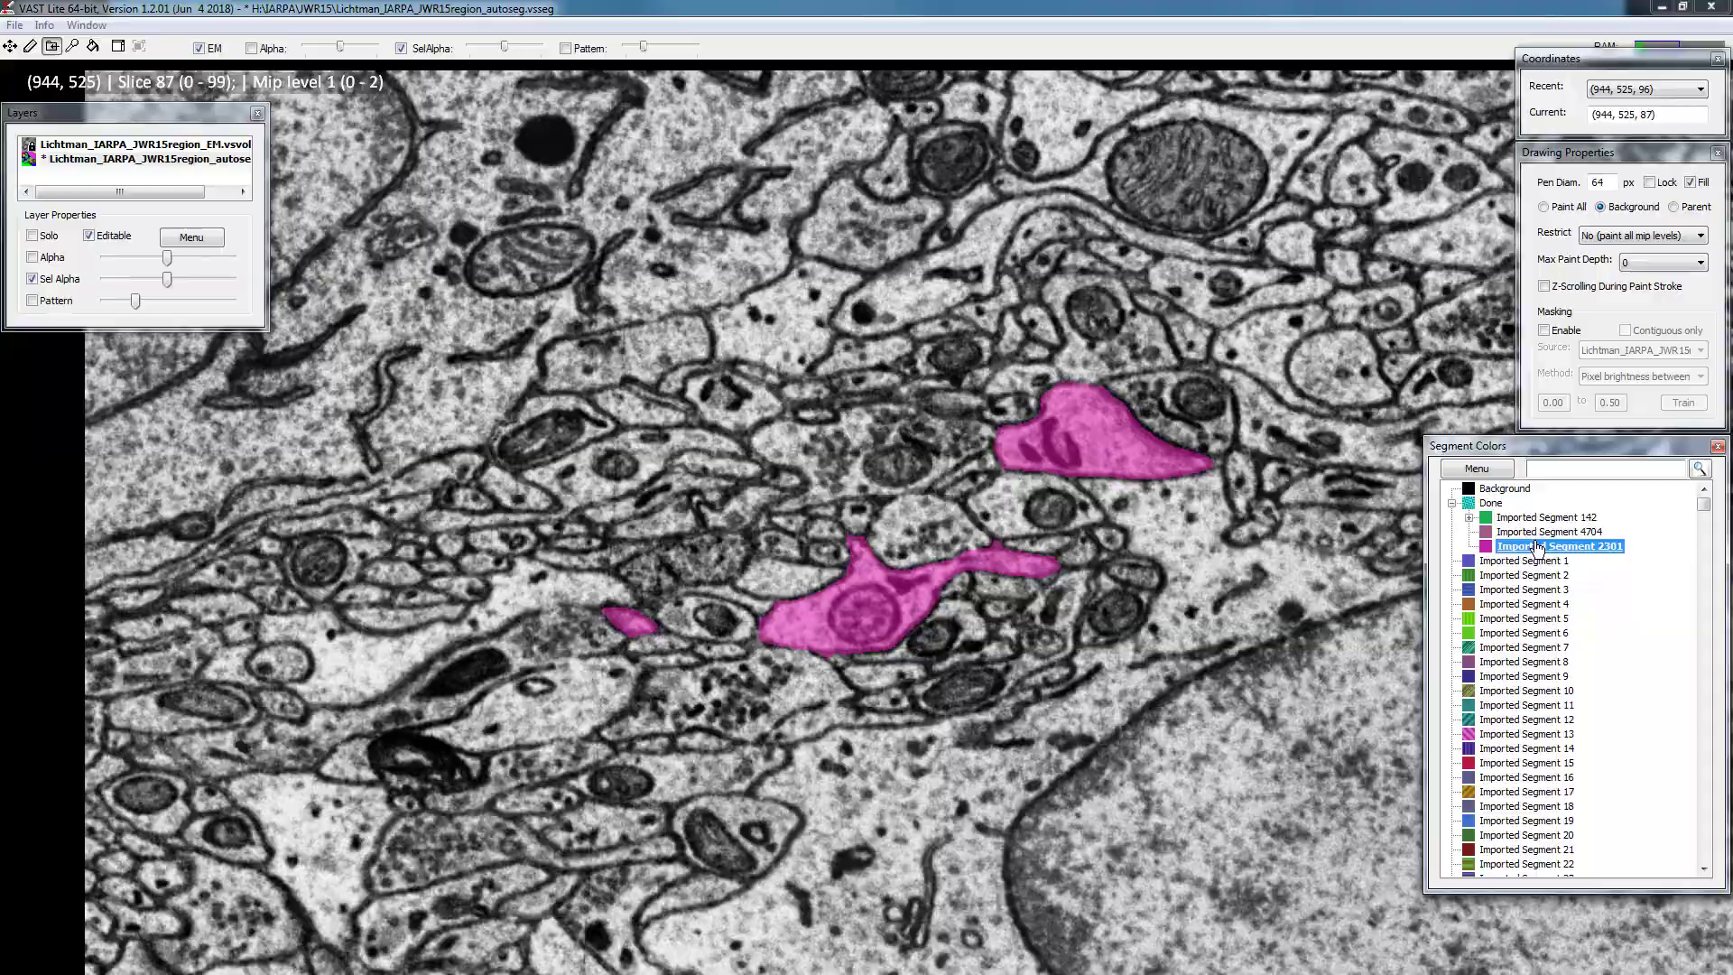
Scroll through the slices to check segment 2301
scroll(867, 578, up, 1)
scroll(866, 578, up, 20)
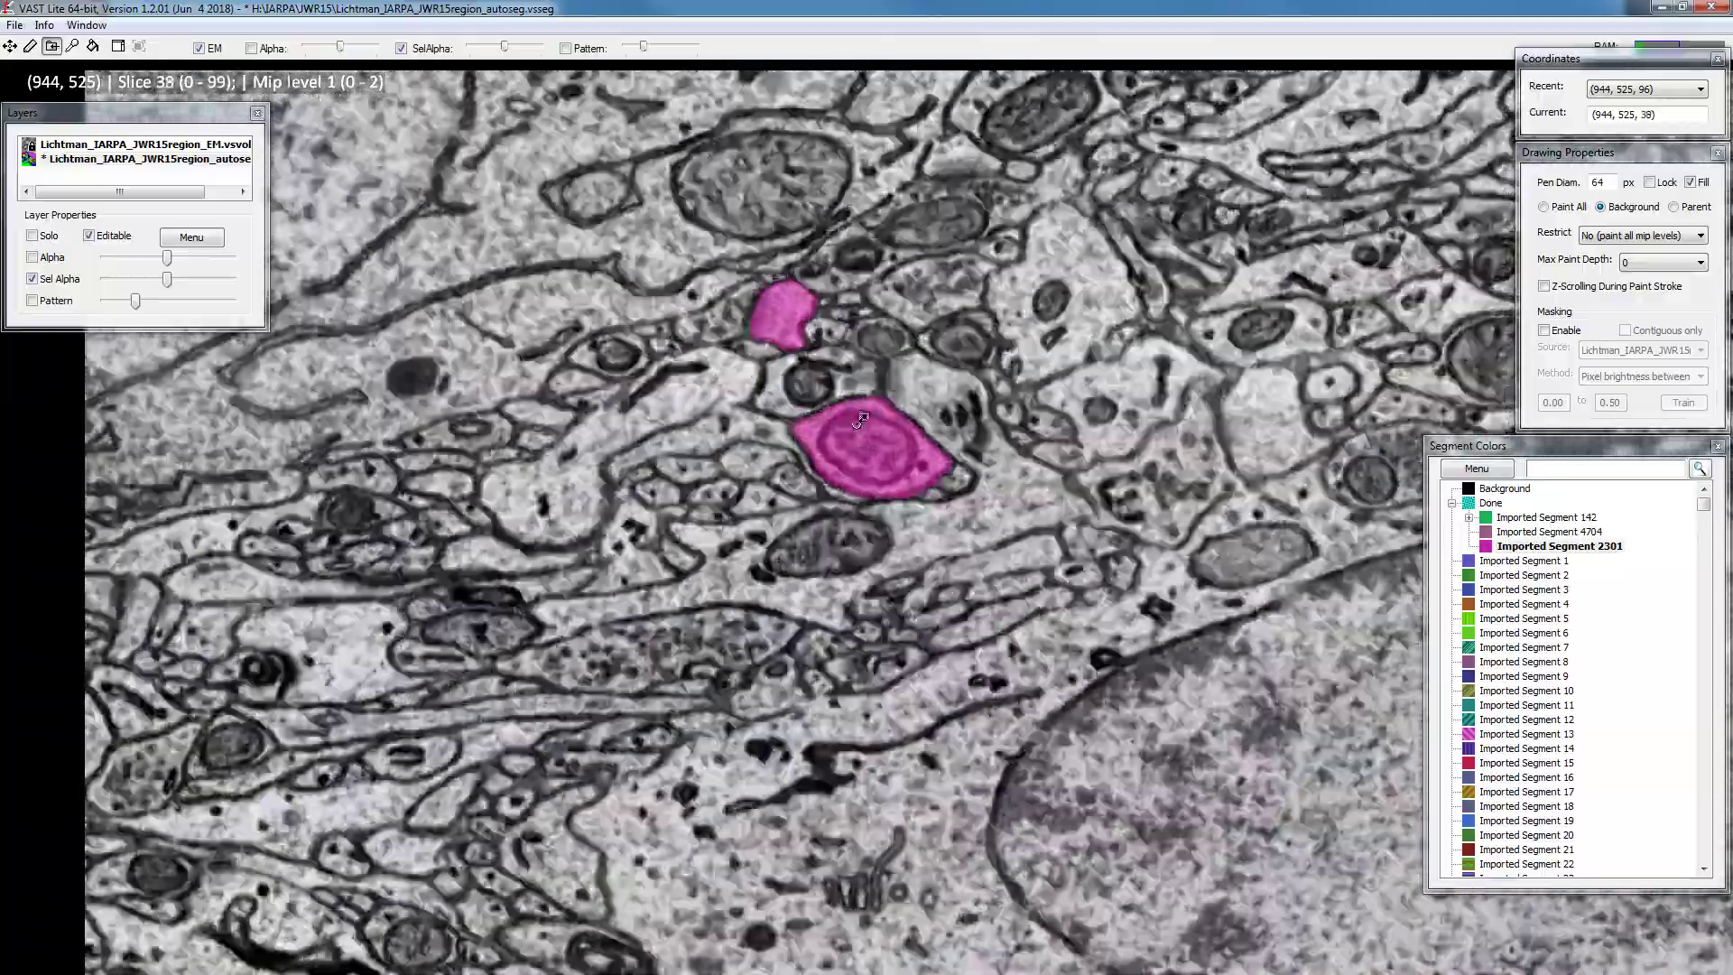
scroll(859, 443, down, 7)
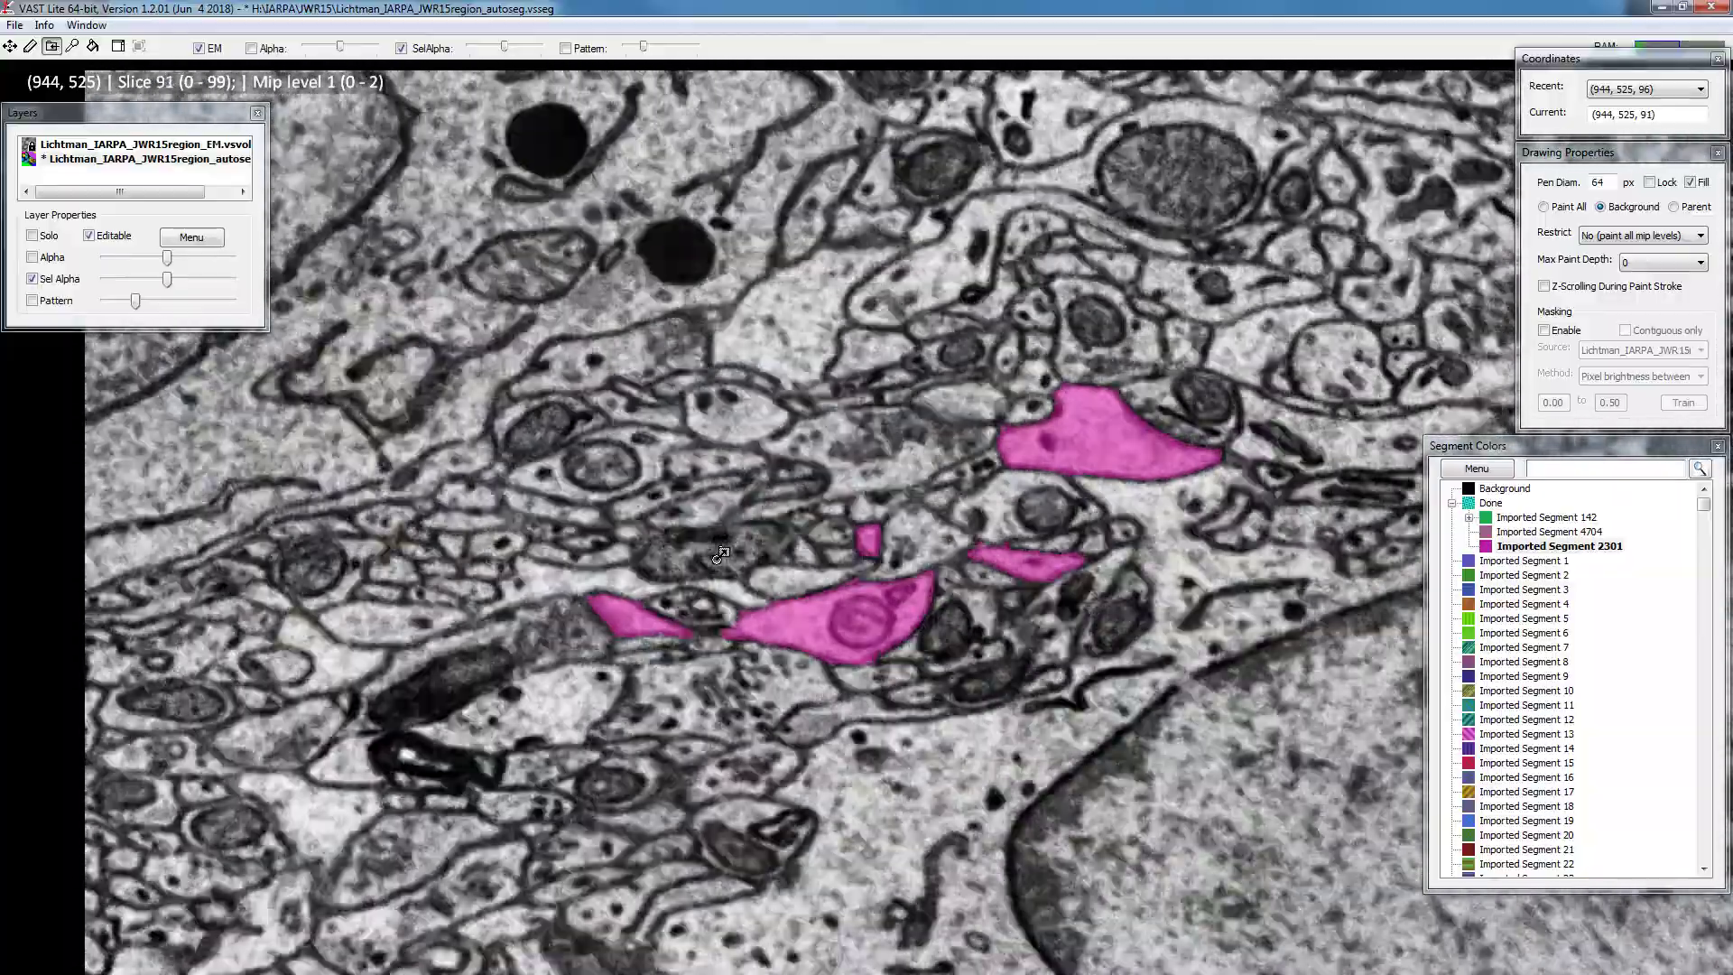
scroll(621, 584, up, 7)
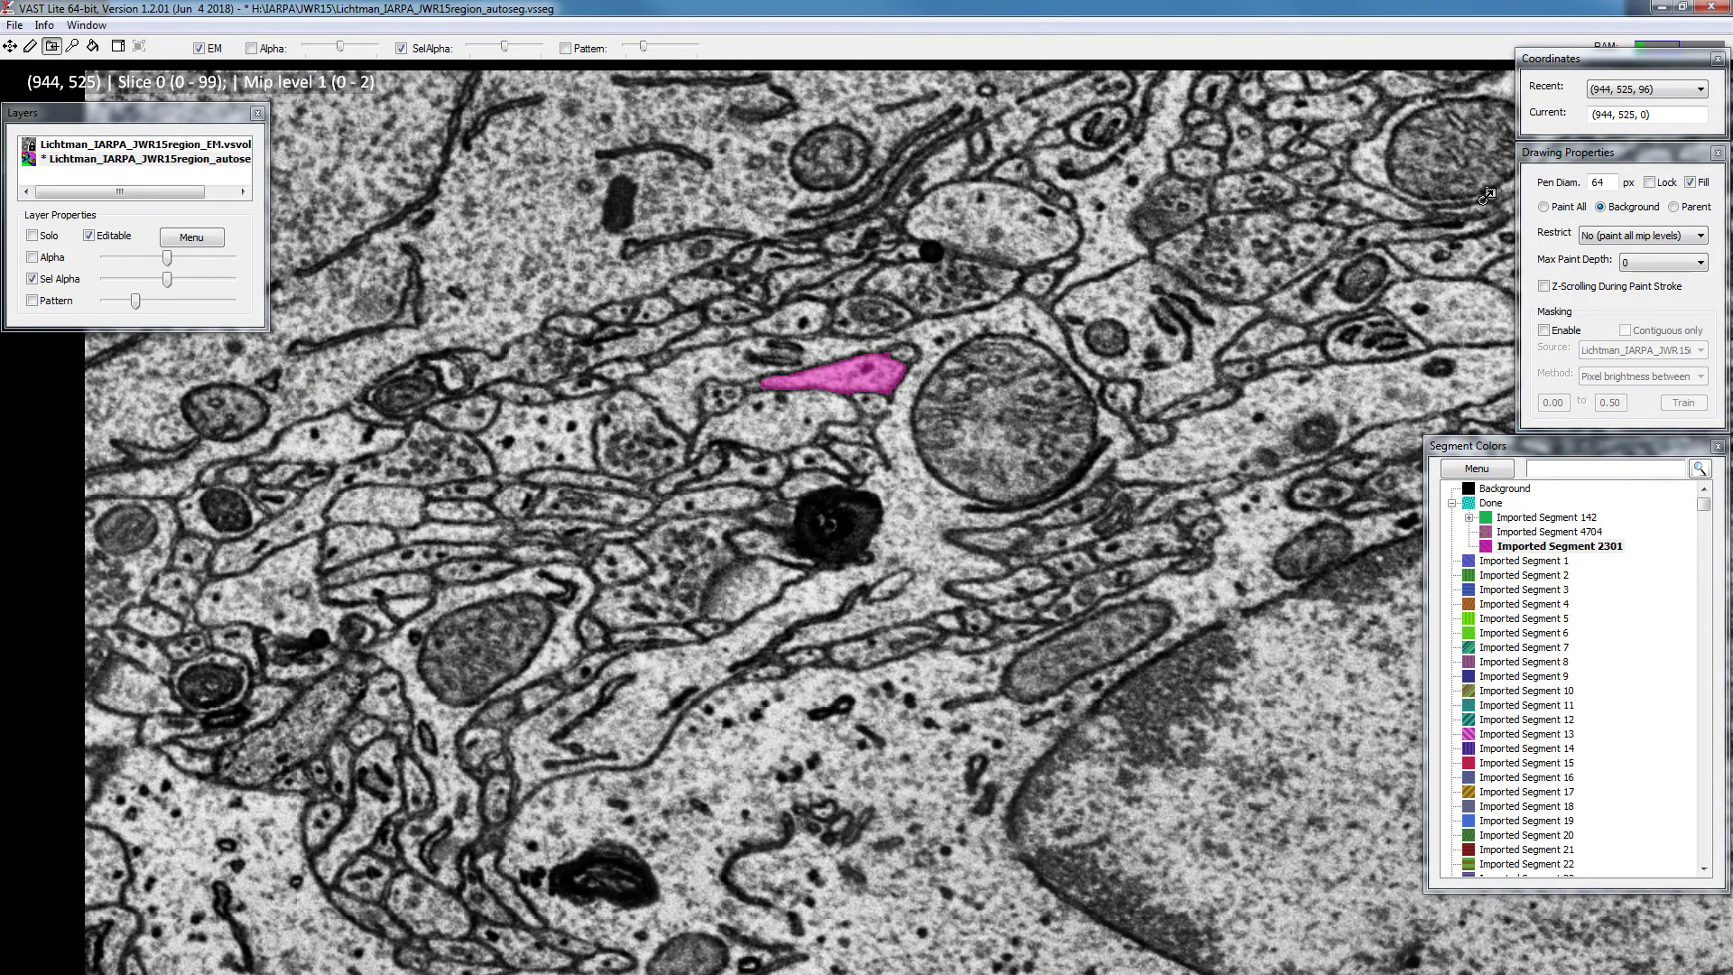
Add the teal segment 3357 and the large green segment 180 to Done
click(1491, 505)
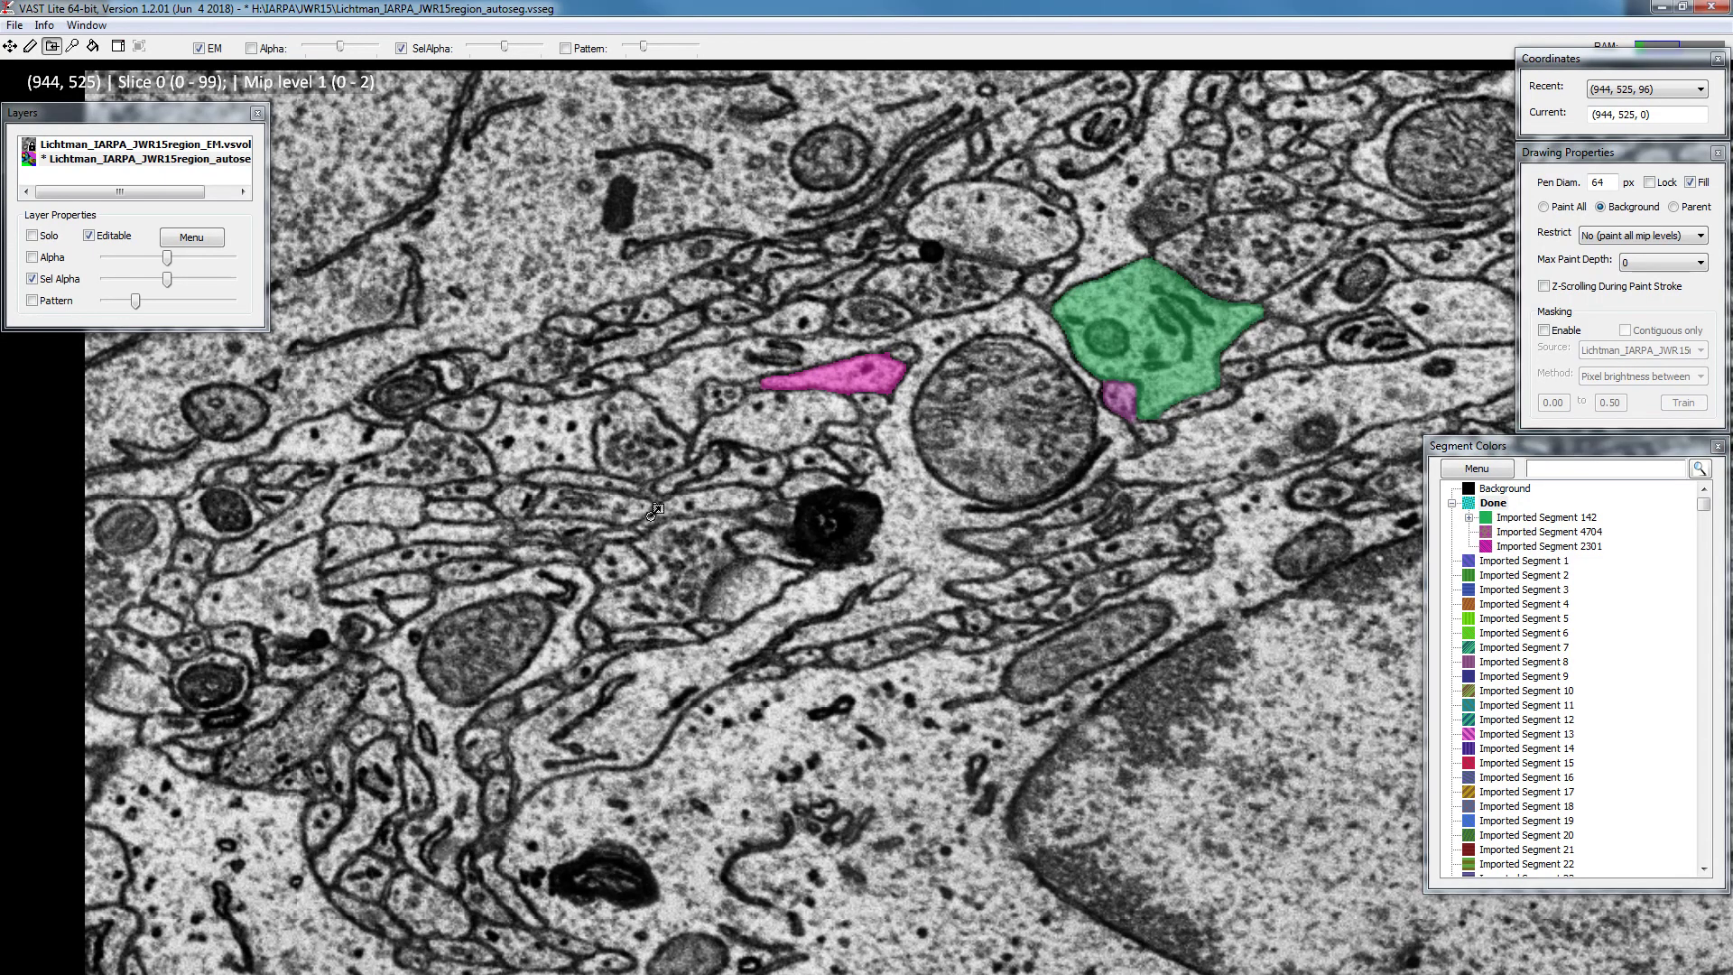
click(747, 582)
scroll(713, 568, down, 11)
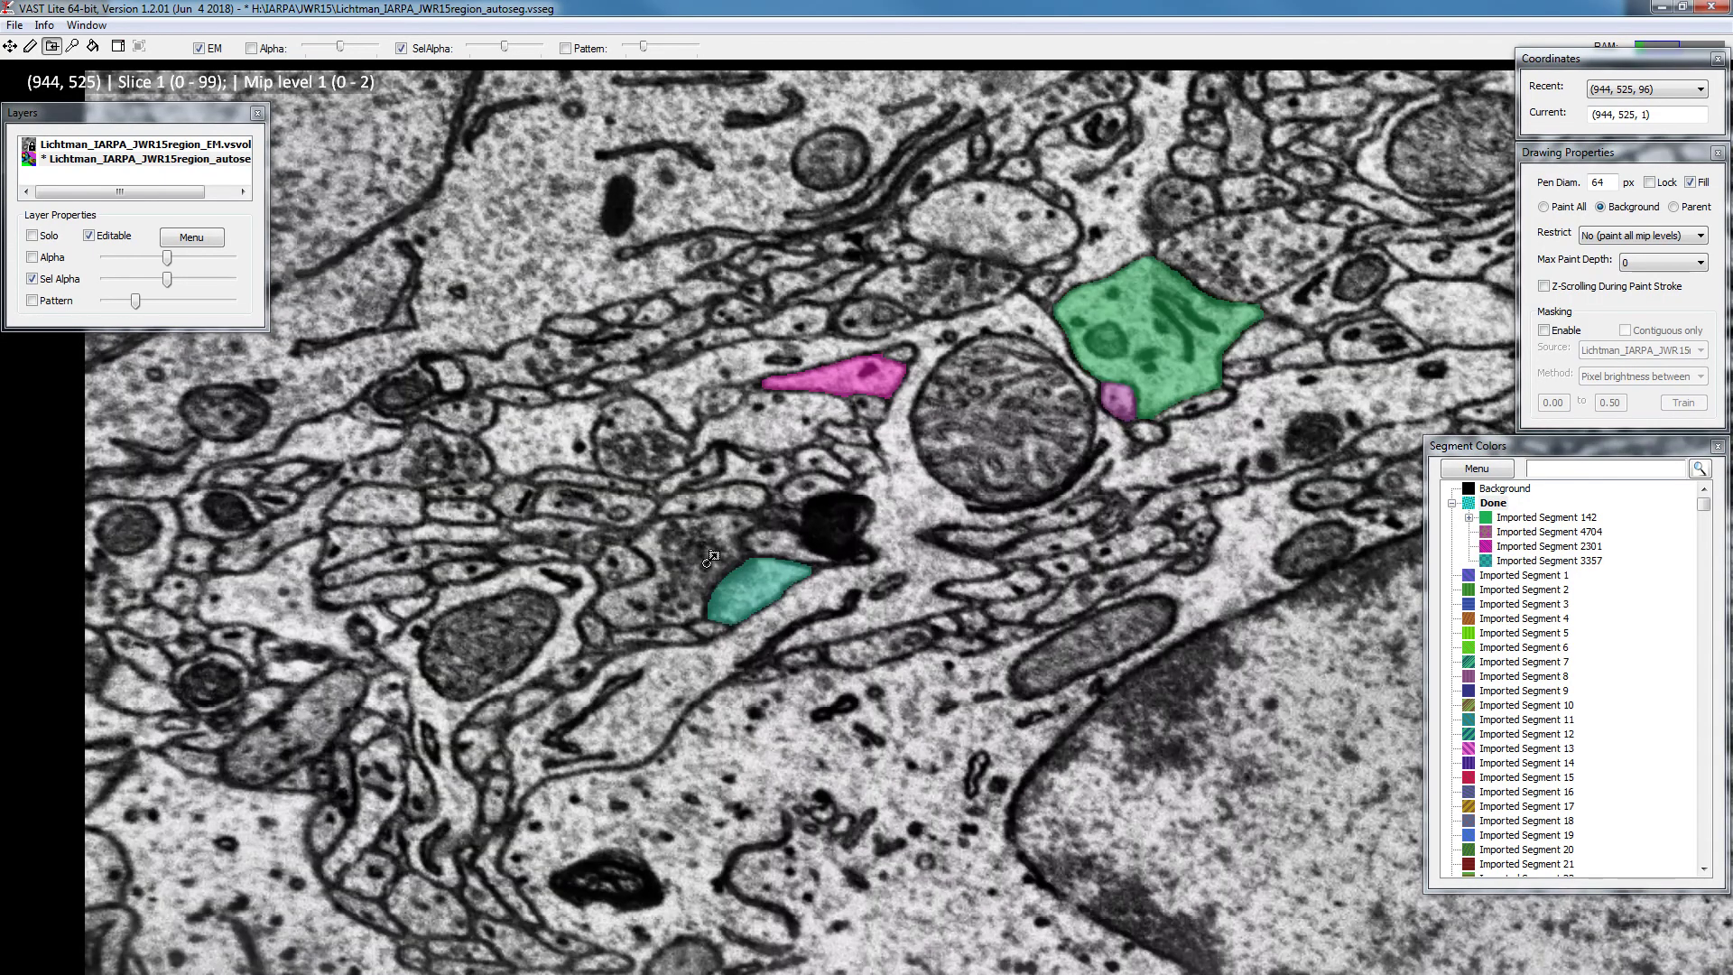
scroll(701, 568, up, 8)
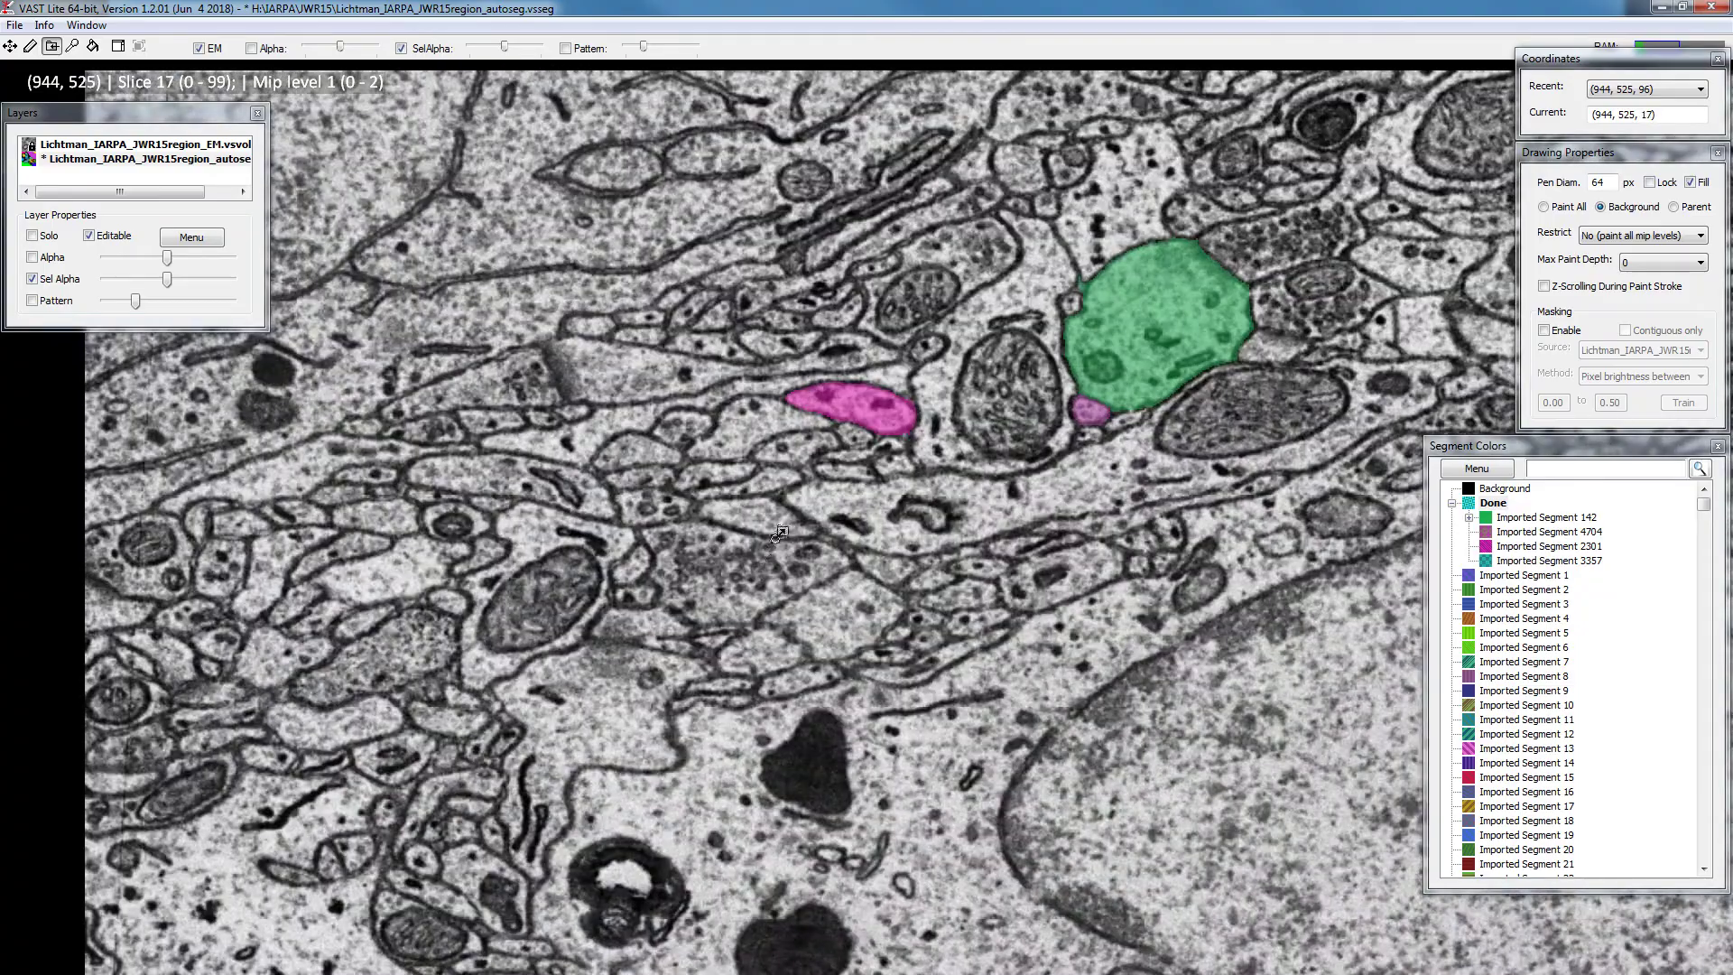
scroll(756, 552, up, 3)
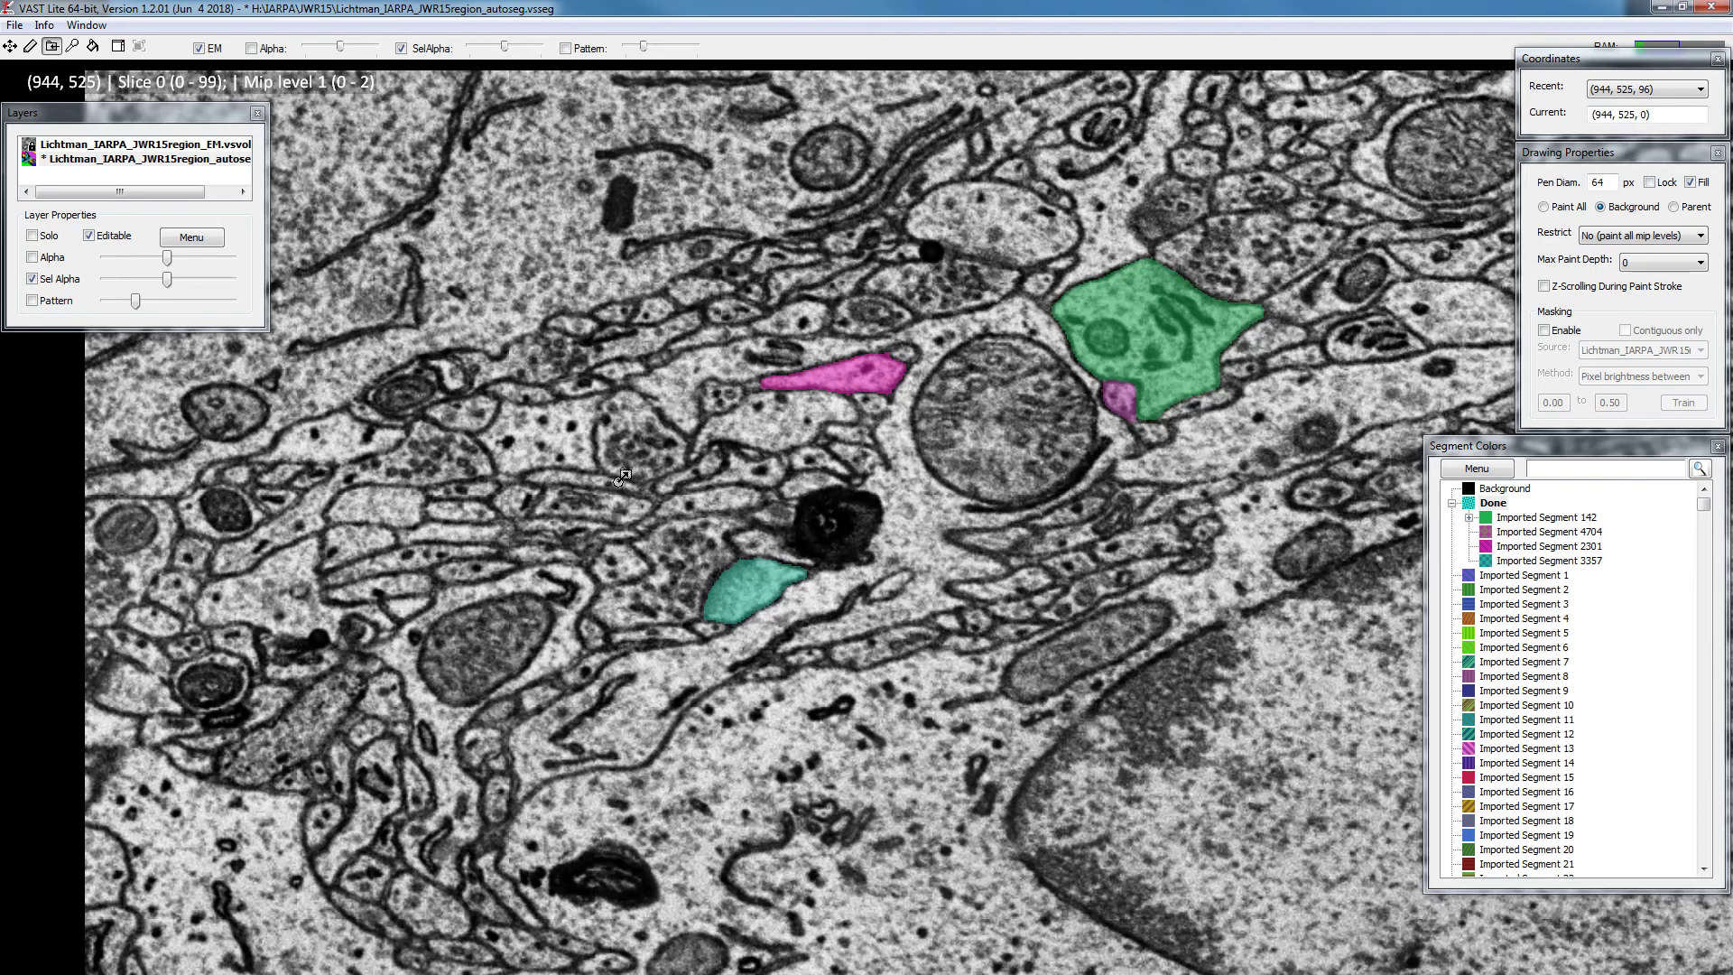
click(659, 692)
drag(632, 746, 782, 560)
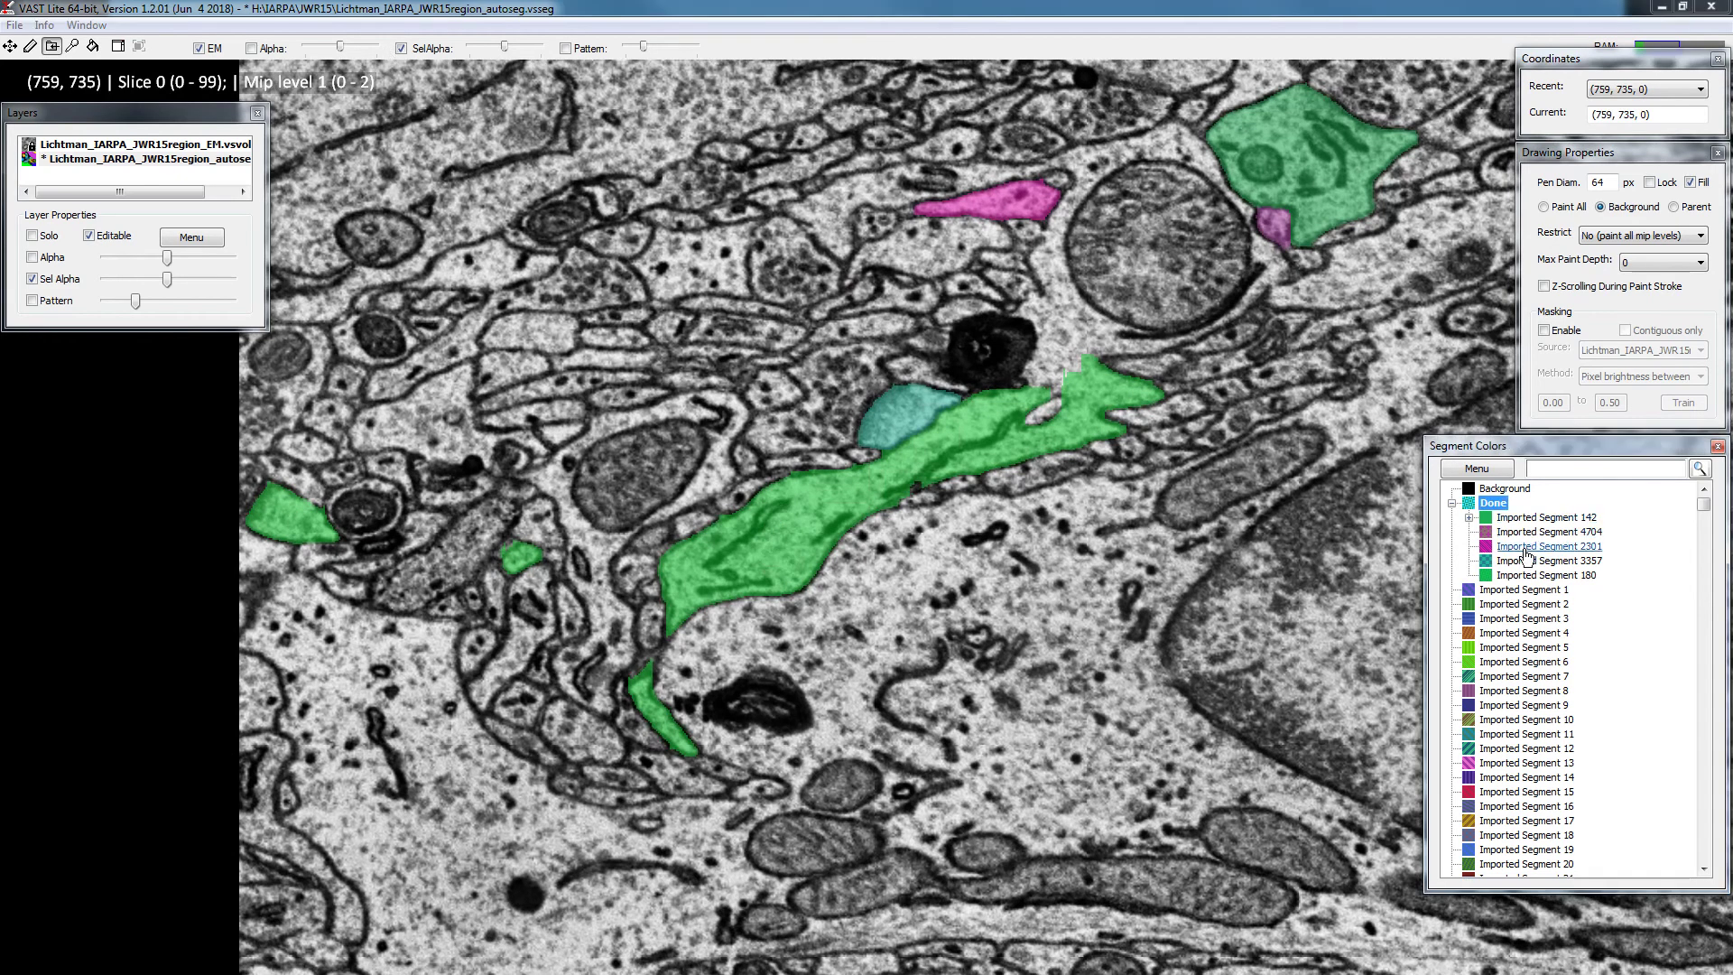
shift+click(801, 512)
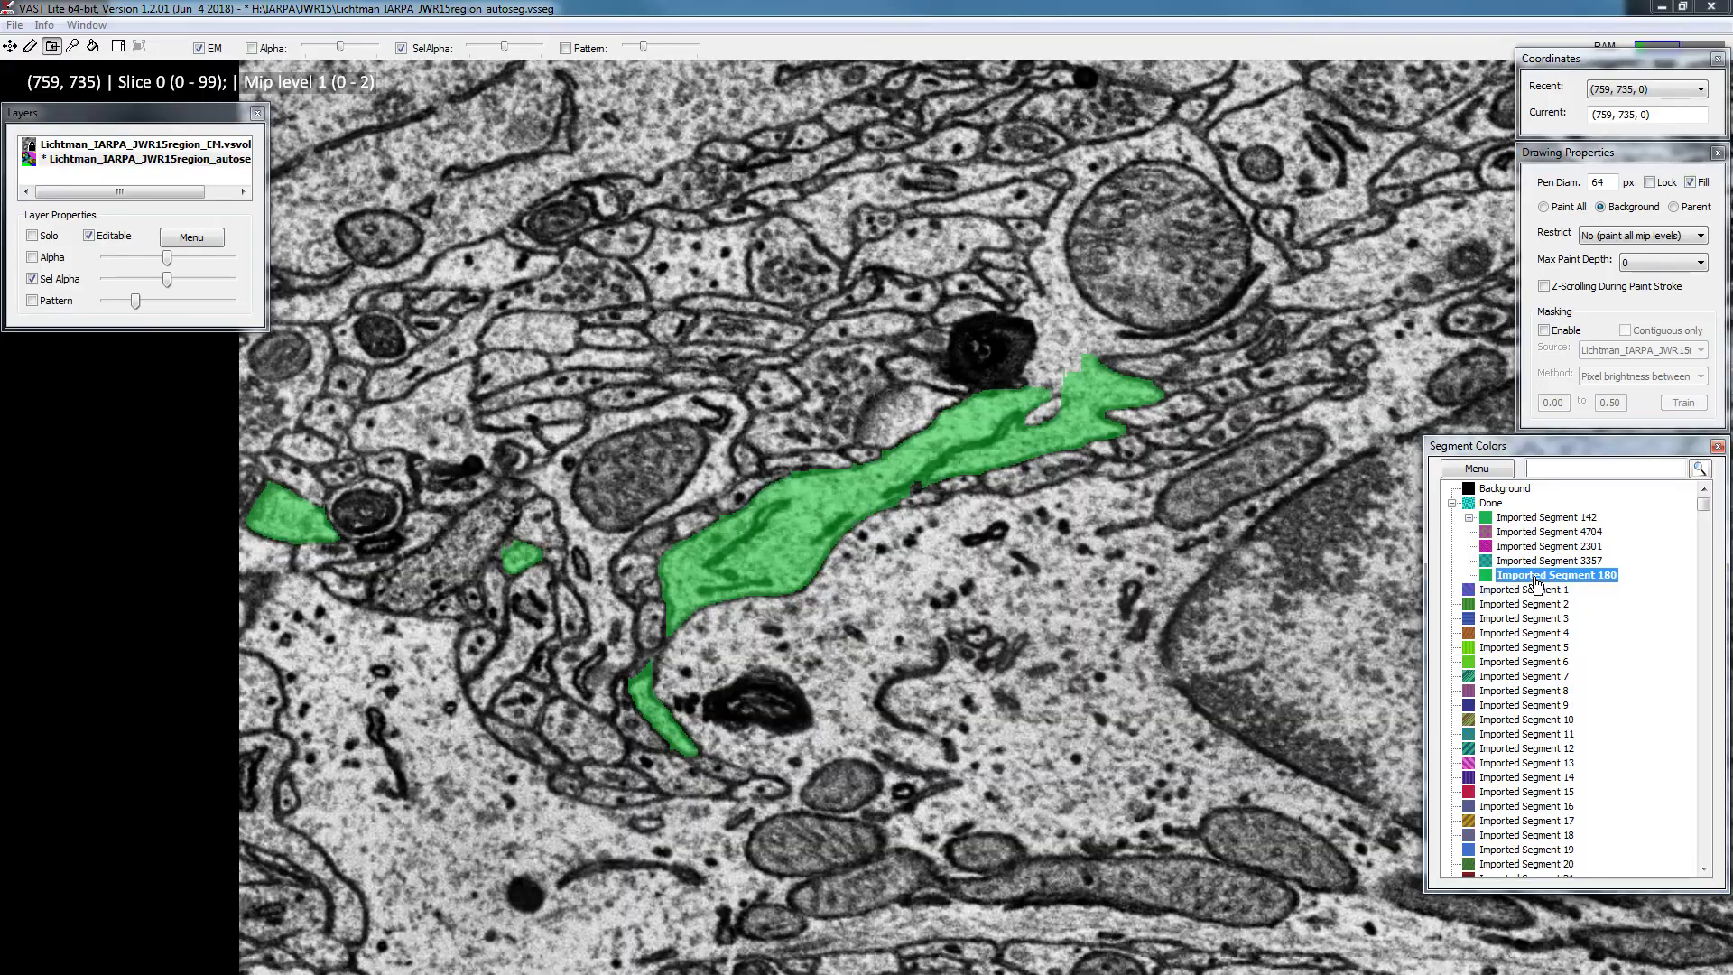
scroll(663, 574, down, 1)
scroll(626, 532, down, 20)
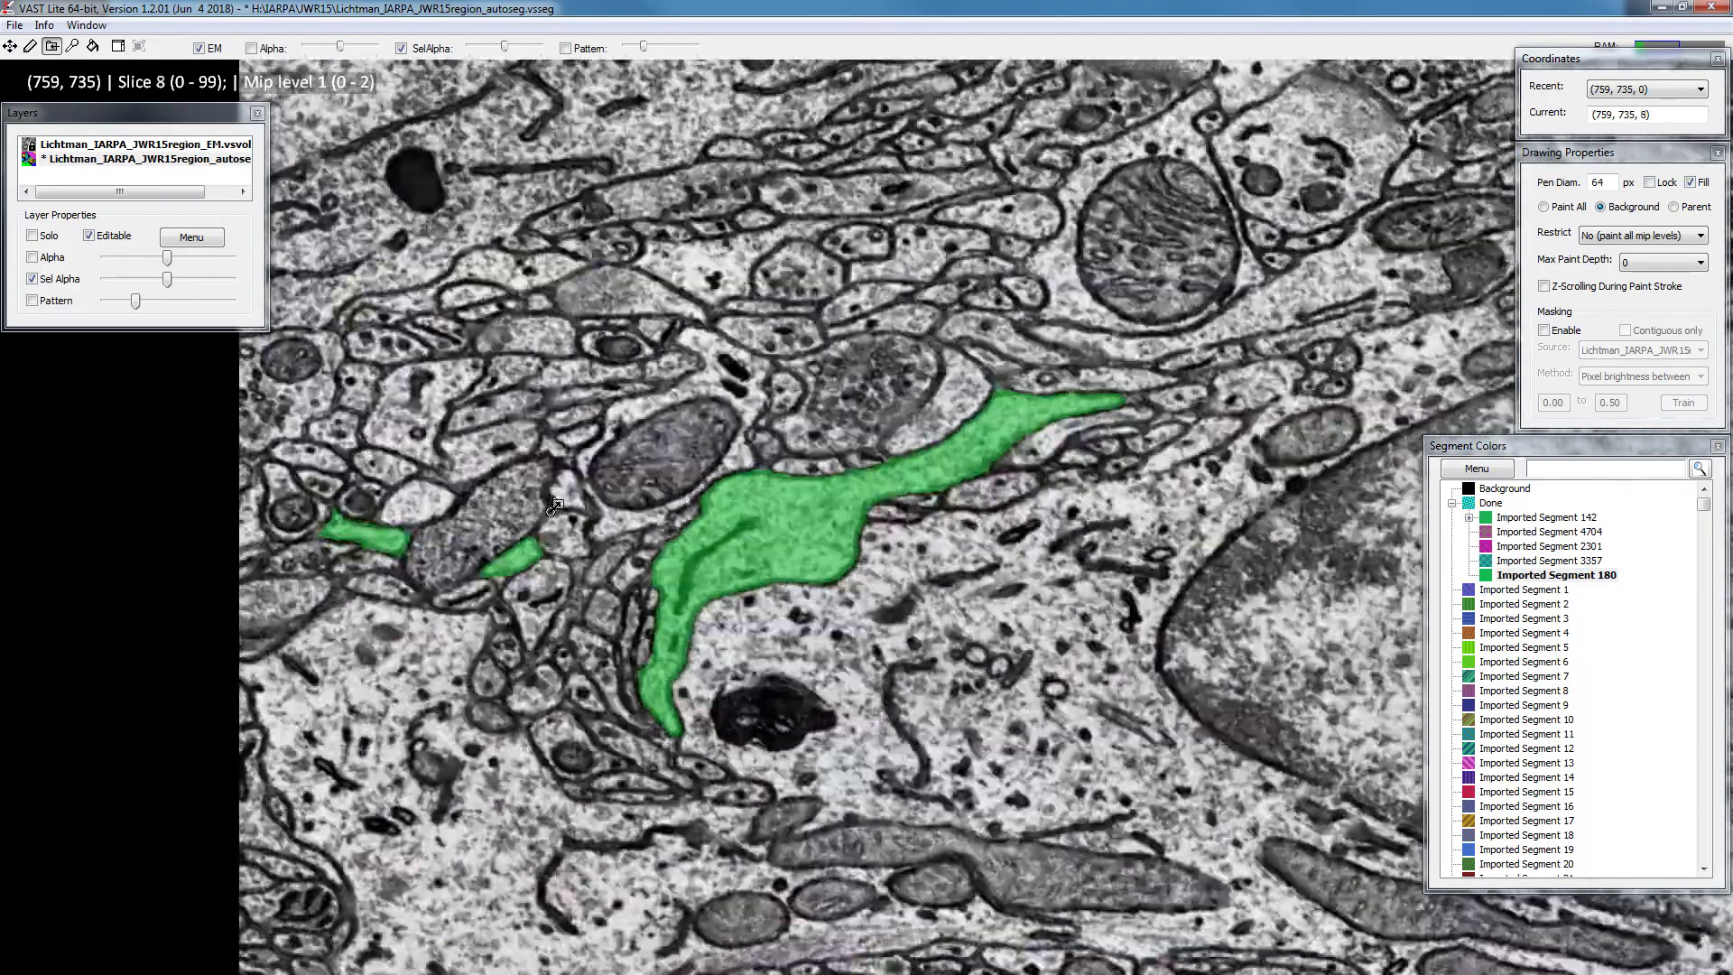
scroll(578, 533, up, 6)
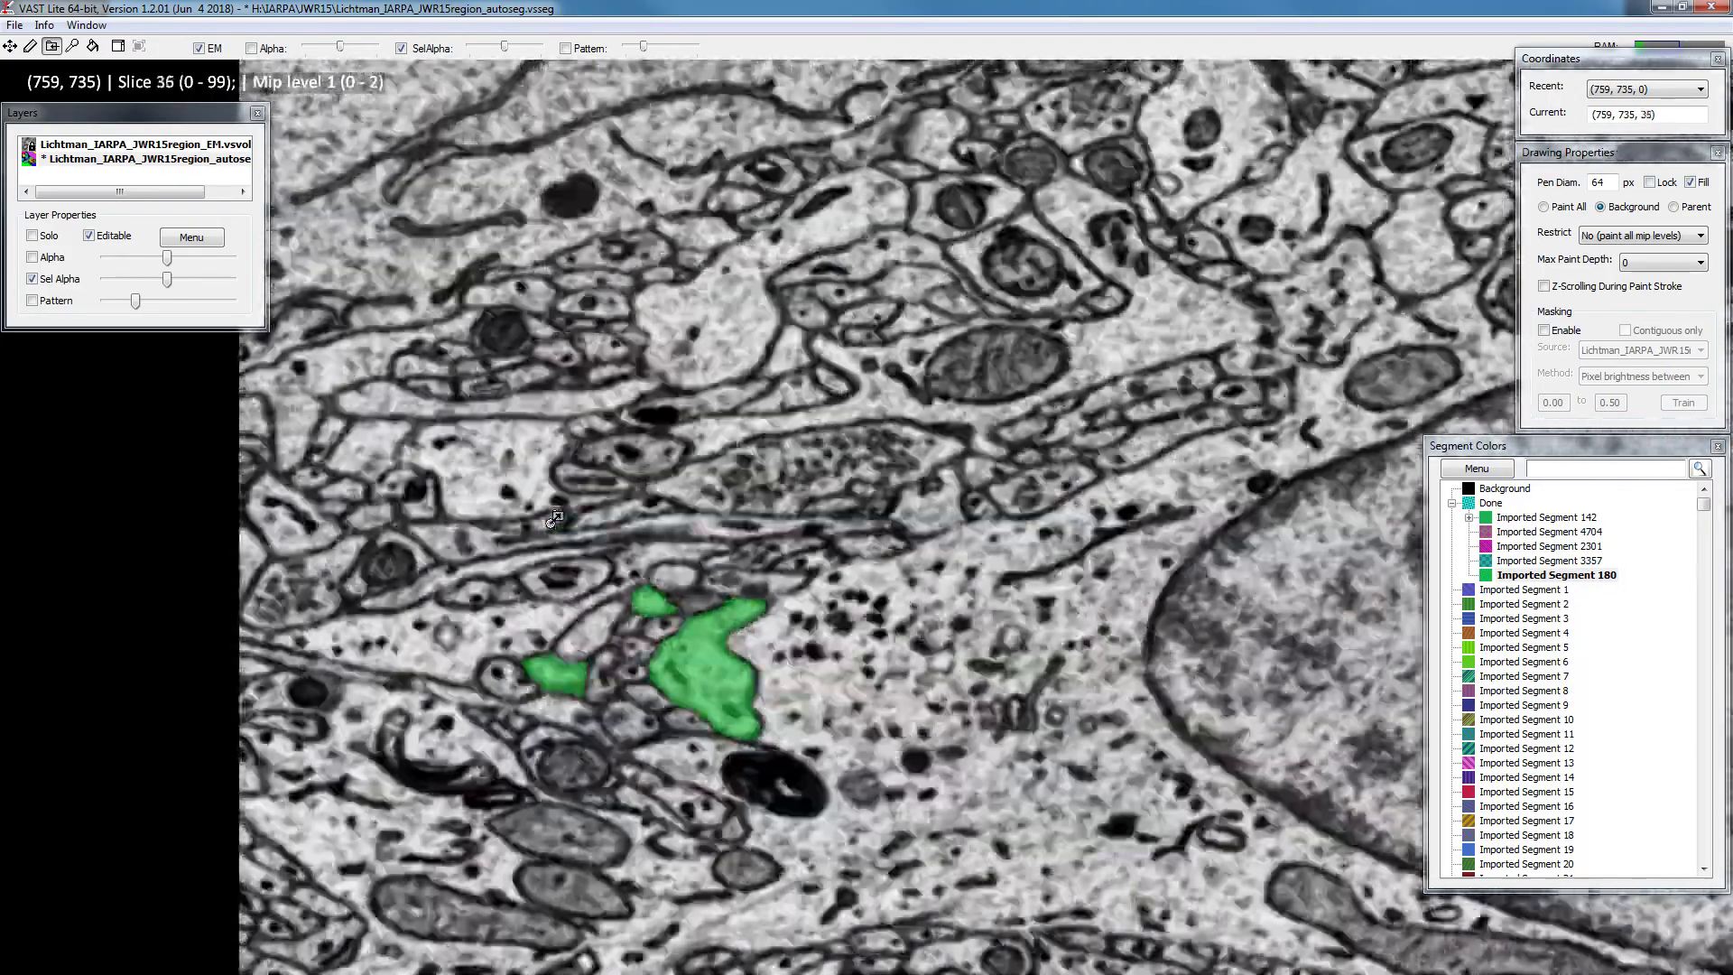
scroll(614, 557, down, 2)
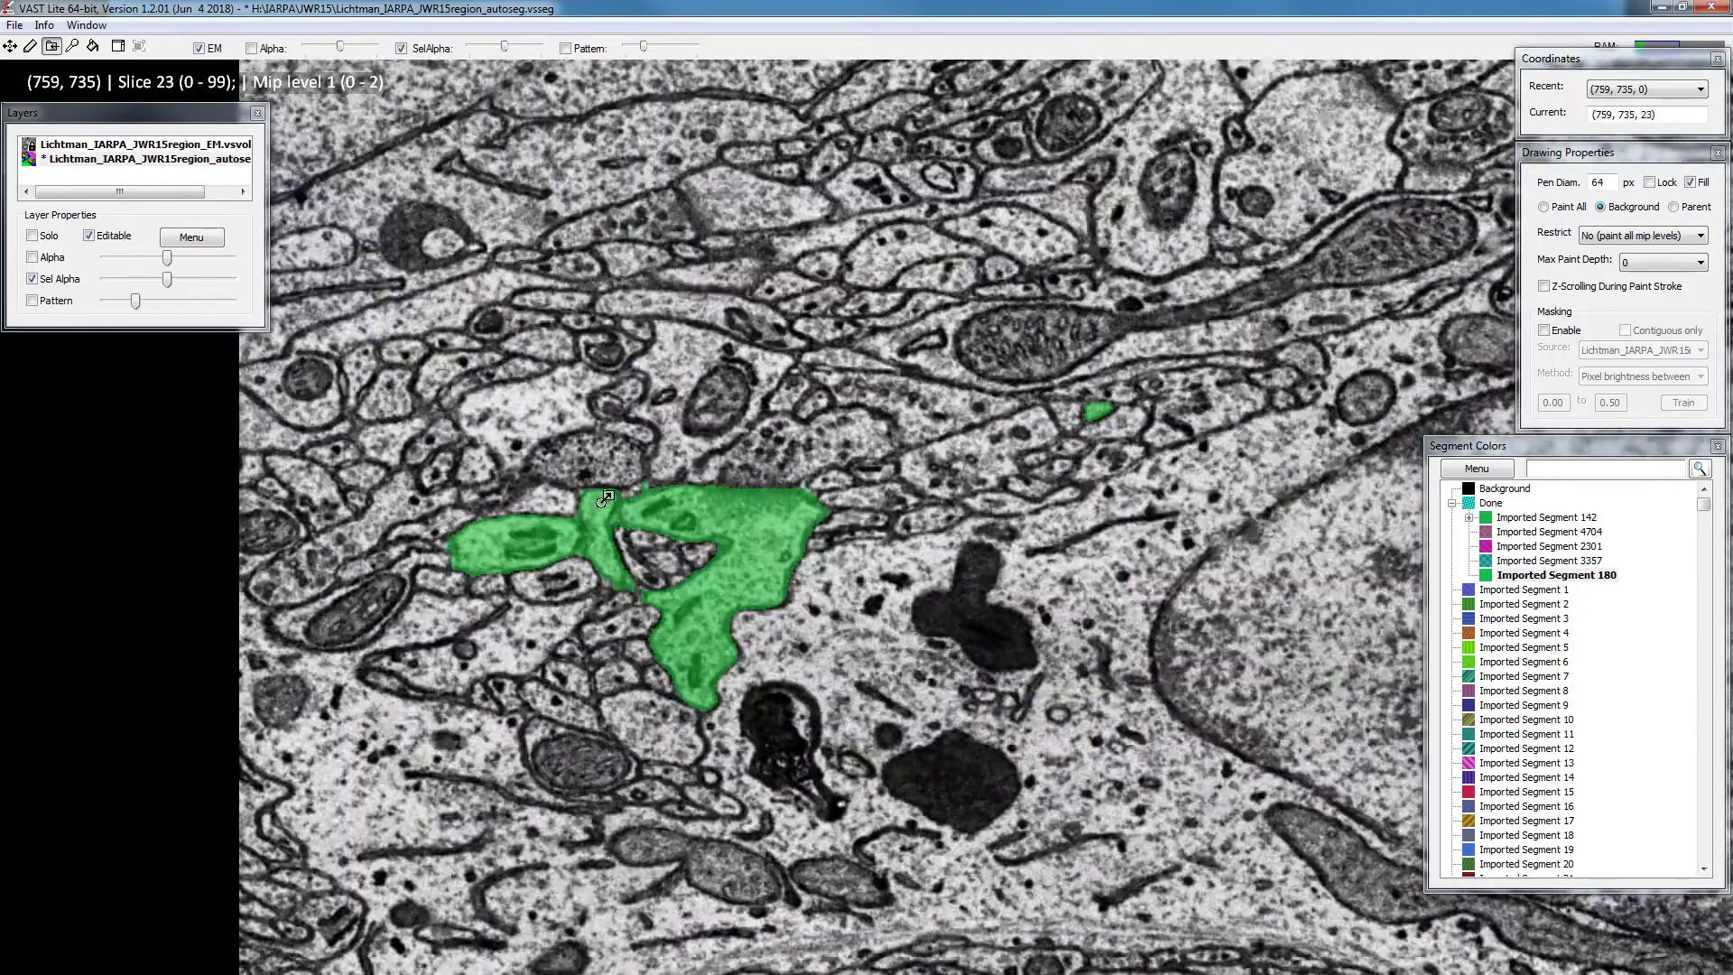
scroll(646, 420, down, 9)
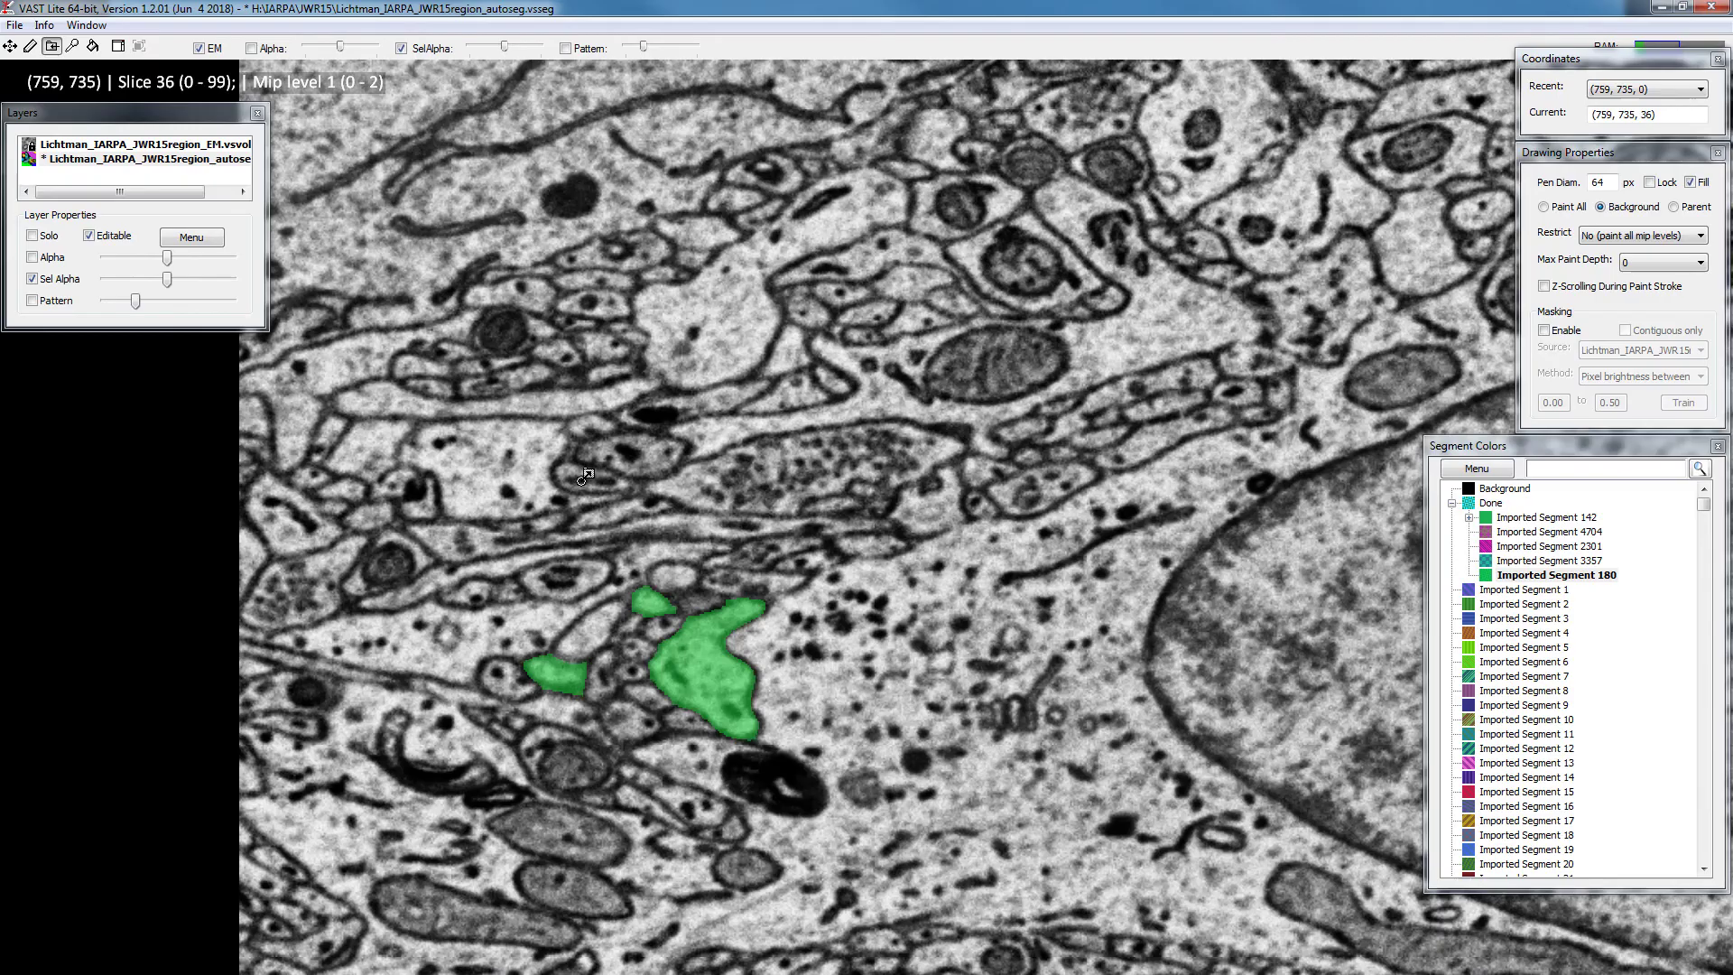
click(1517, 579)
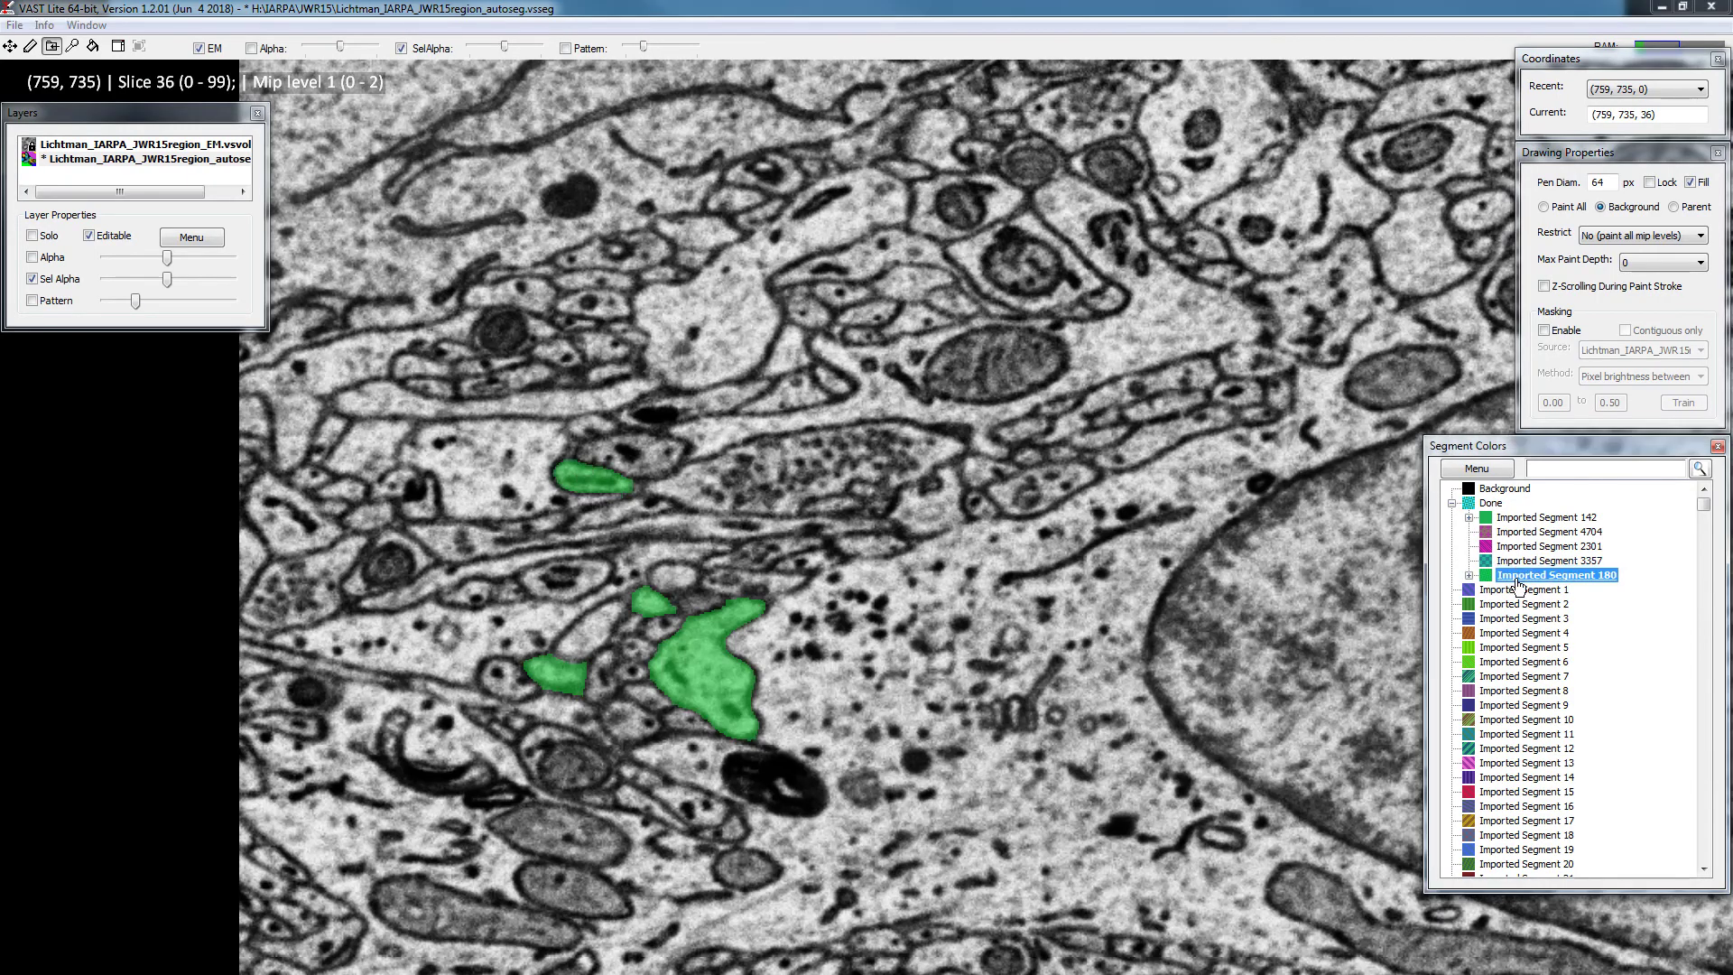
scroll(639, 524, down, 1)
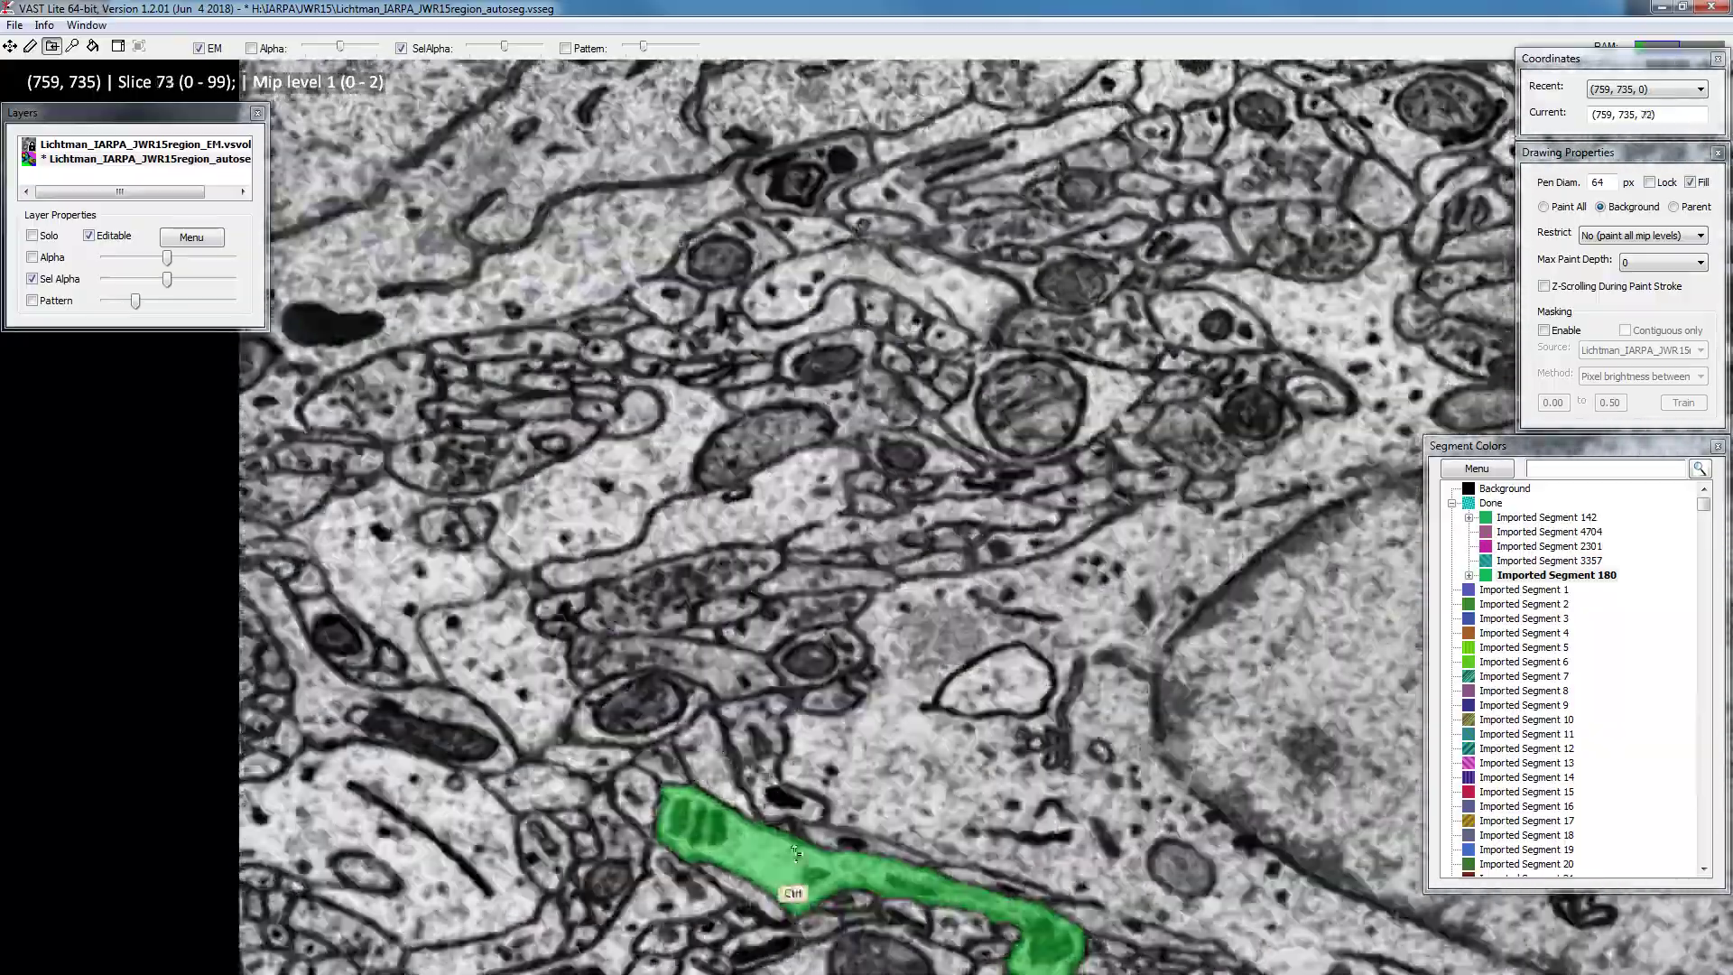
drag(796, 853, 506, 444)
scroll(505, 444, down, 12)
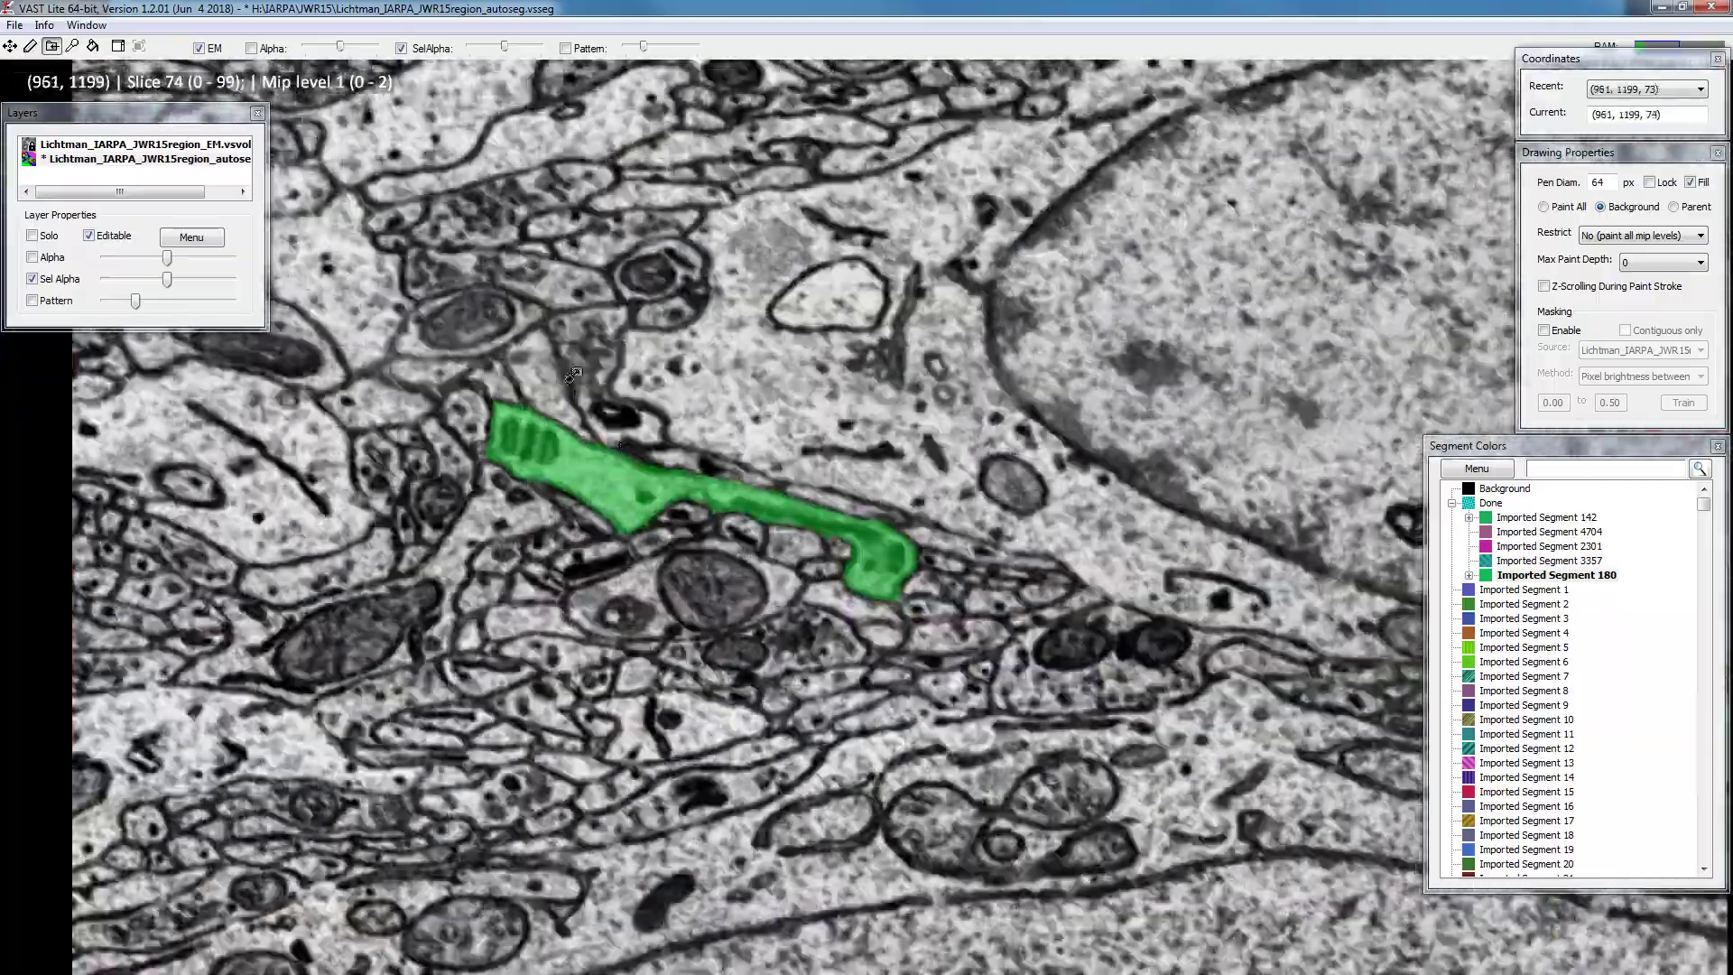
scroll(505, 444, down, 13)
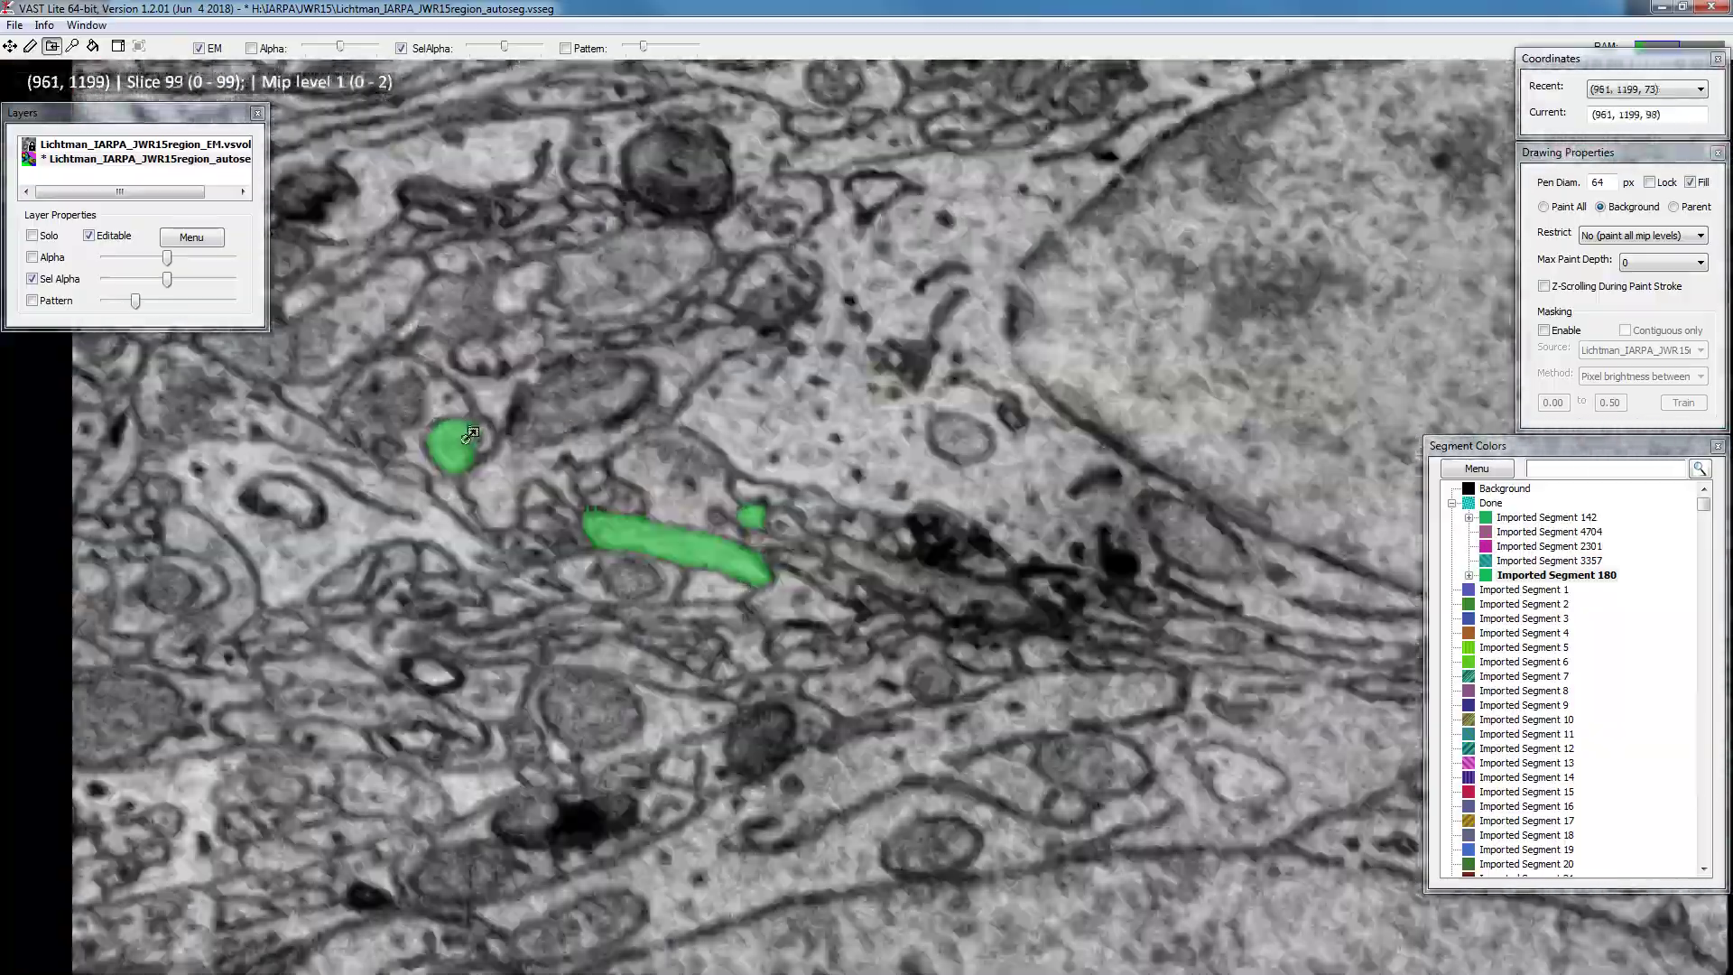
scroll(463, 436, up, 20)
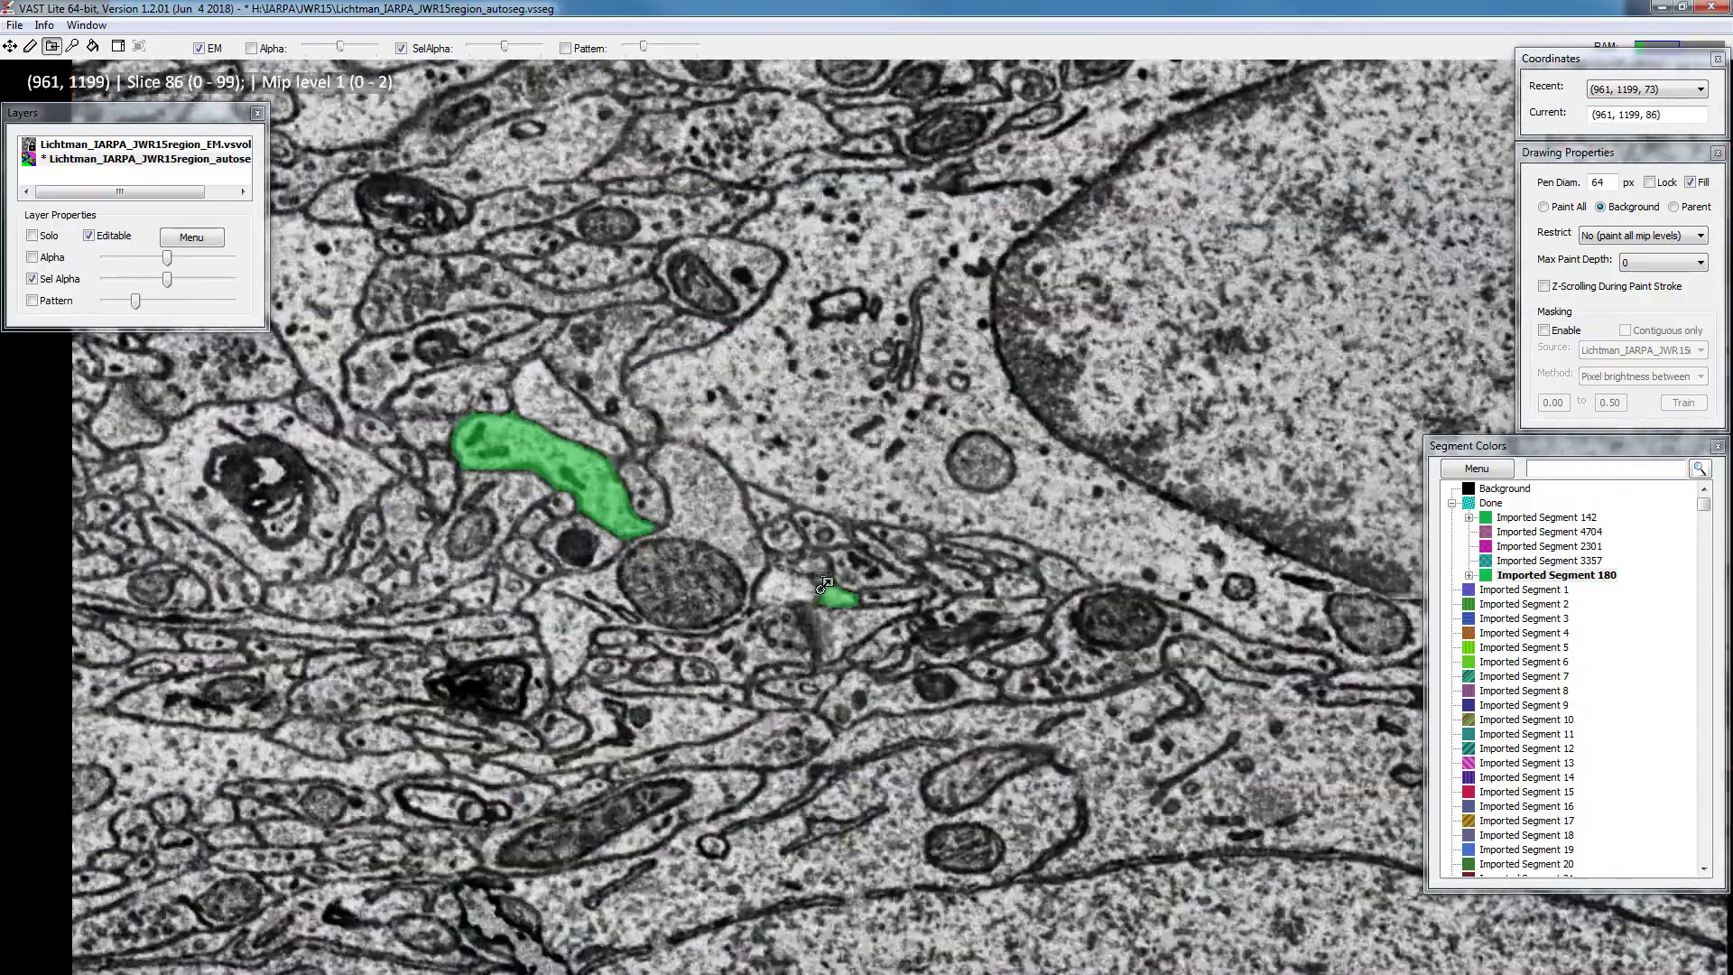
scroll(858, 597, up, 1)
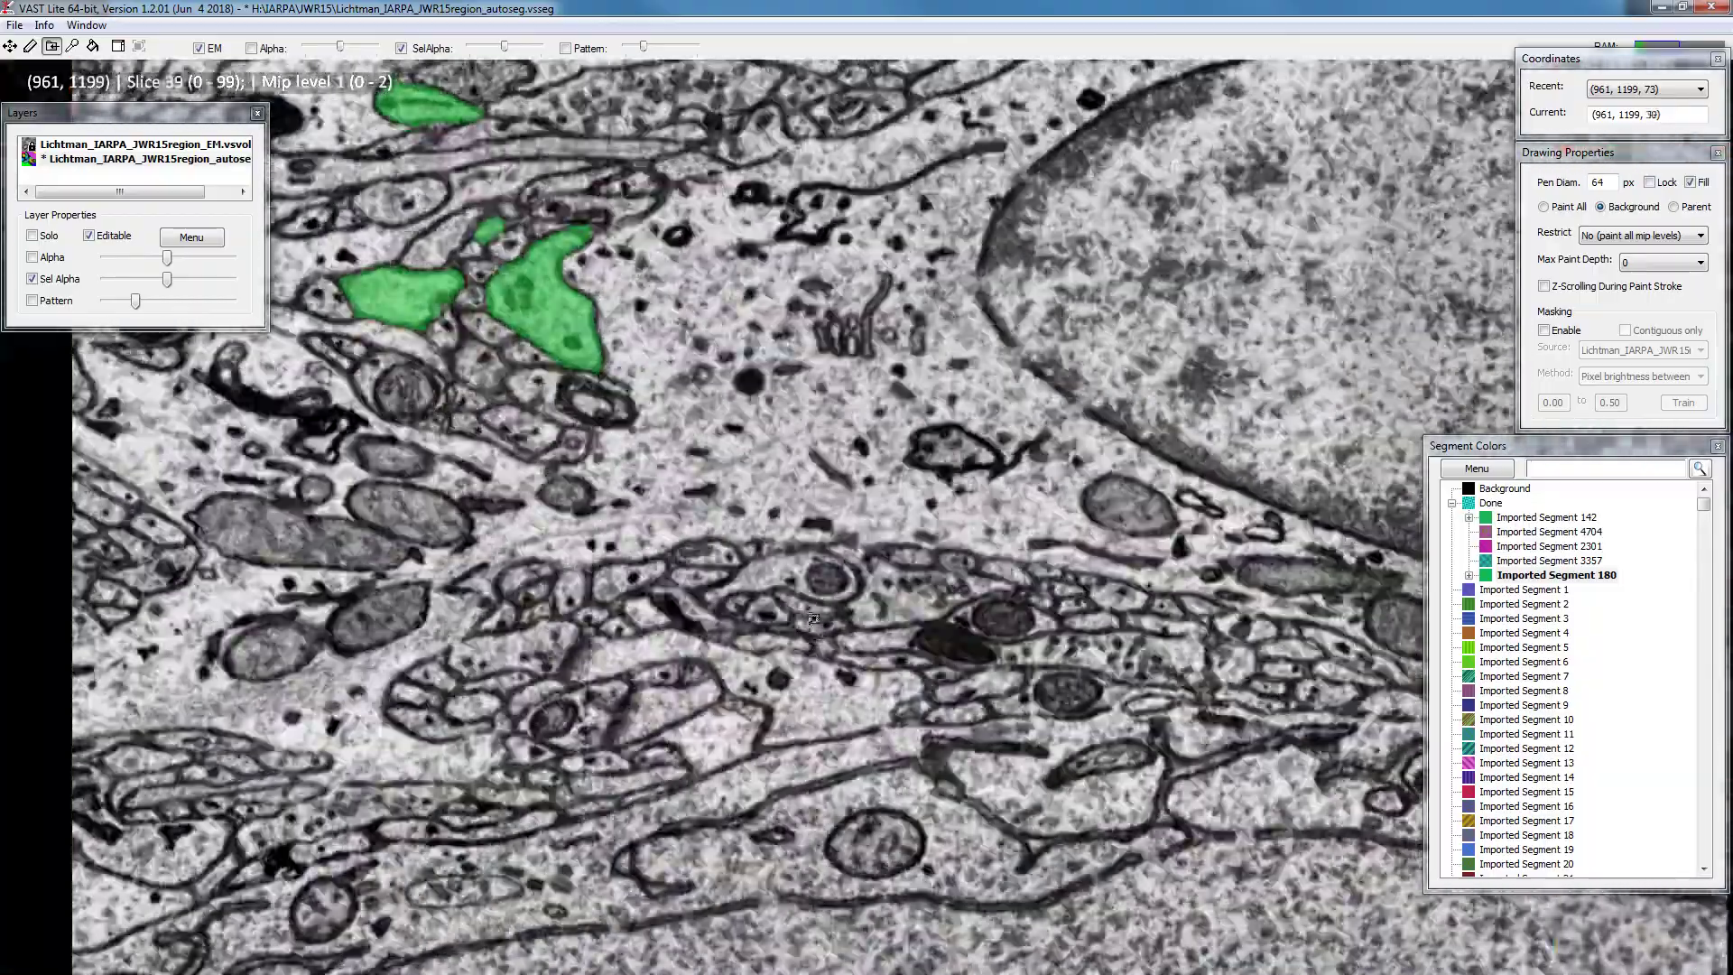
scroll(919, 603, down, 8)
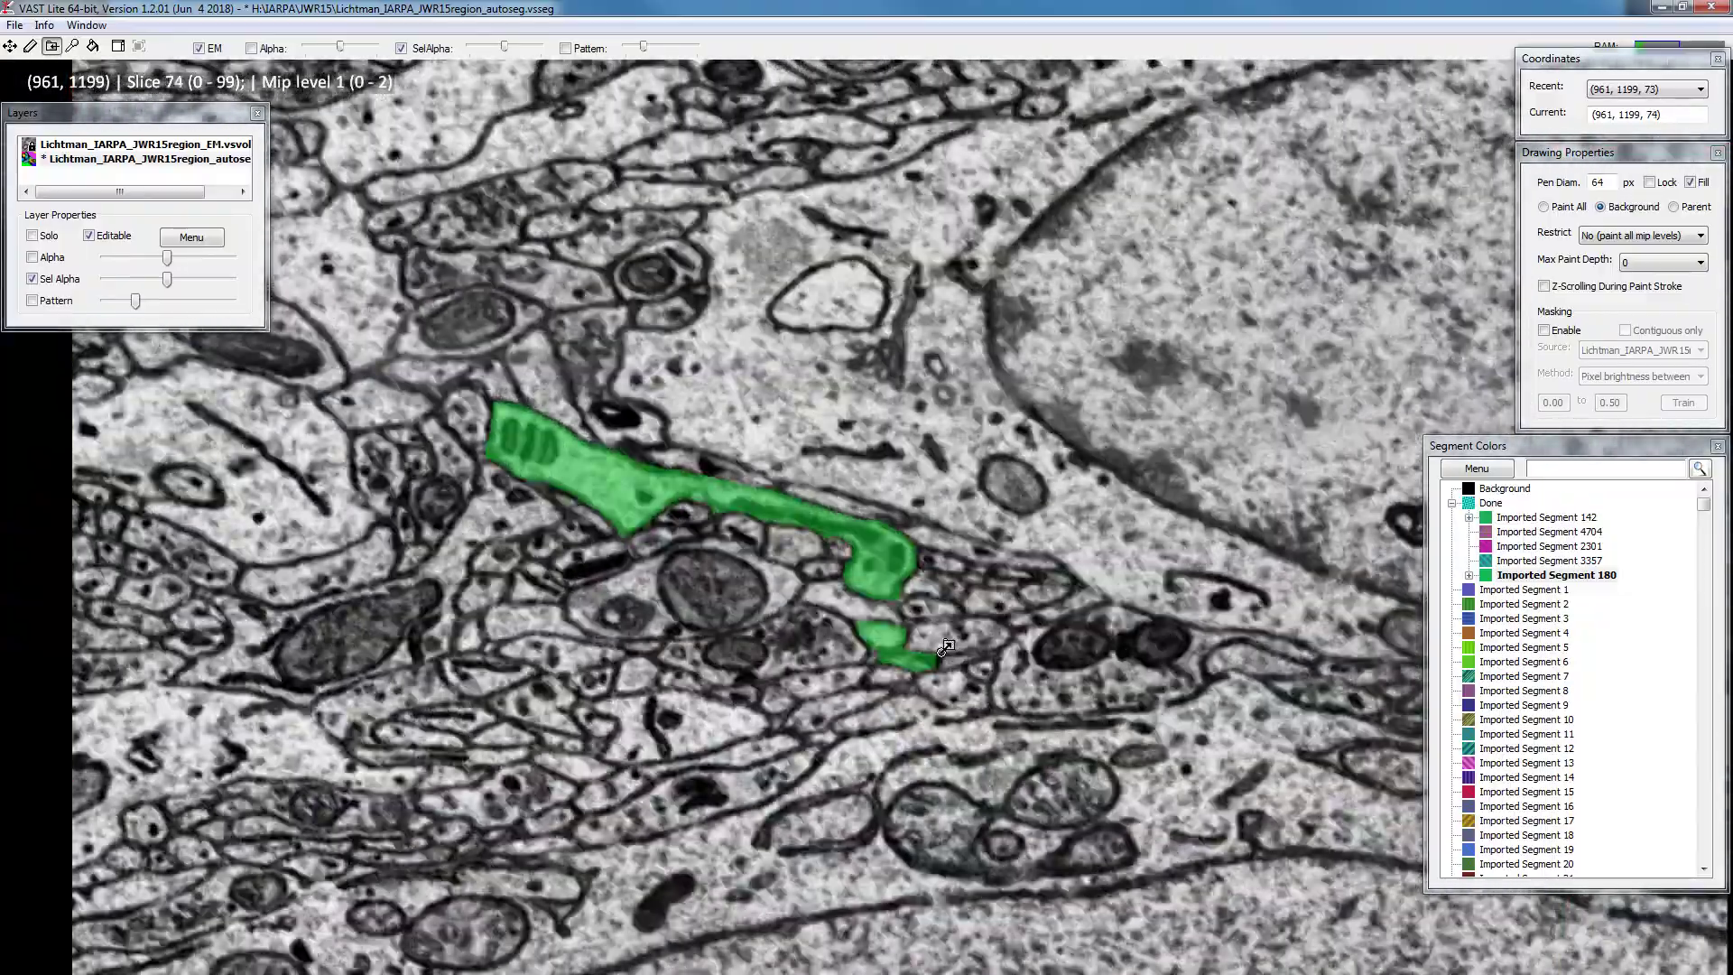
scroll(930, 650, up, 3)
scroll(881, 661, up, 4)
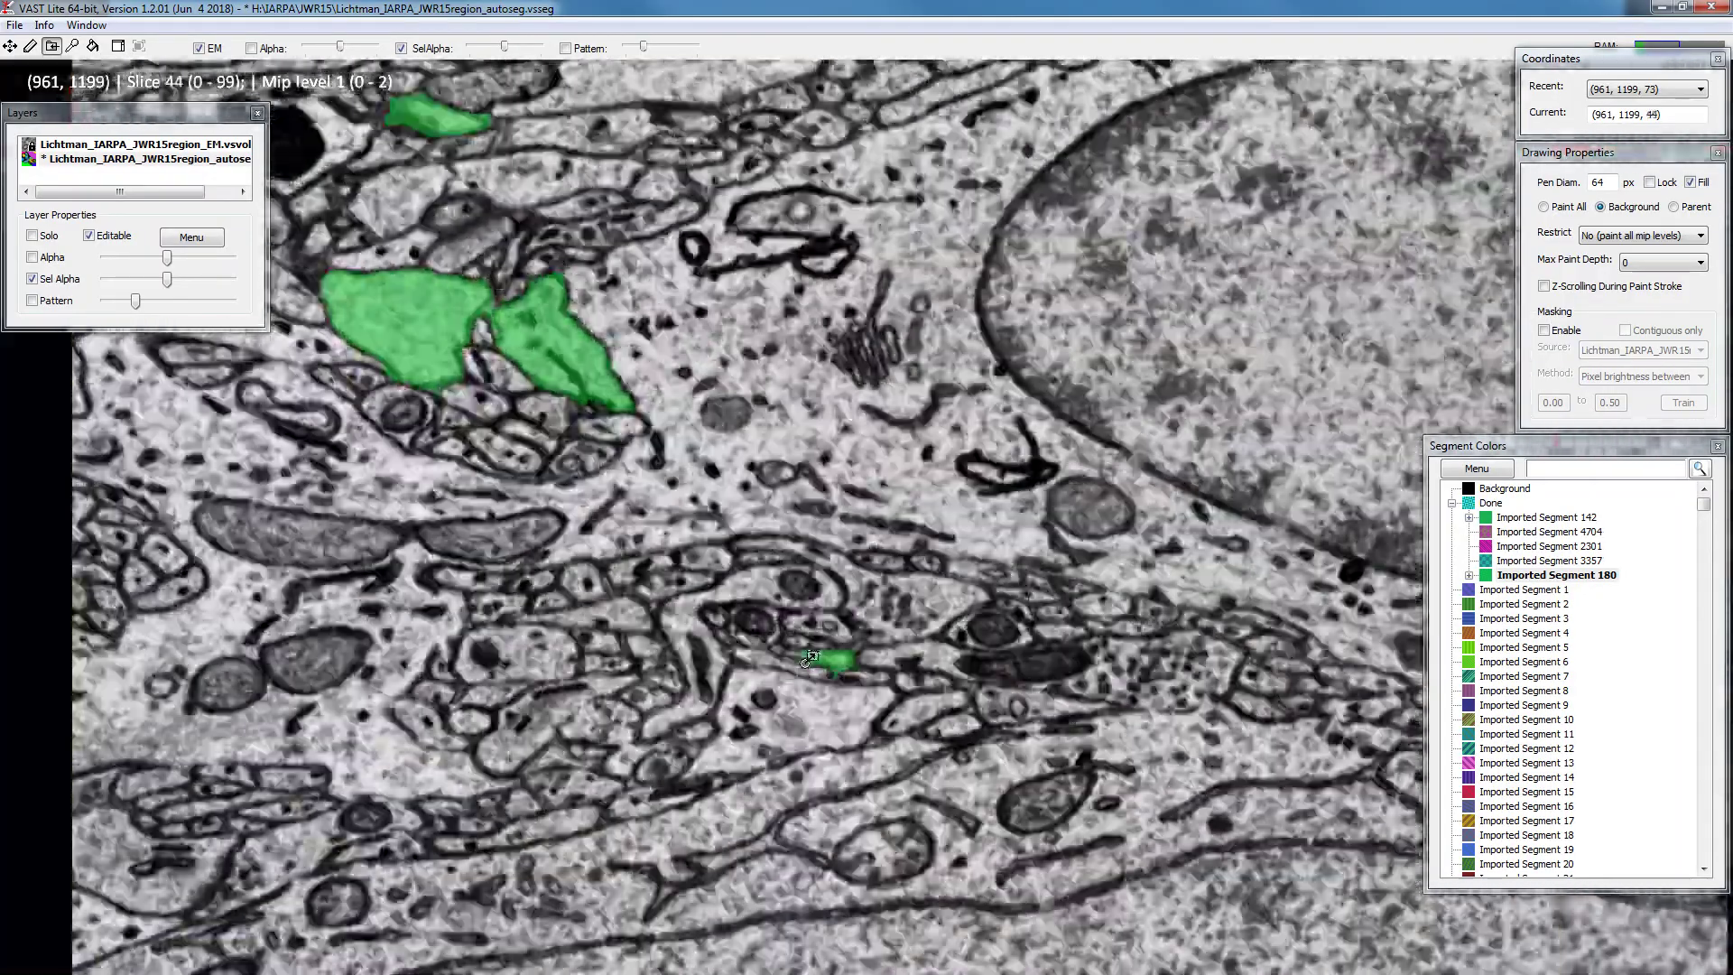
scroll(727, 626, down, 6)
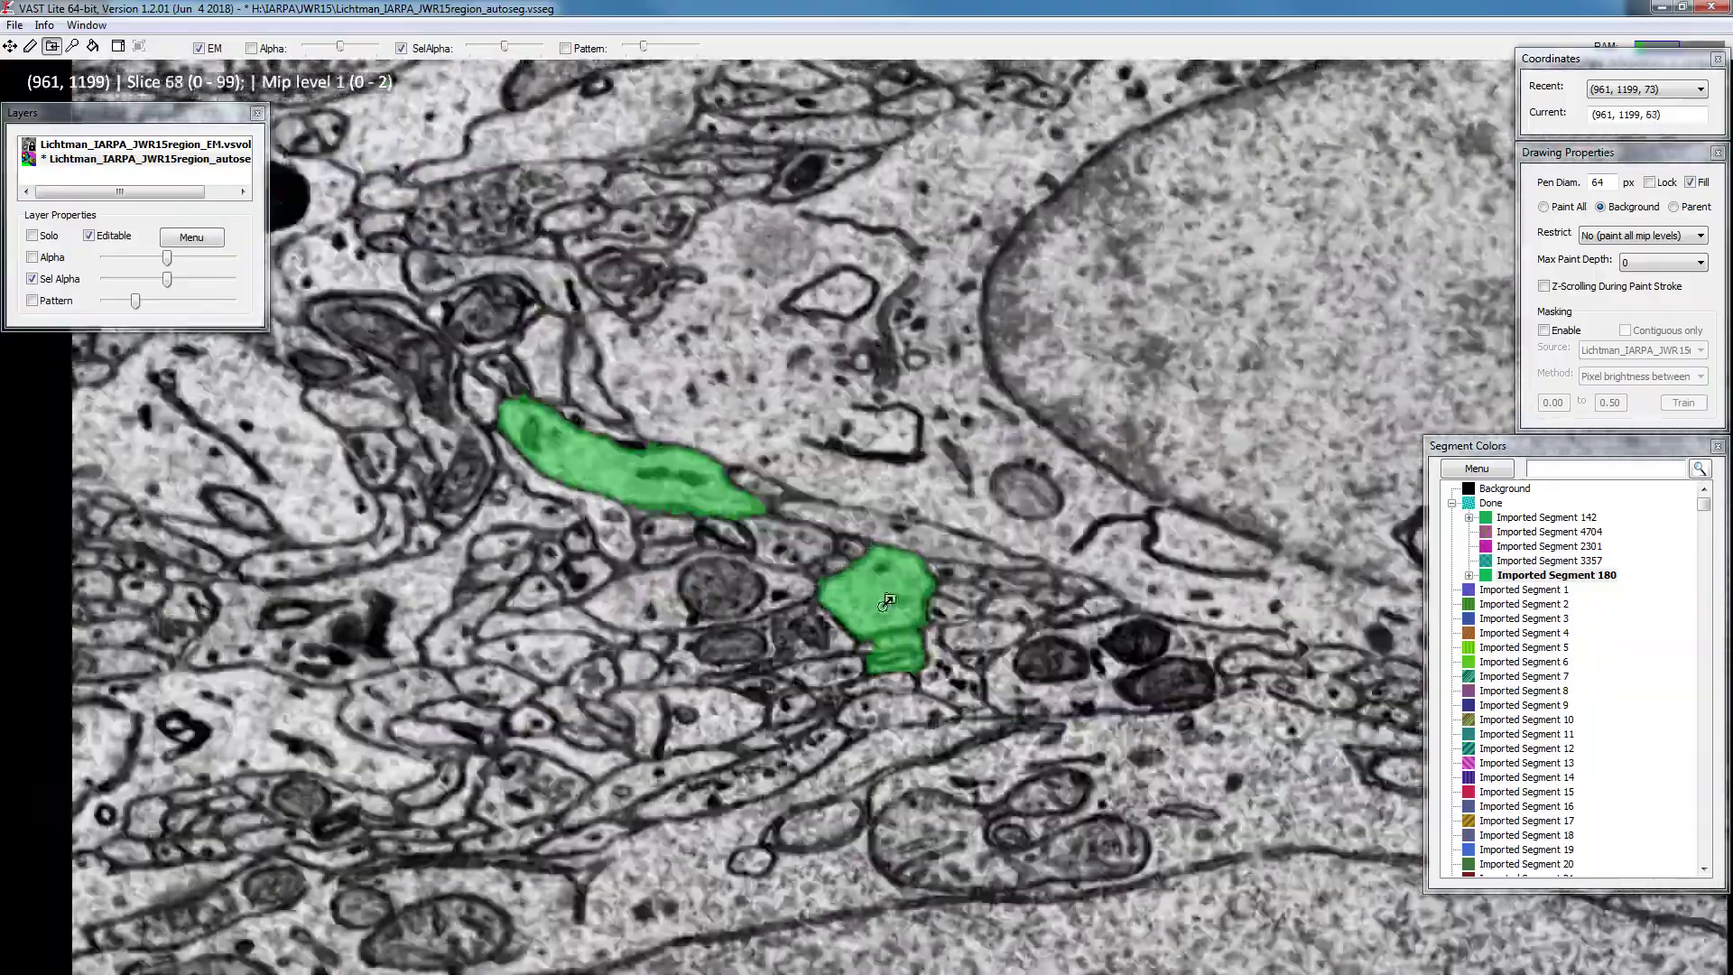
scroll(881, 648, up, 2)
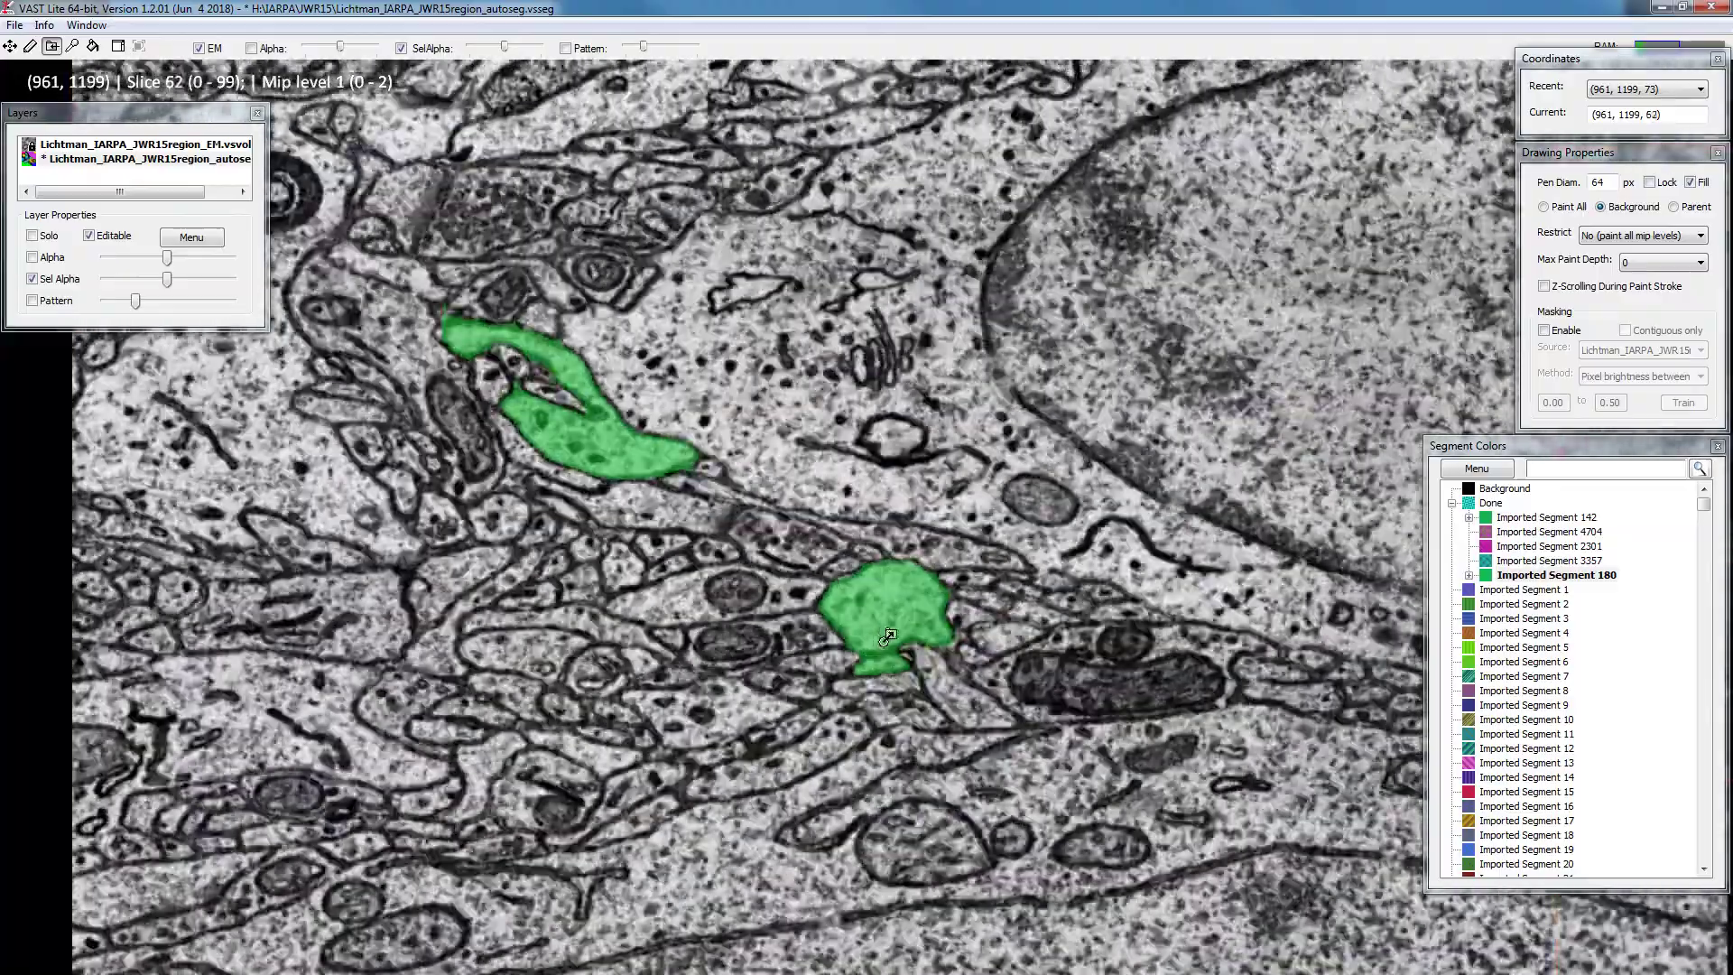
scroll(879, 644, down, 7)
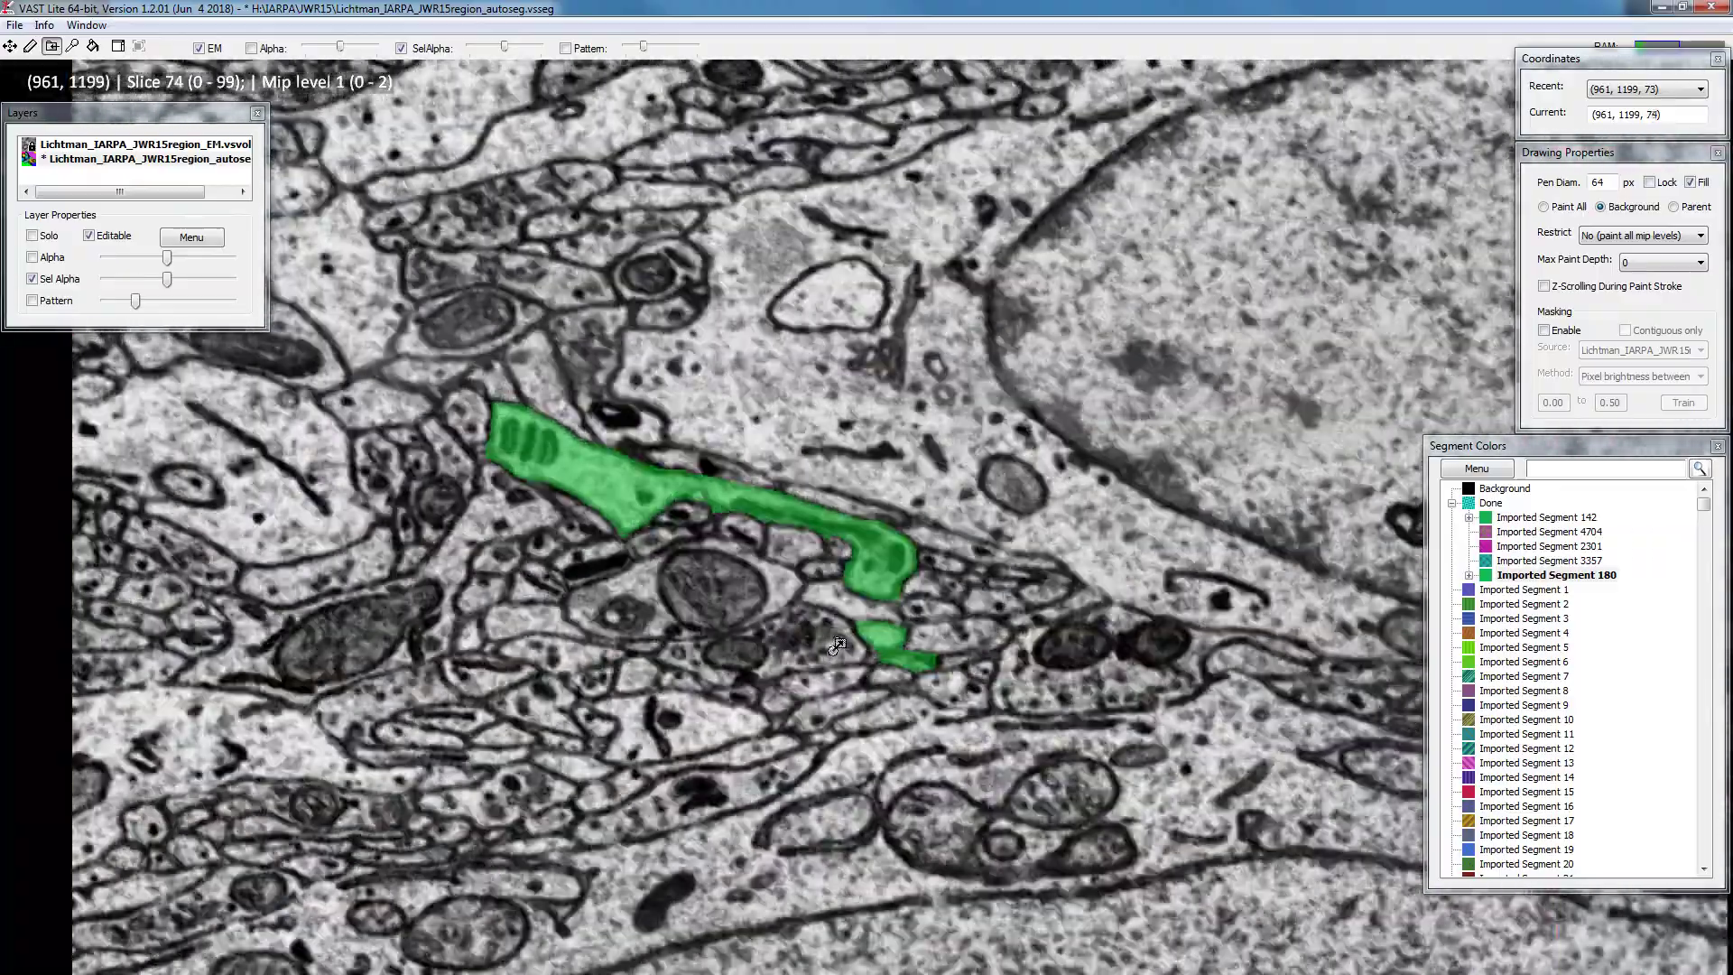
scroll(858, 646, up, 7)
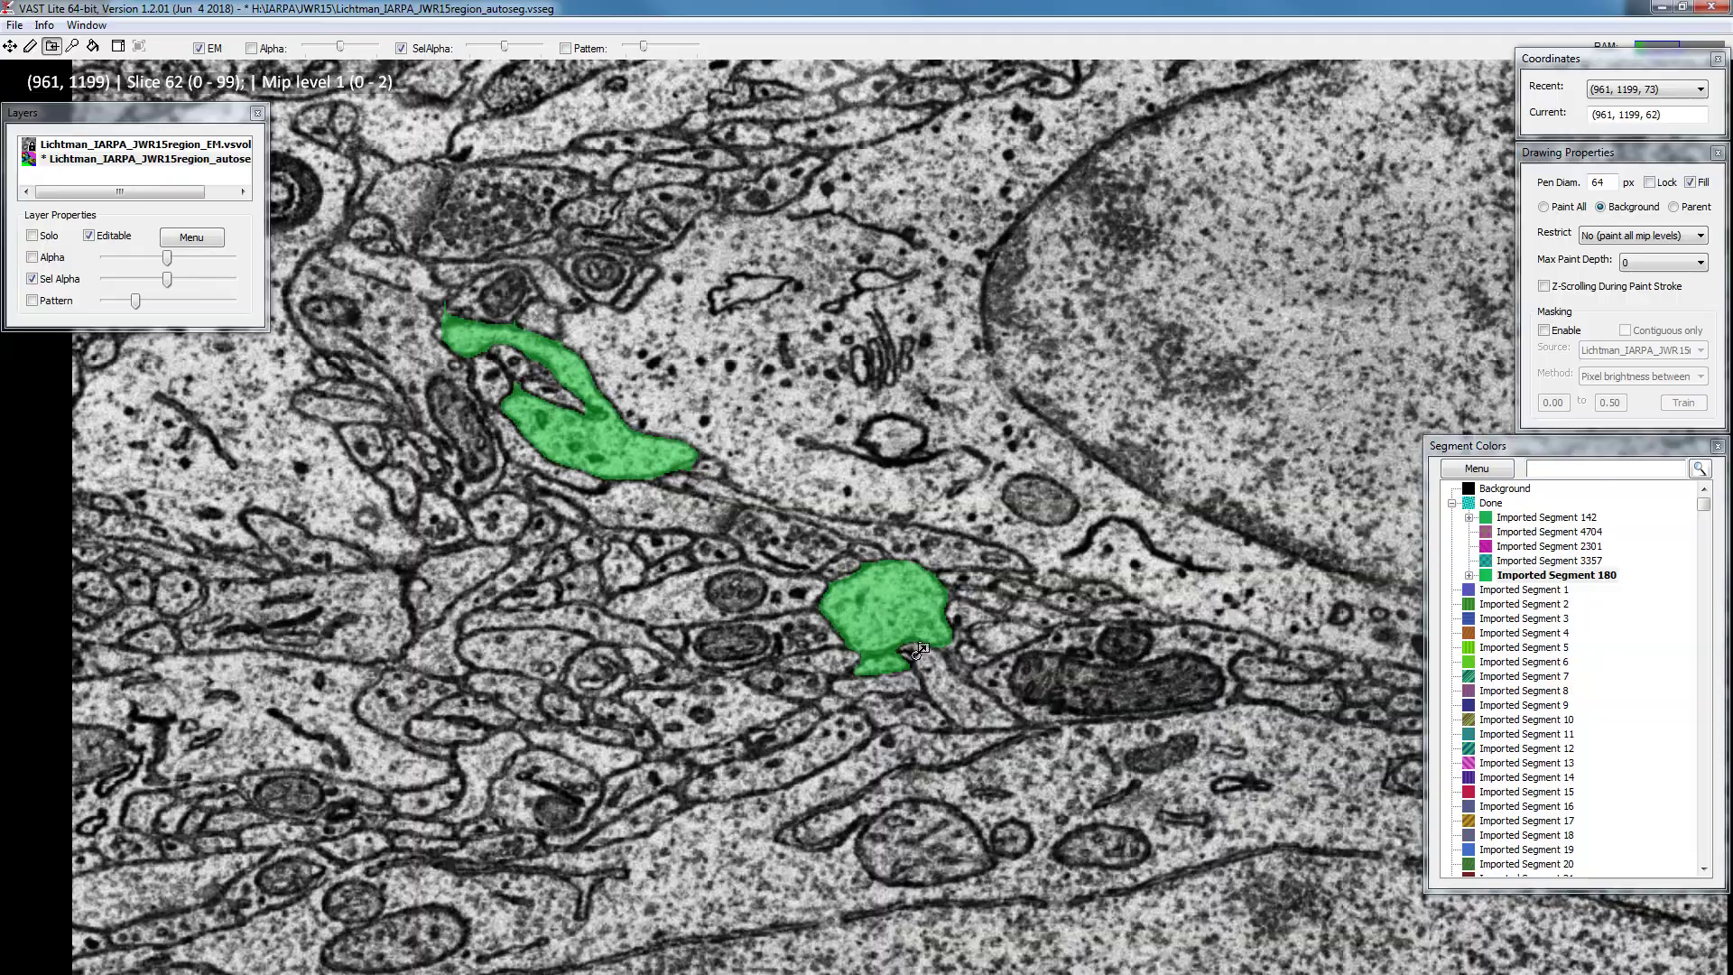
scroll(874, 666, up, 1)
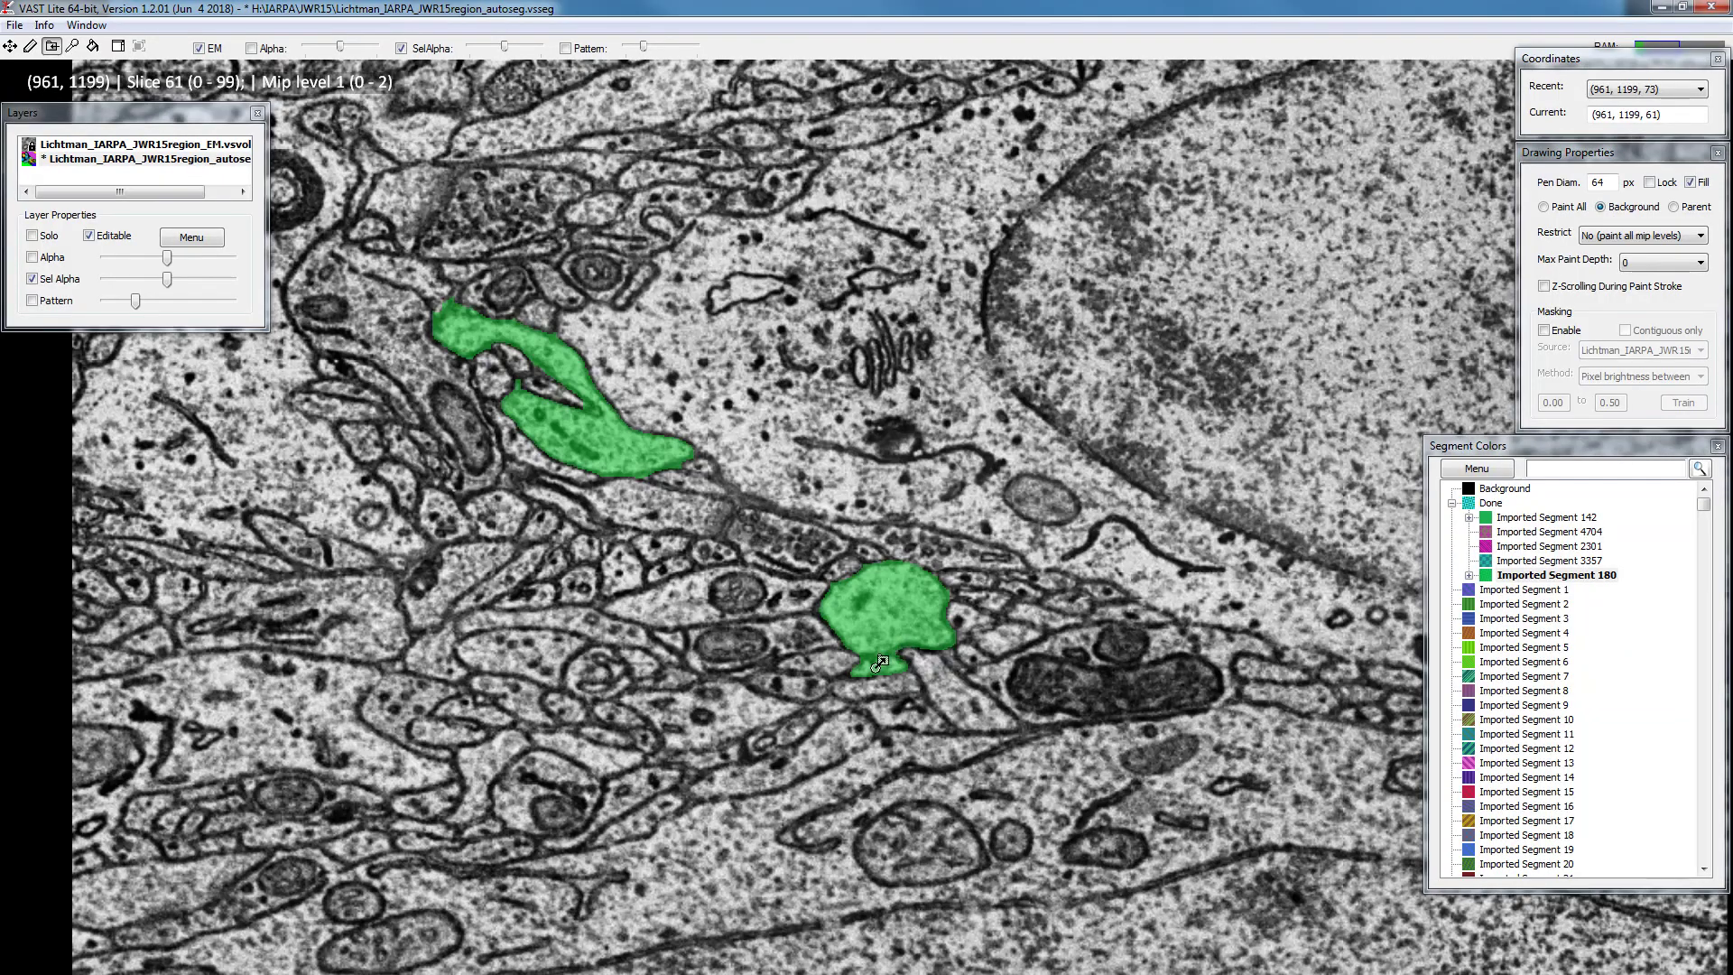
scroll(826, 665, down, 16)
scroll(892, 660, down, 20)
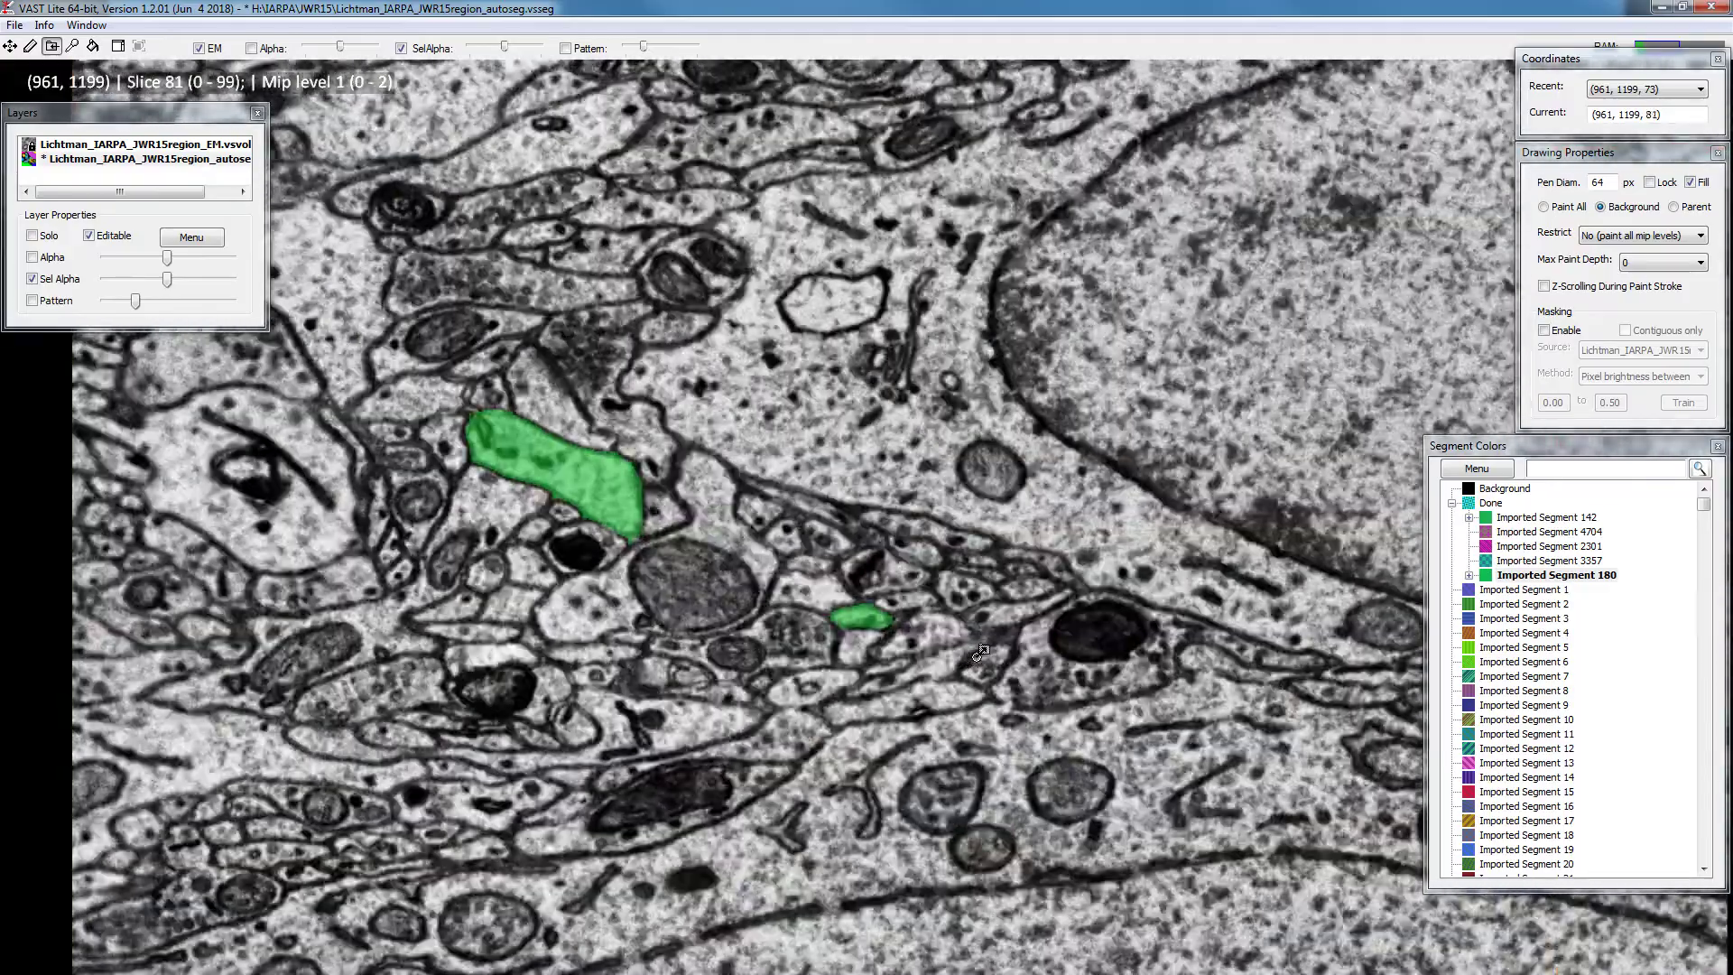
scroll(980, 652, up, 3)
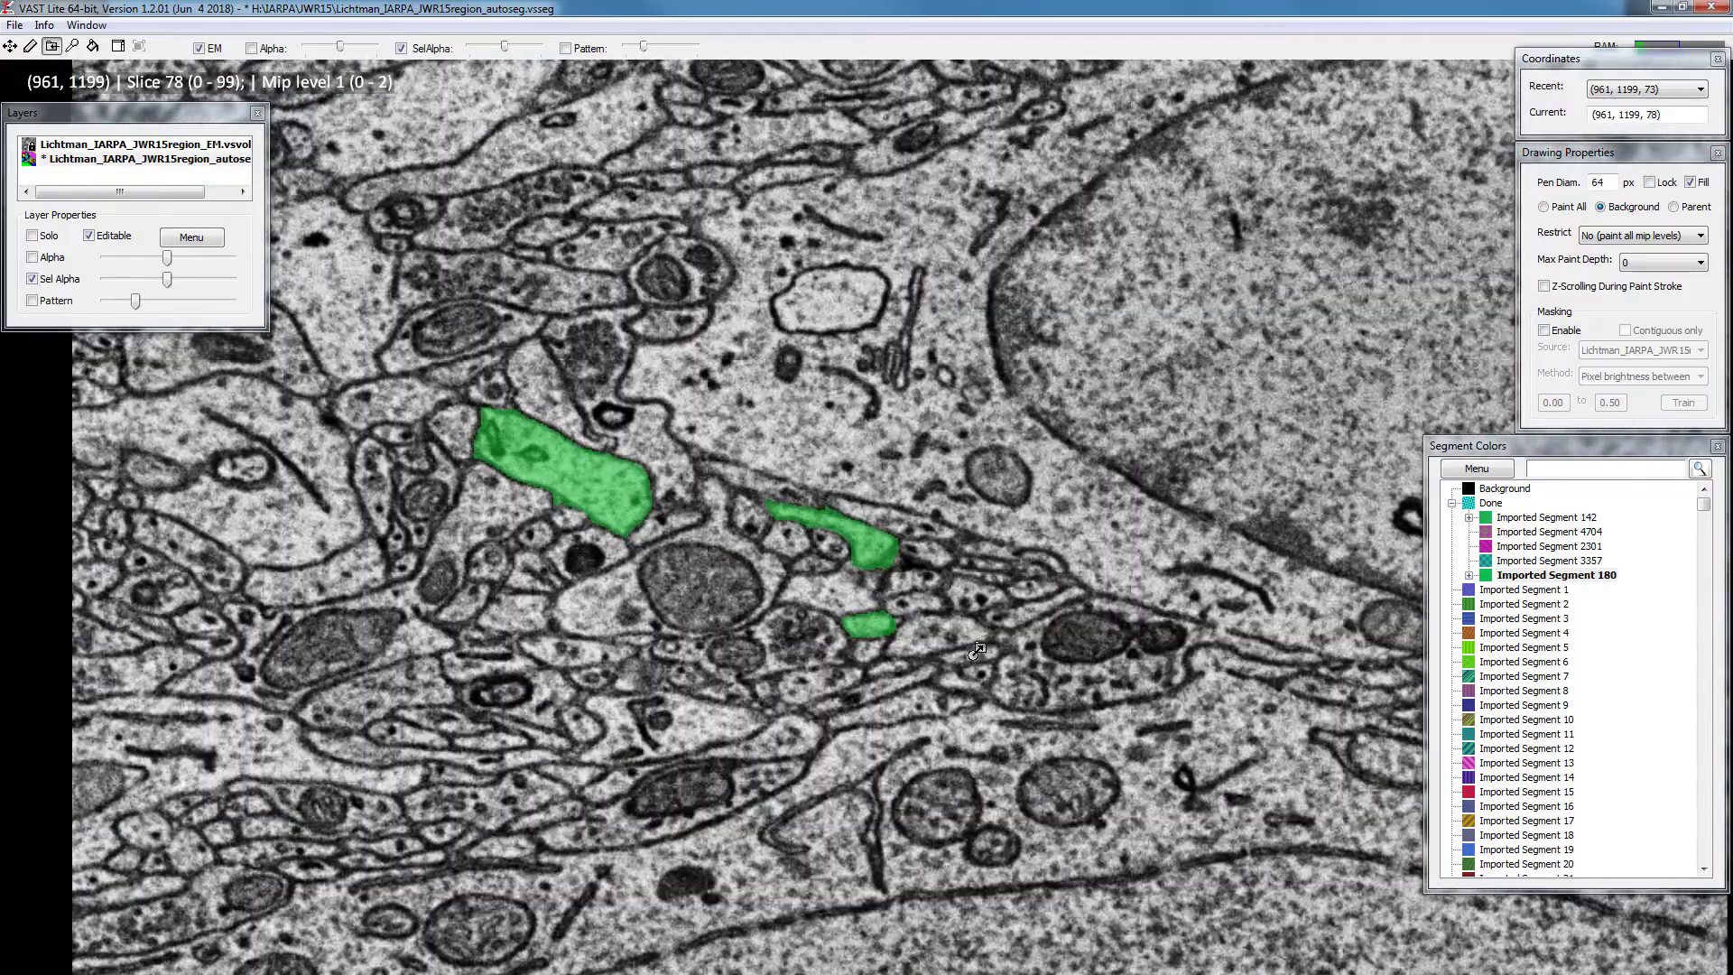
scroll(977, 650, up, 14)
scroll(877, 660, up, 10)
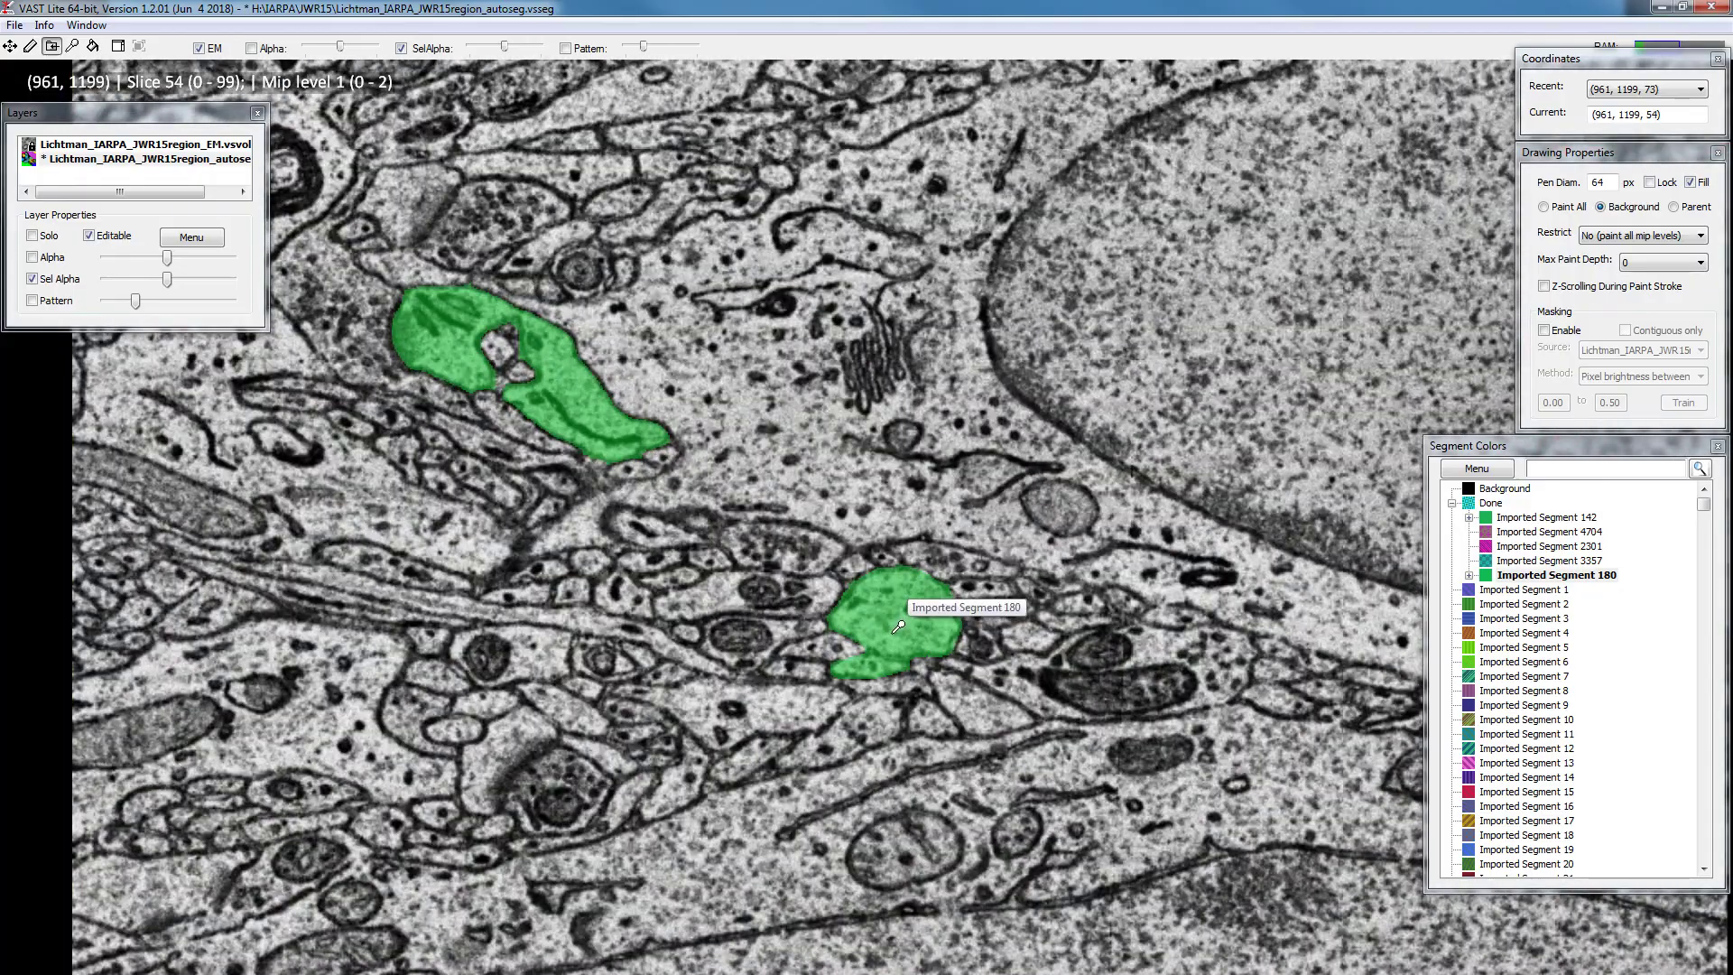
scroll(877, 660, down, 9)
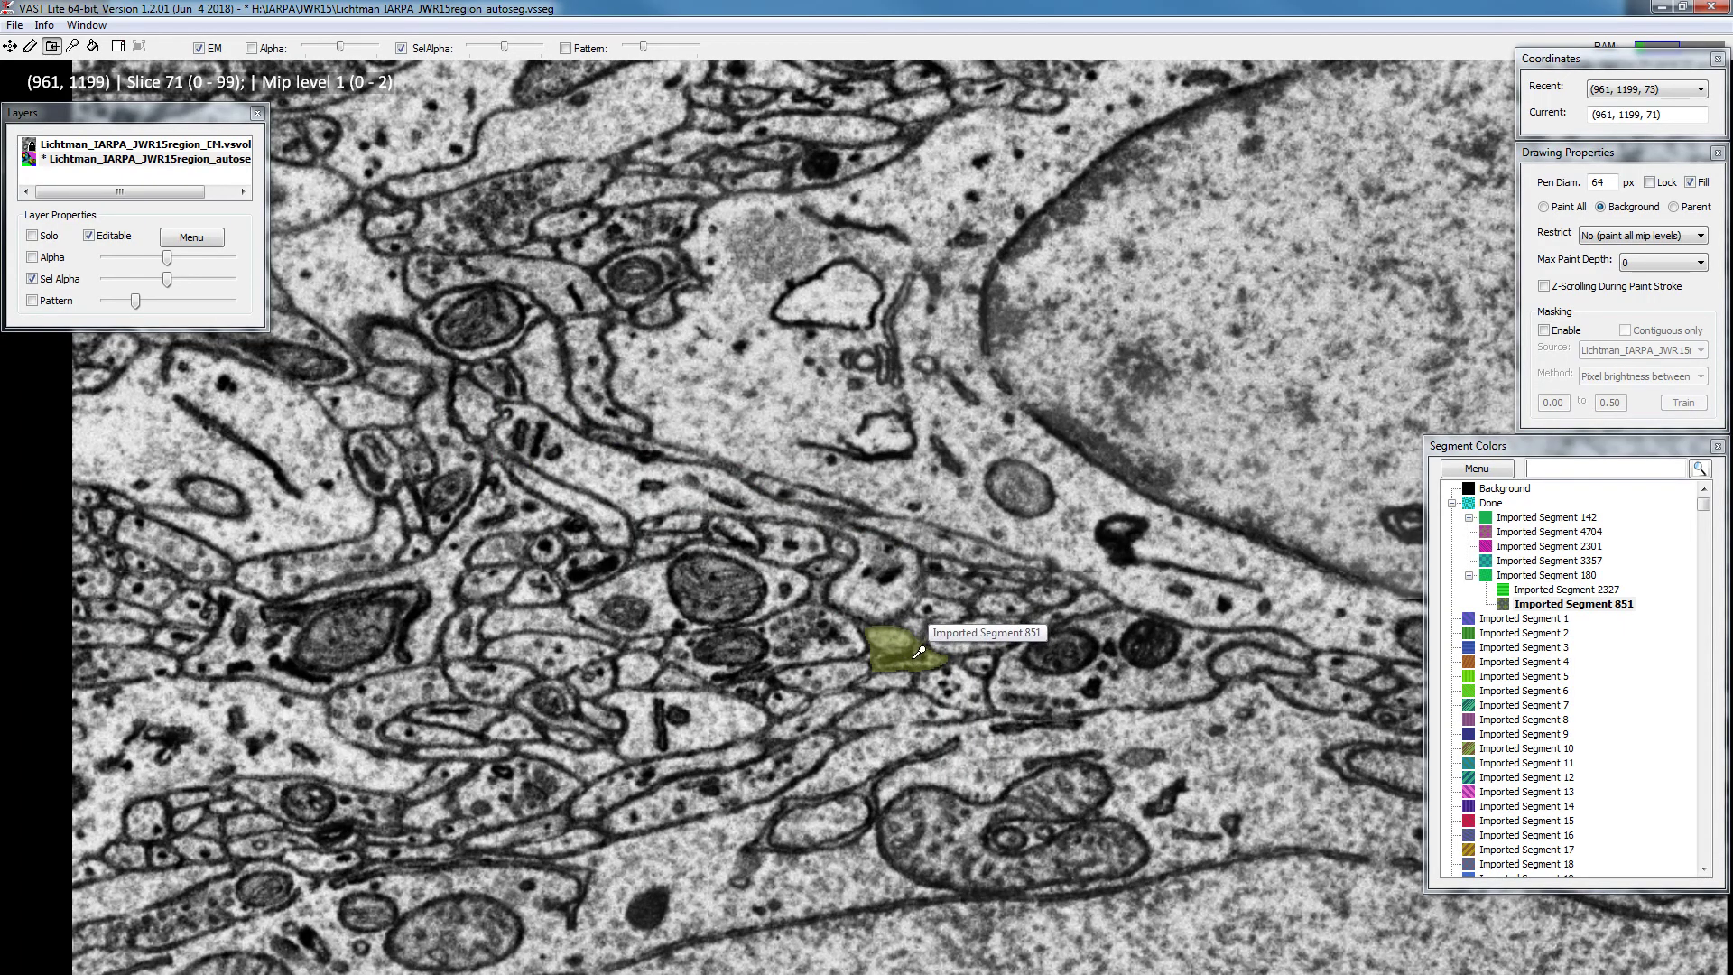
Center the small yellow segment 851 piece at mip level 0 and browse nearby slices
scroll(919, 648, down, 5)
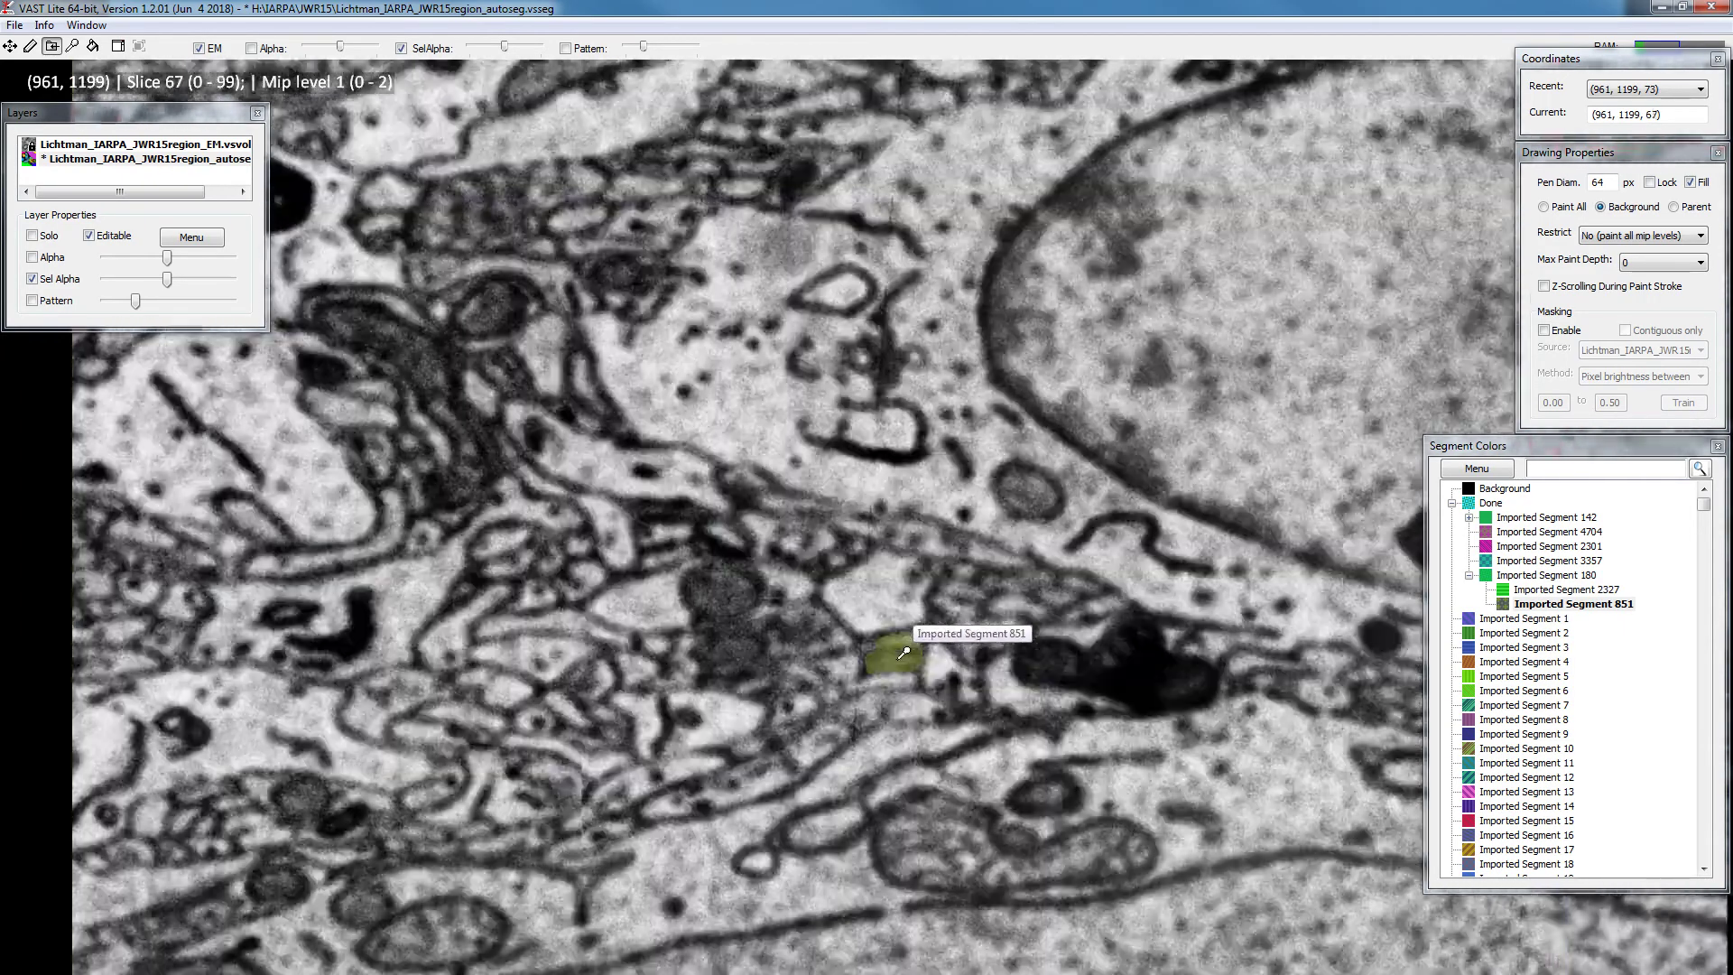
scroll(903, 663, up, 1)
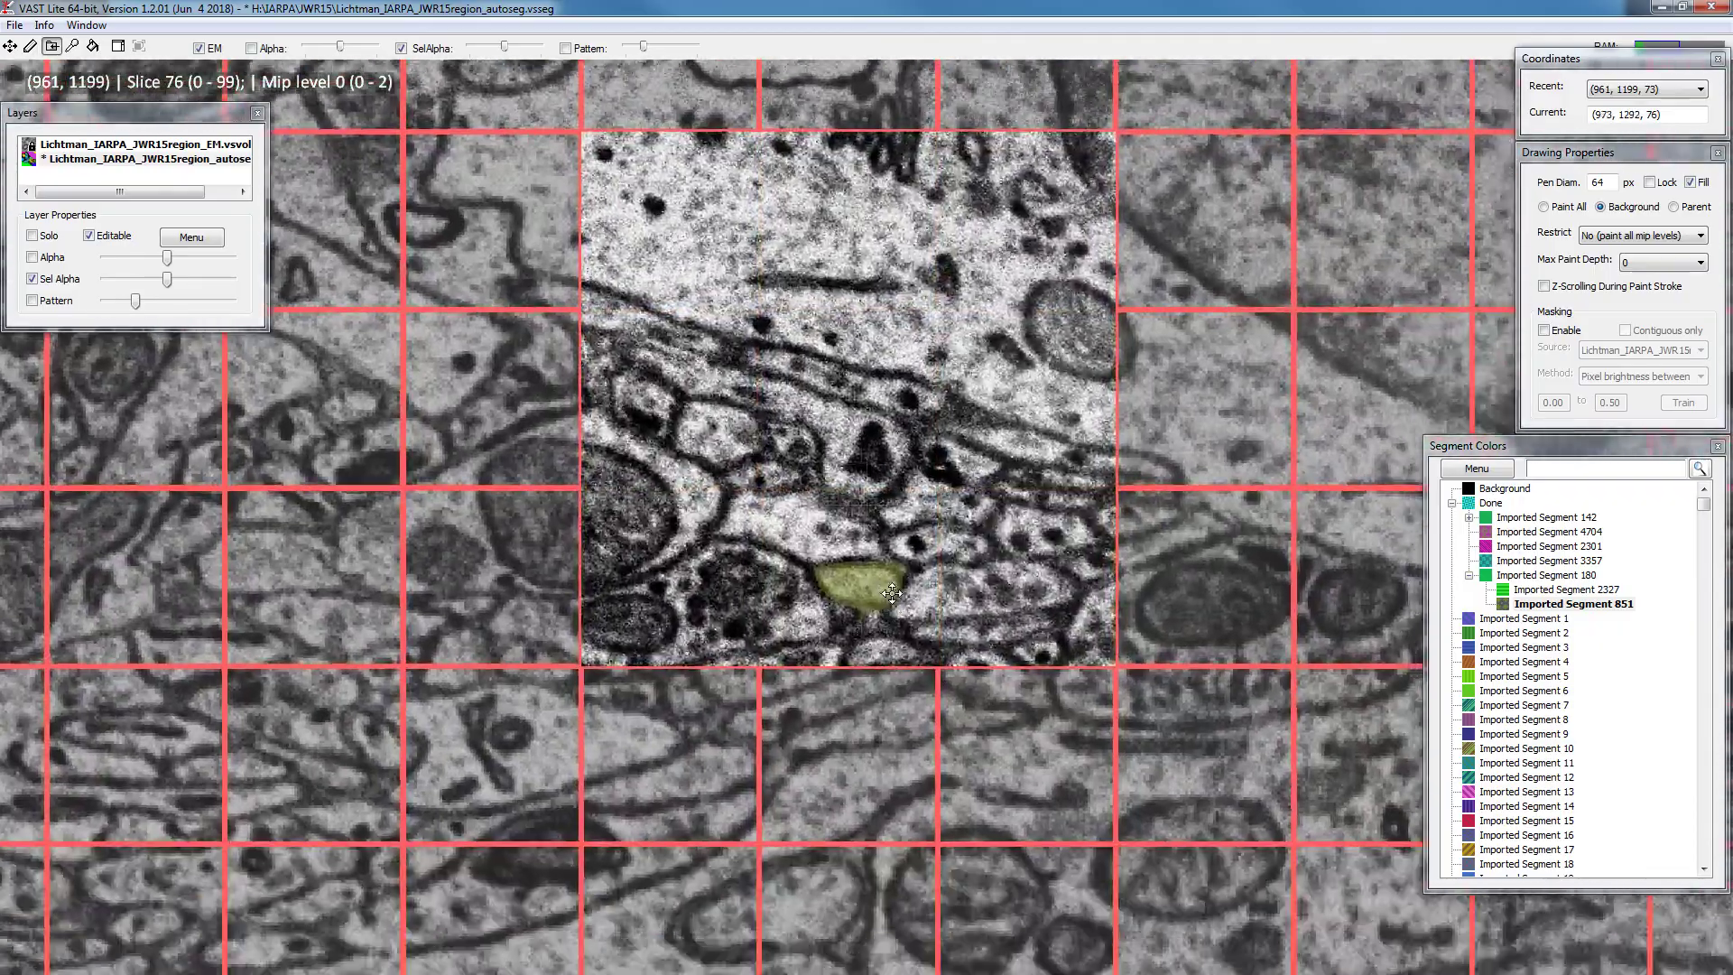
drag(885, 619, 881, 432)
scroll(881, 431, up, 4)
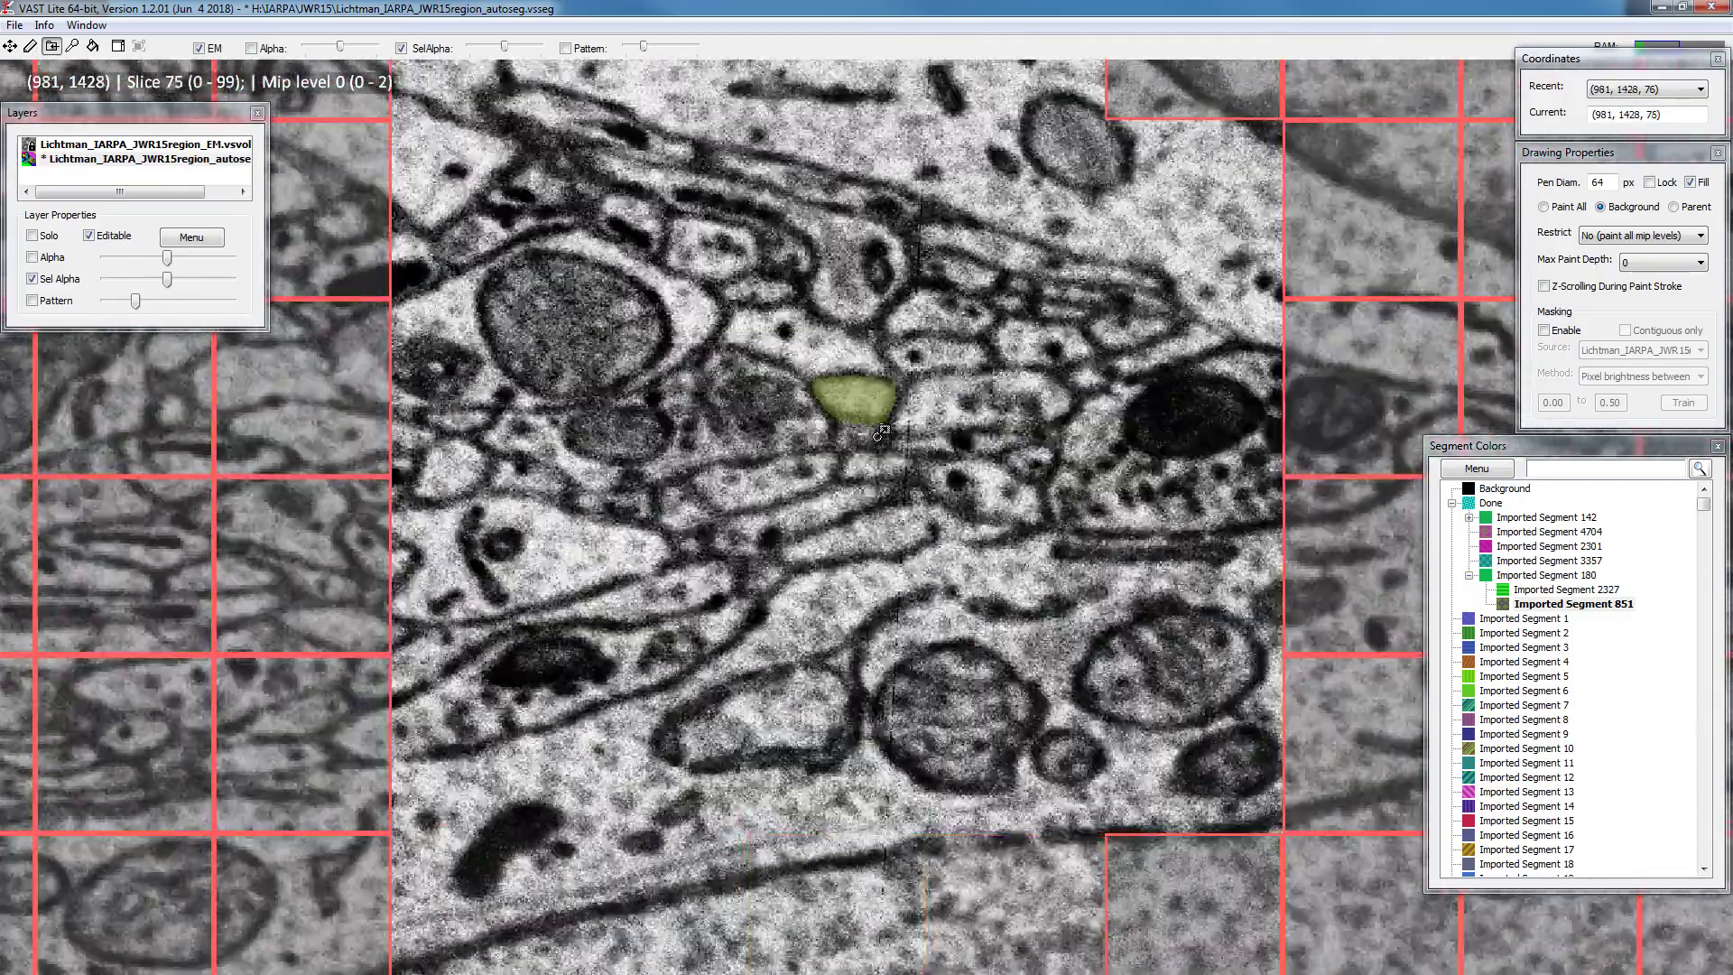
scroll(881, 435, up, 6)
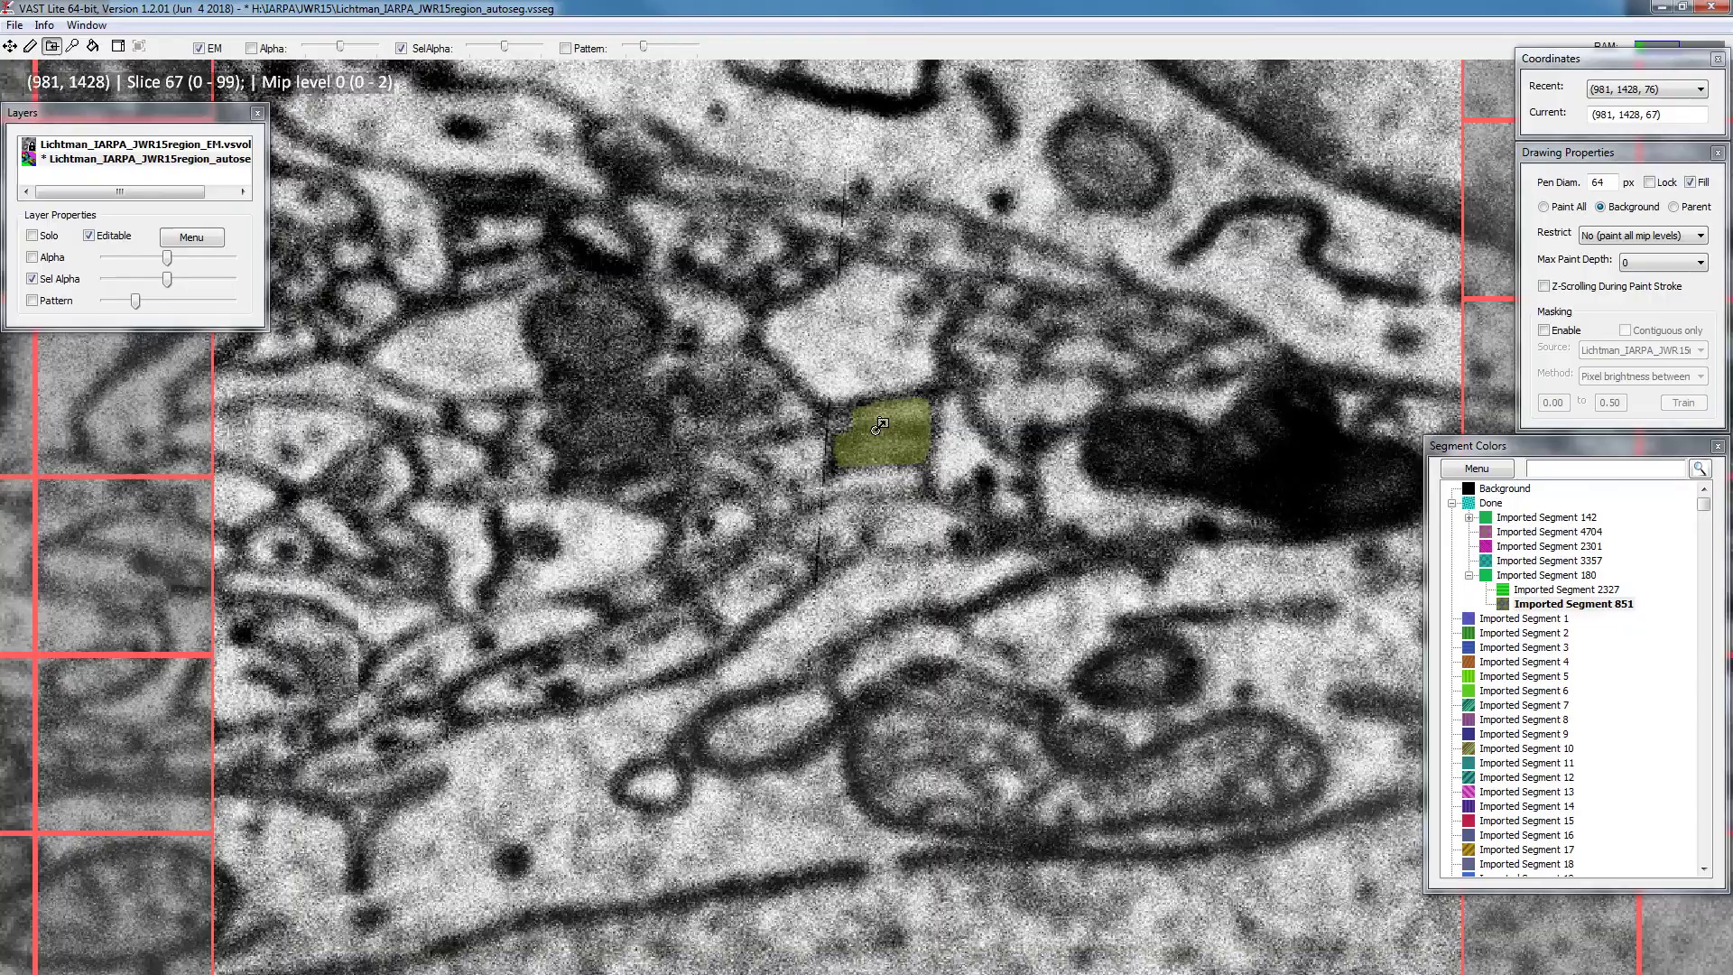
scroll(882, 440, up, 5)
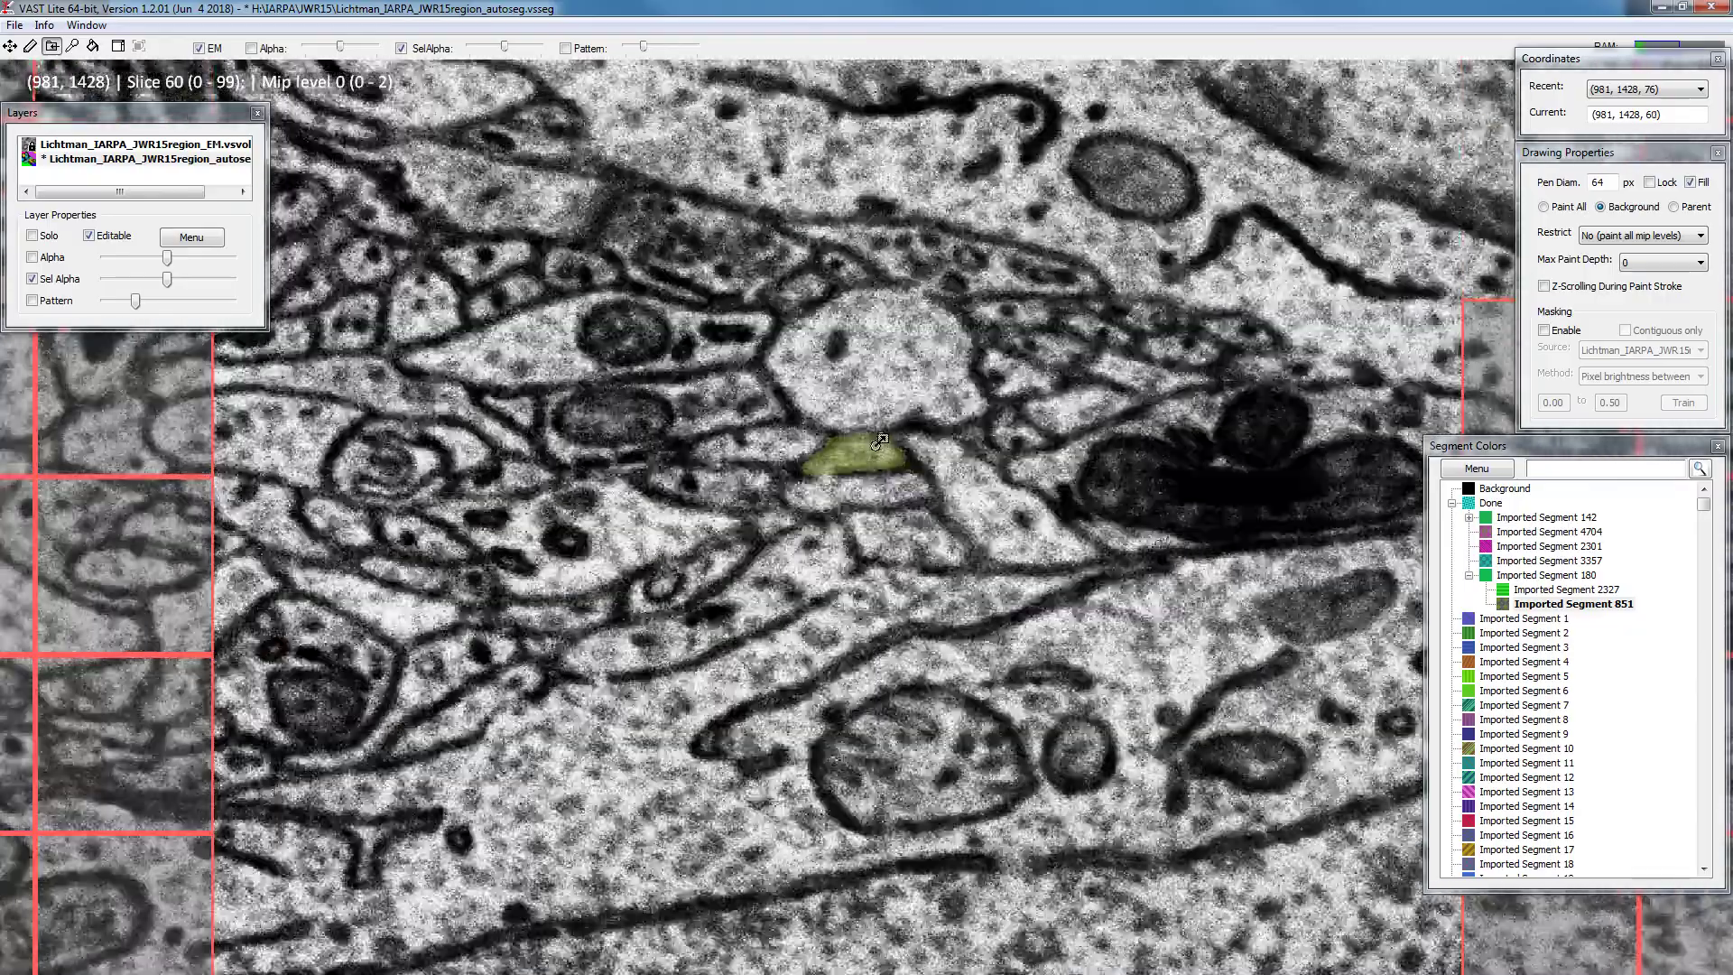
scroll(881, 443, down, 7)
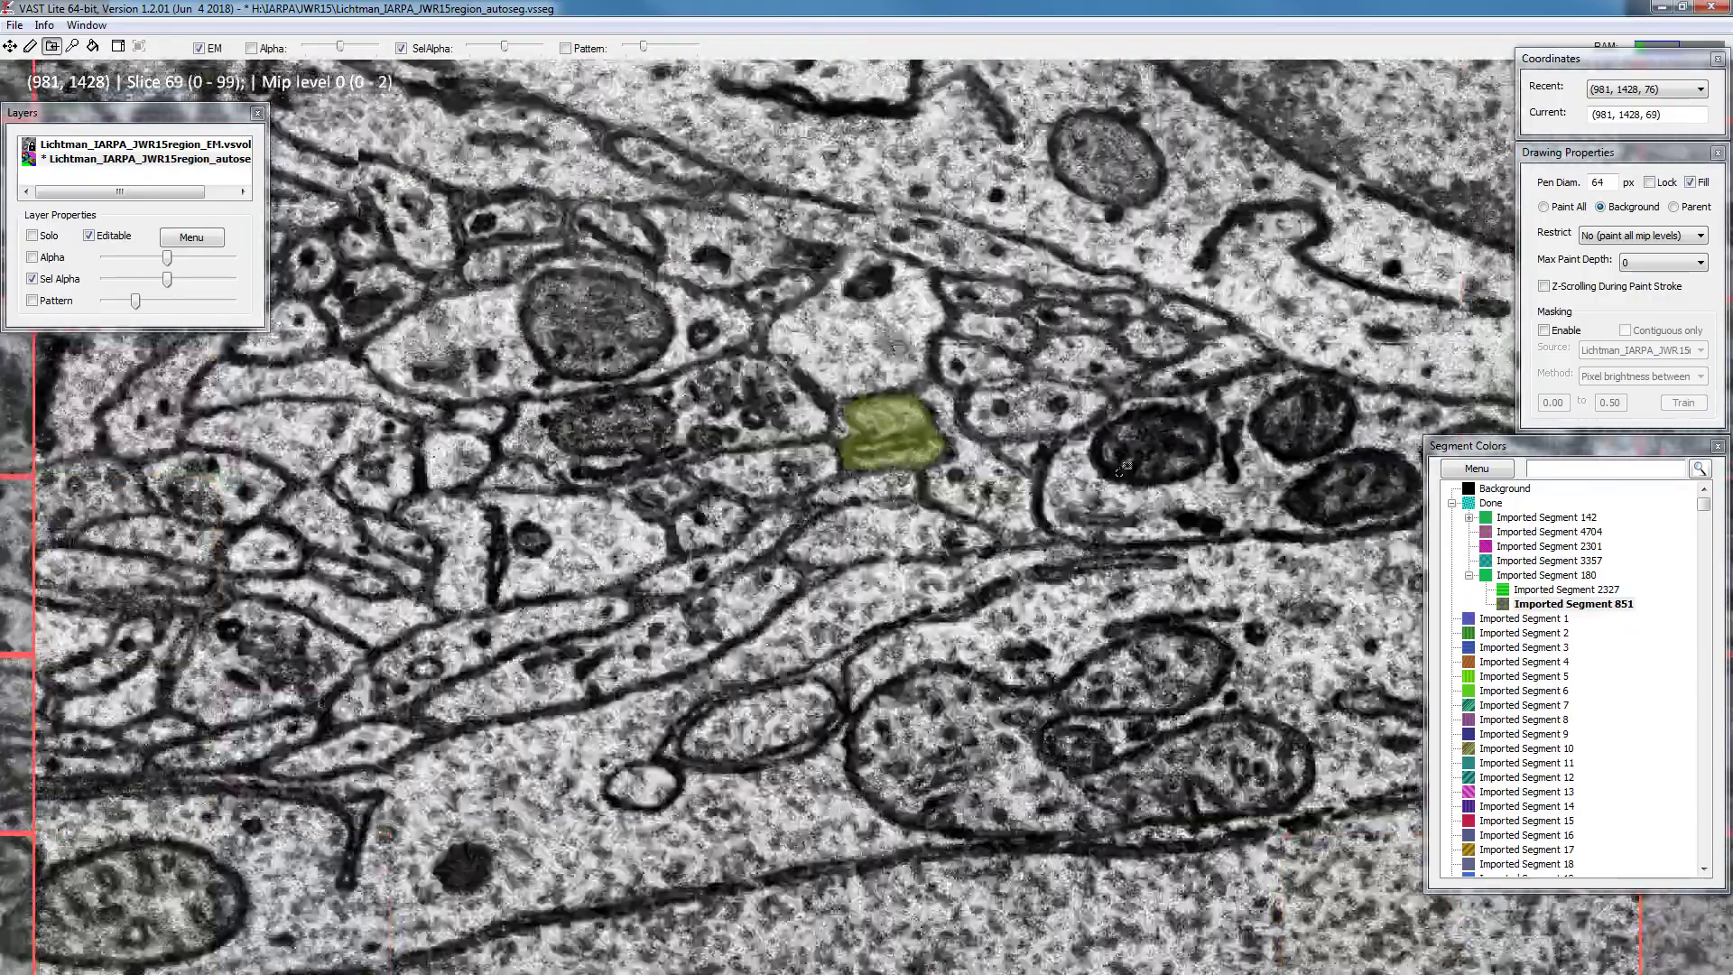
scroll(914, 446, down, 5)
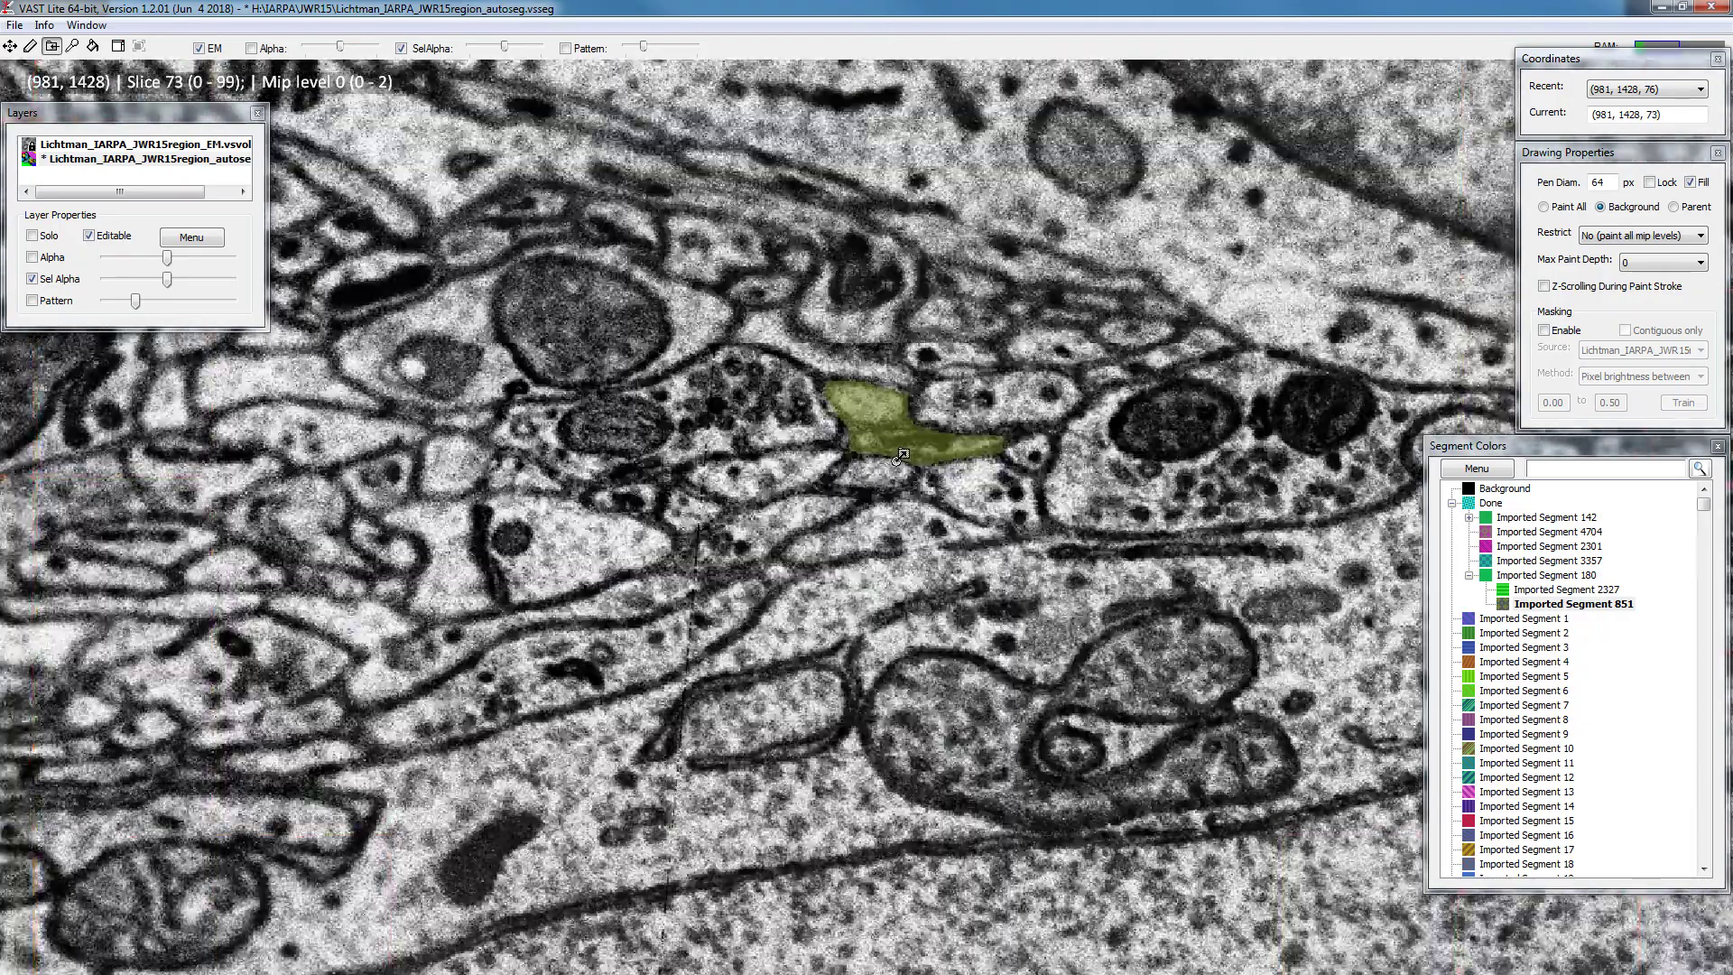
scroll(915, 446, up, 2)
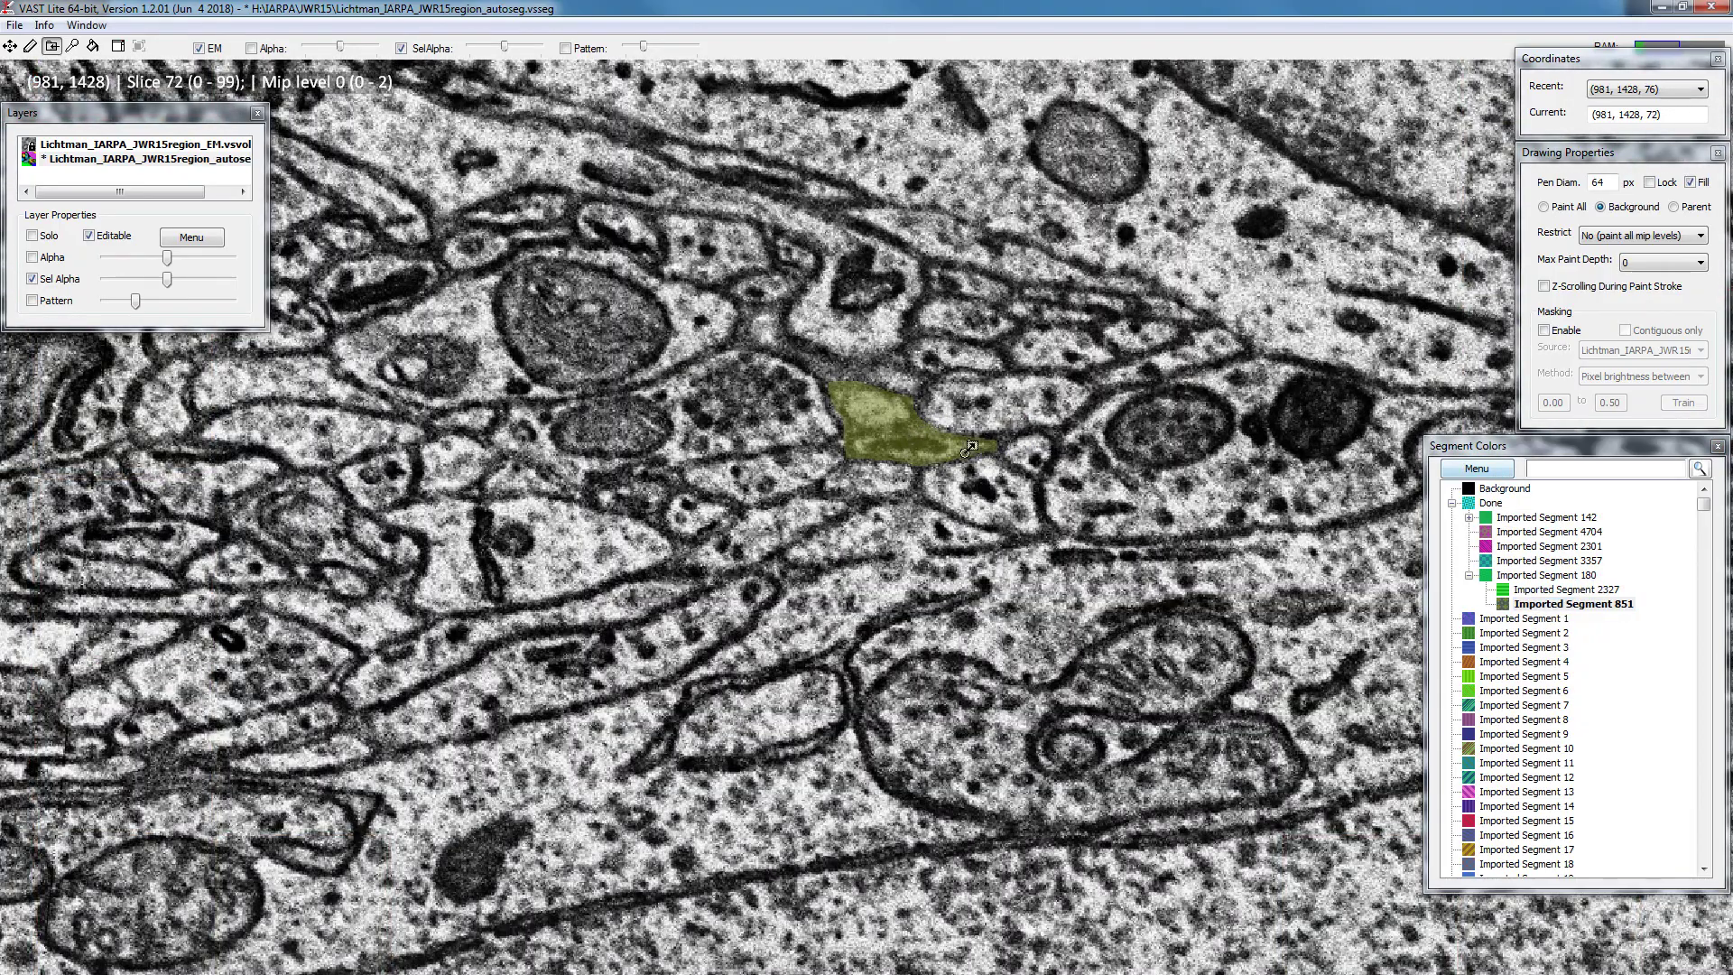
Add Segment 8154 as a child of Imported Segment 851, then reselect 851
click(1462, 489)
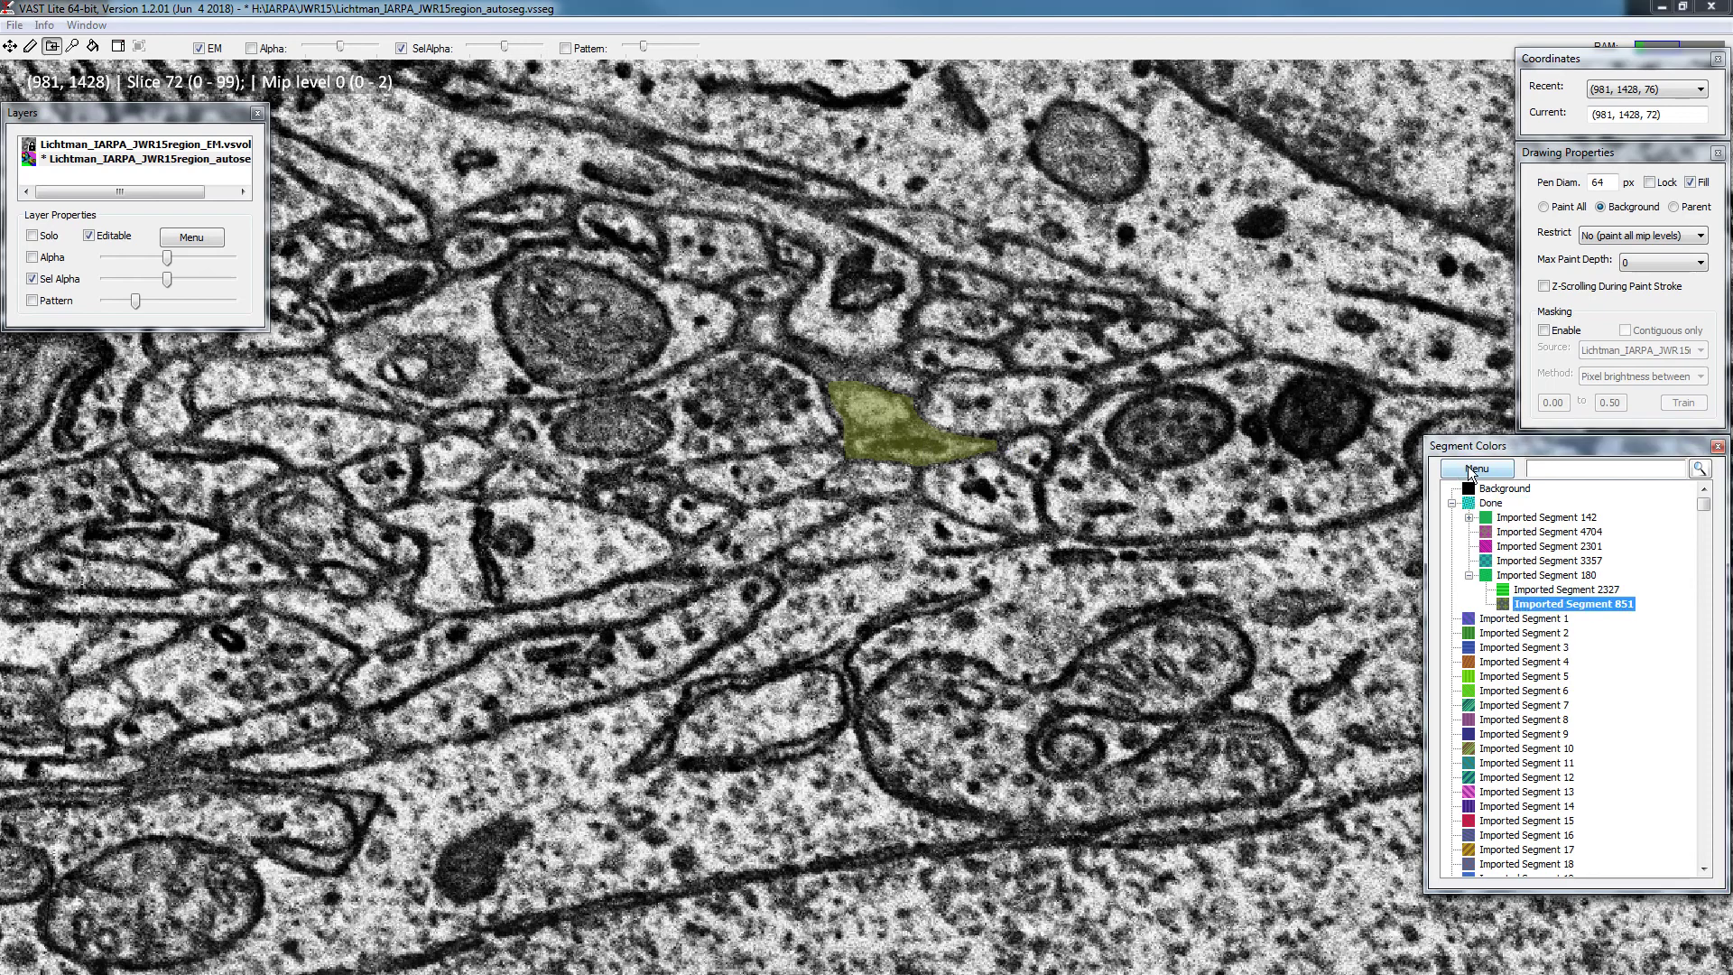
click(1474, 470)
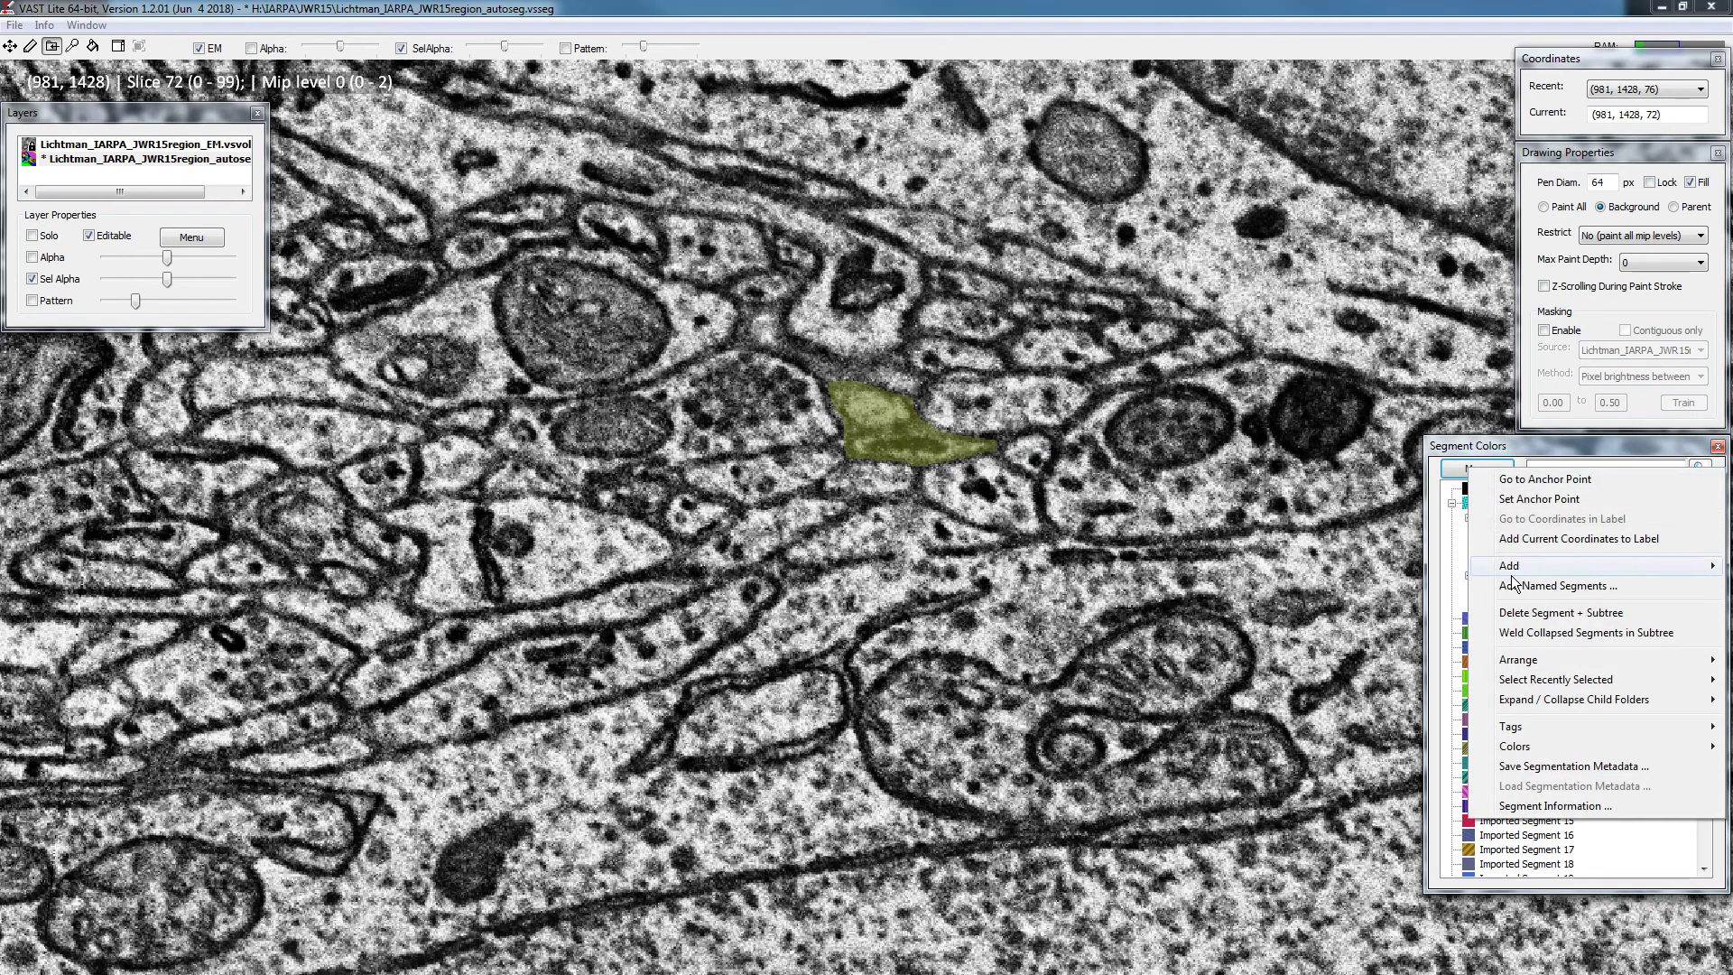
mouse_move(1506, 566)
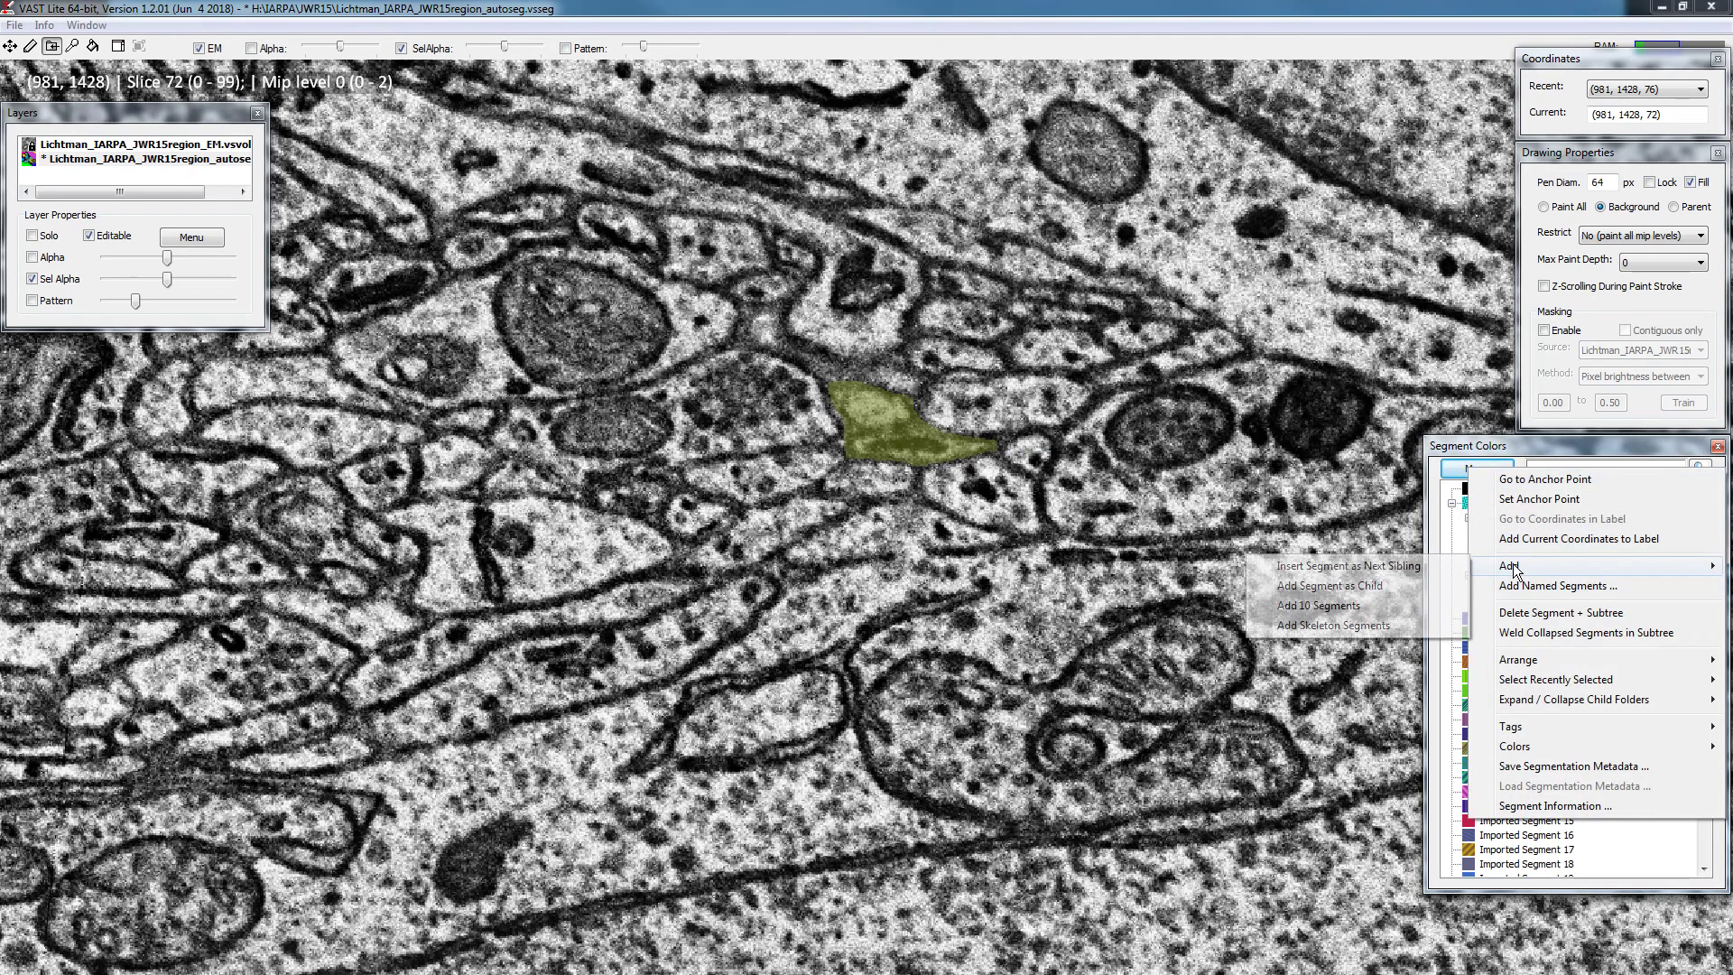
click(1328, 587)
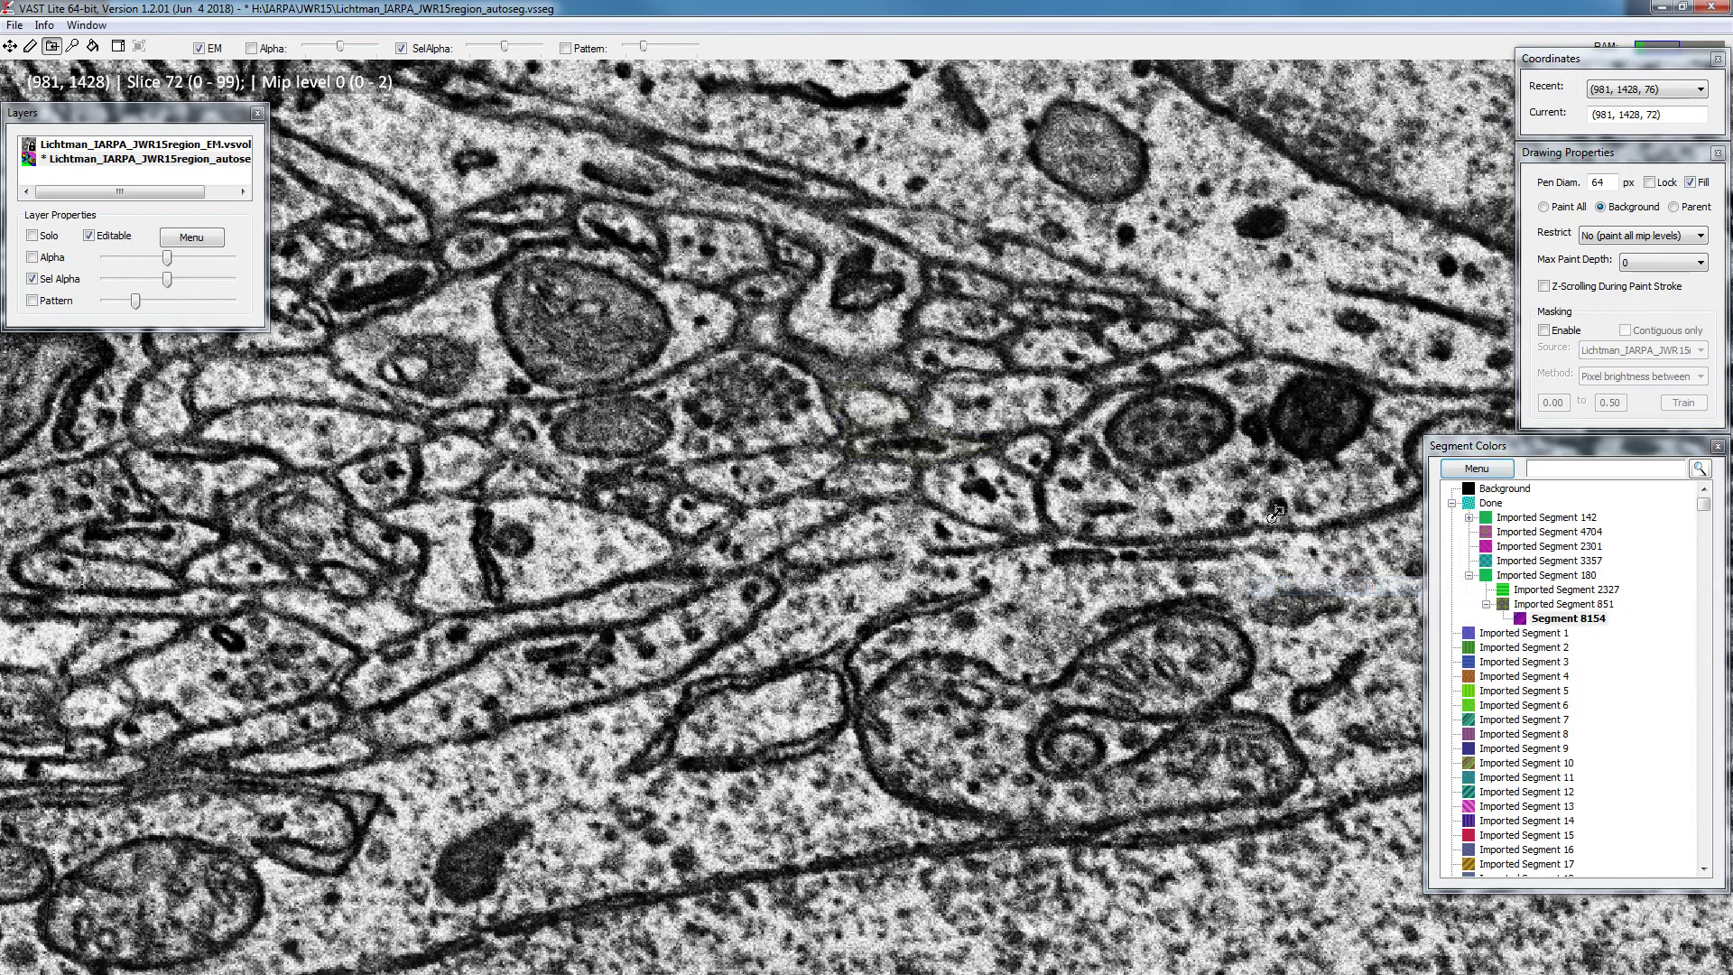
click(1551, 606)
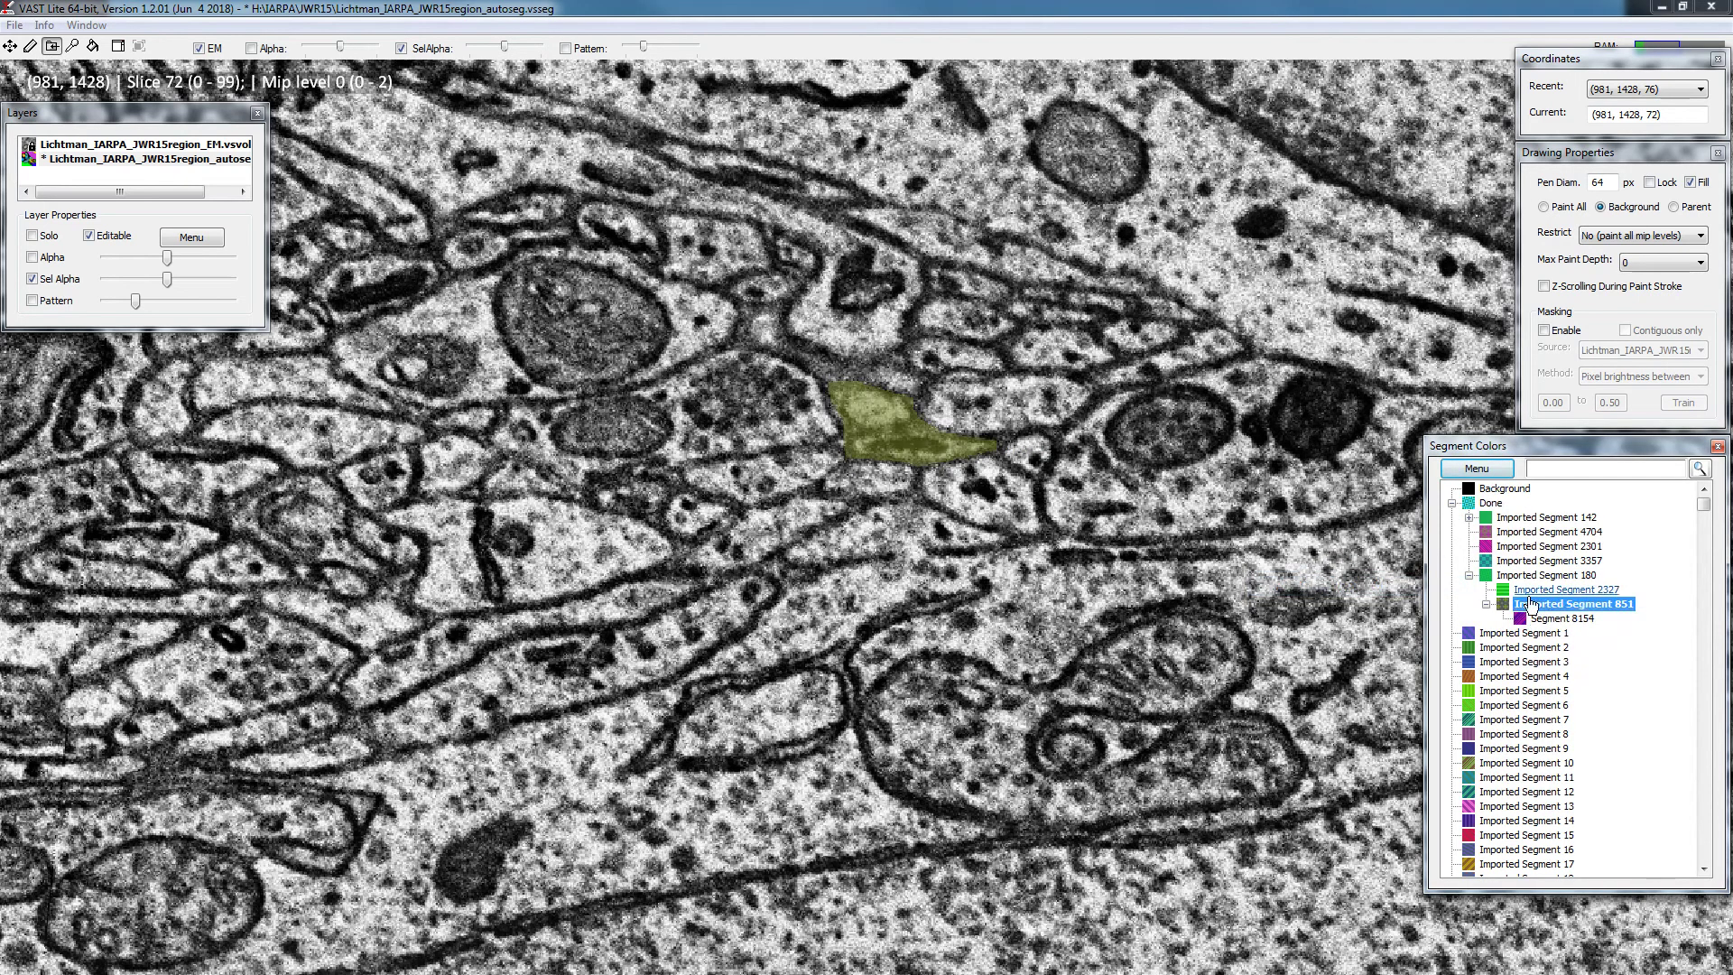
Show all segment colours at alpha 97, make Segment 8154 active, and choose the Pencil tool
click(271, 48)
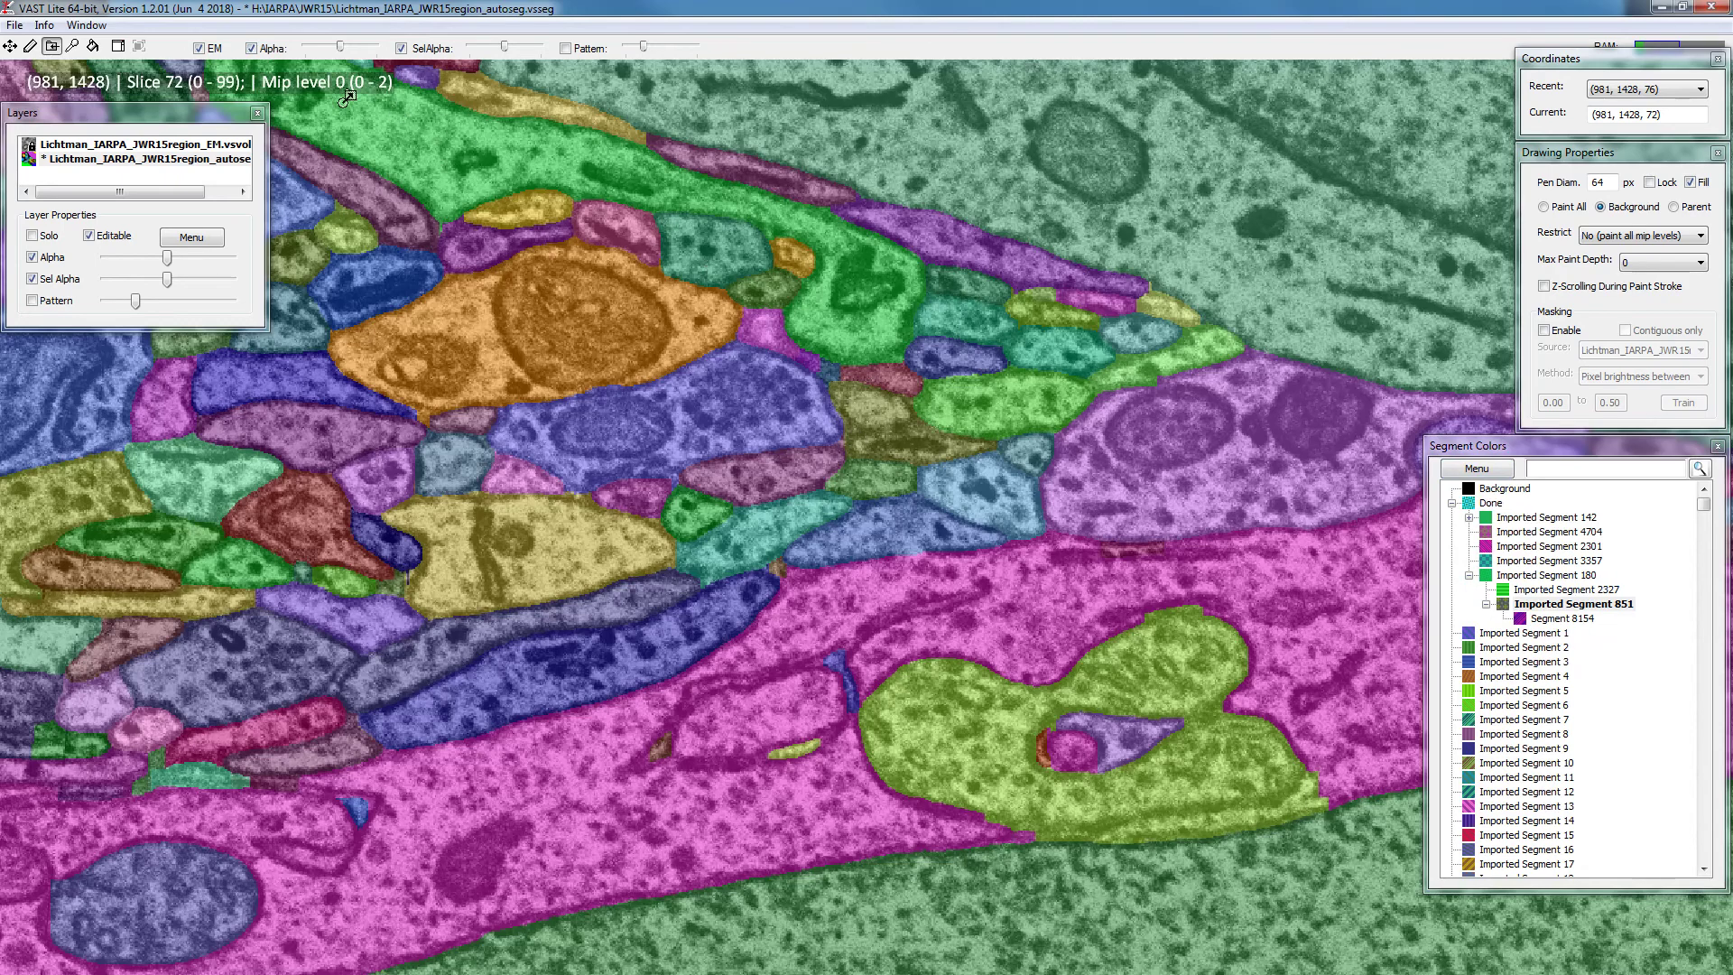
drag(340, 51, 334, 51)
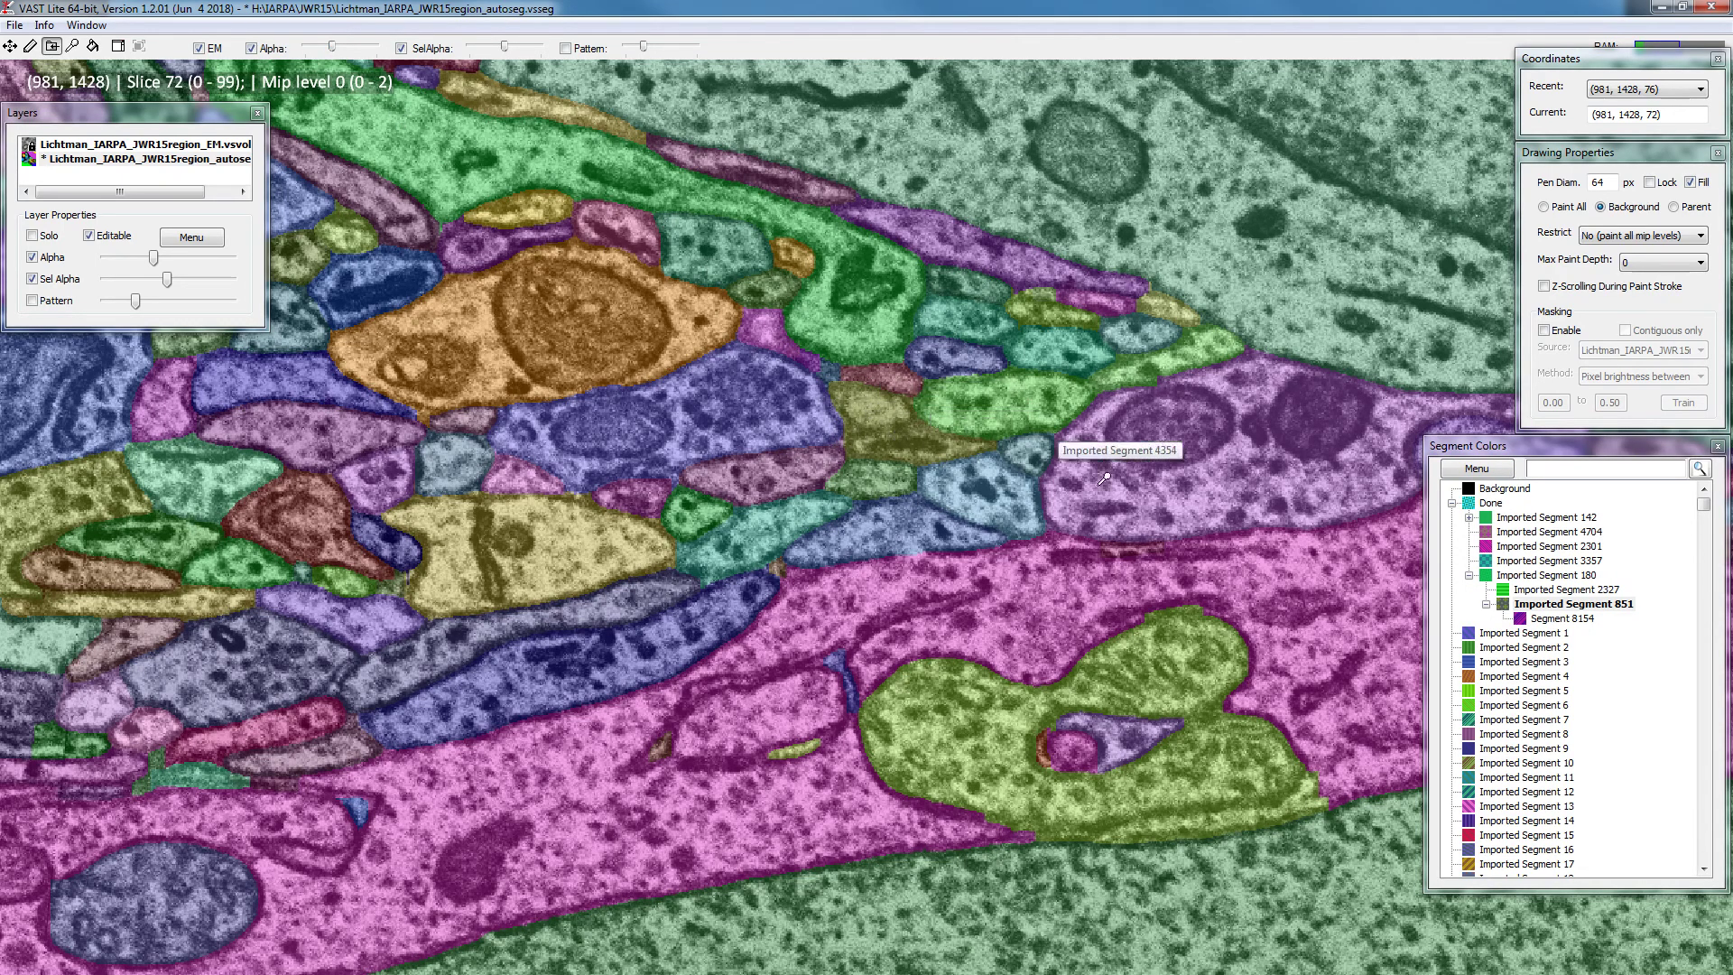
click(1571, 619)
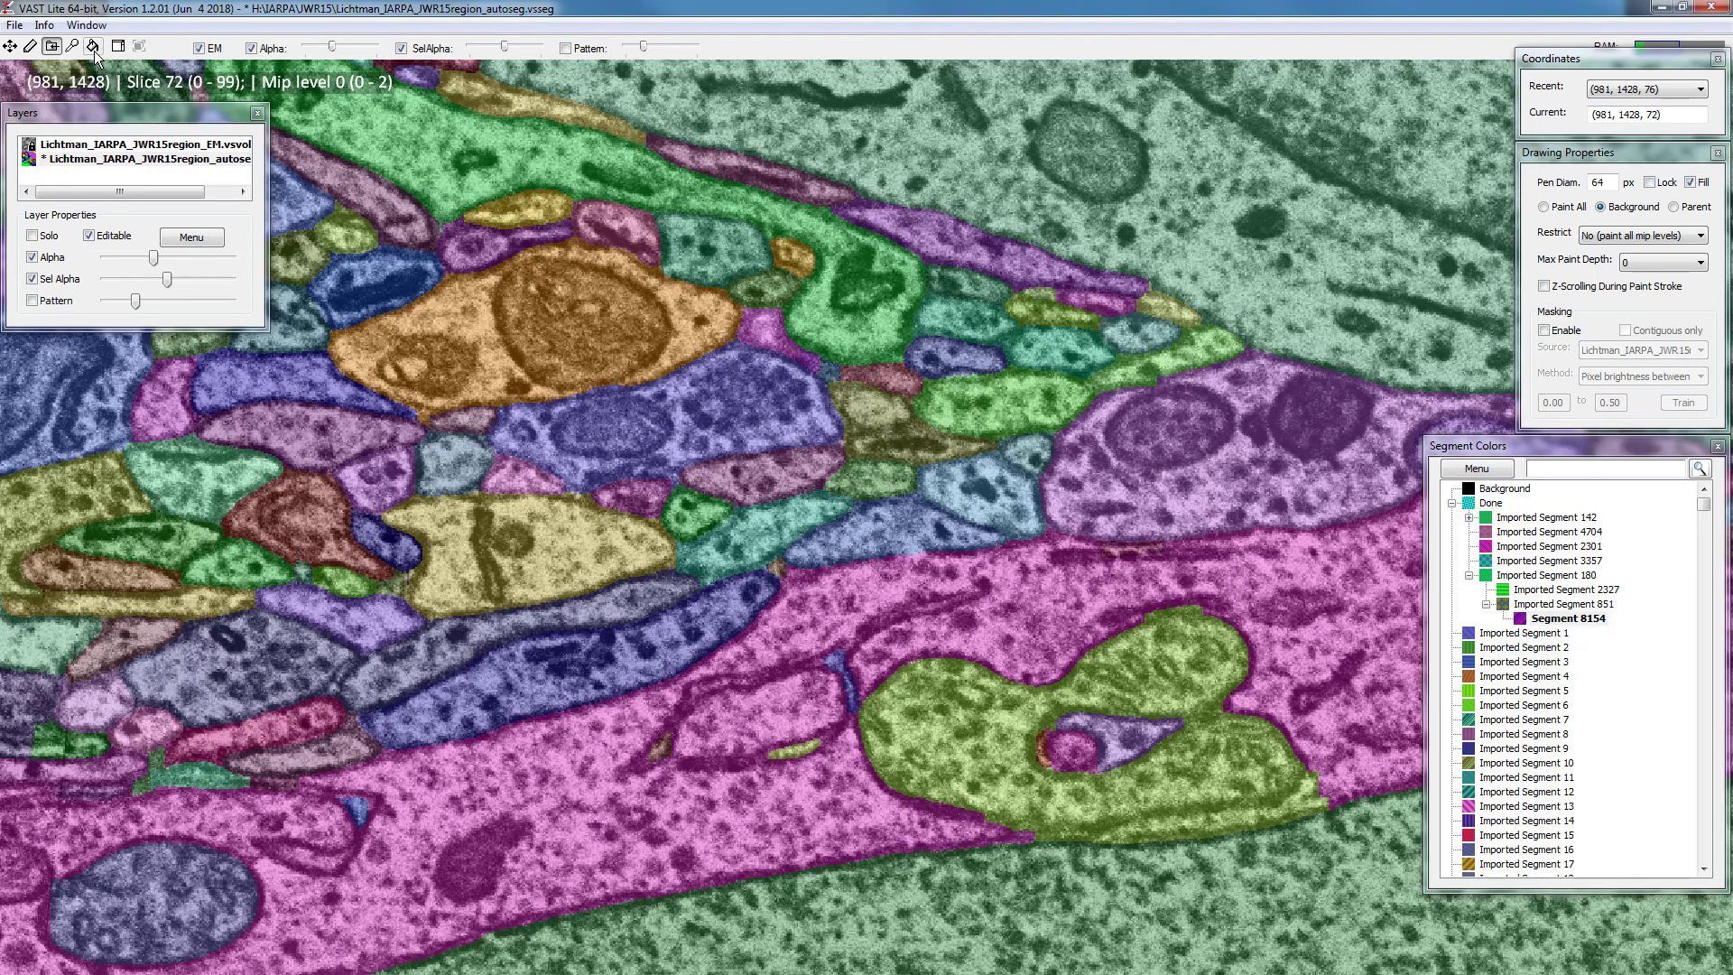
click(32, 47)
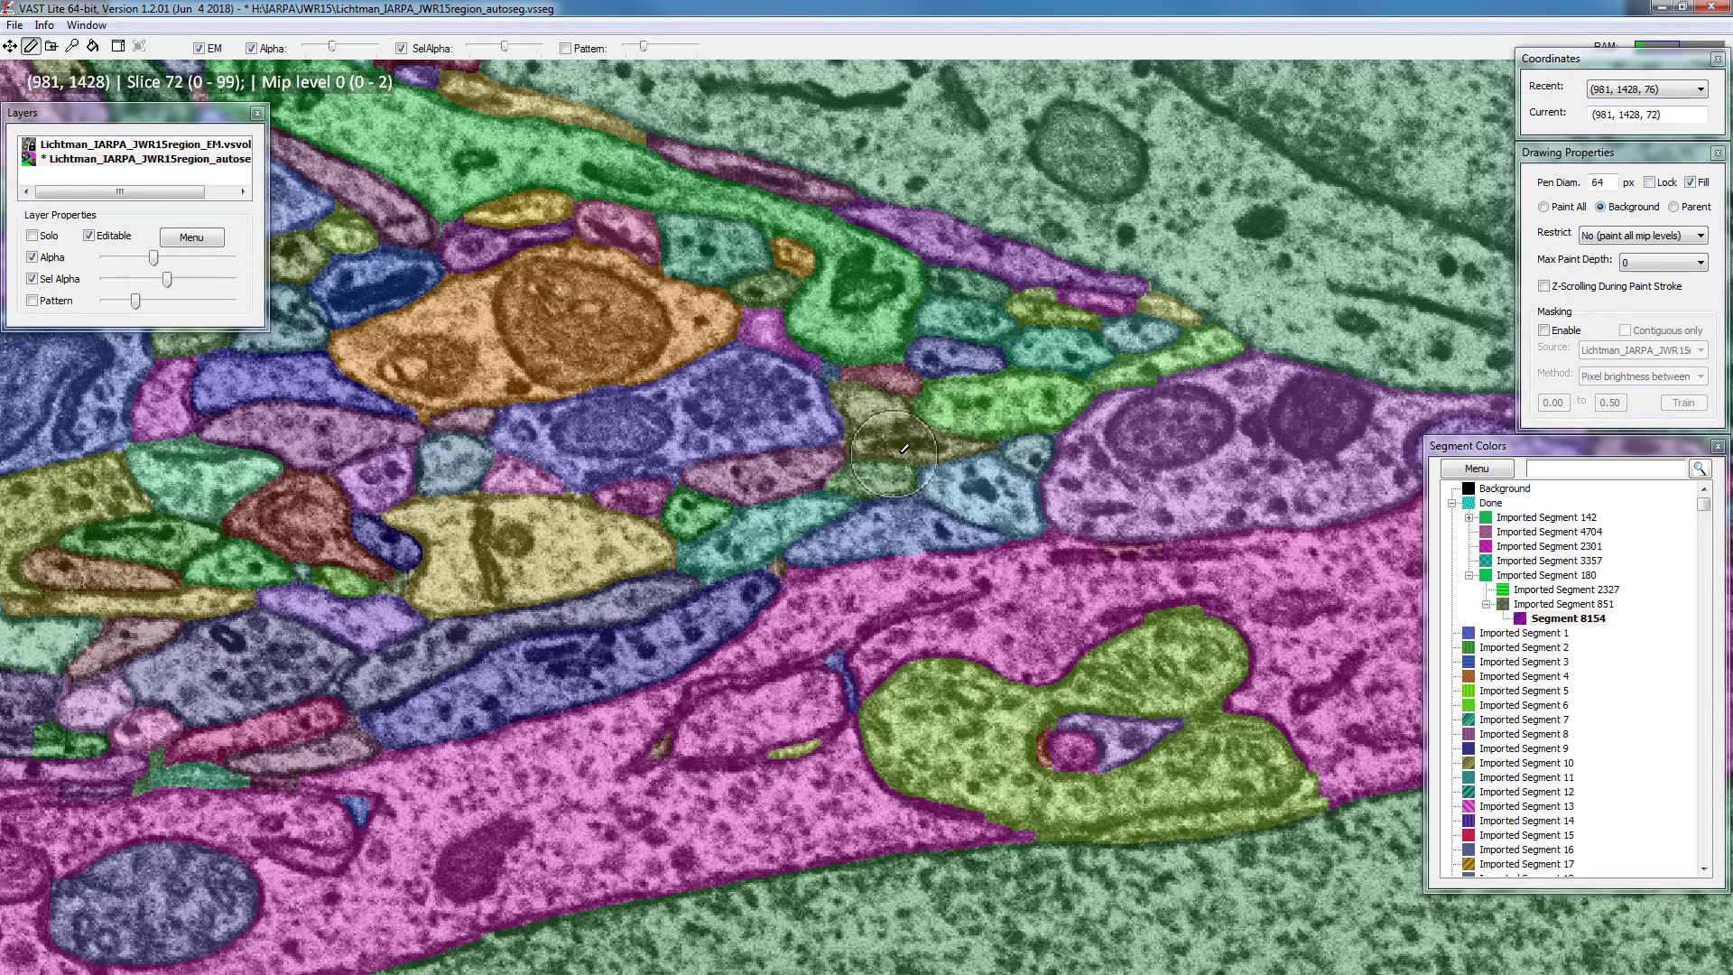
Select Segment 8154 and limit its drawing to the parent segment's area
click(1560, 621)
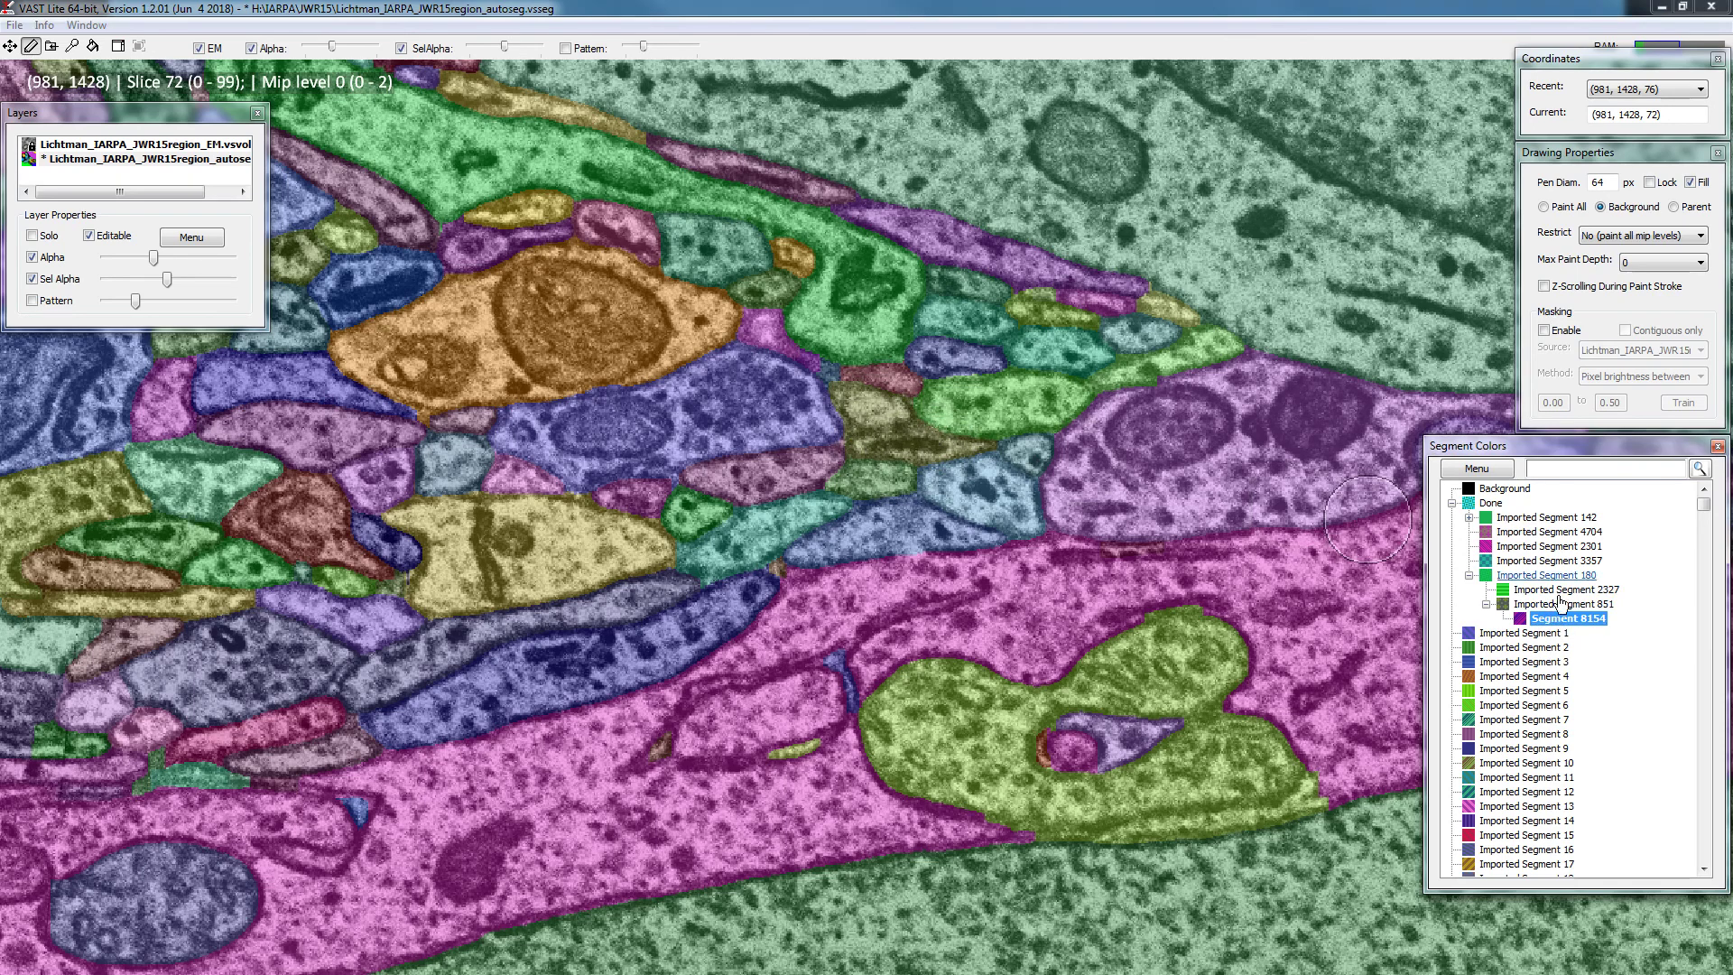
click(1675, 215)
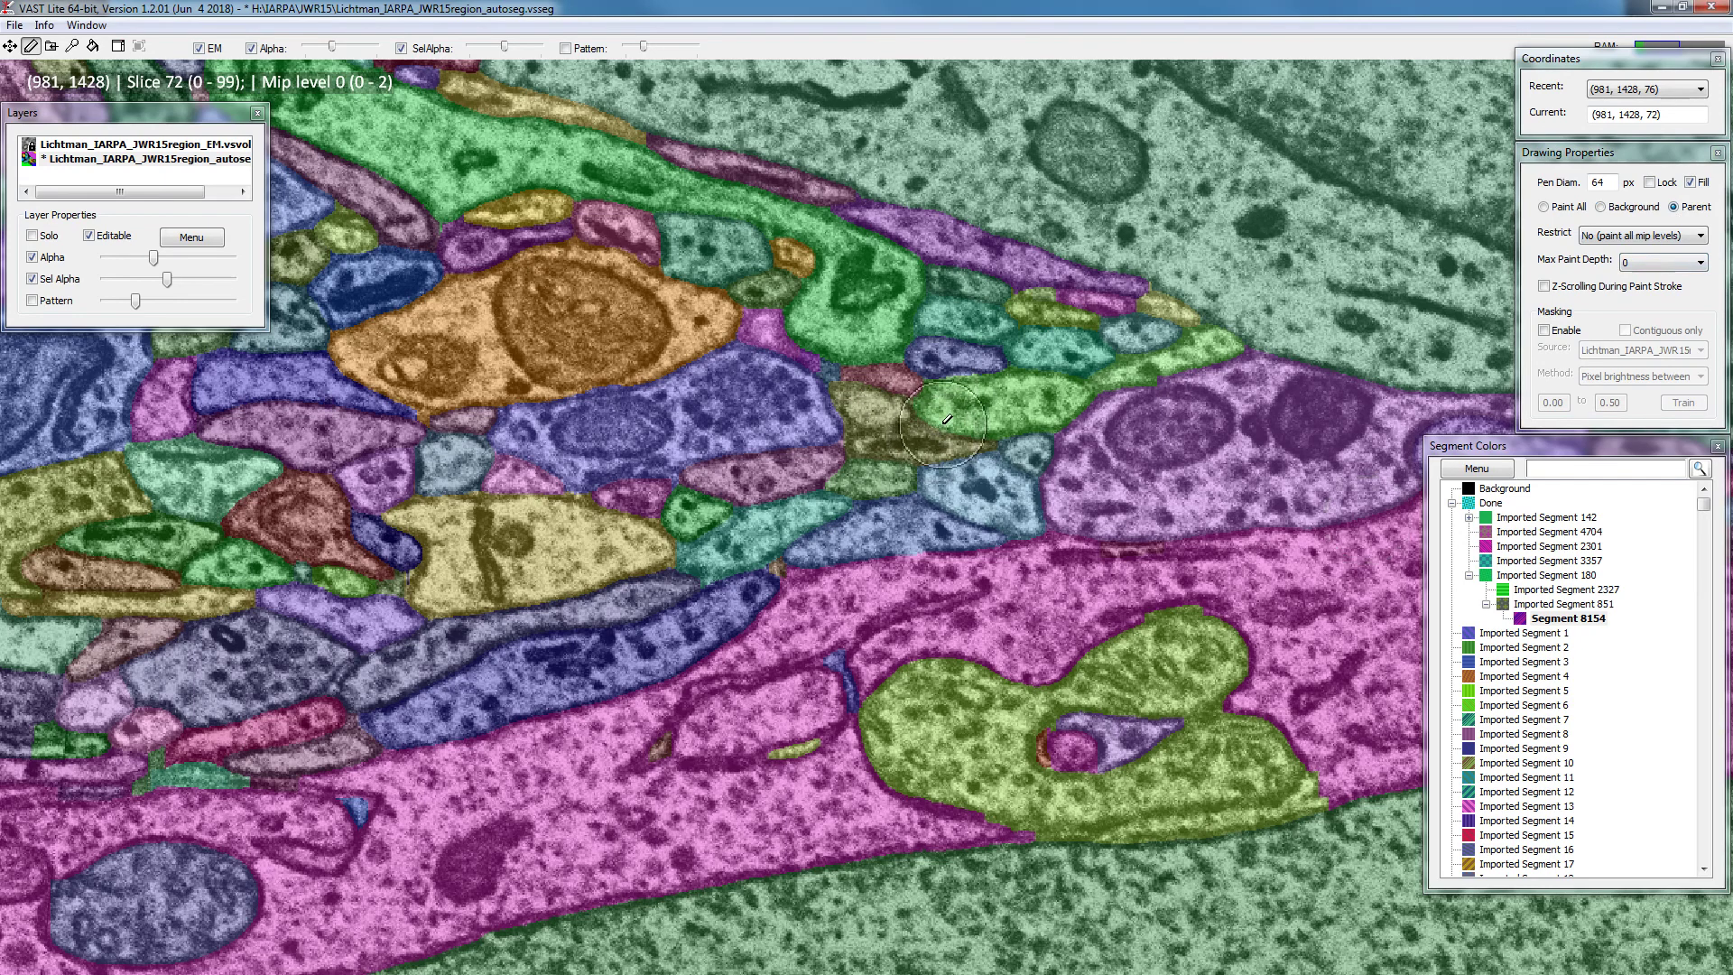
click(1546, 615)
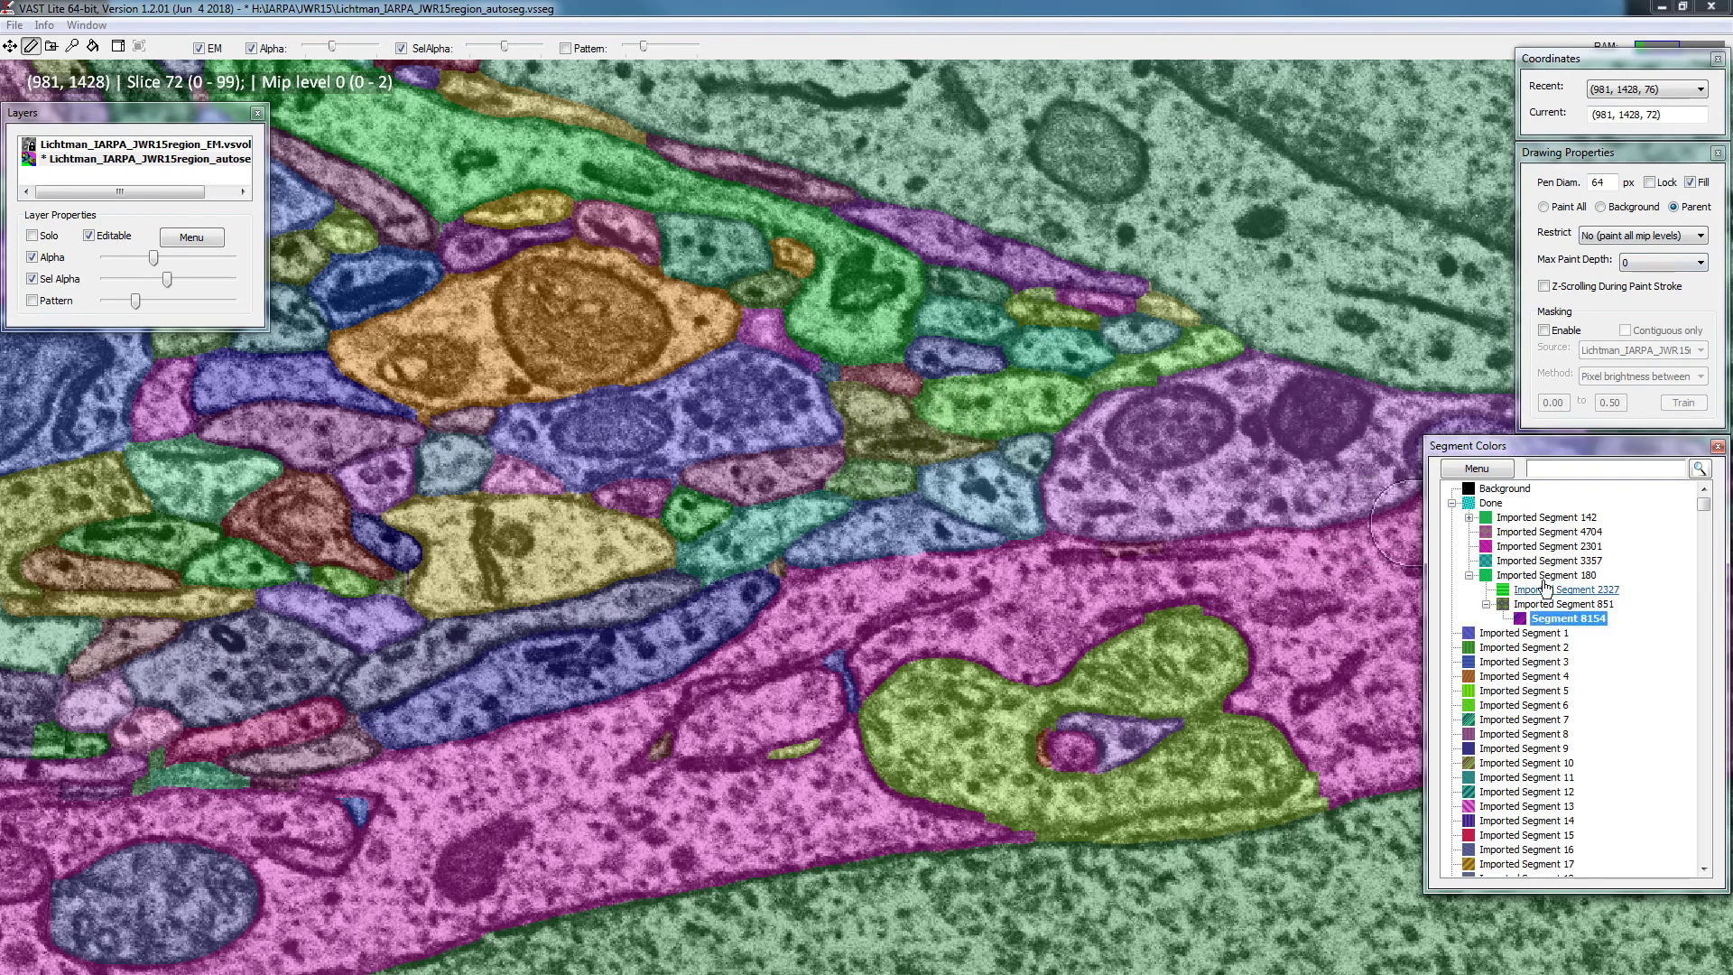
Paint Segment 8154 over the small central neurite across slices roughly 65–74
scroll(887, 469, down, 3)
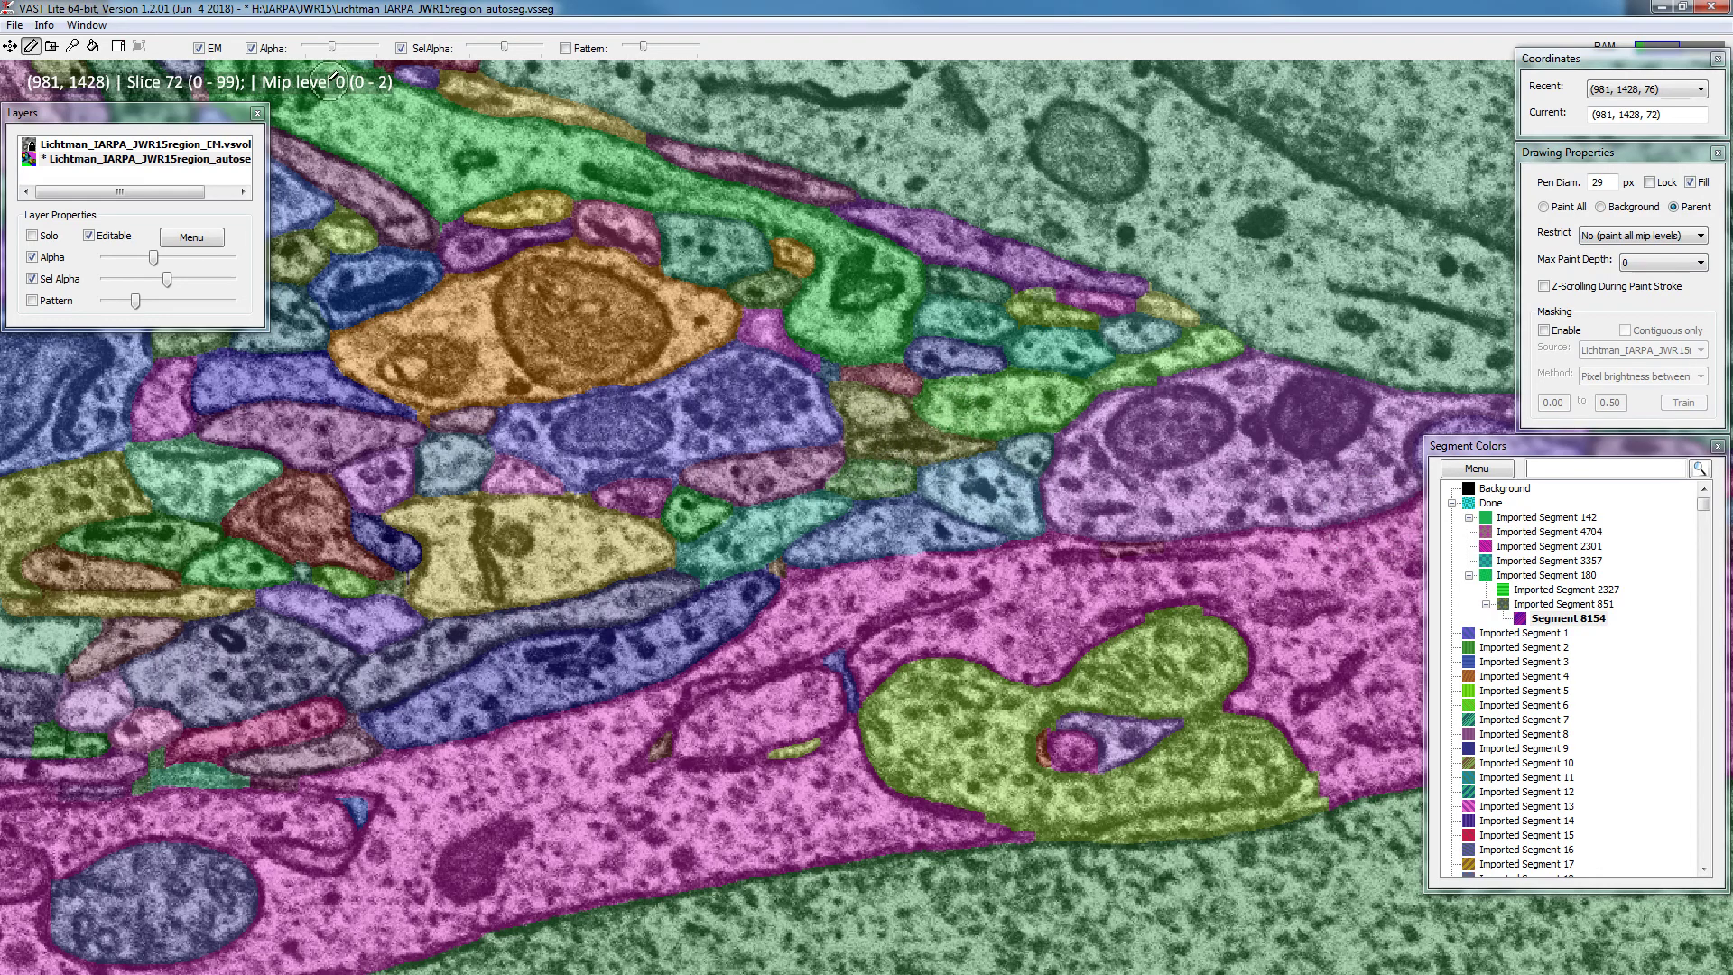
mouse_move(870, 444)
mouse_down()
mouse_move(991, 447)
mouse_move(848, 437)
mouse_move(962, 448)
mouse_up()
scroll(855, 455, up, 1)
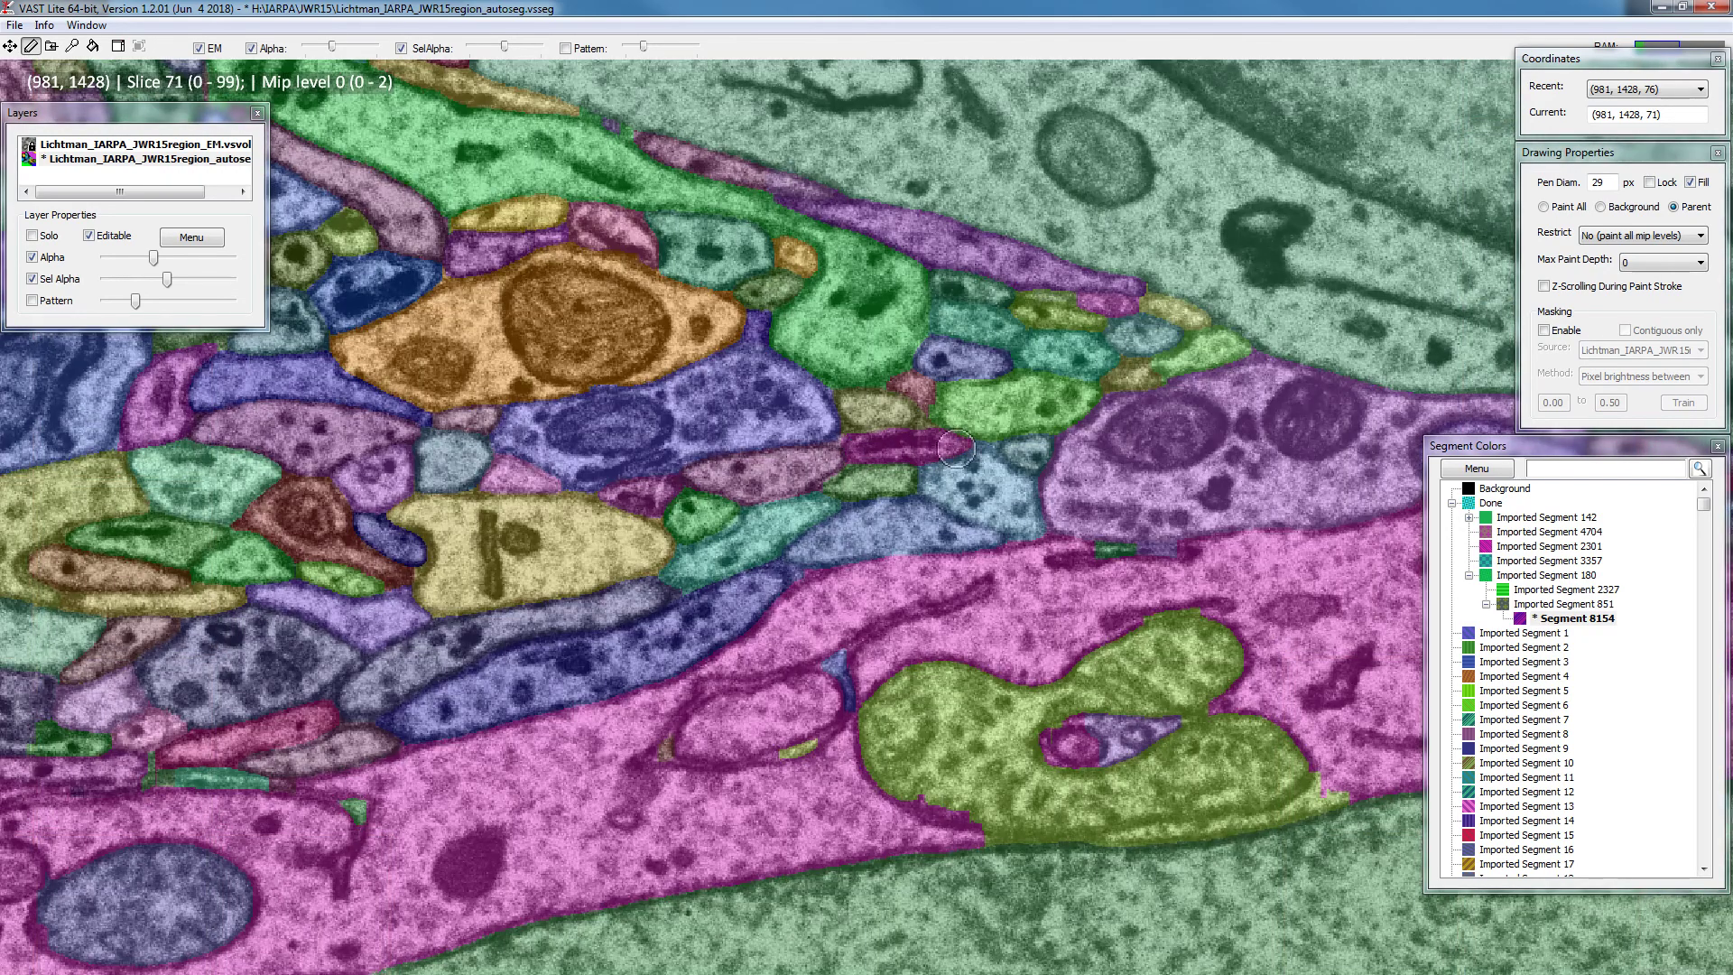
scroll(849, 442, up, 1)
scroll(846, 458, up, 1)
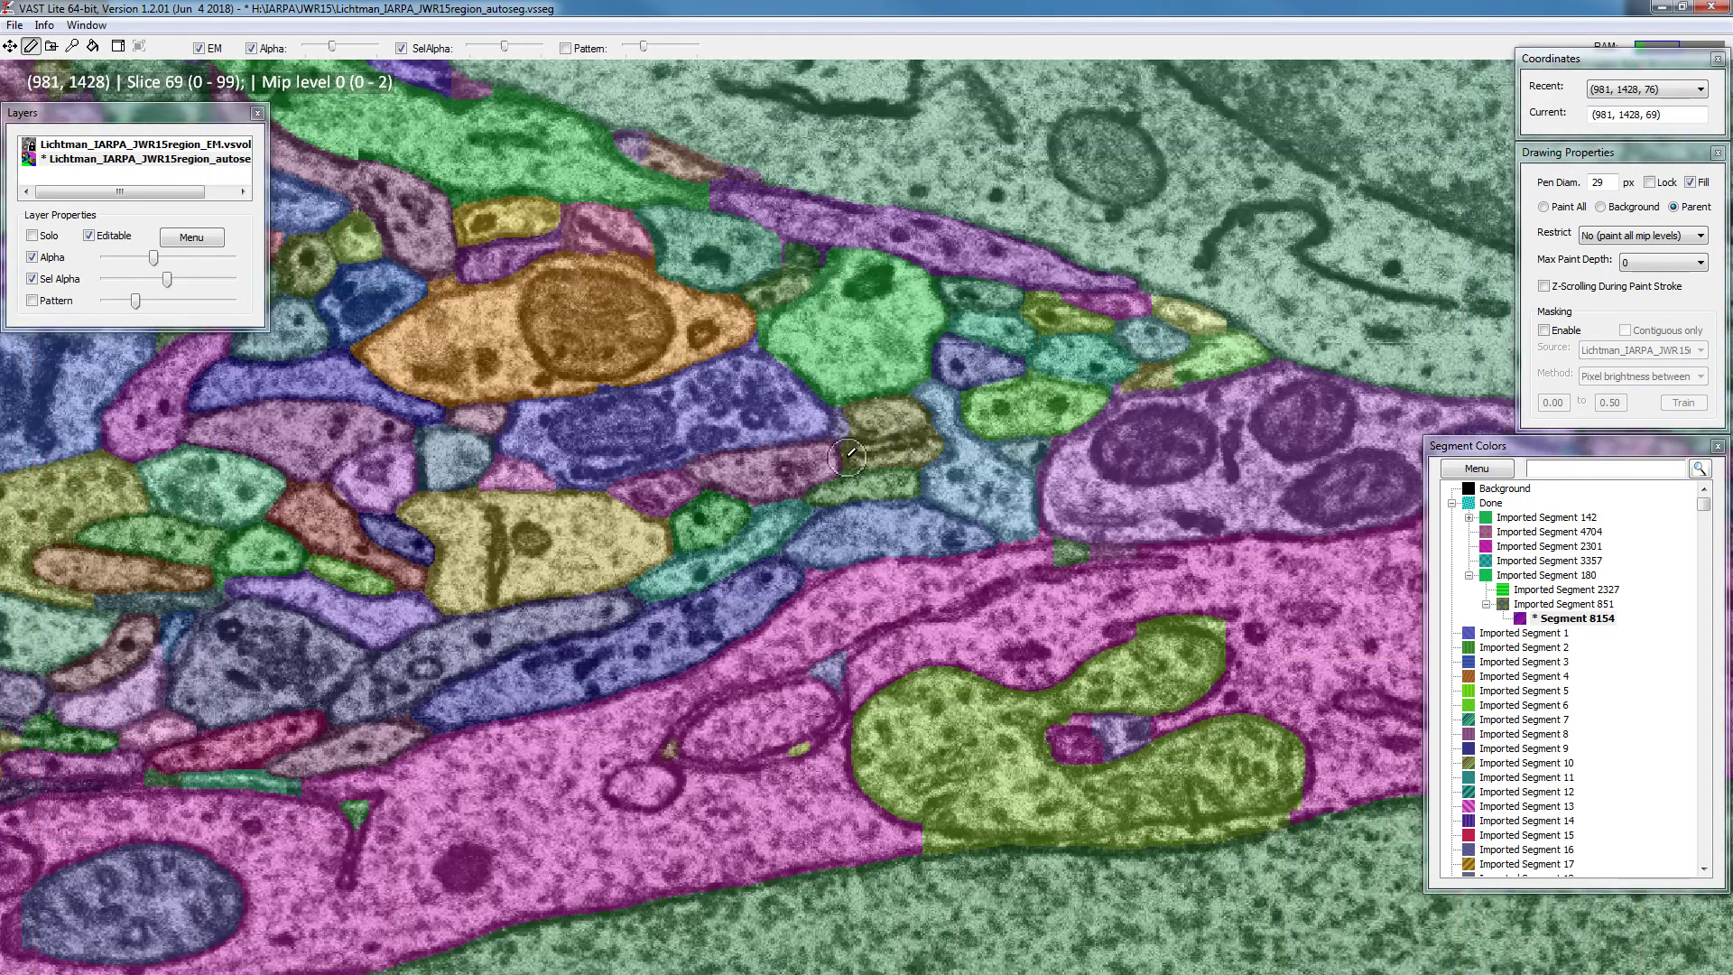
scroll(846, 461, up, 1)
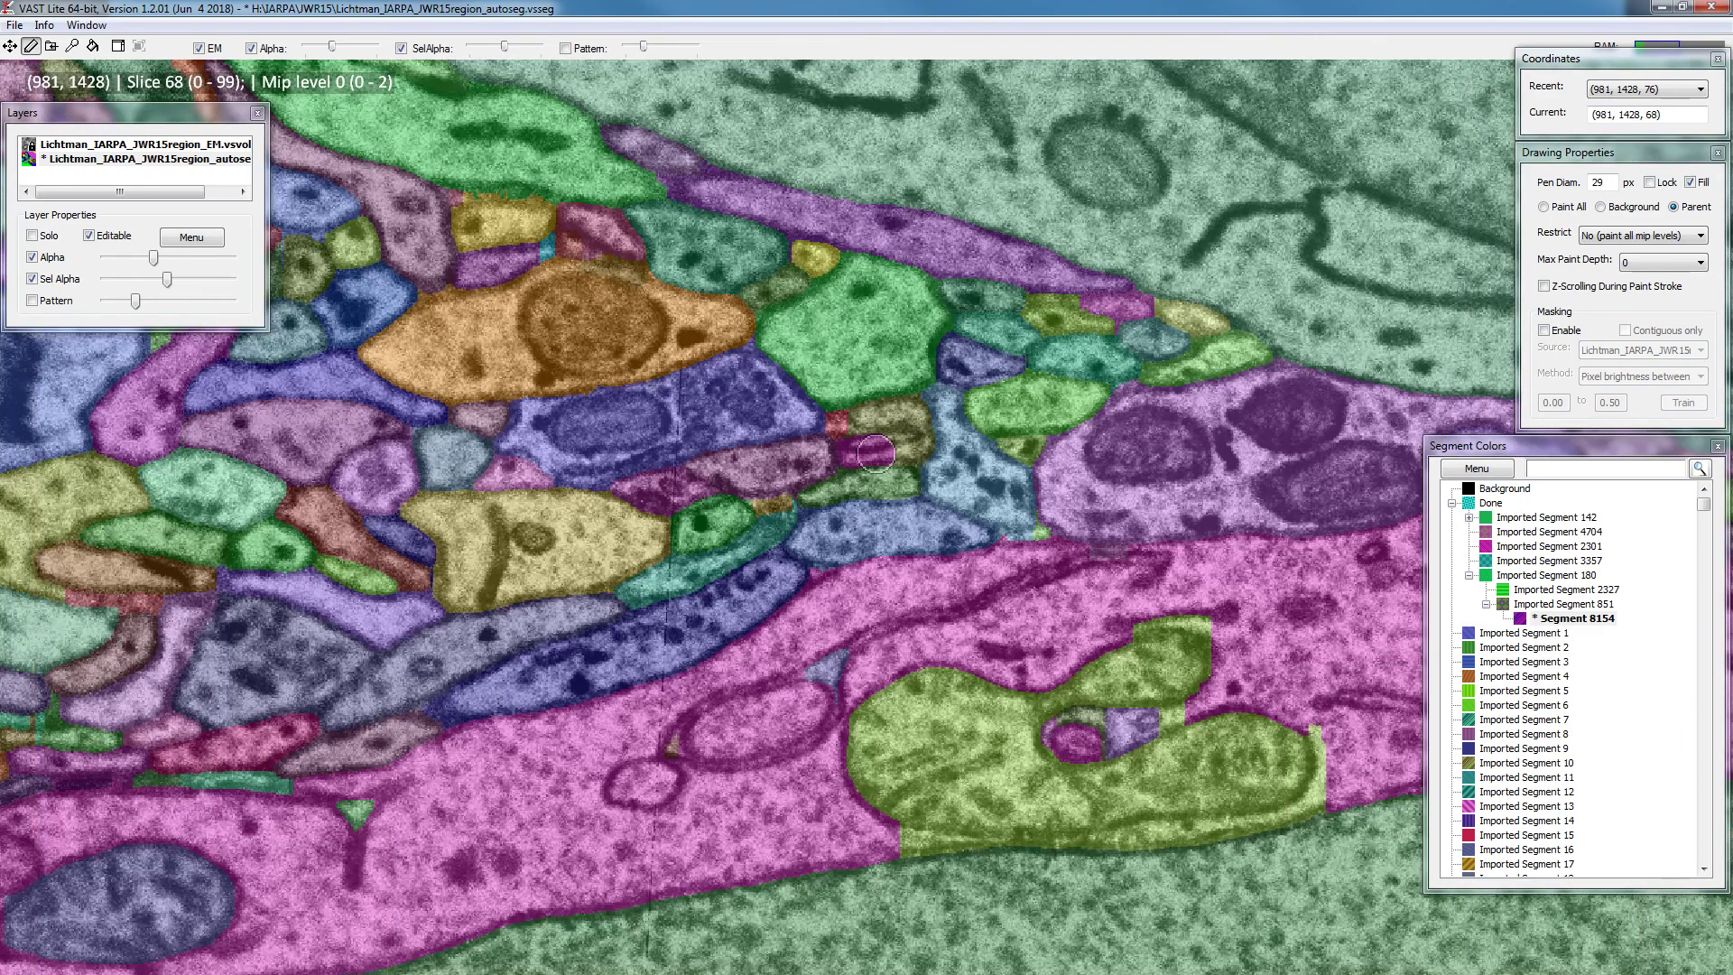
scroll(839, 454, up, 1)
scroll(861, 439, up, 1)
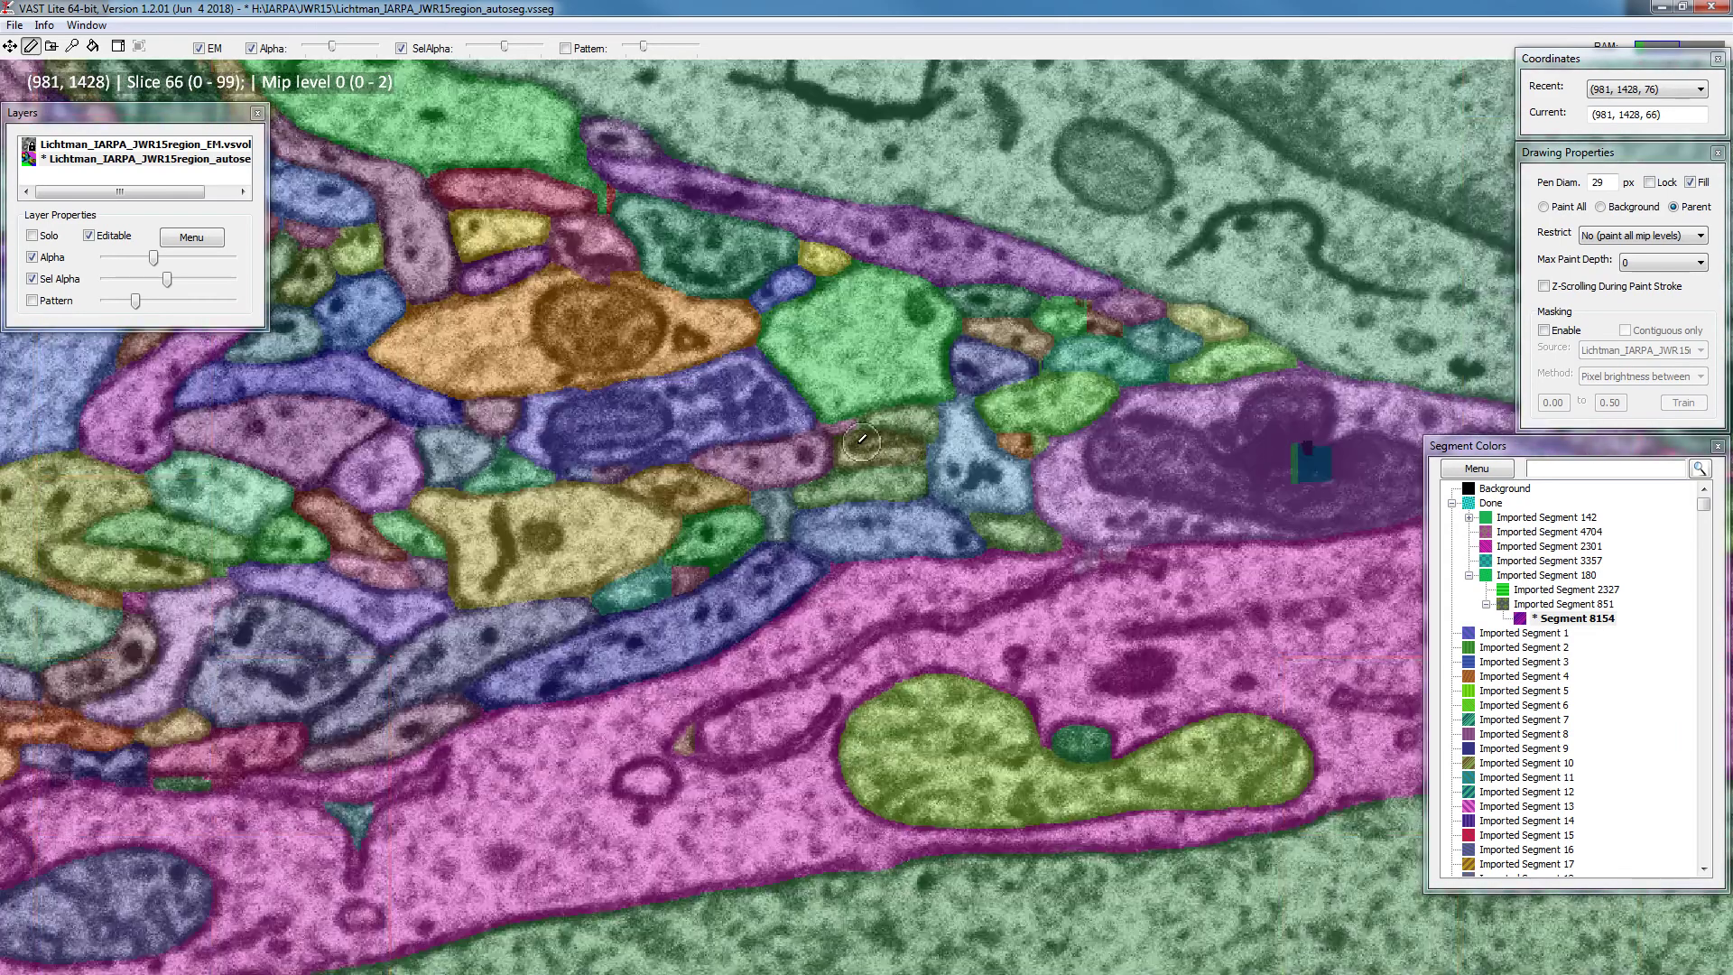
scroll(848, 457, up, 1)
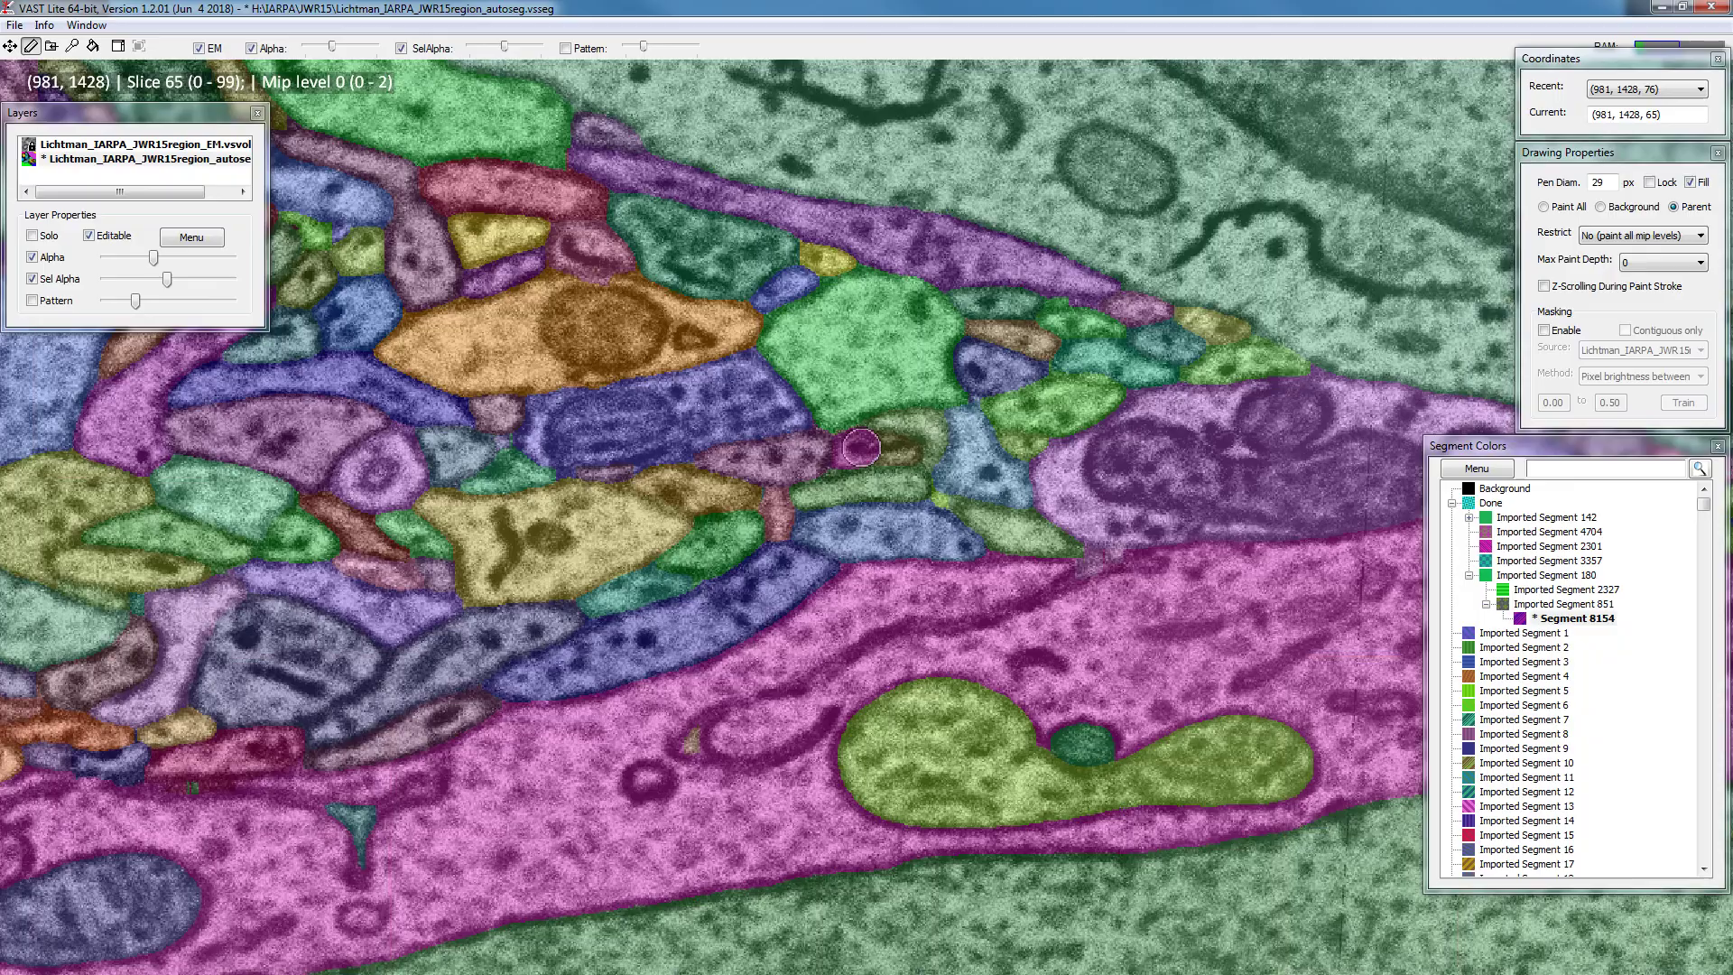
scroll(924, 384, down, 6)
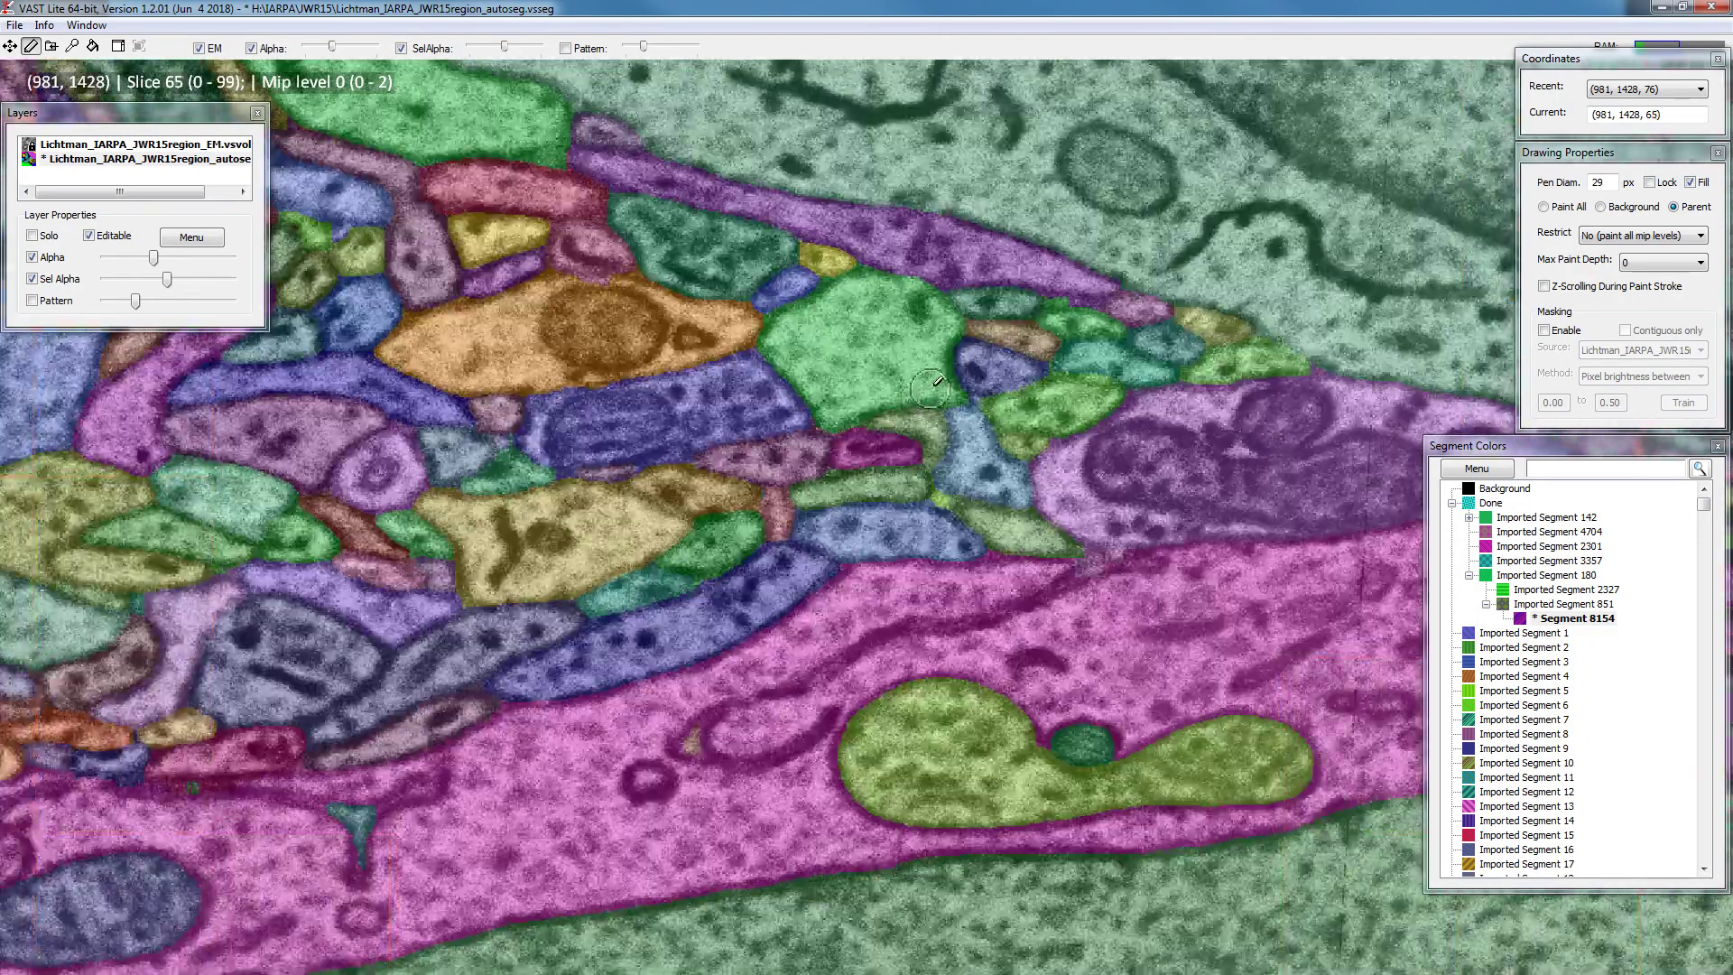
scroll(952, 383, down, 2)
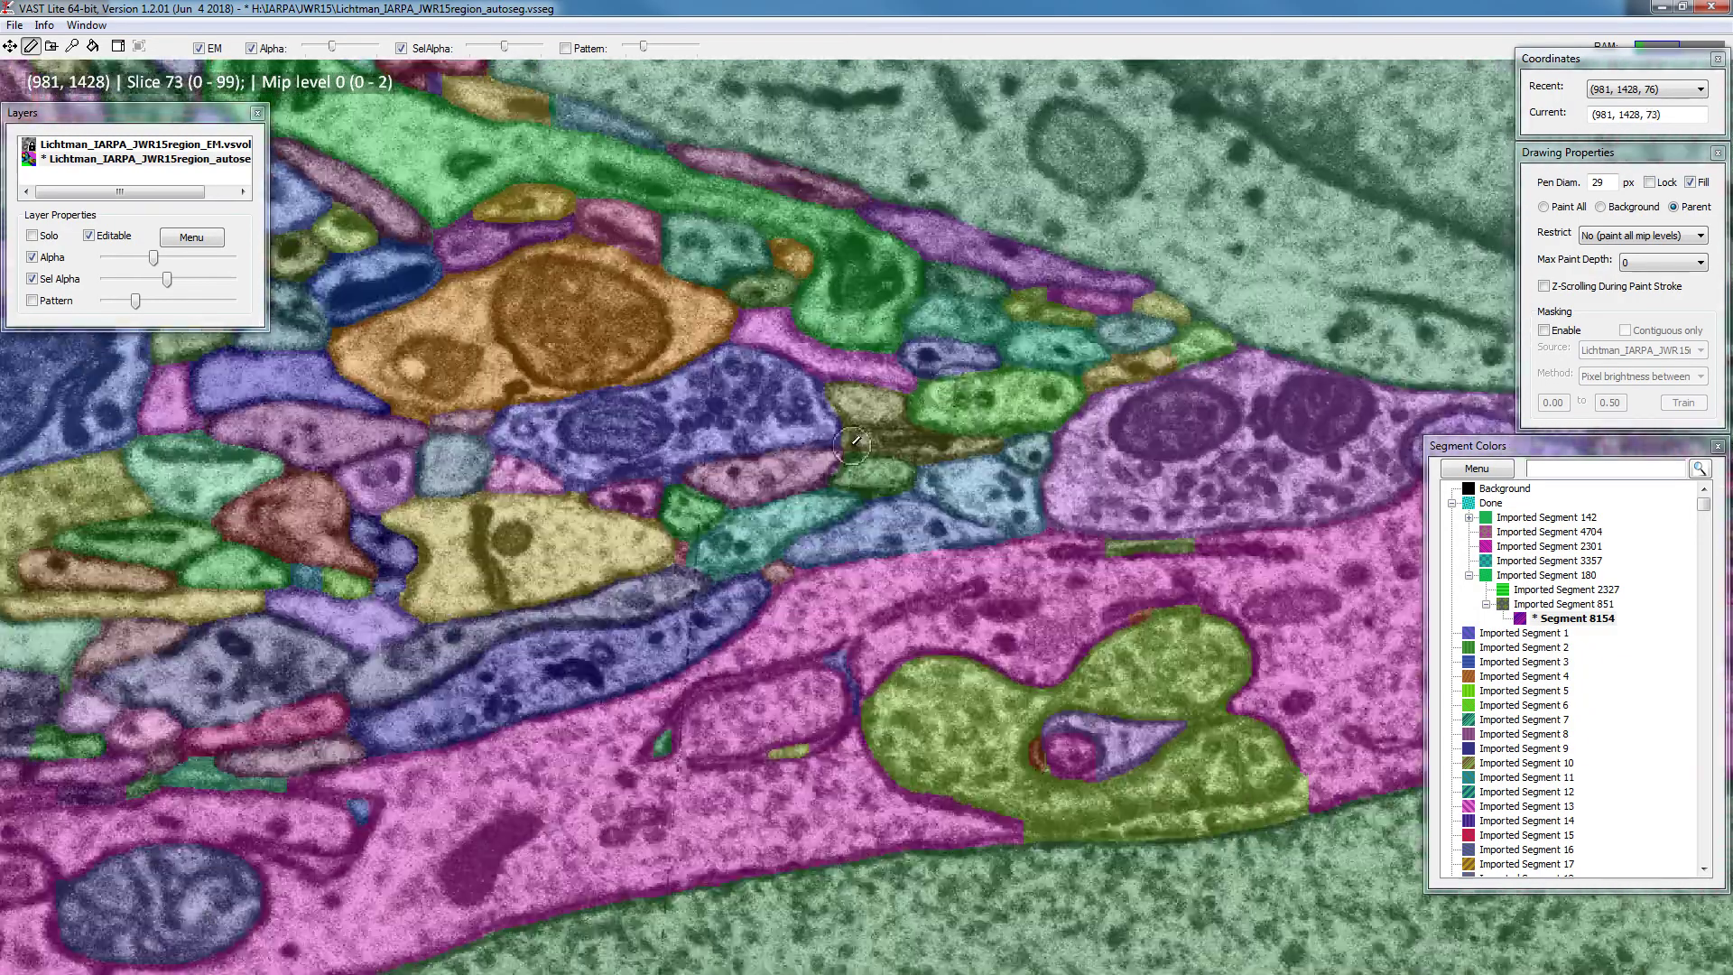
scroll(959, 444, down, 1)
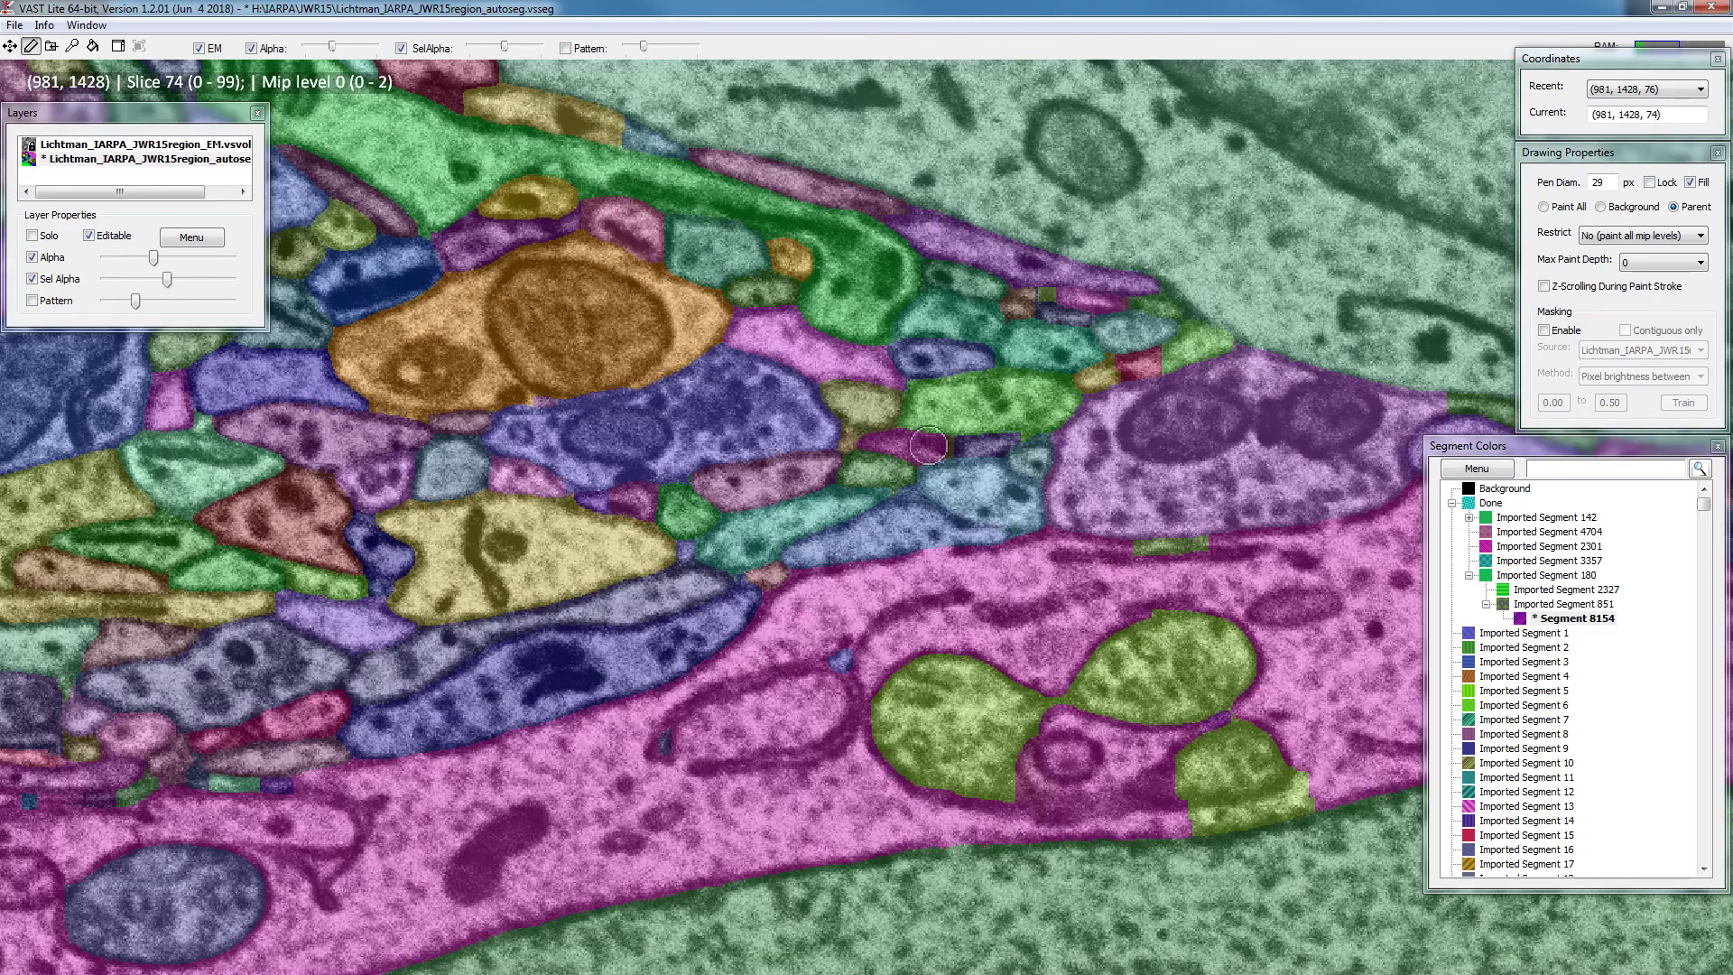
scroll(903, 443, down, 1)
scroll(921, 431, up, 6)
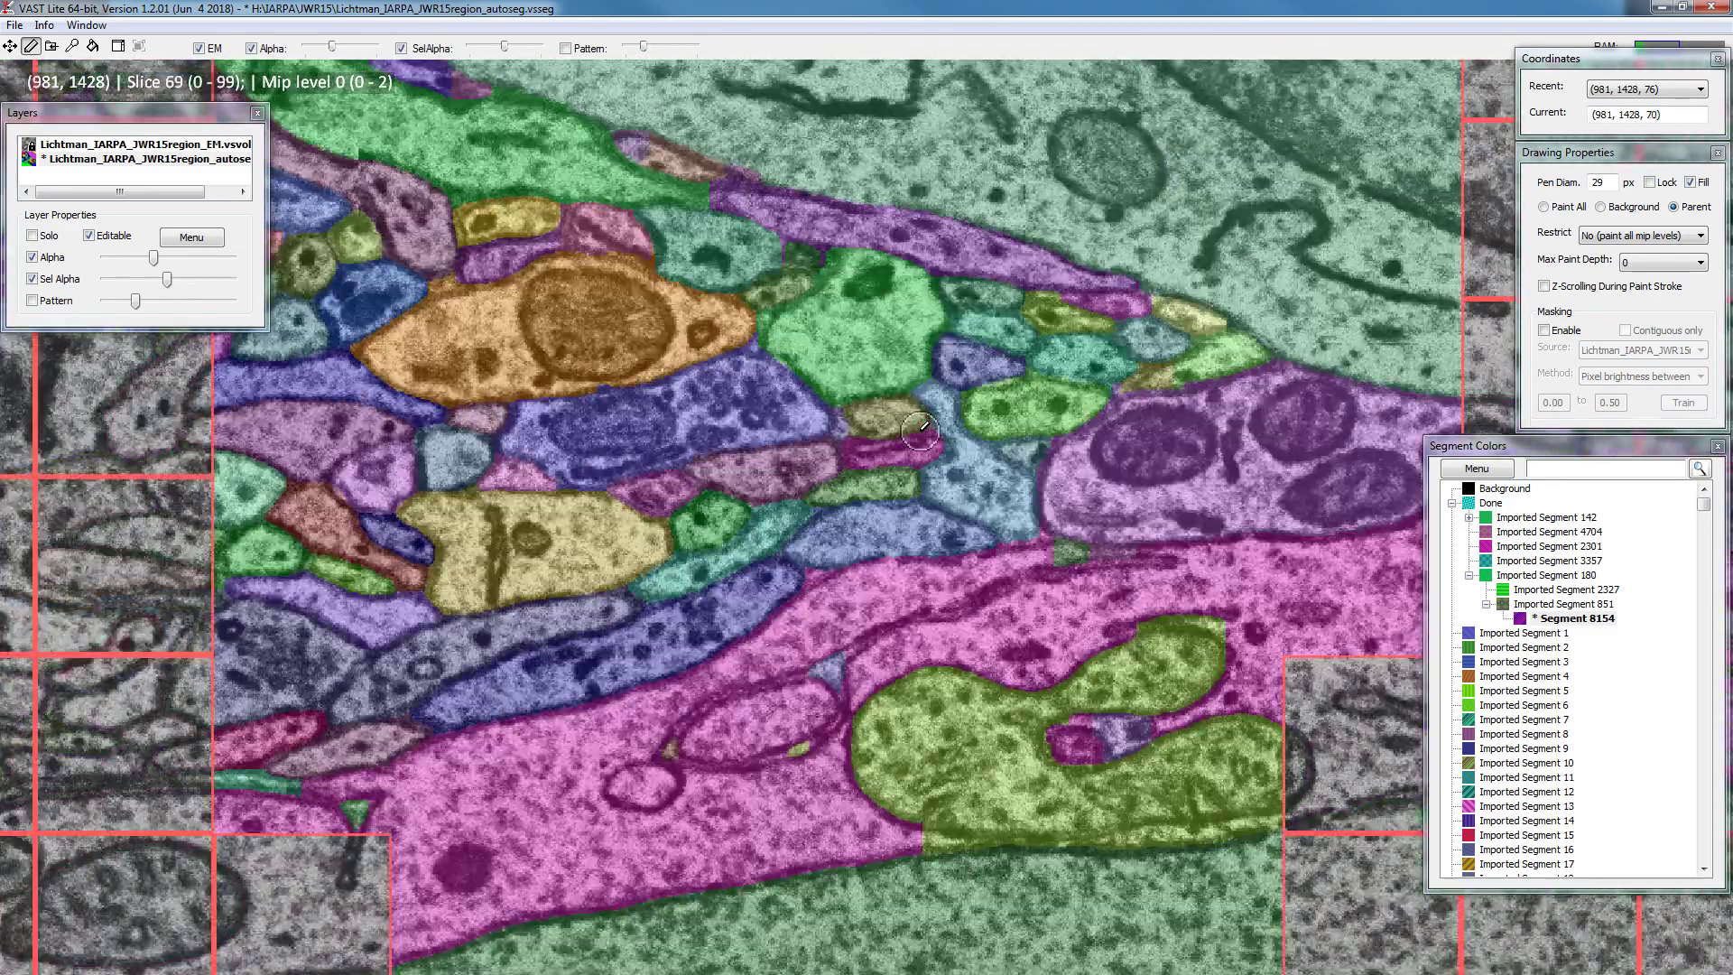
Turn off Alpha and check magenta Segment 8154 beside yellow-green 851 across slices 65–74
click(273, 50)
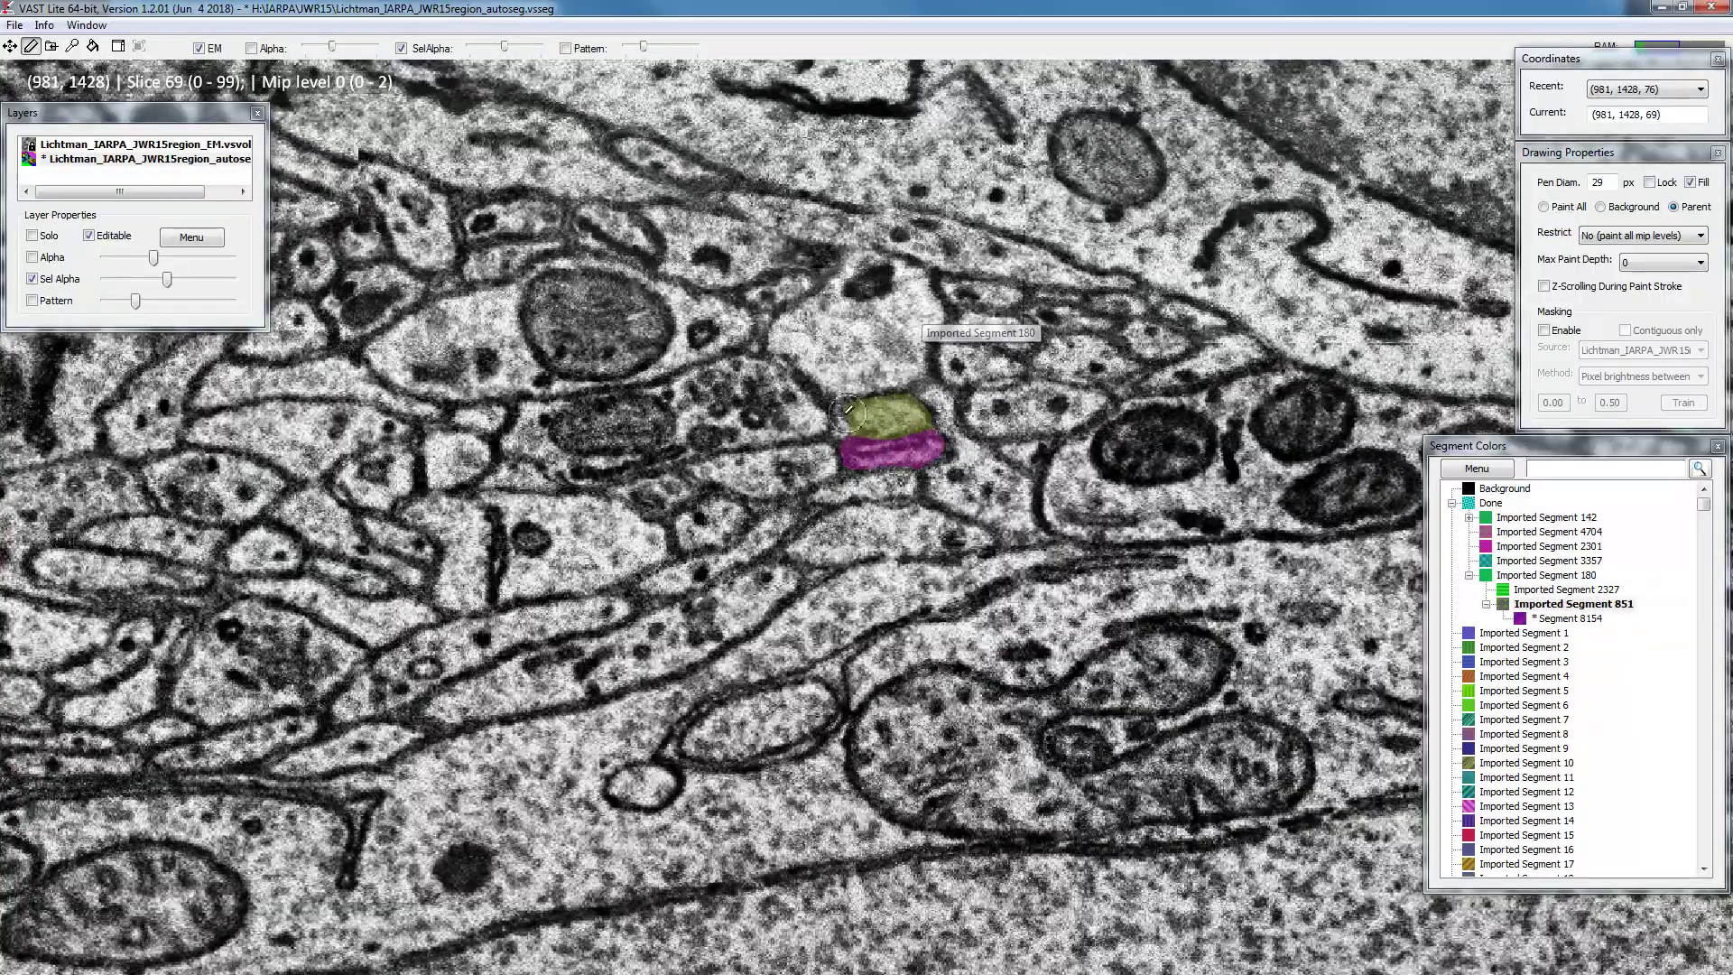
scroll(854, 408, up, 6)
scroll(860, 405, down, 13)
scroll(914, 399, up, 9)
scroll(821, 438, up, 5)
scroll(849, 441, down, 3)
scroll(857, 442, up, 3)
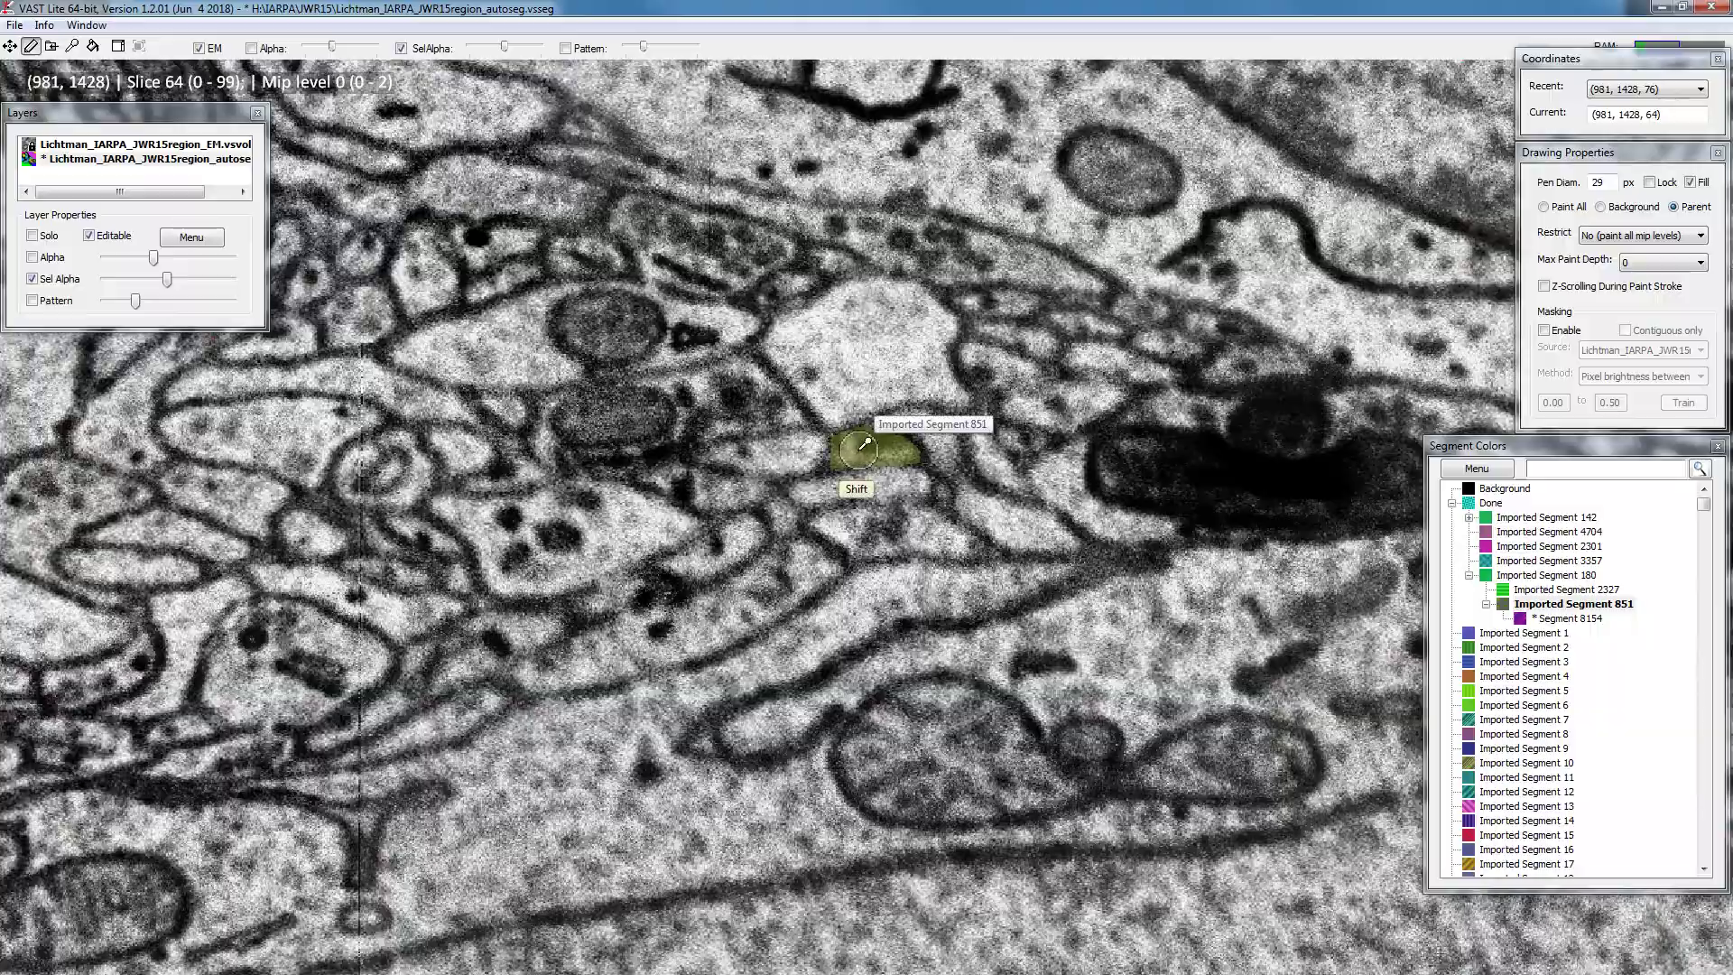
scroll(862, 446, down, 6)
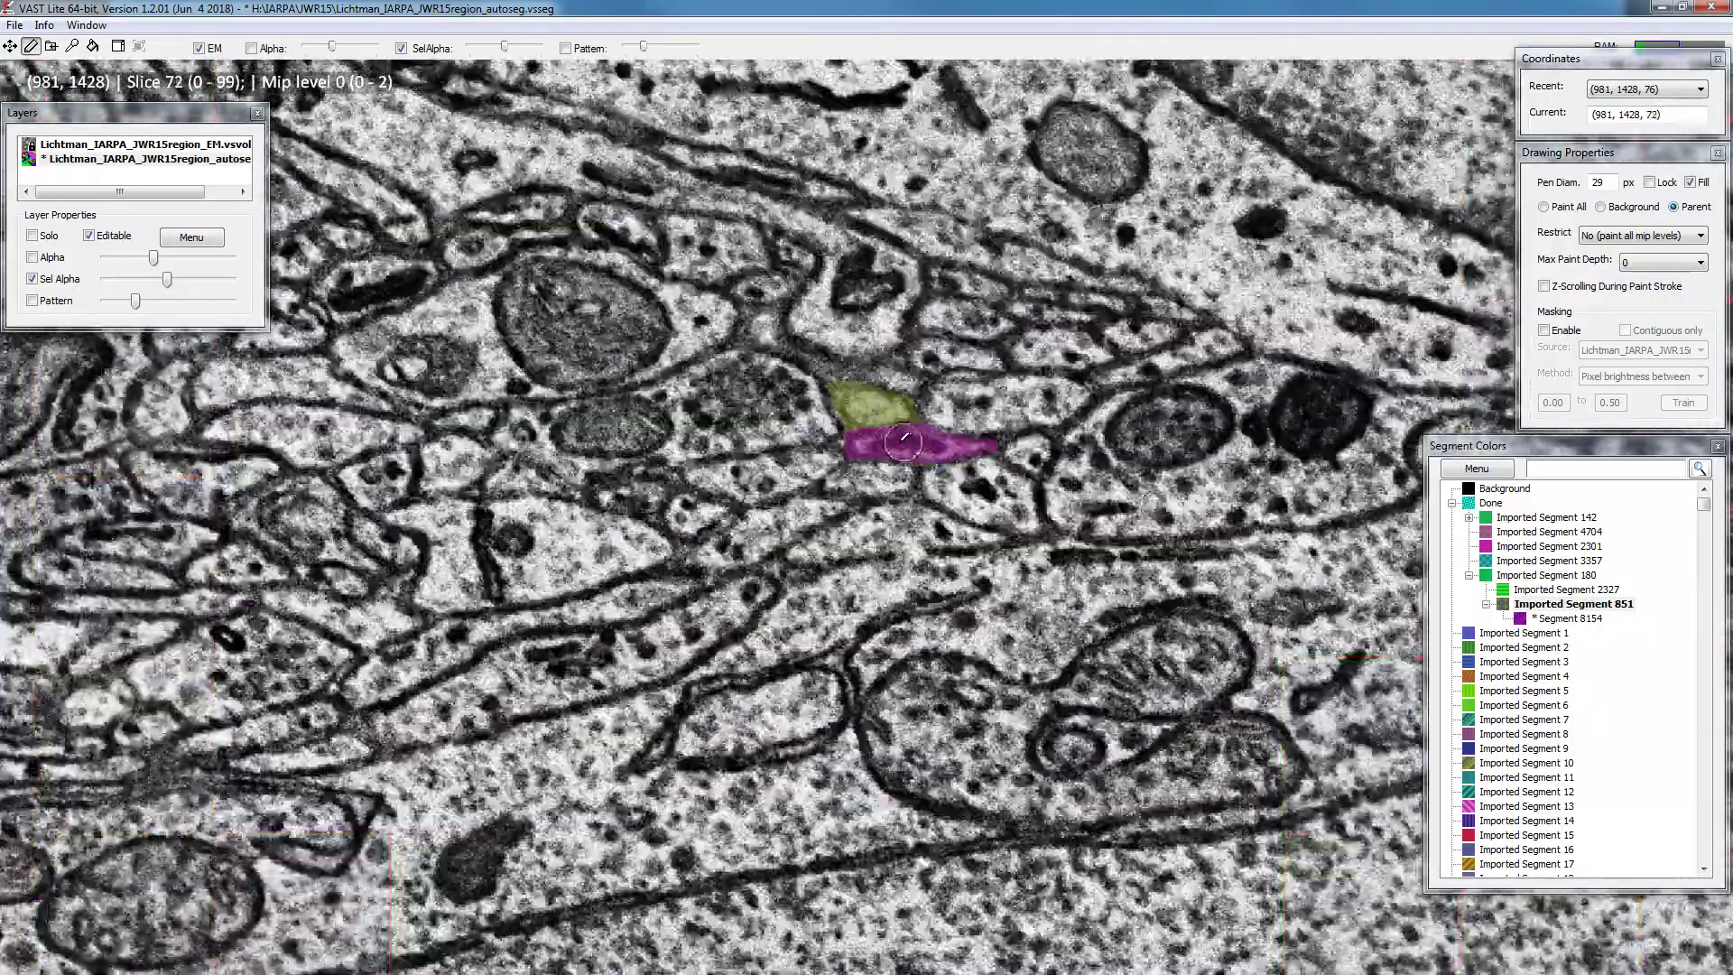
scroll(871, 442, up, 3)
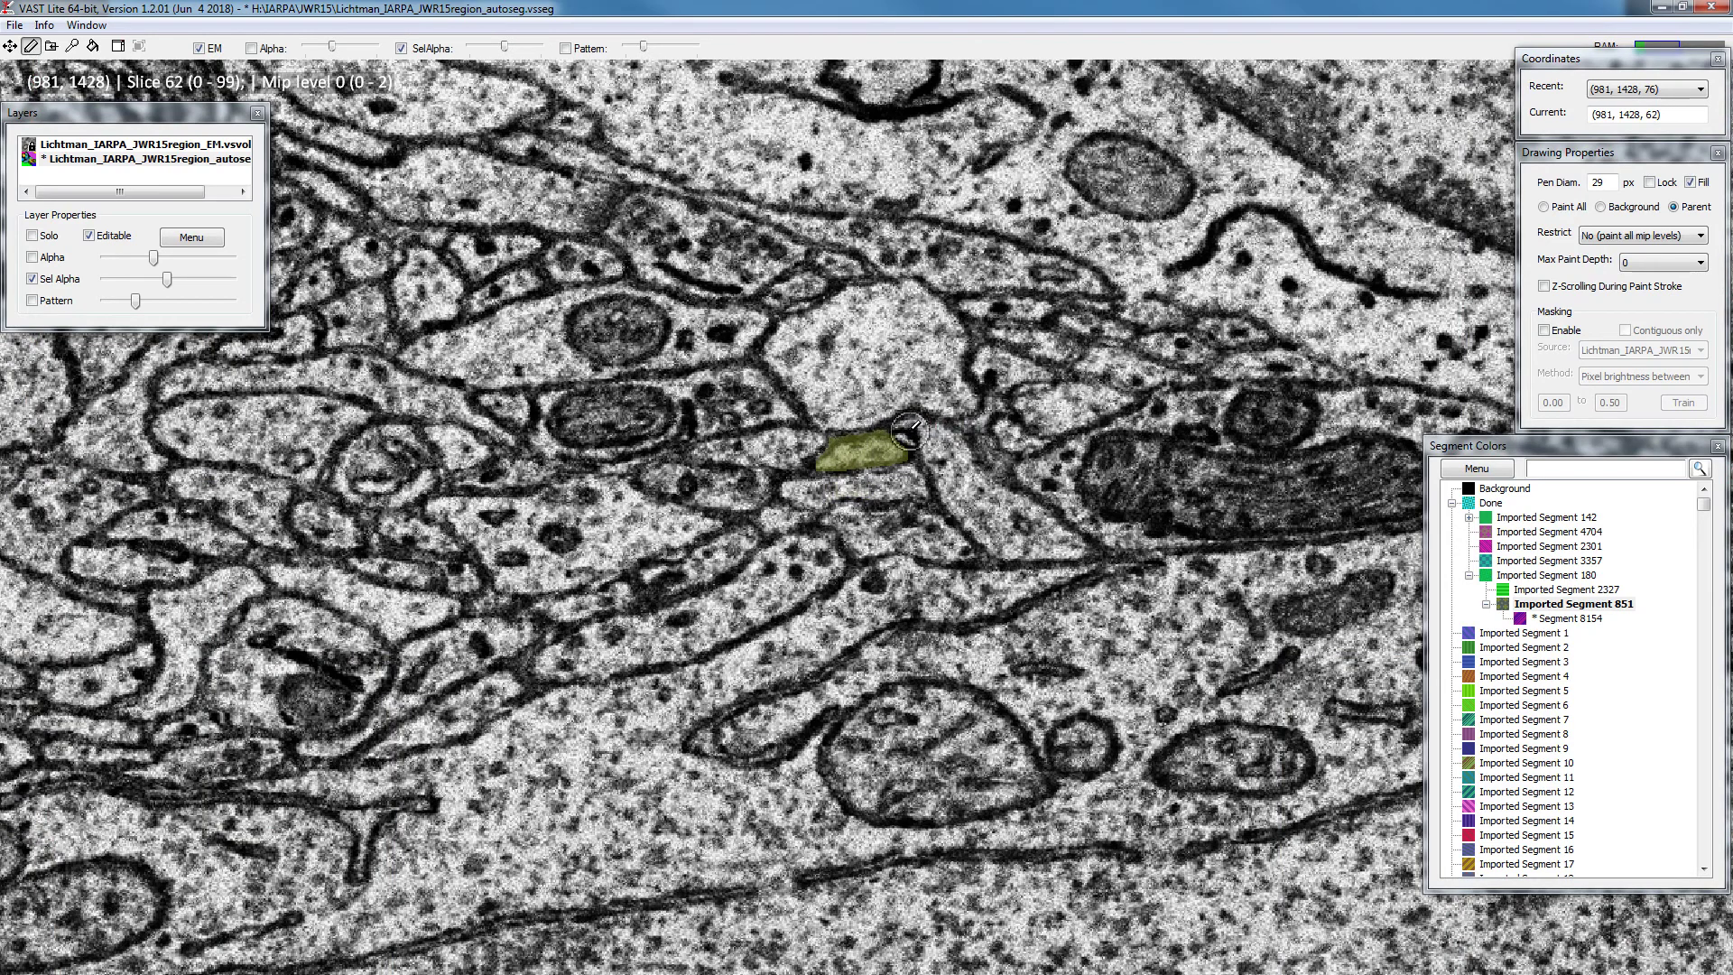
scroll(776, 371, down, 2)
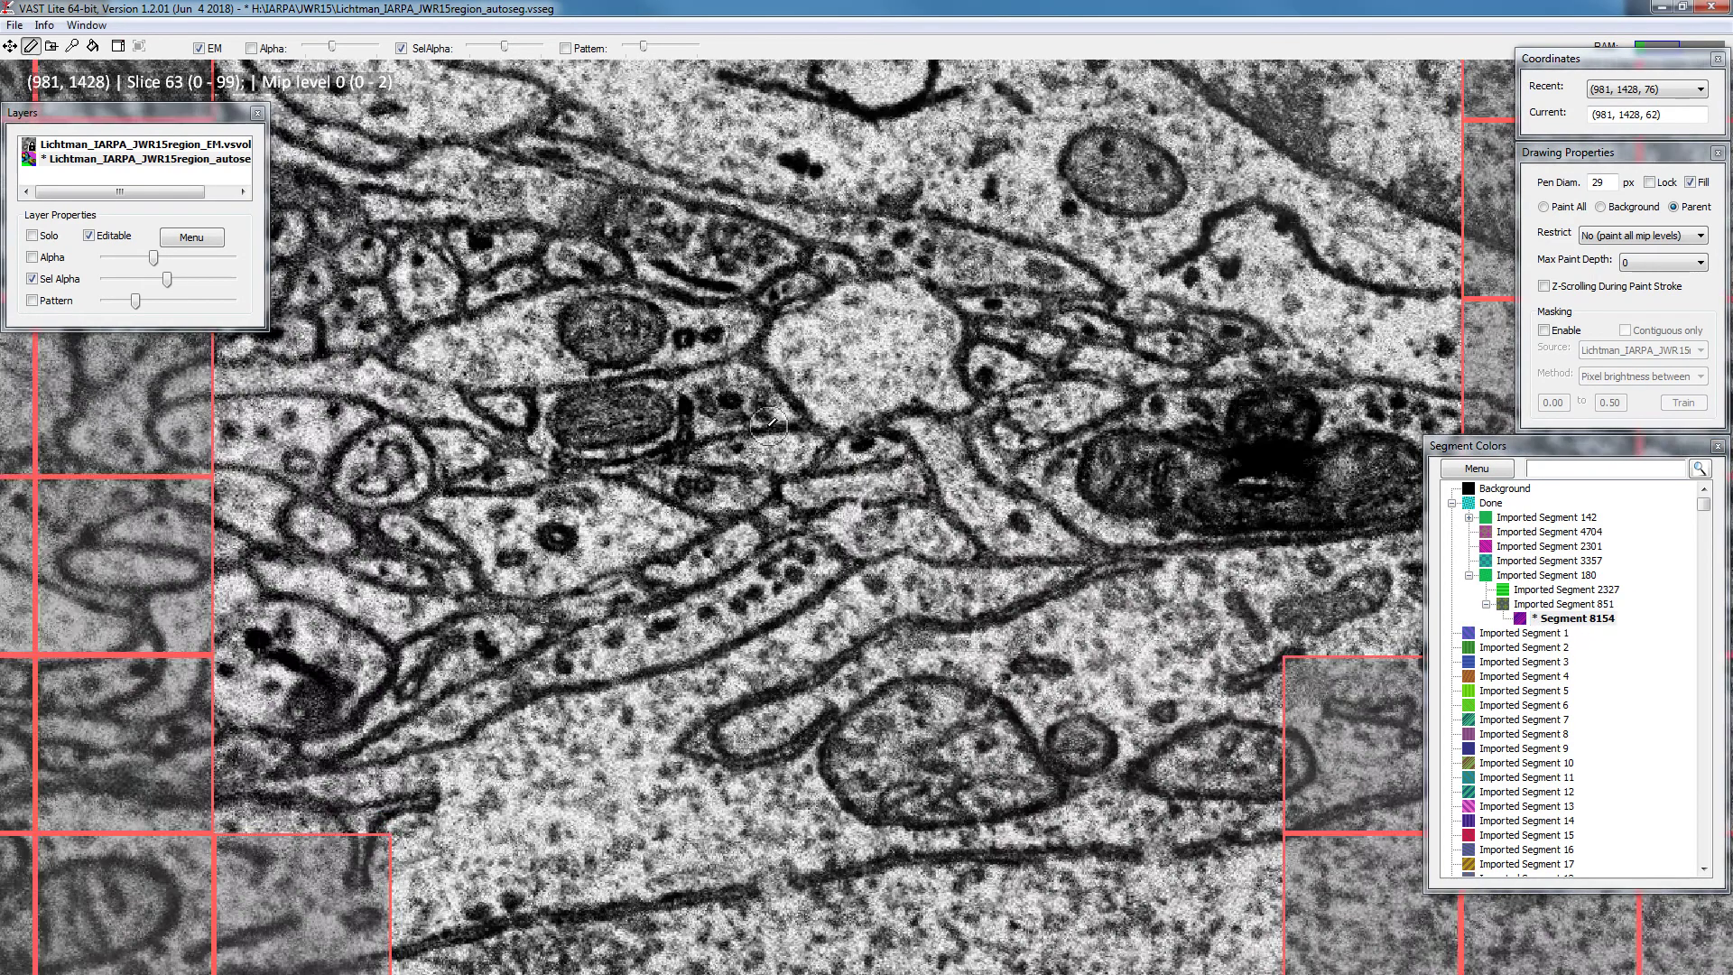
Turn Alpha back on to show all segment colours and browse slices around 62
click(252, 48)
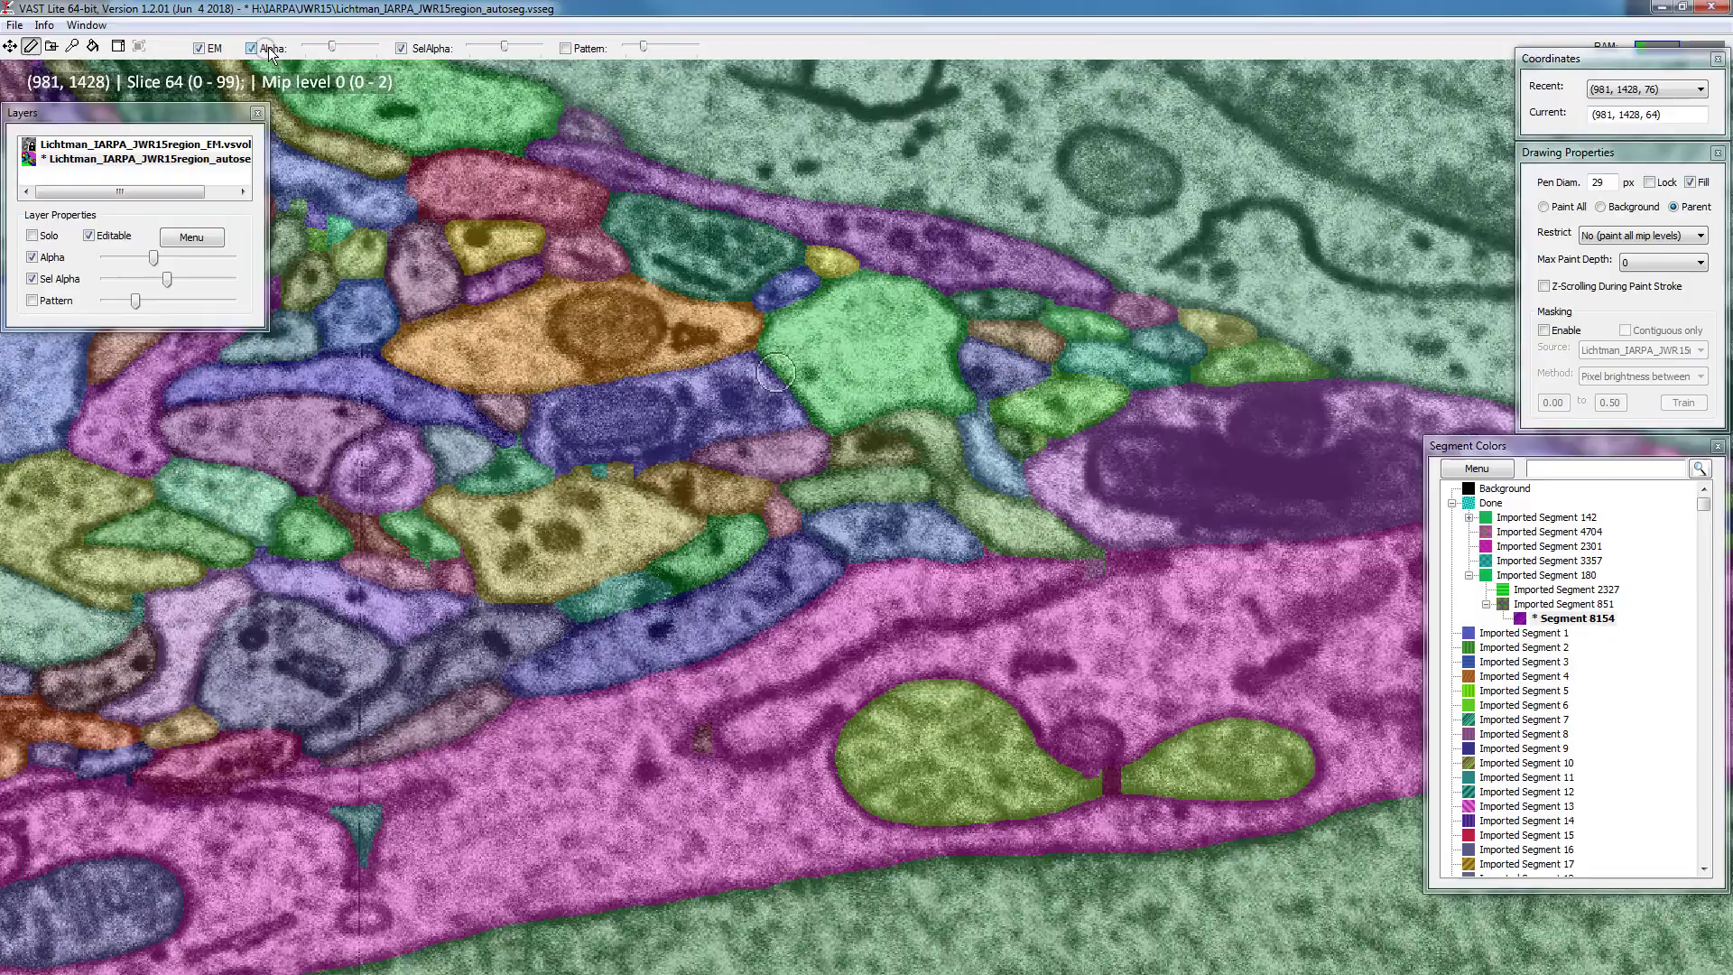
scroll(803, 388, down, 2)
scroll(821, 379, down, 1)
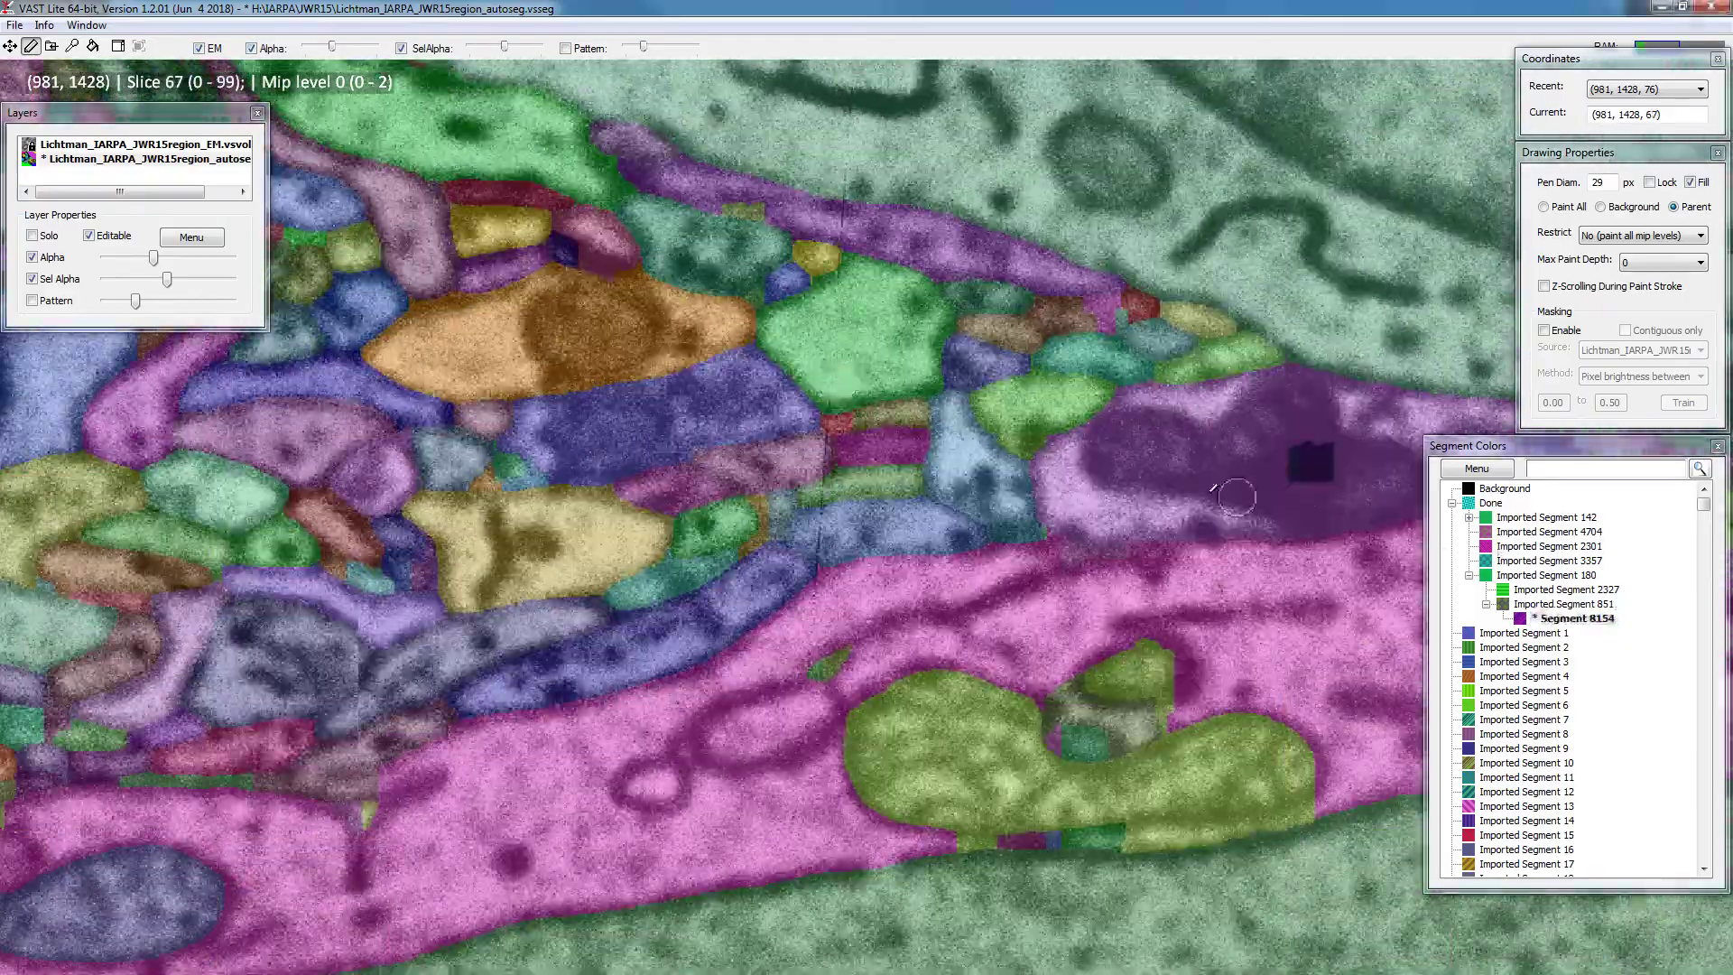
scroll(839, 379, up, 6)
scroll(858, 434, down, 4)
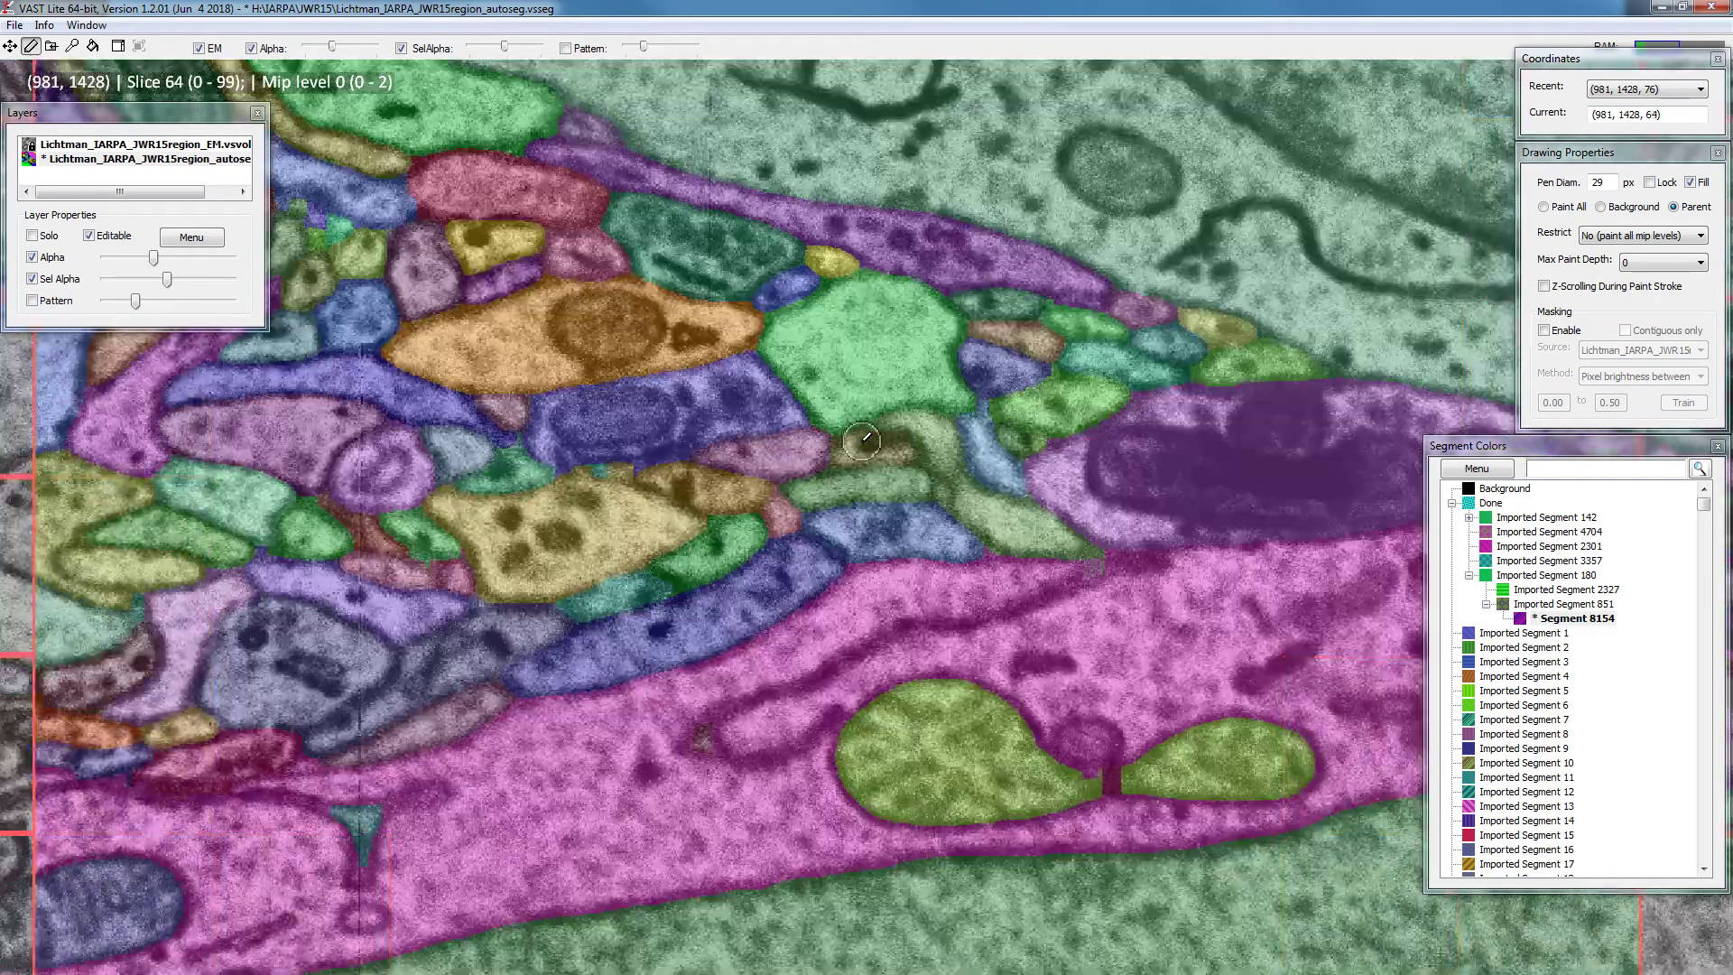
ctrl+scroll(873, 448, up, 4)
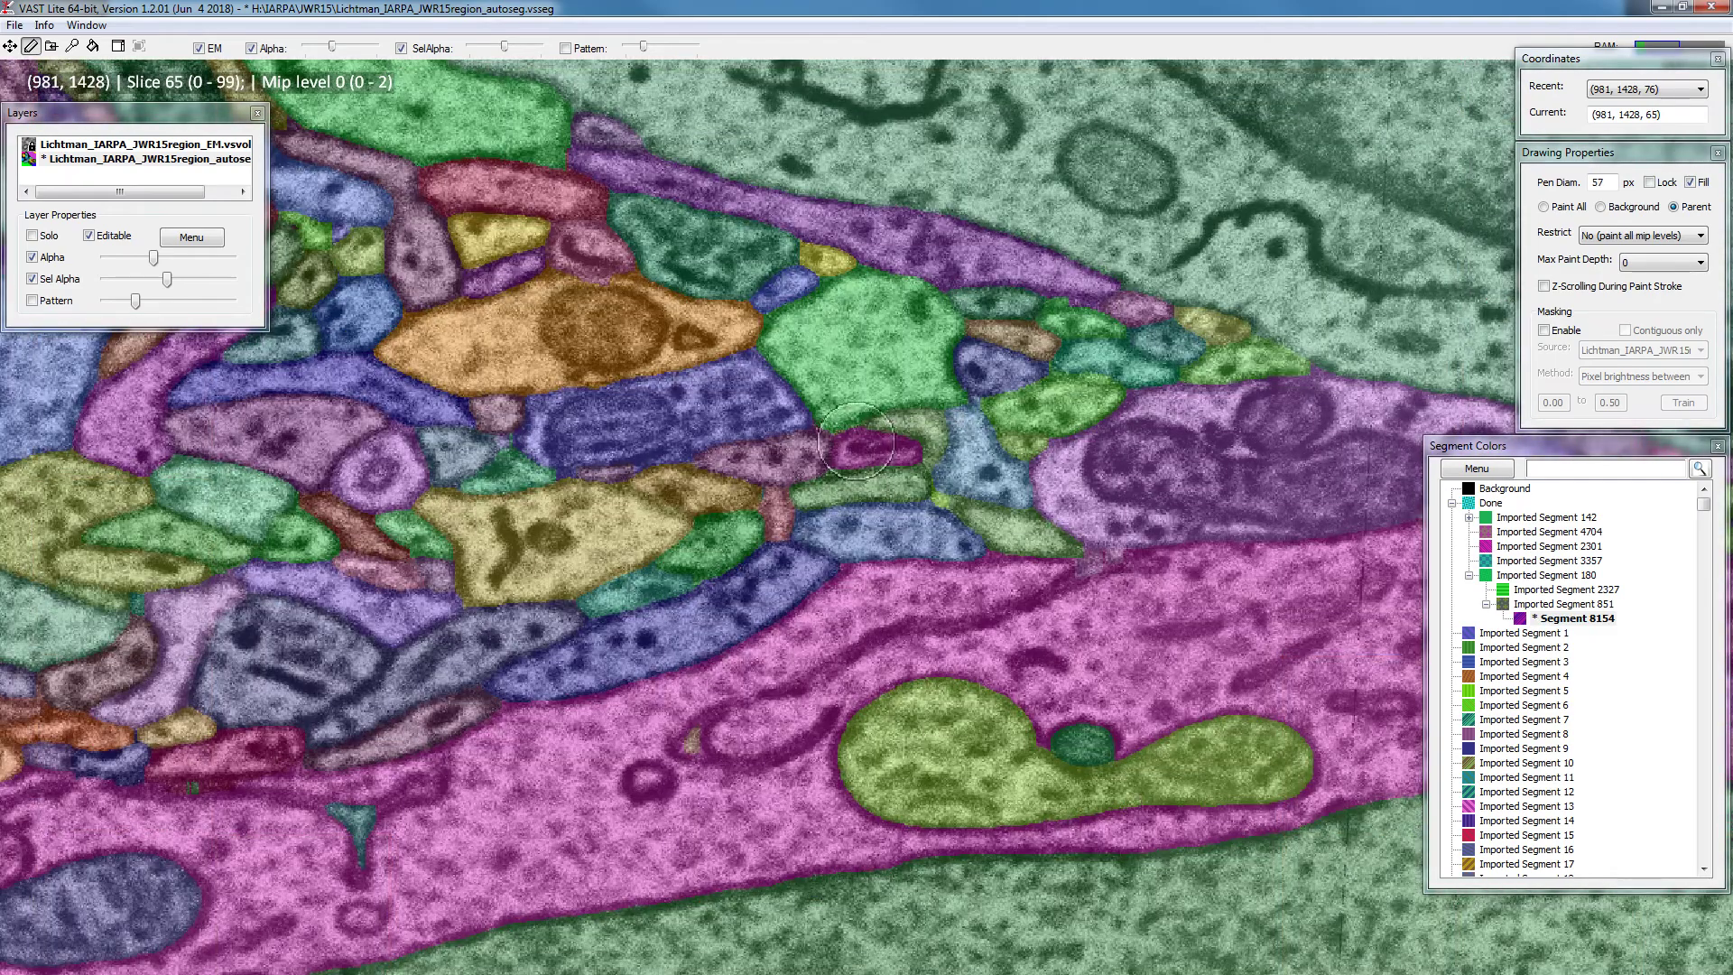
scroll(894, 444, up, 1)
scroll(894, 444, up, 2)
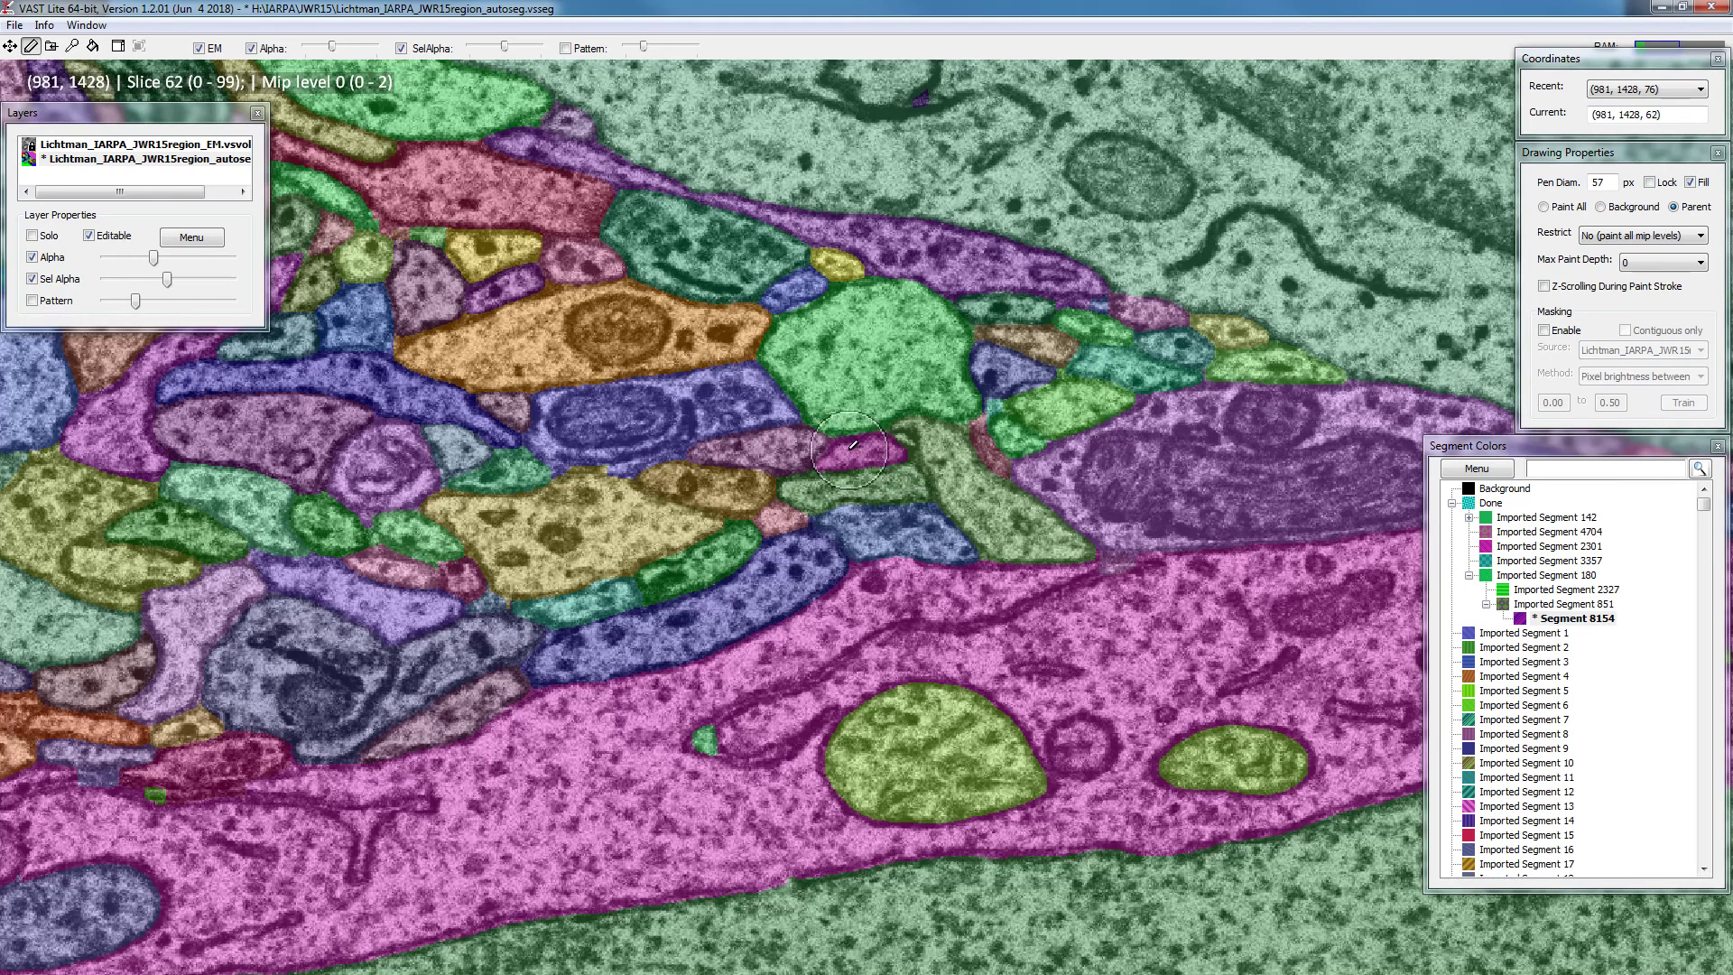
Flood-fill the small yellow-green fragment on slice 61 with Segment 8154, then select segment 851
click(93, 46)
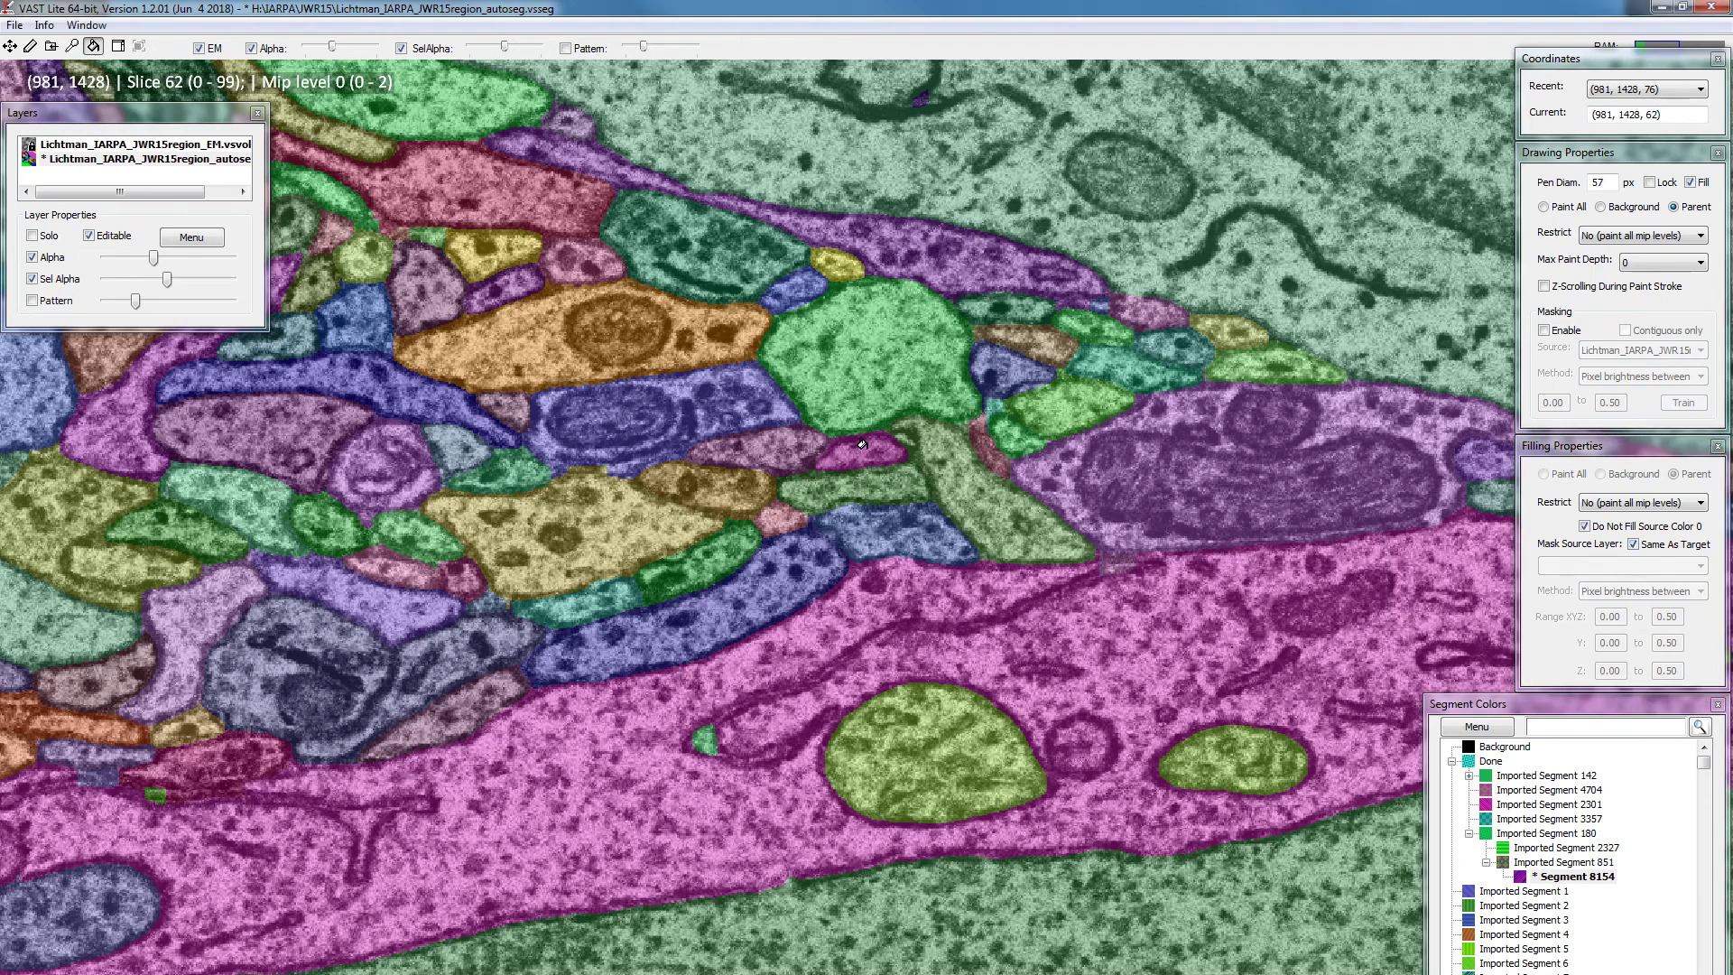
scroll(860, 440, down, 1)
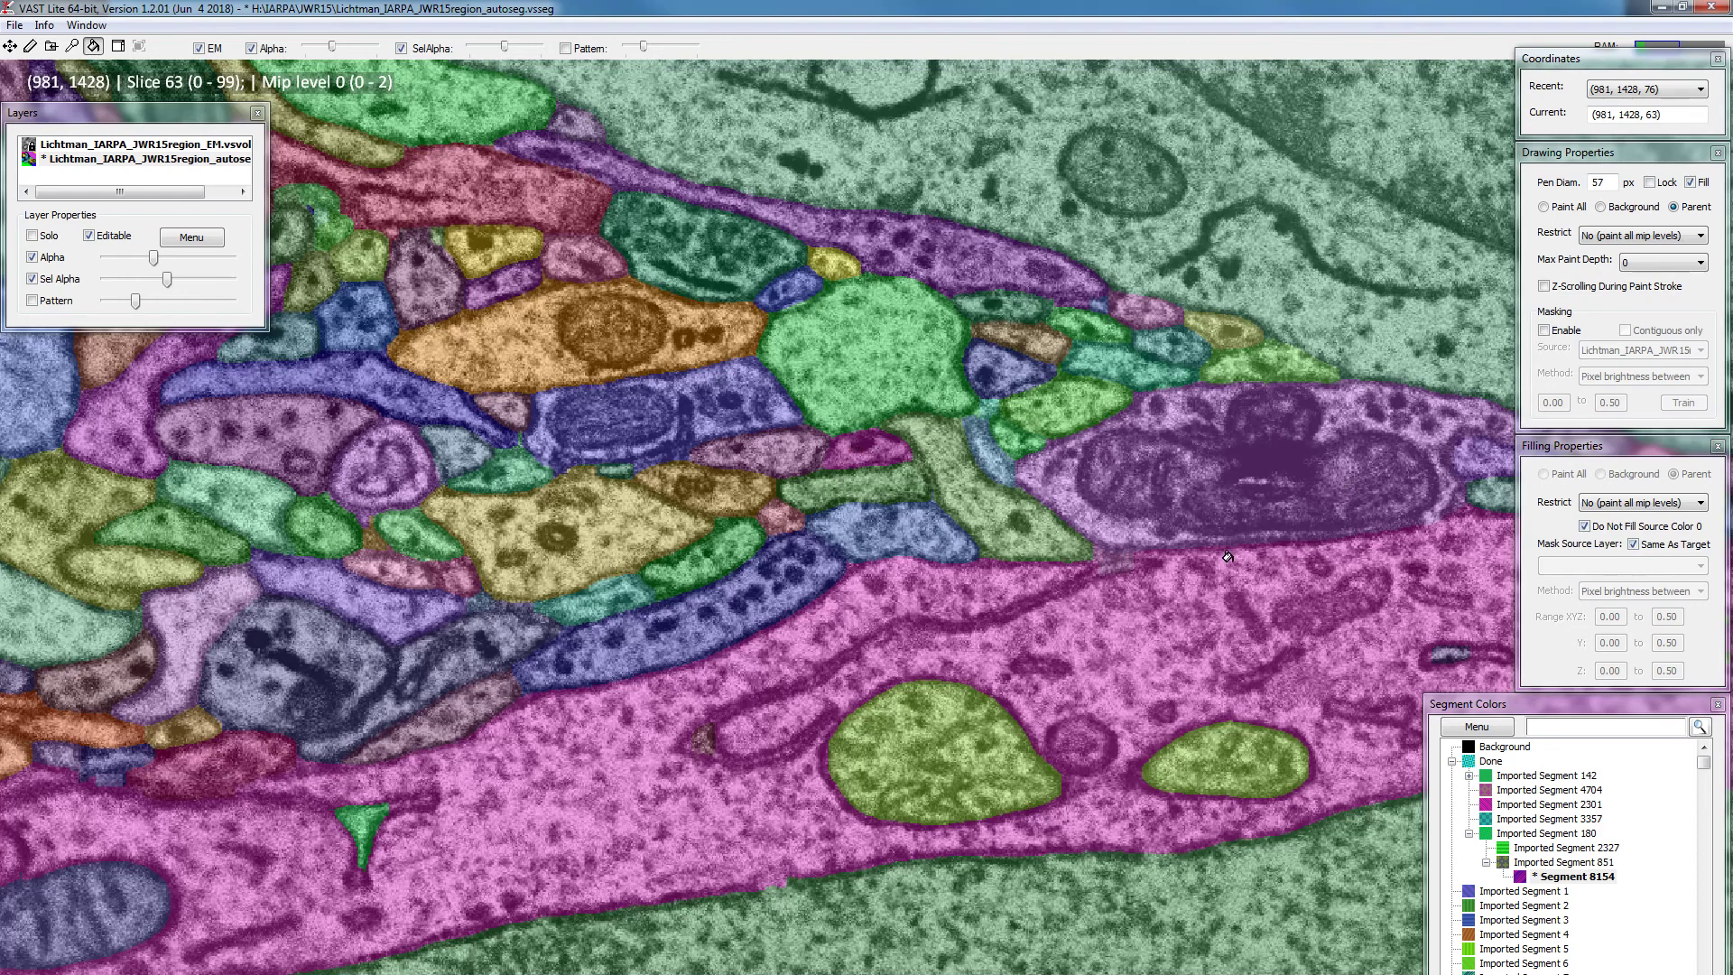
click(1575, 877)
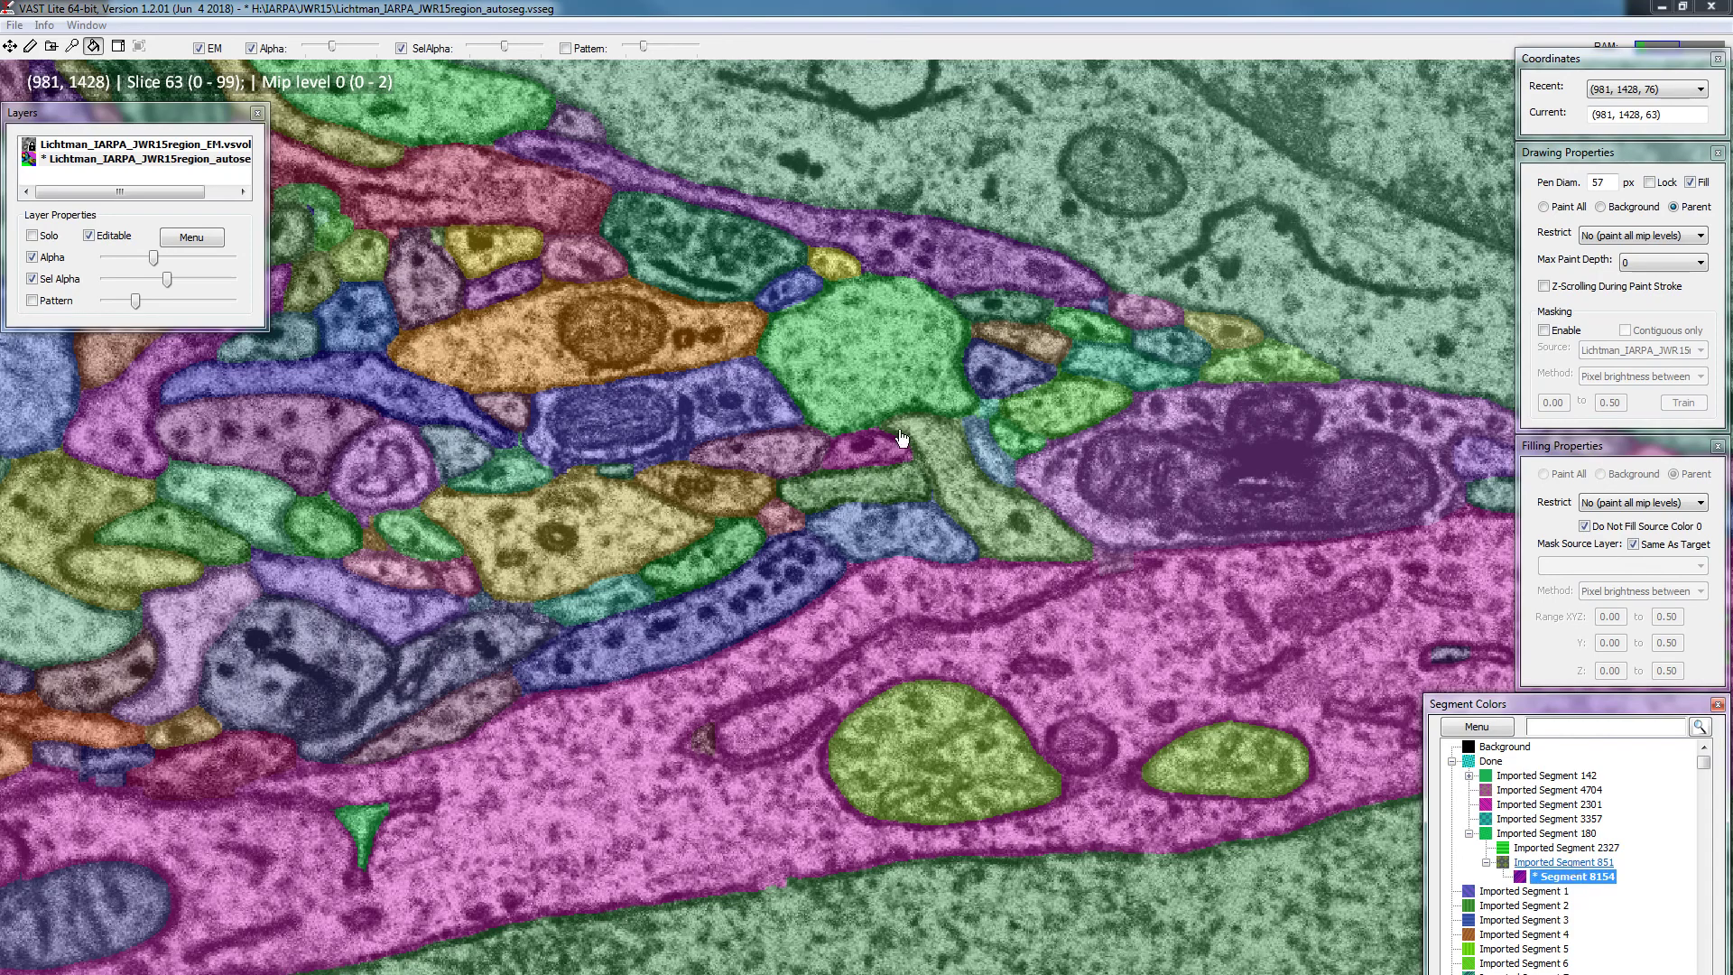
scroll(894, 440, up, 3)
scroll(849, 445, down, 1)
key(shift)
scroll(867, 449, down, 2)
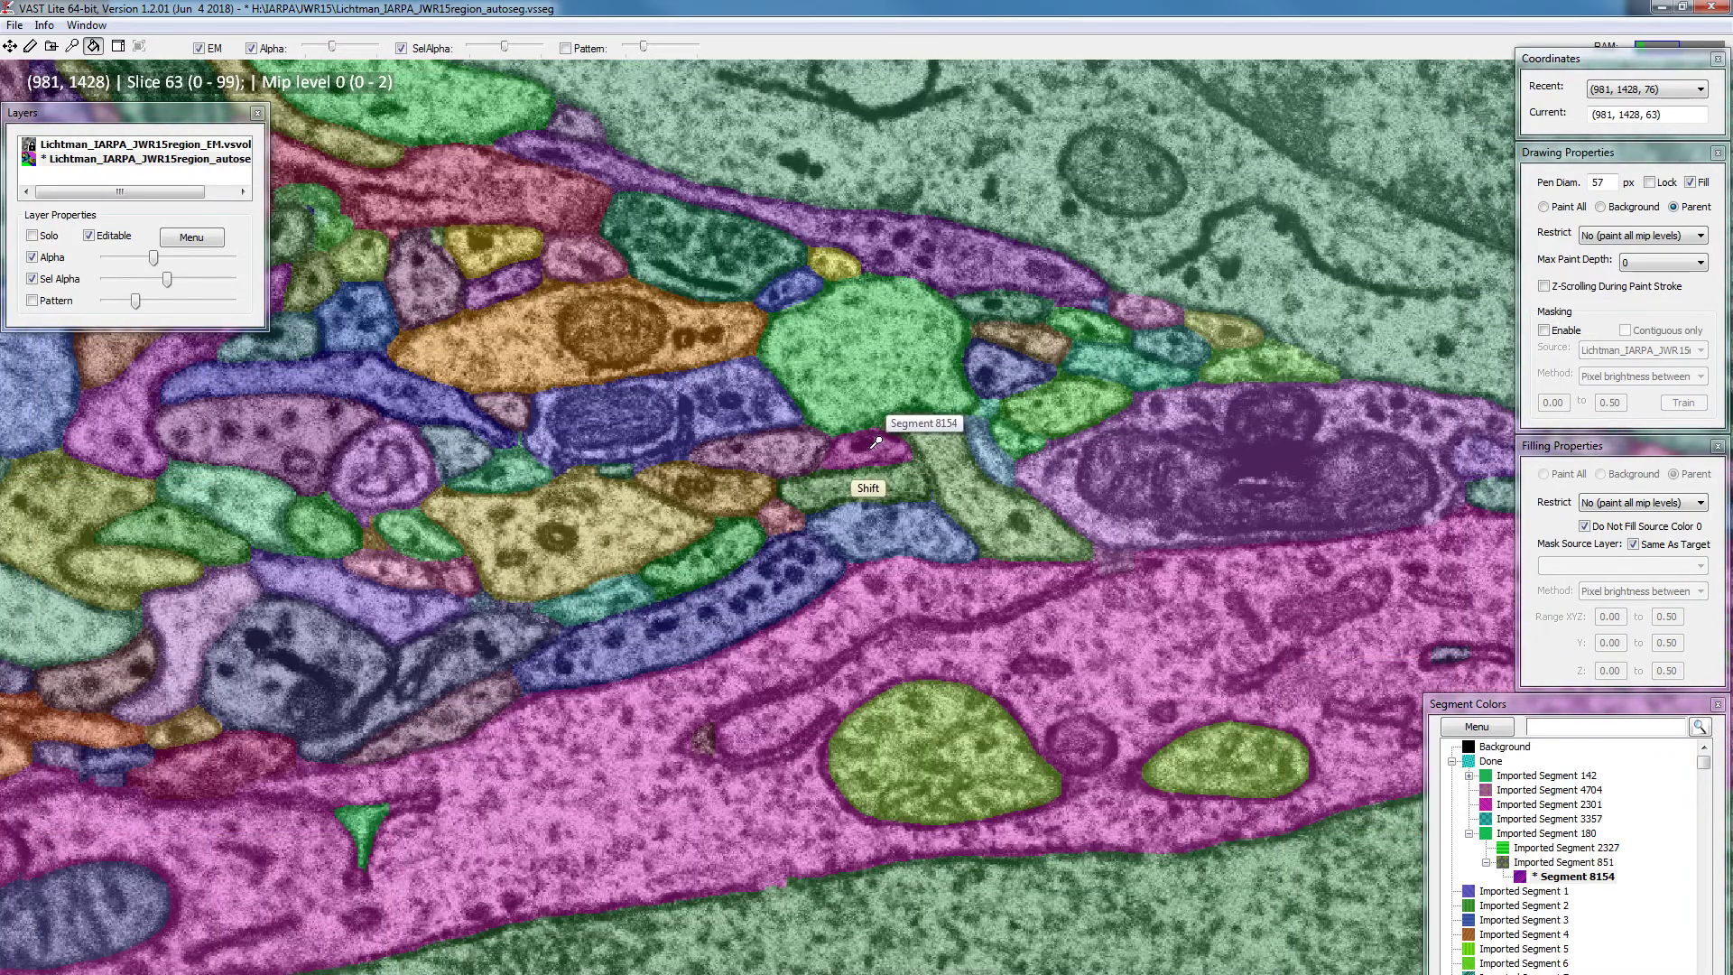
scroll(852, 447, up, 2)
click(854, 449)
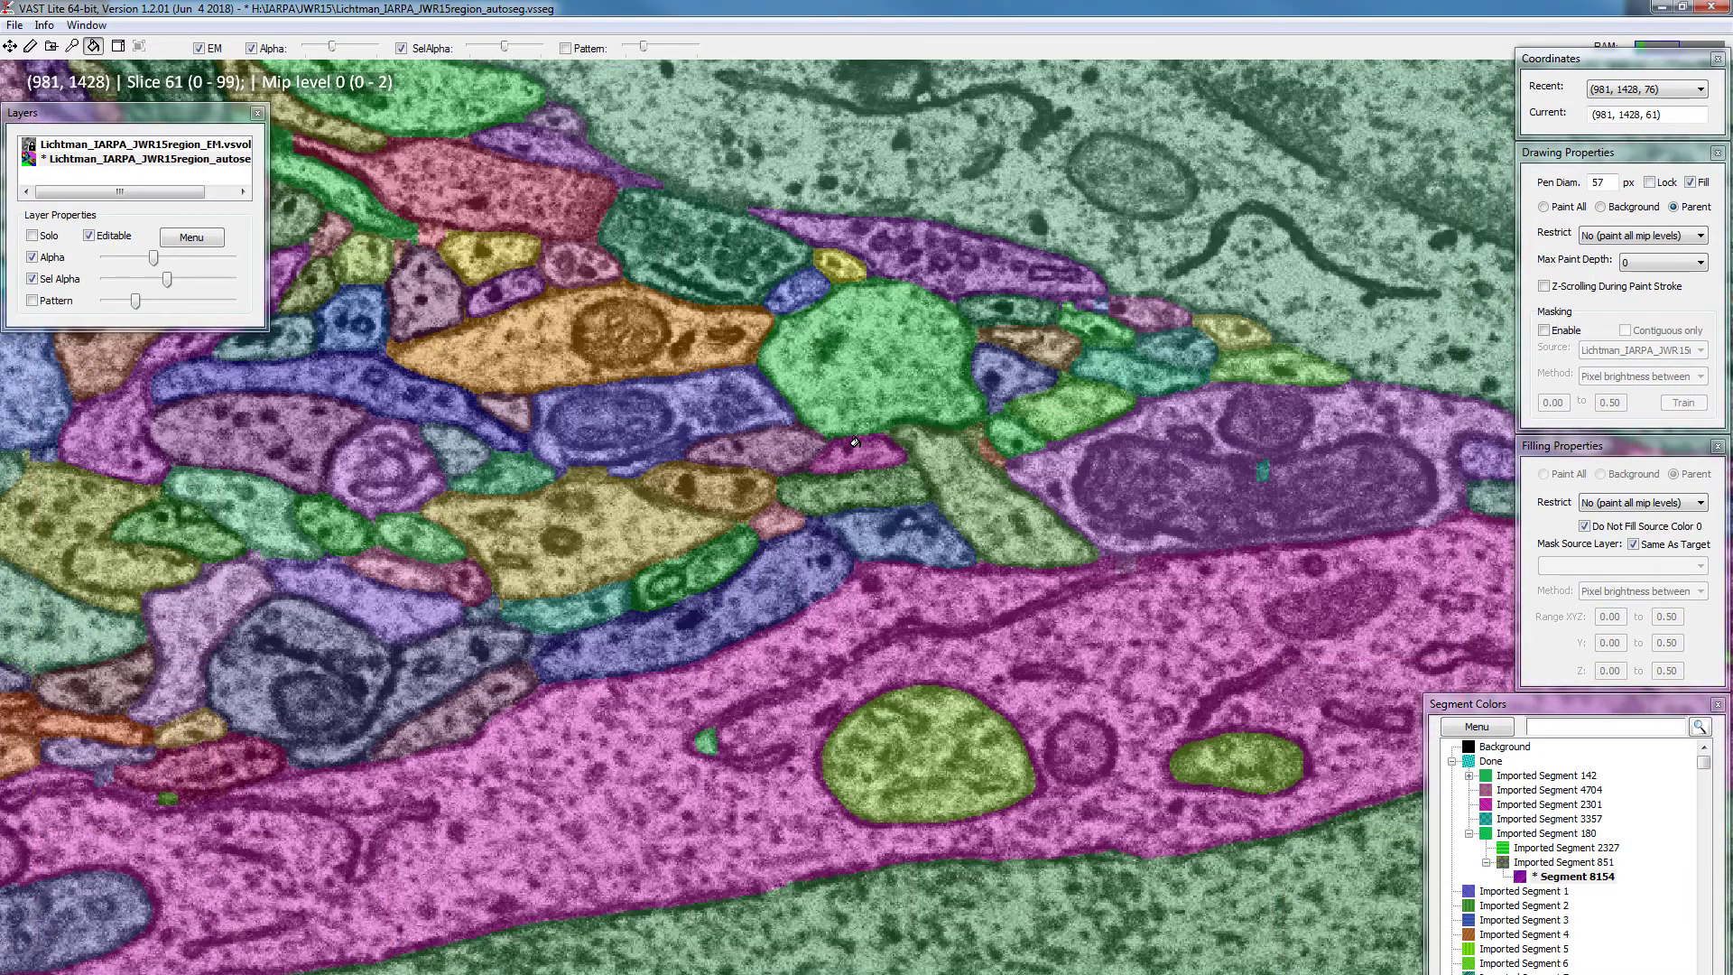
click(1573, 863)
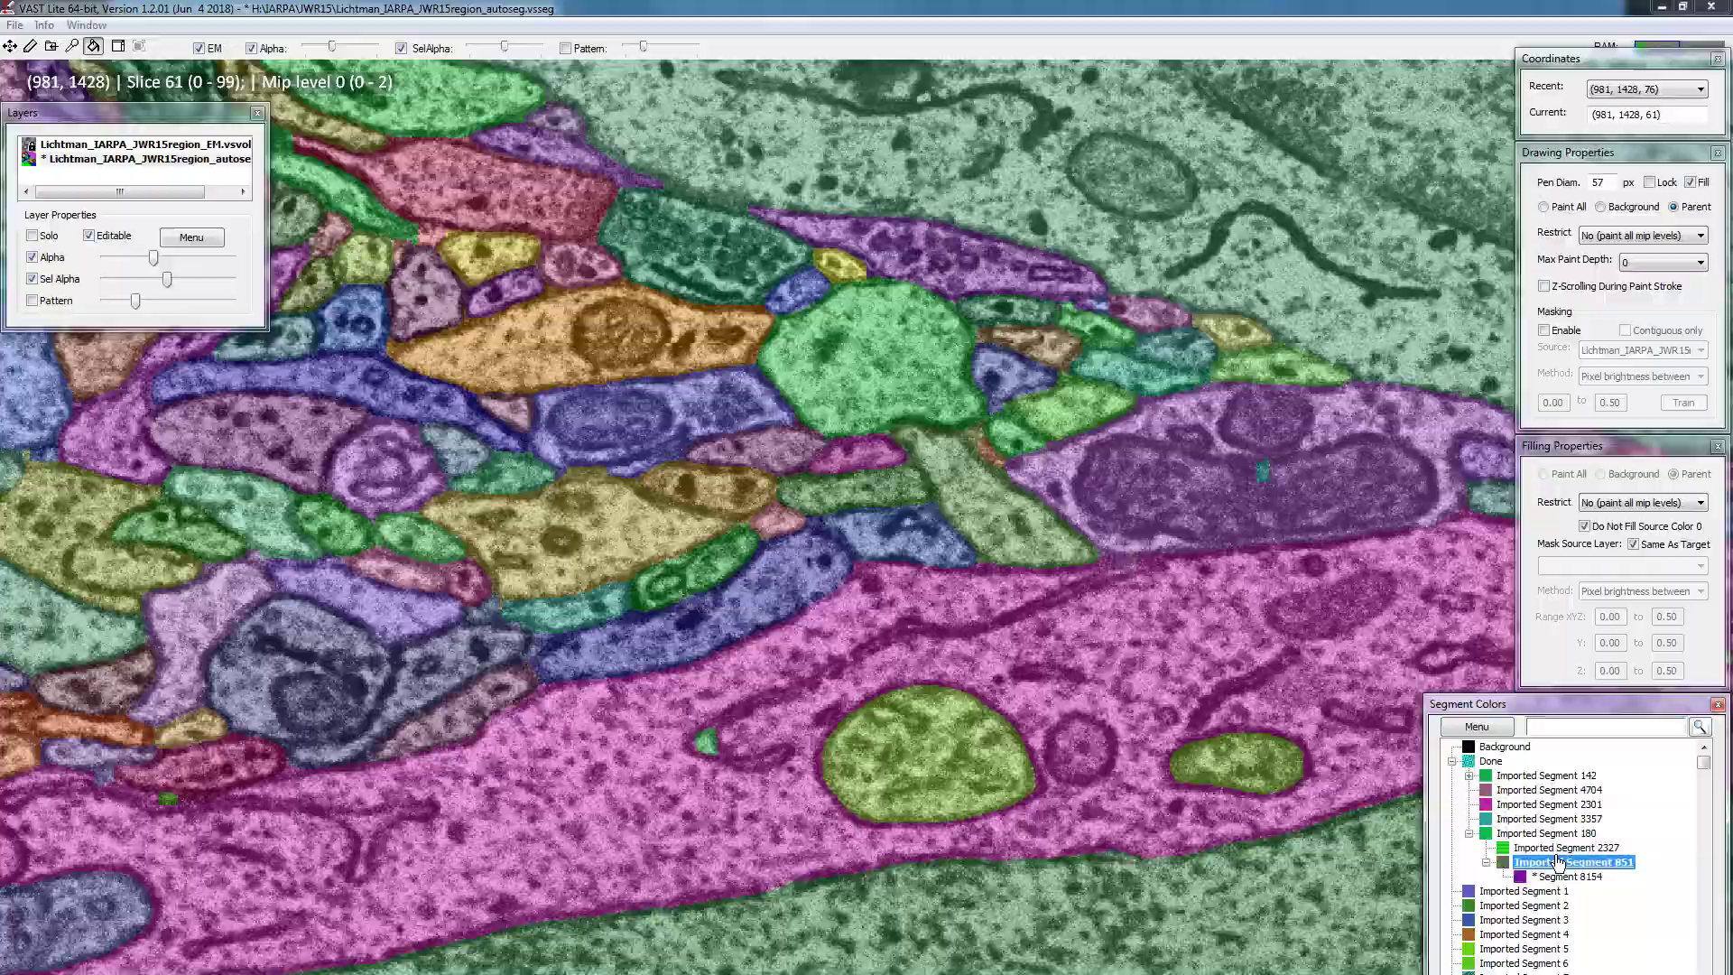
Uncheck Alpha, inspect Segment 8154 beneath segment 851 through slices 64–72, then select 851
click(251, 48)
scroll(911, 407, down, 14)
scroll(912, 406, up, 13)
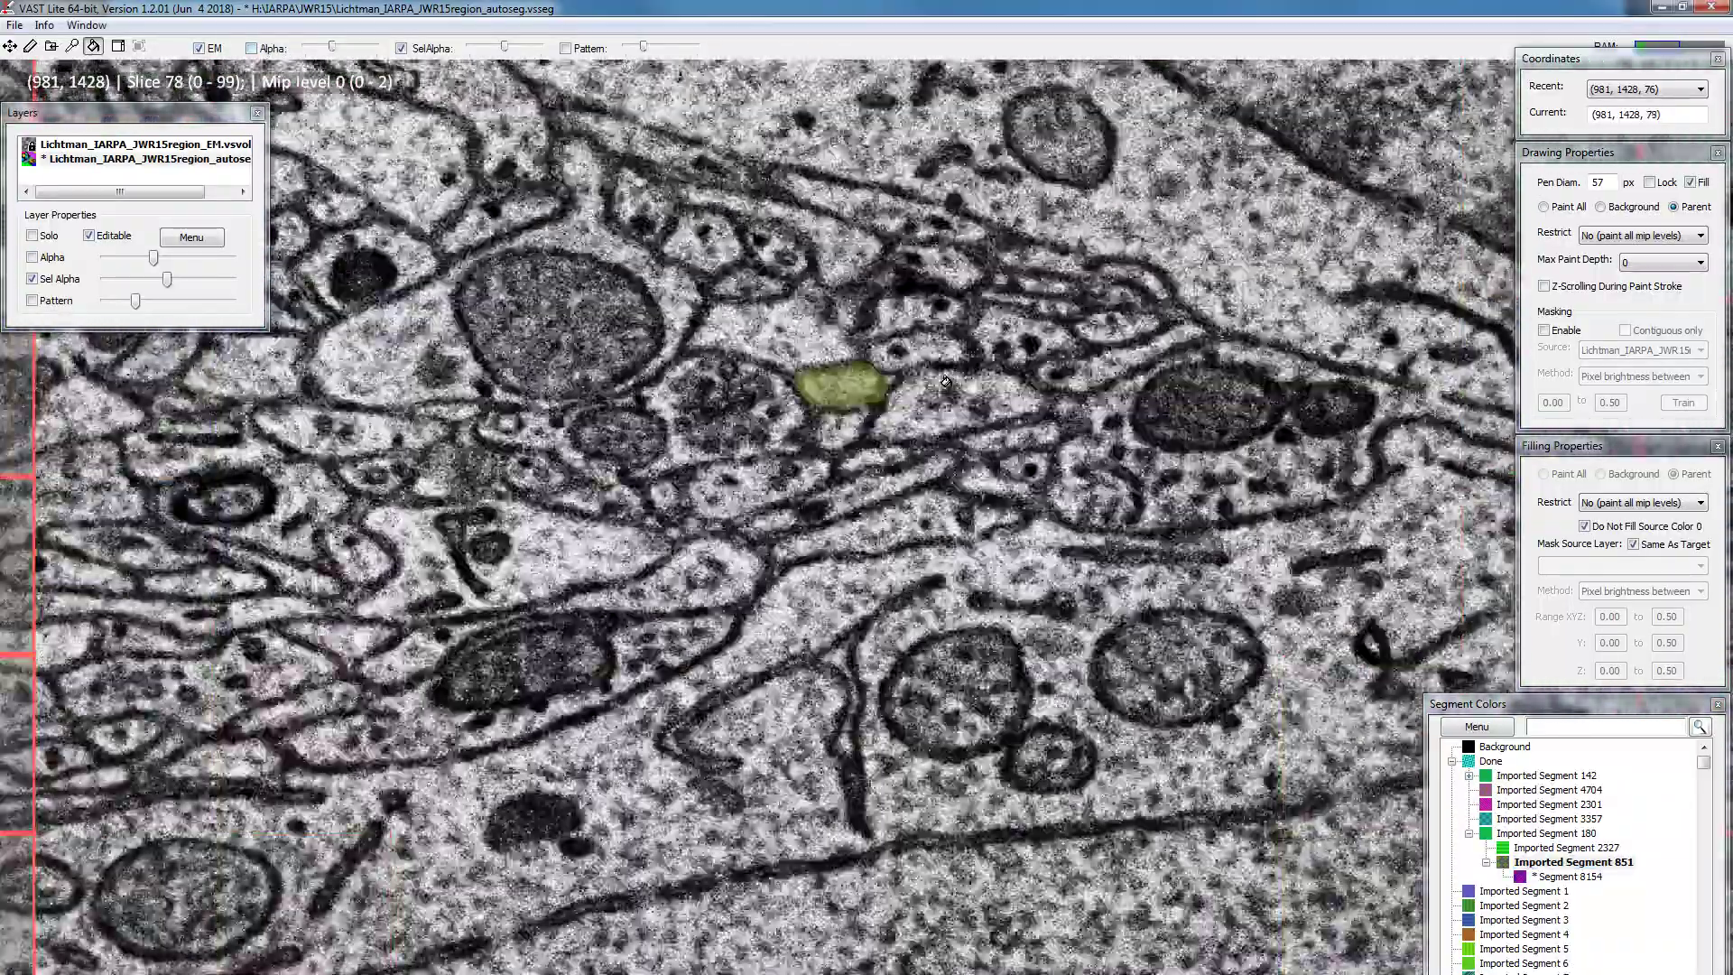
scroll(802, 421, up, 20)
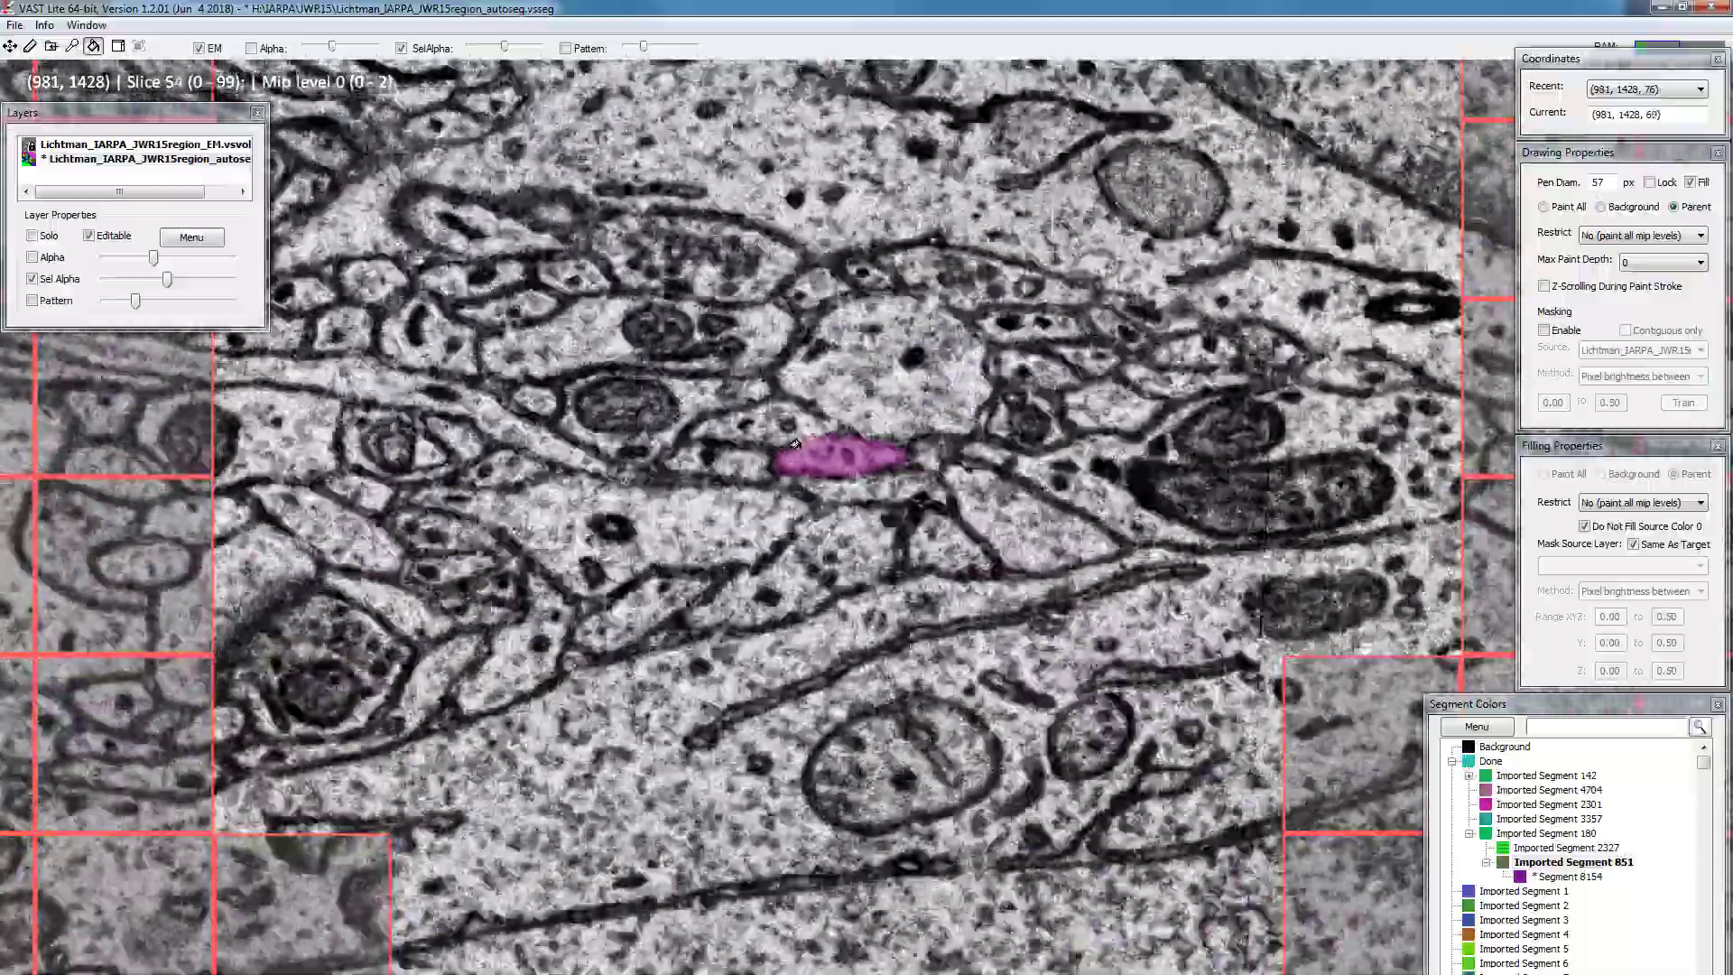
scroll(849, 439, down, 20)
scroll(853, 434, down, 6)
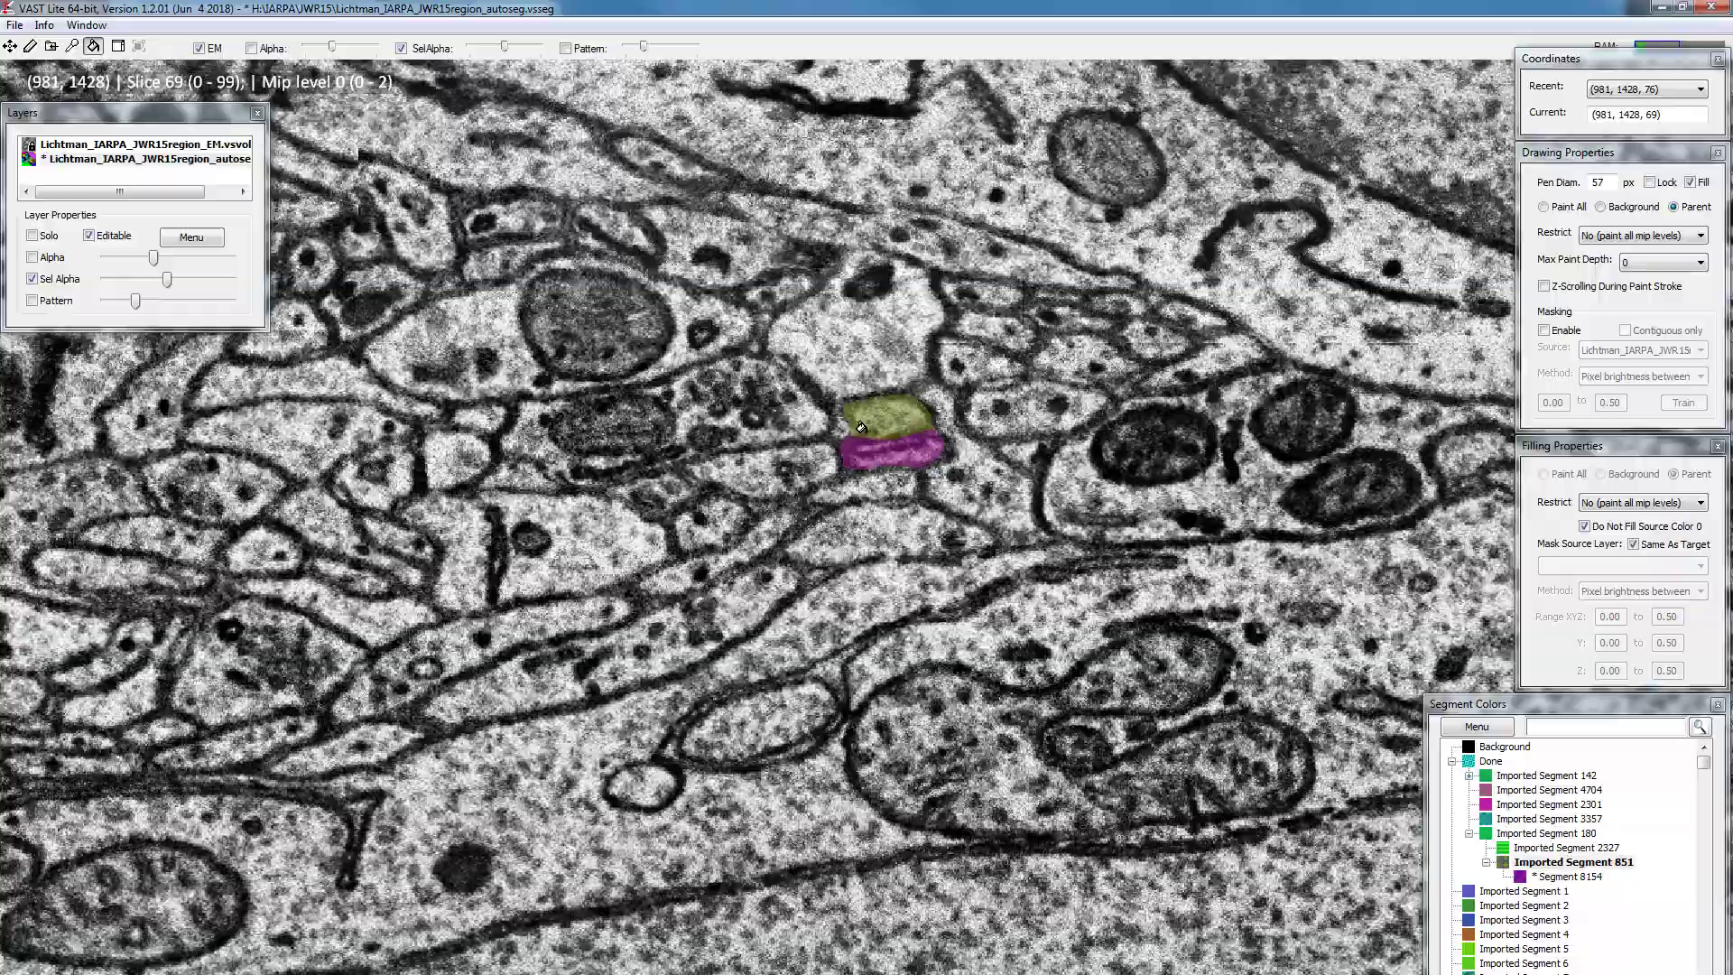
scroll(864, 412, down, 1)
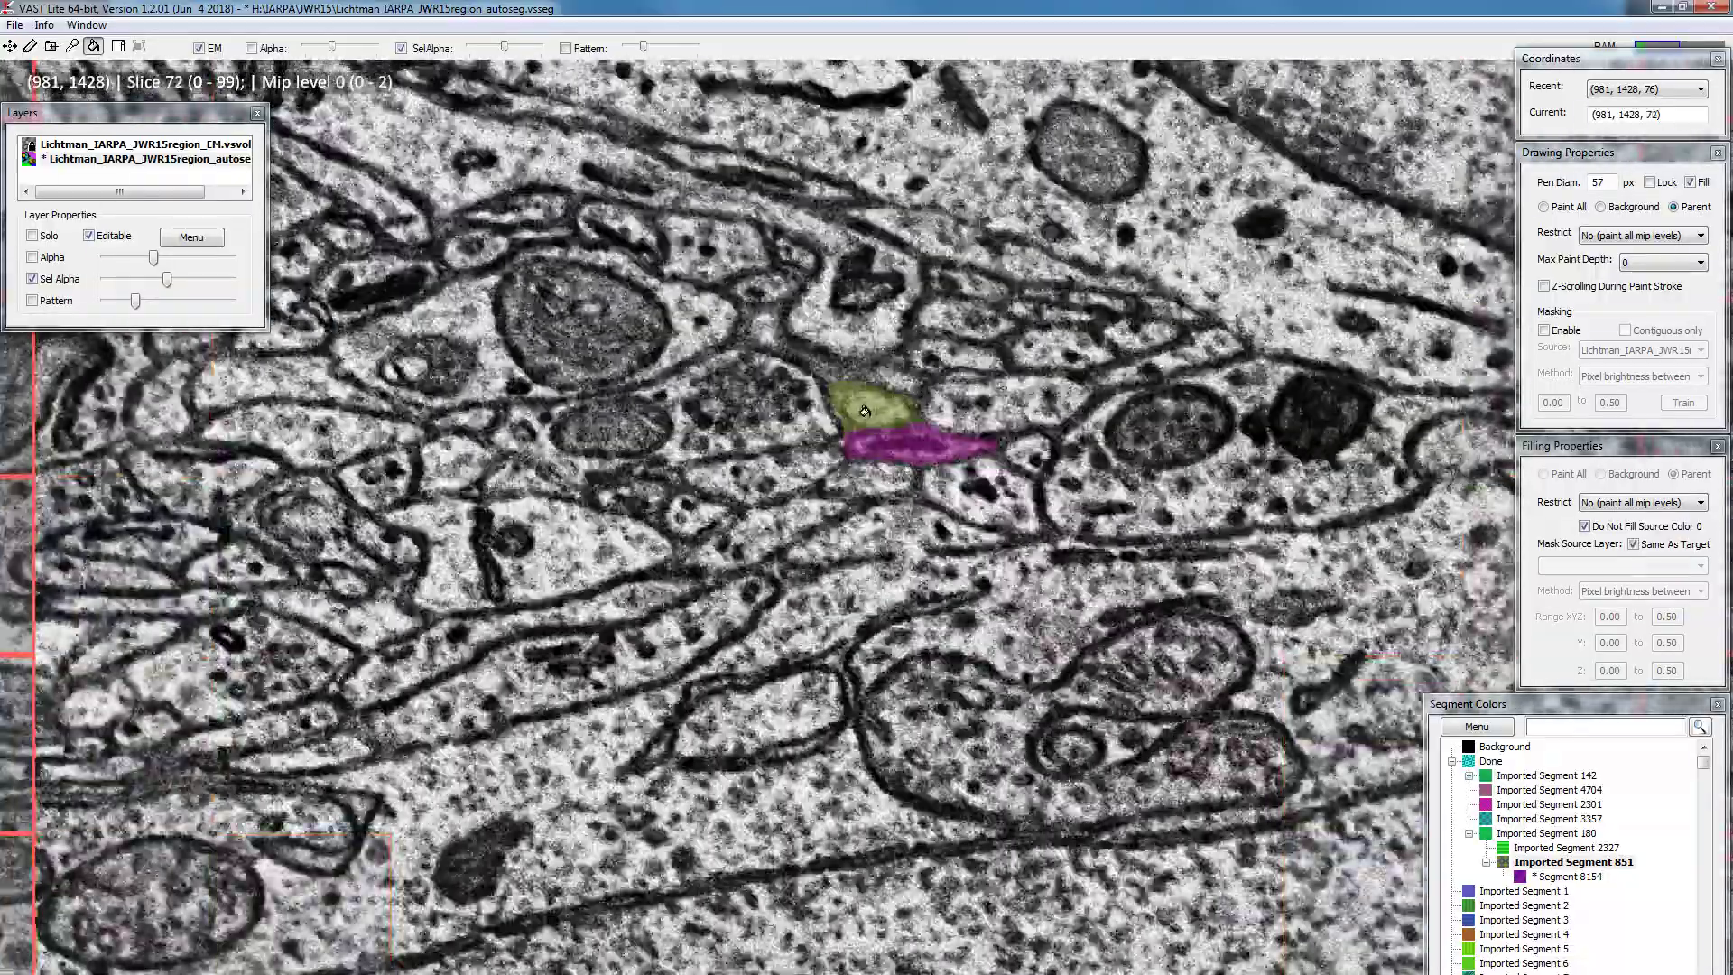
scroll(909, 373, up, 11)
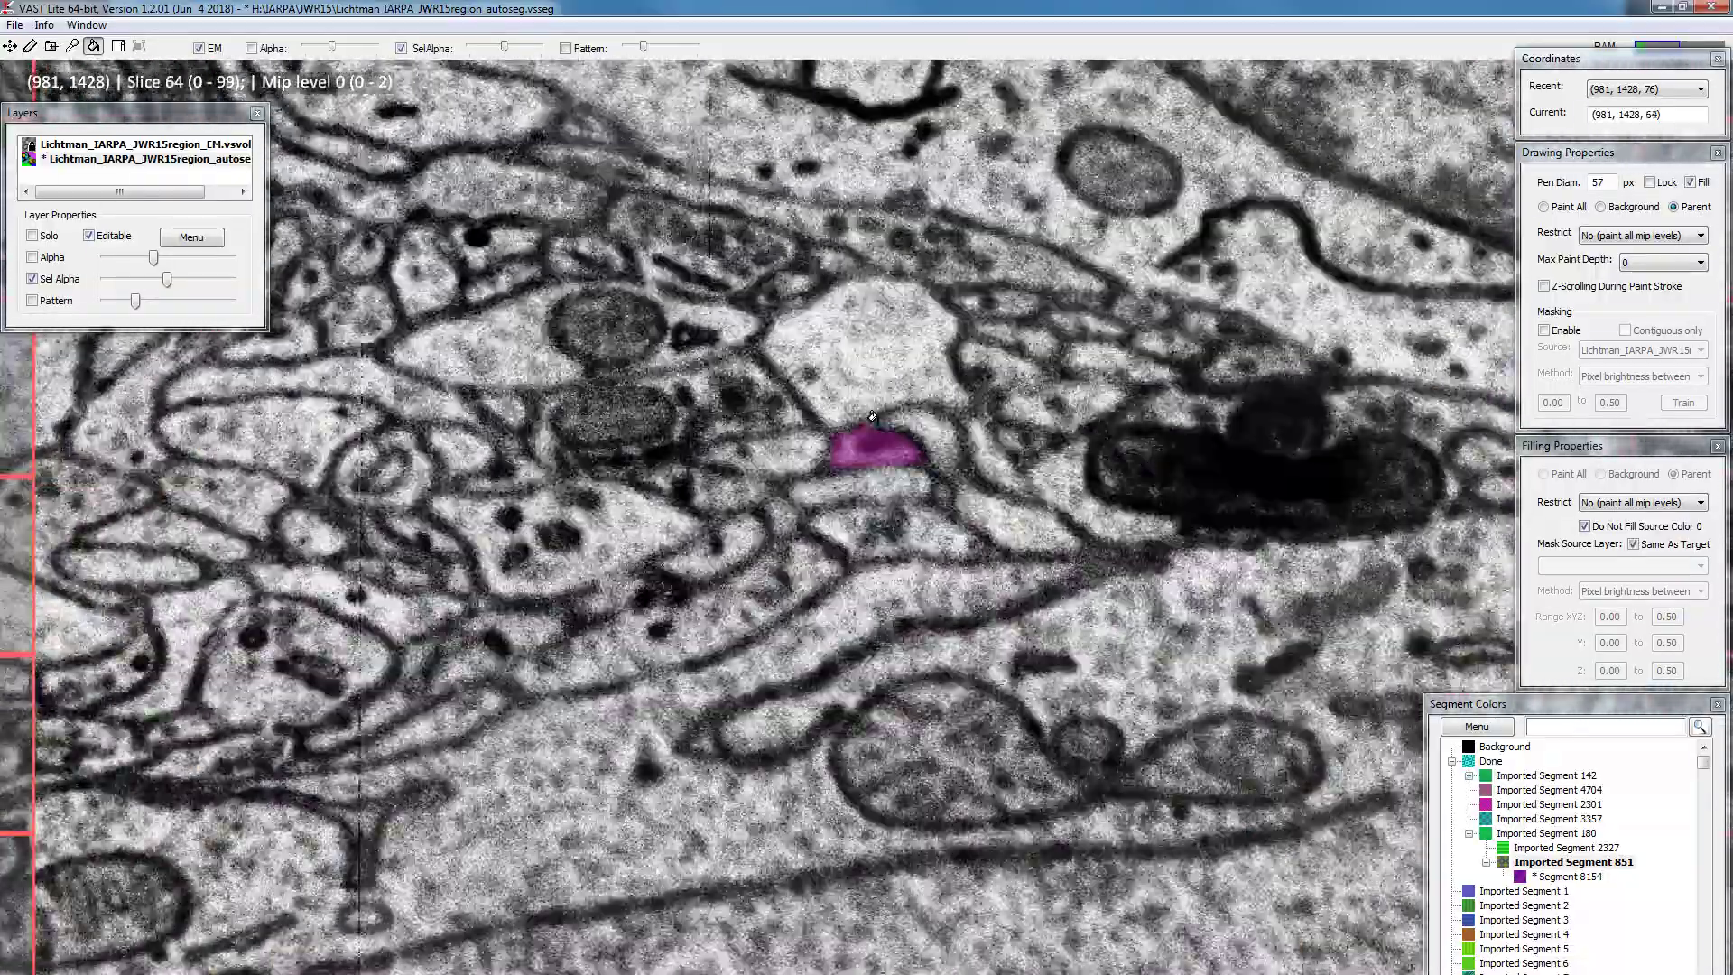
scroll(845, 443, down, 13)
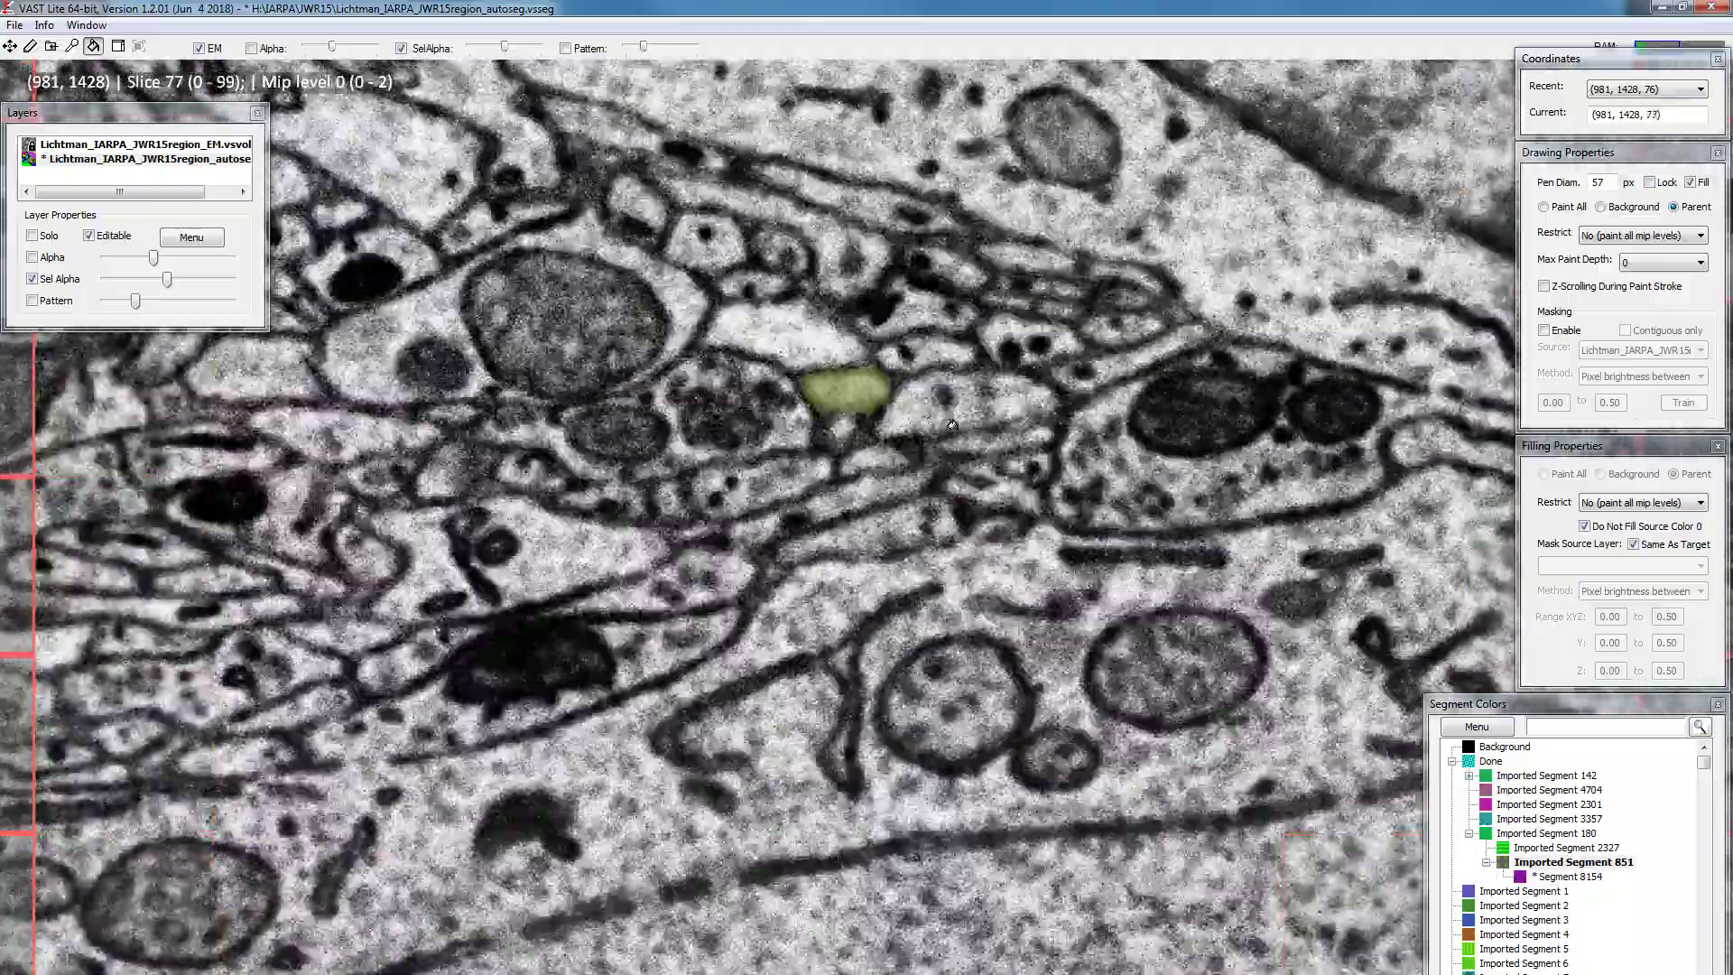
scroll(858, 399, up, 1)
scroll(855, 405, up, 4)
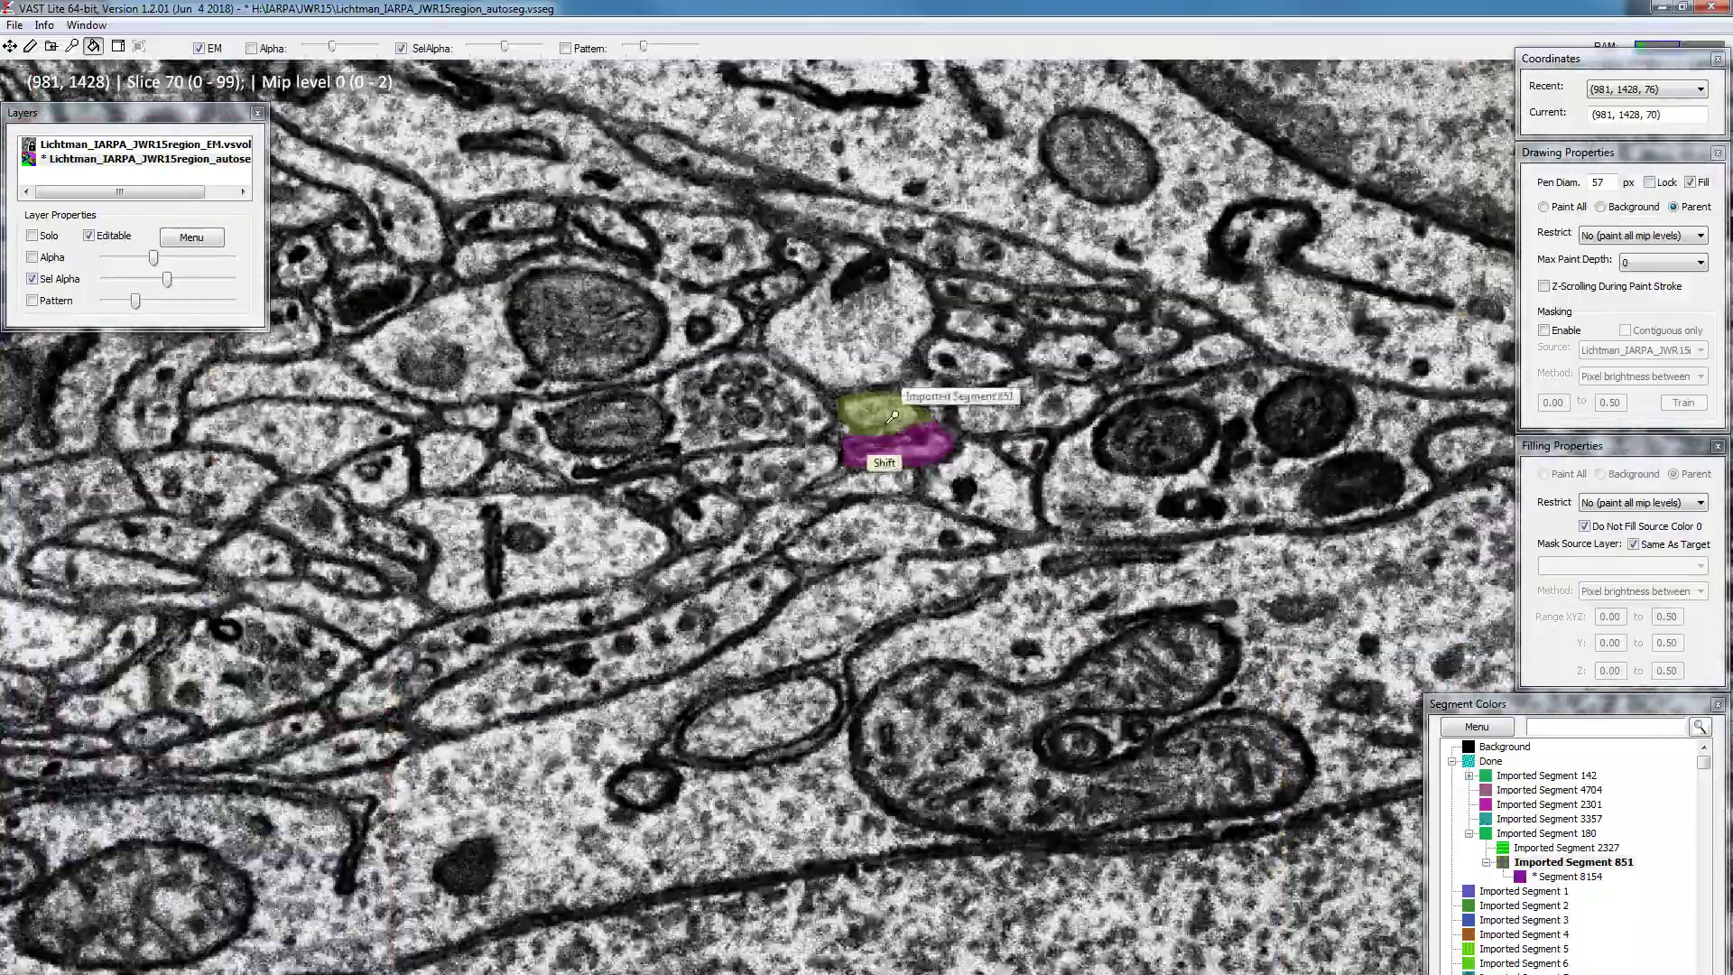
click(1584, 863)
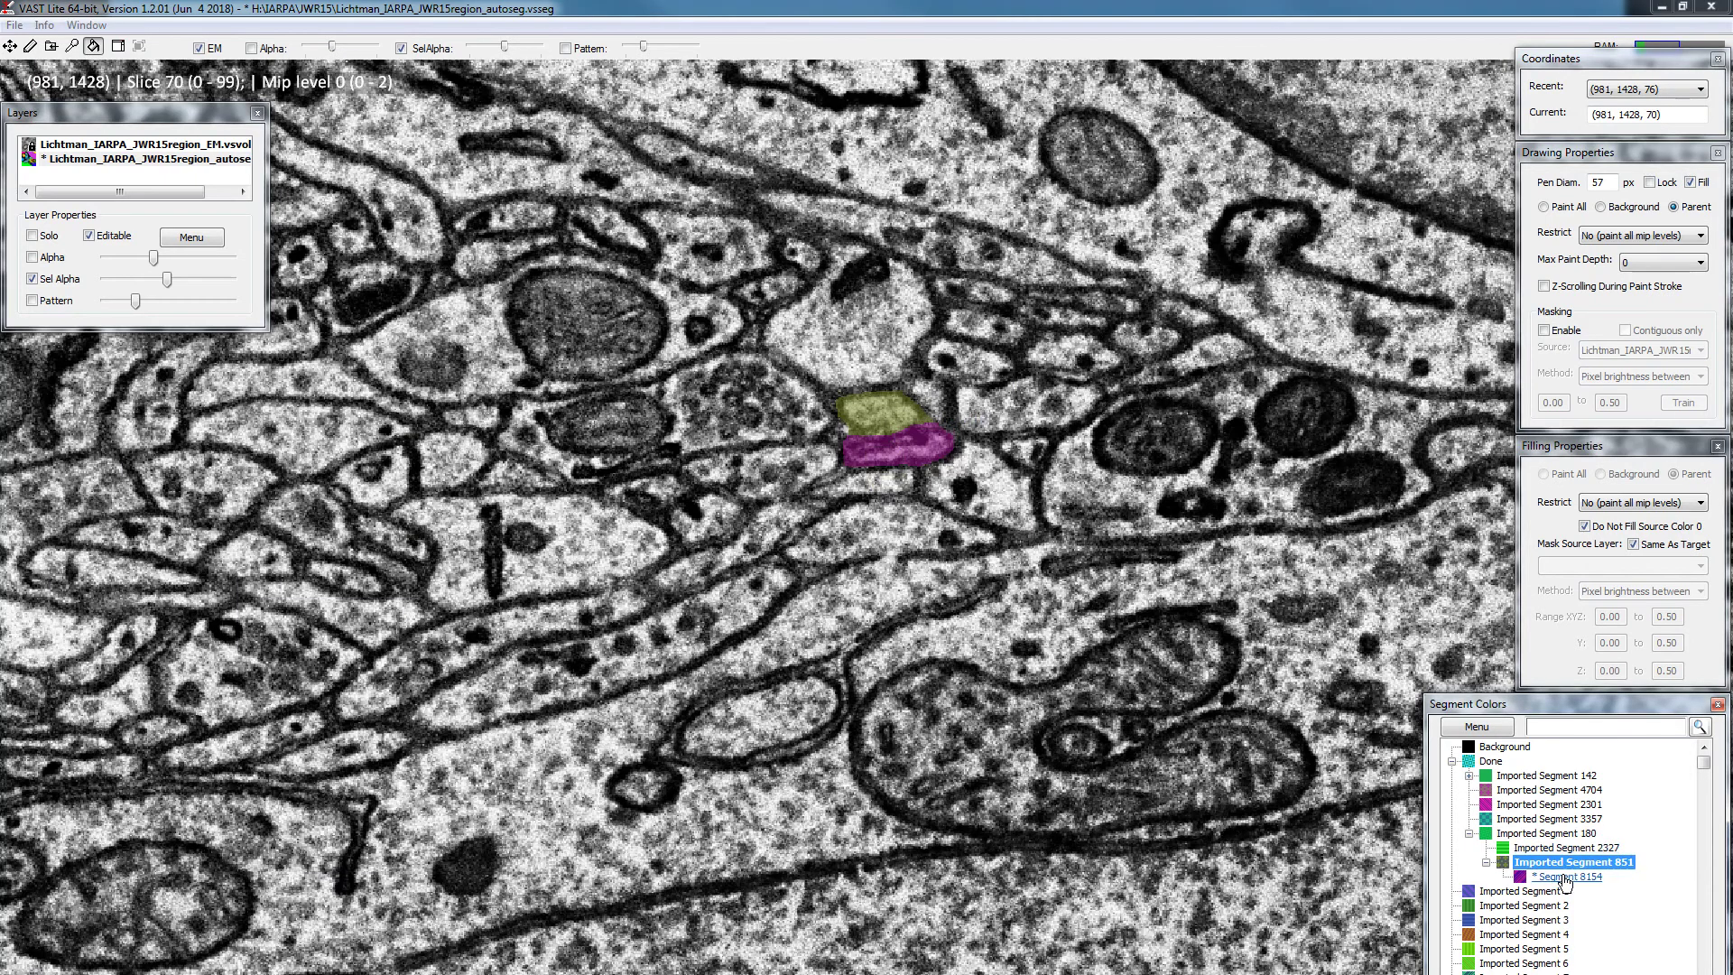
Move Segment 8154 under Done and collect Imported Segment 8141 into it as a collapsed child
drag(1566, 876, 1546, 825)
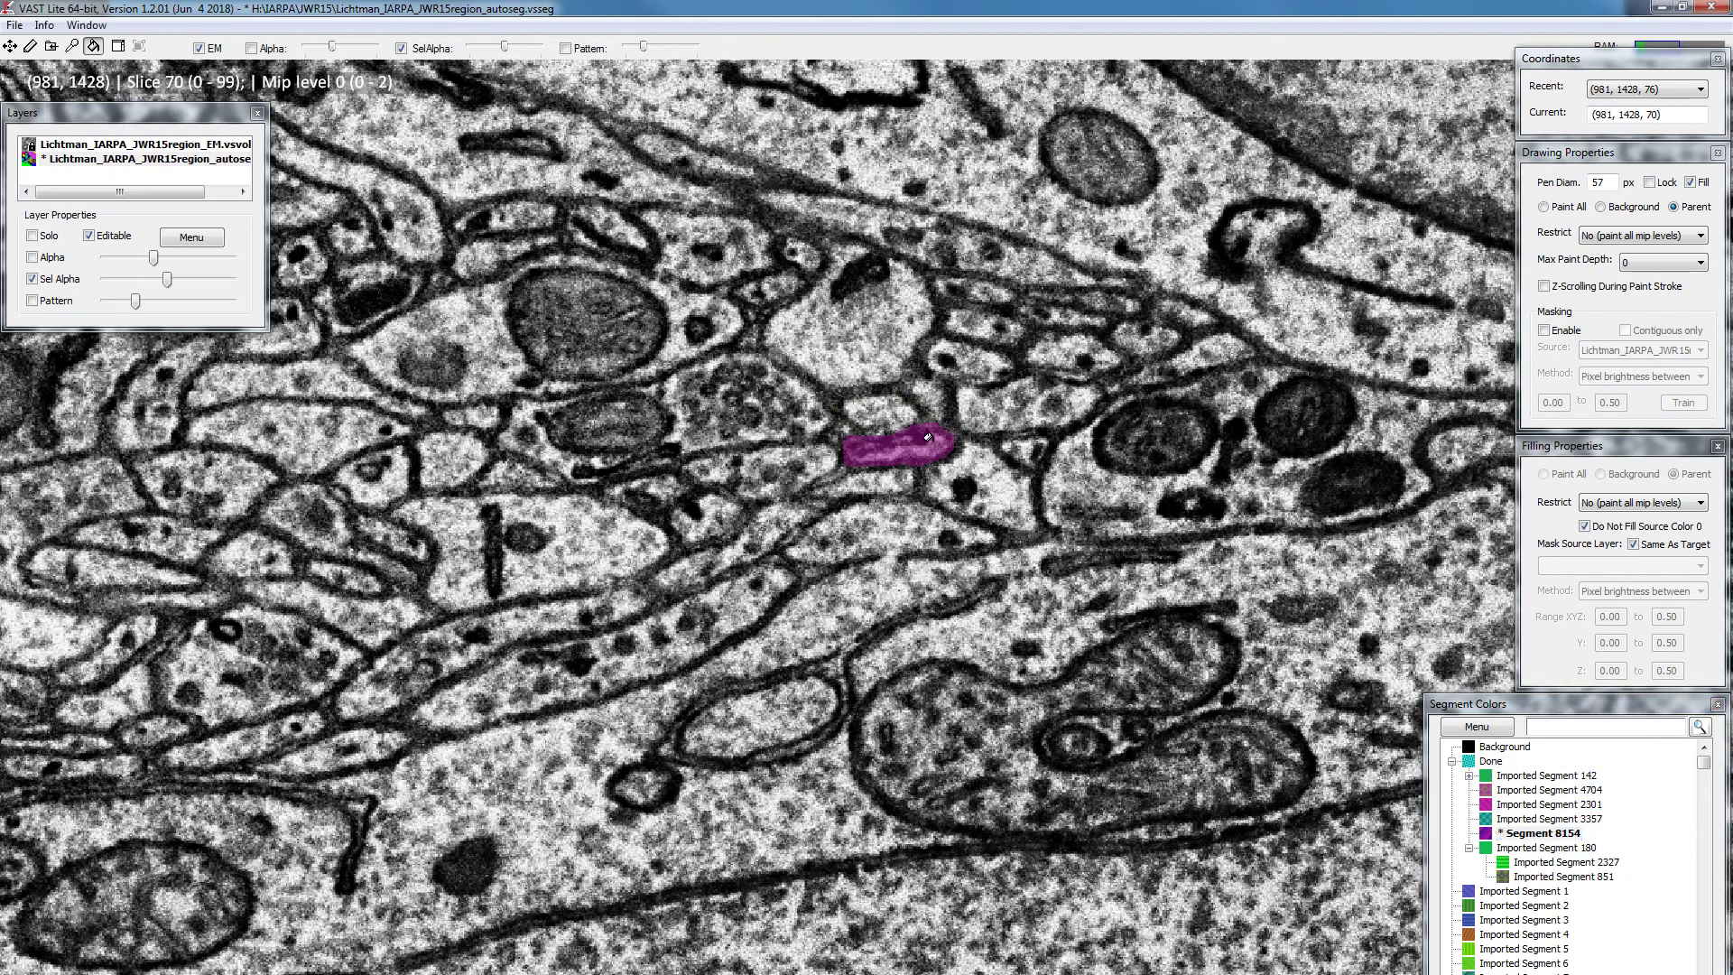
scroll(909, 435, down, 3)
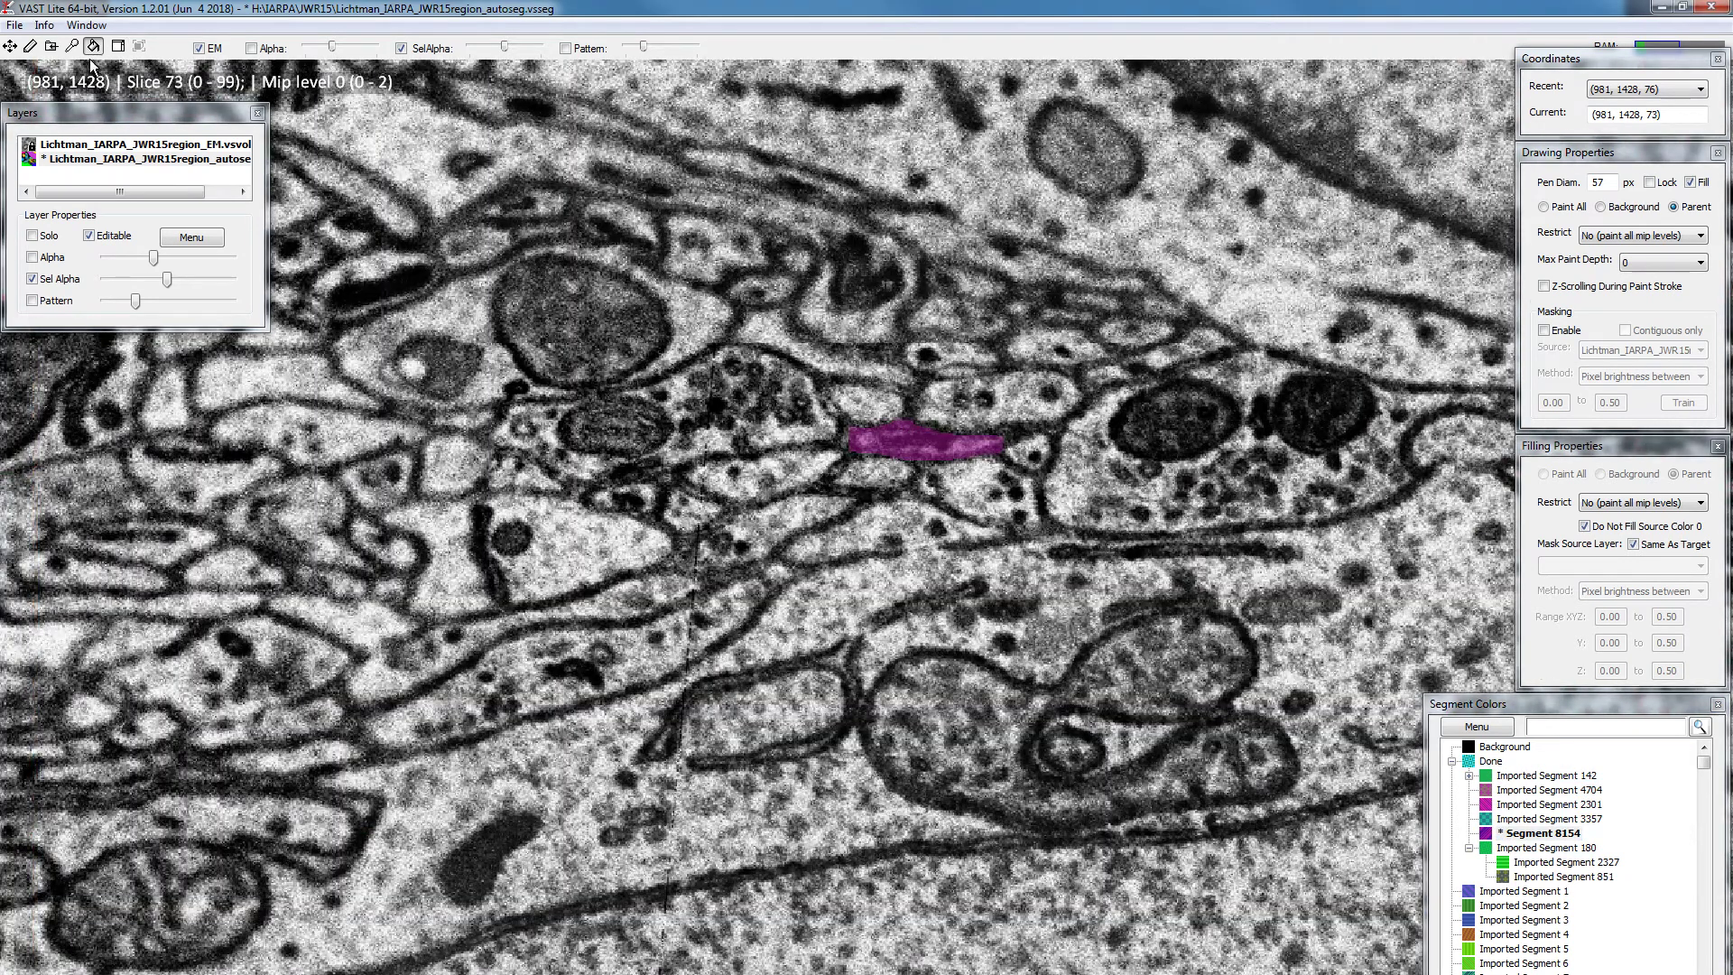
click(56, 46)
scroll(1018, 412, down, 5)
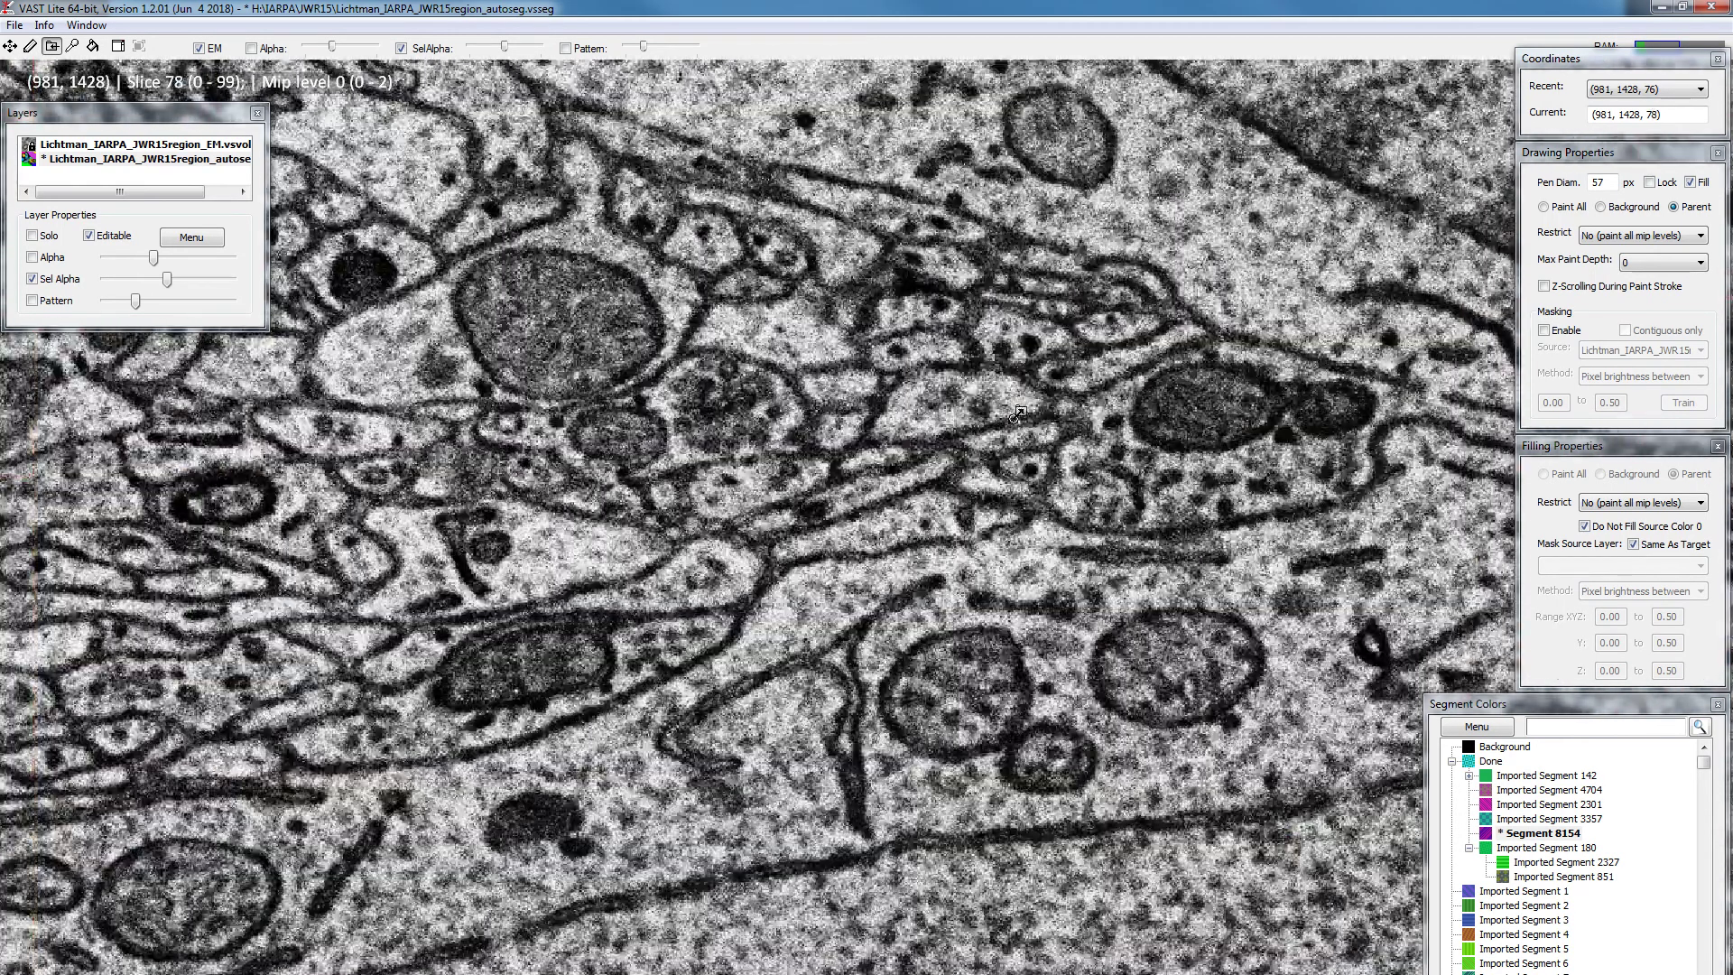
click(1012, 431)
scroll(1013, 433, up, 13)
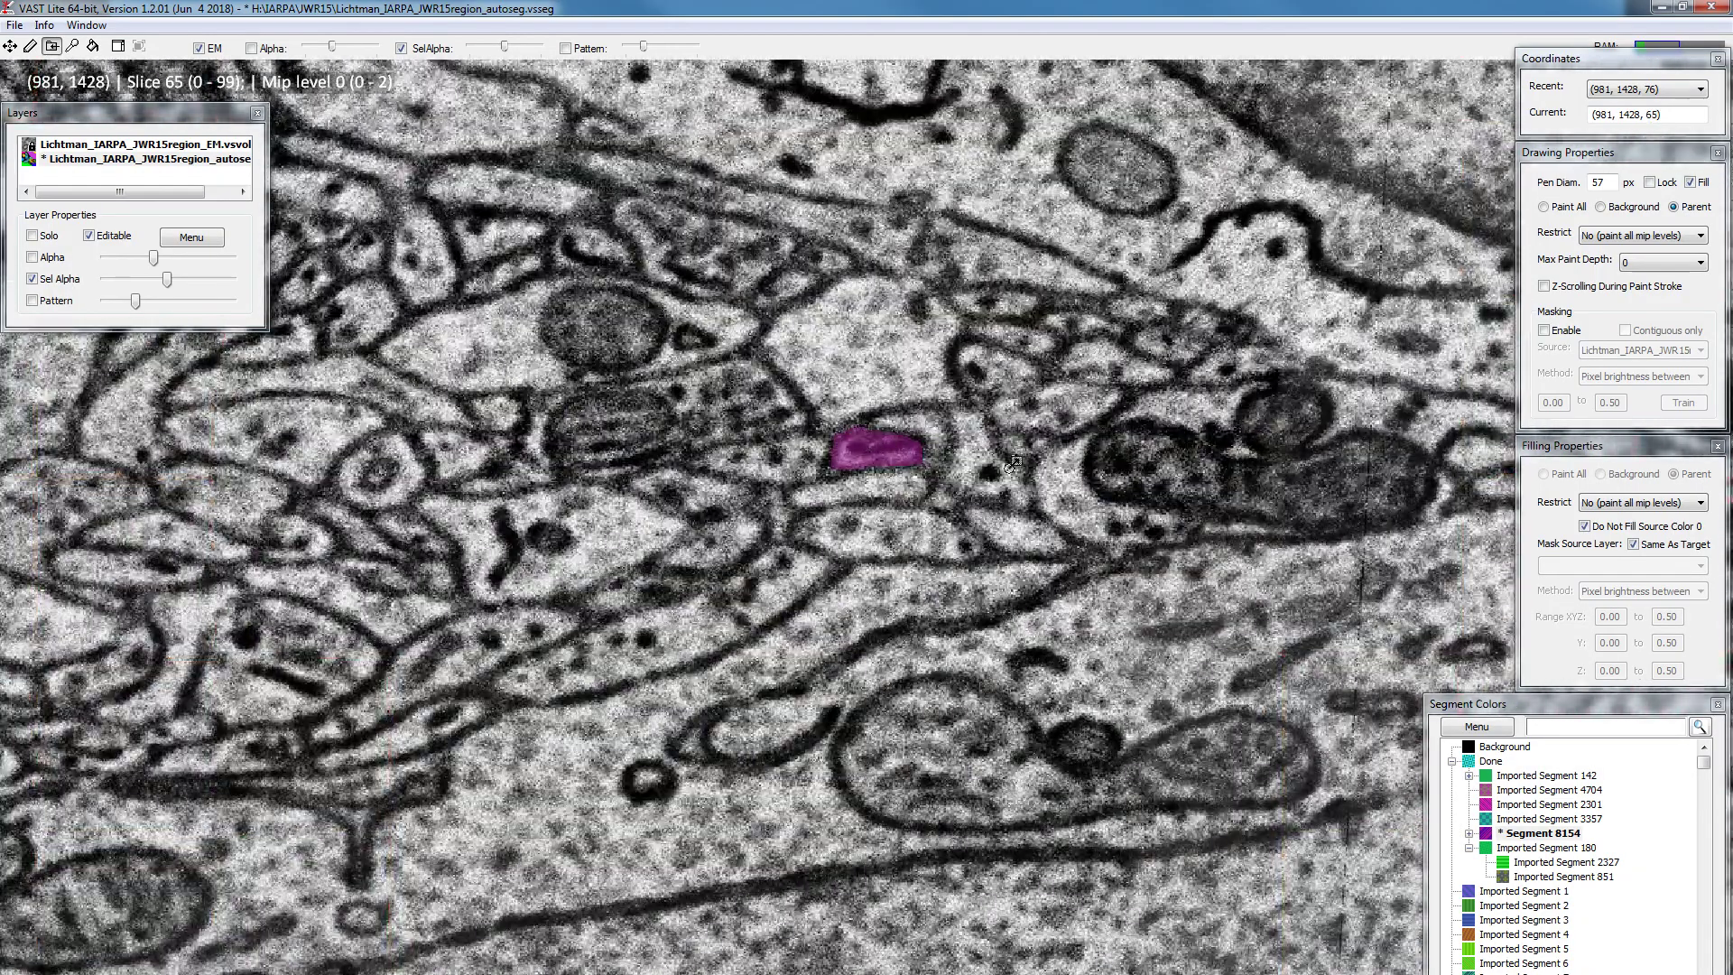
click(1546, 833)
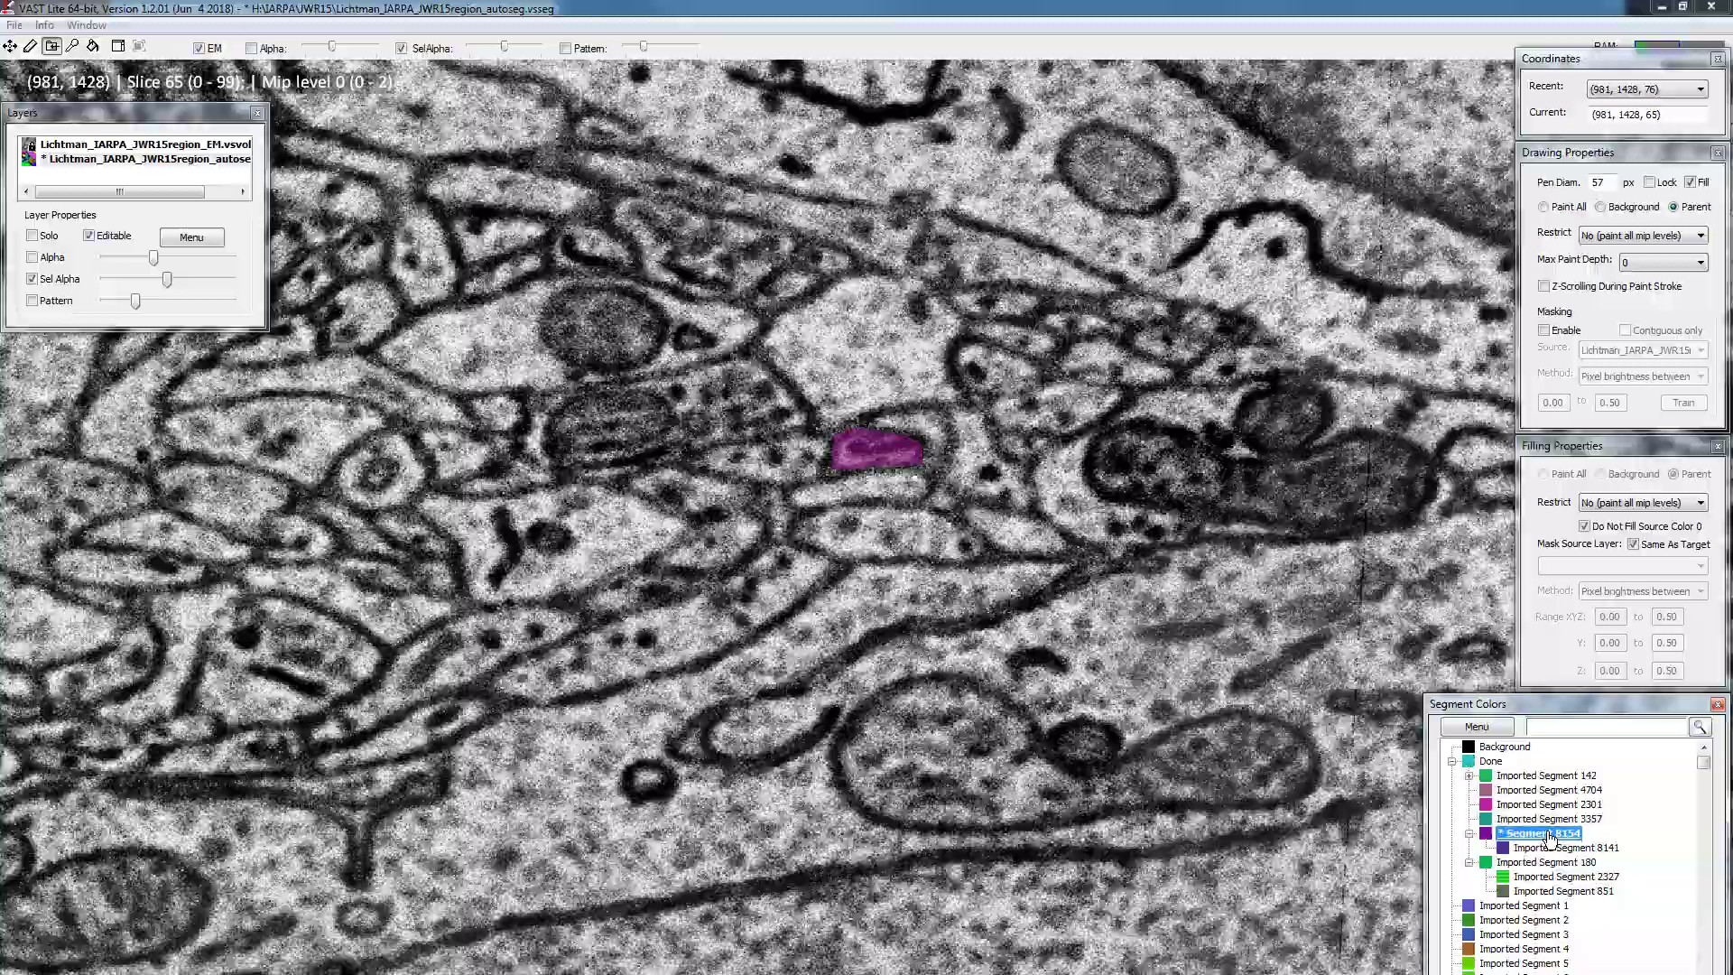
click(1470, 833)
scroll(936, 417, down, 3)
scroll(936, 417, down, 20)
scroll(1197, 404, down, 1)
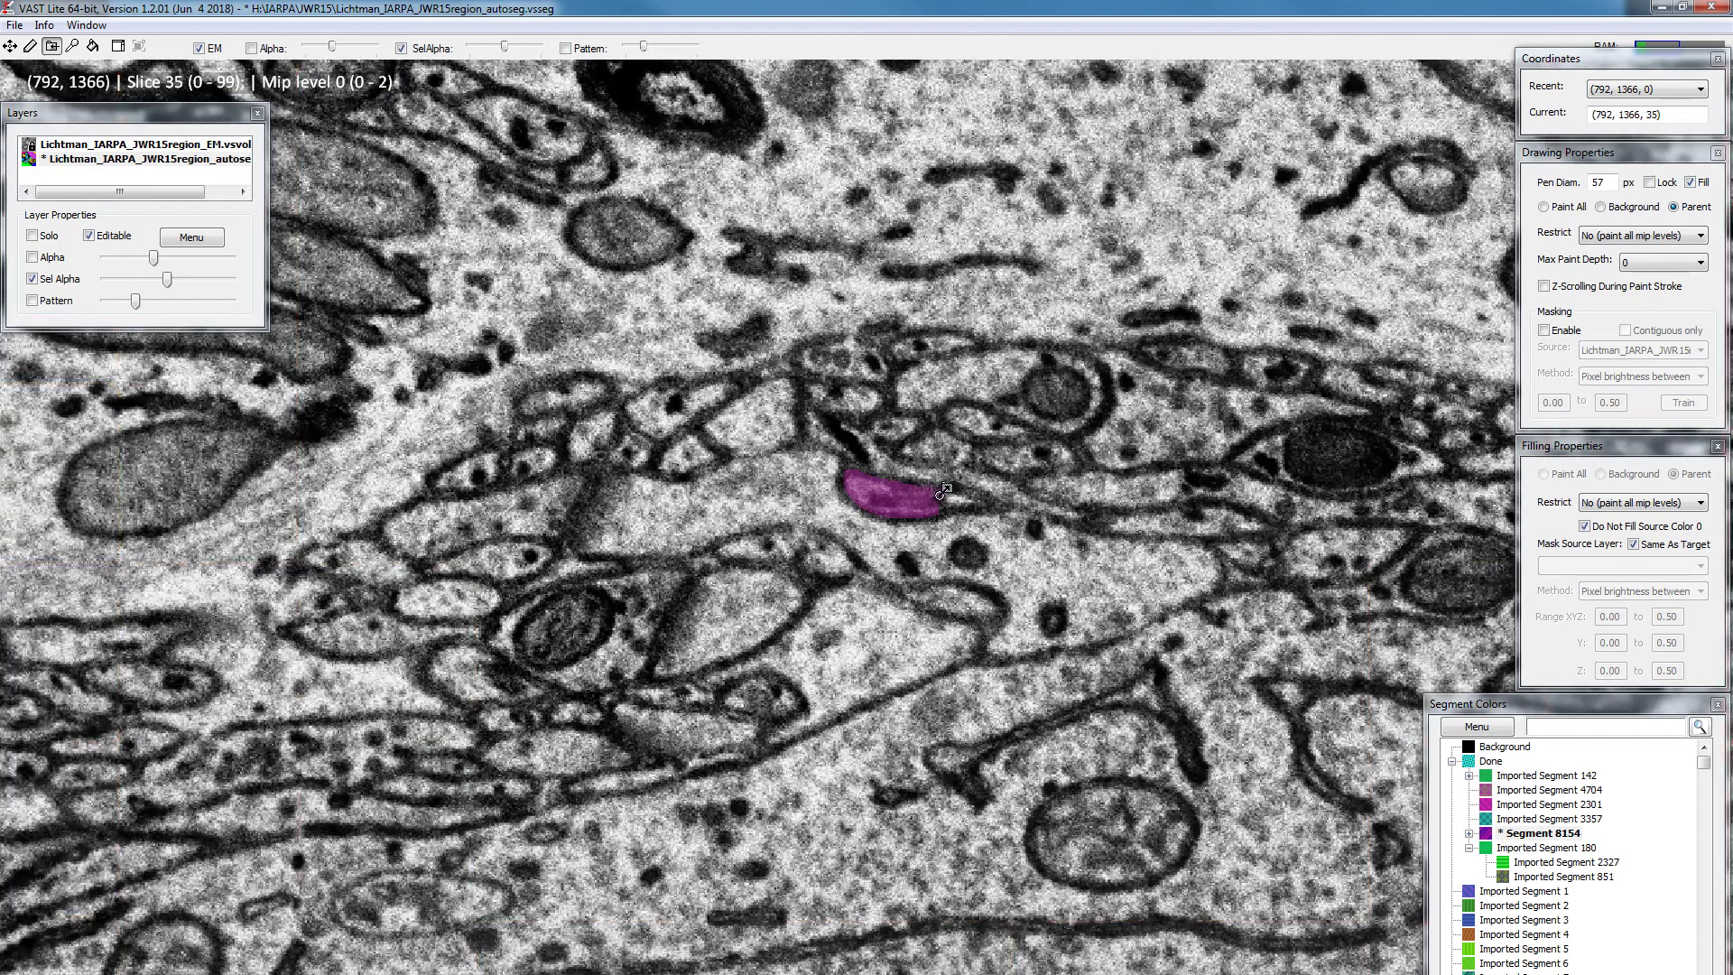
Add Imported Segment 5522 to Segment 8154 by clicking it in the view
scroll(953, 488, up, 1)
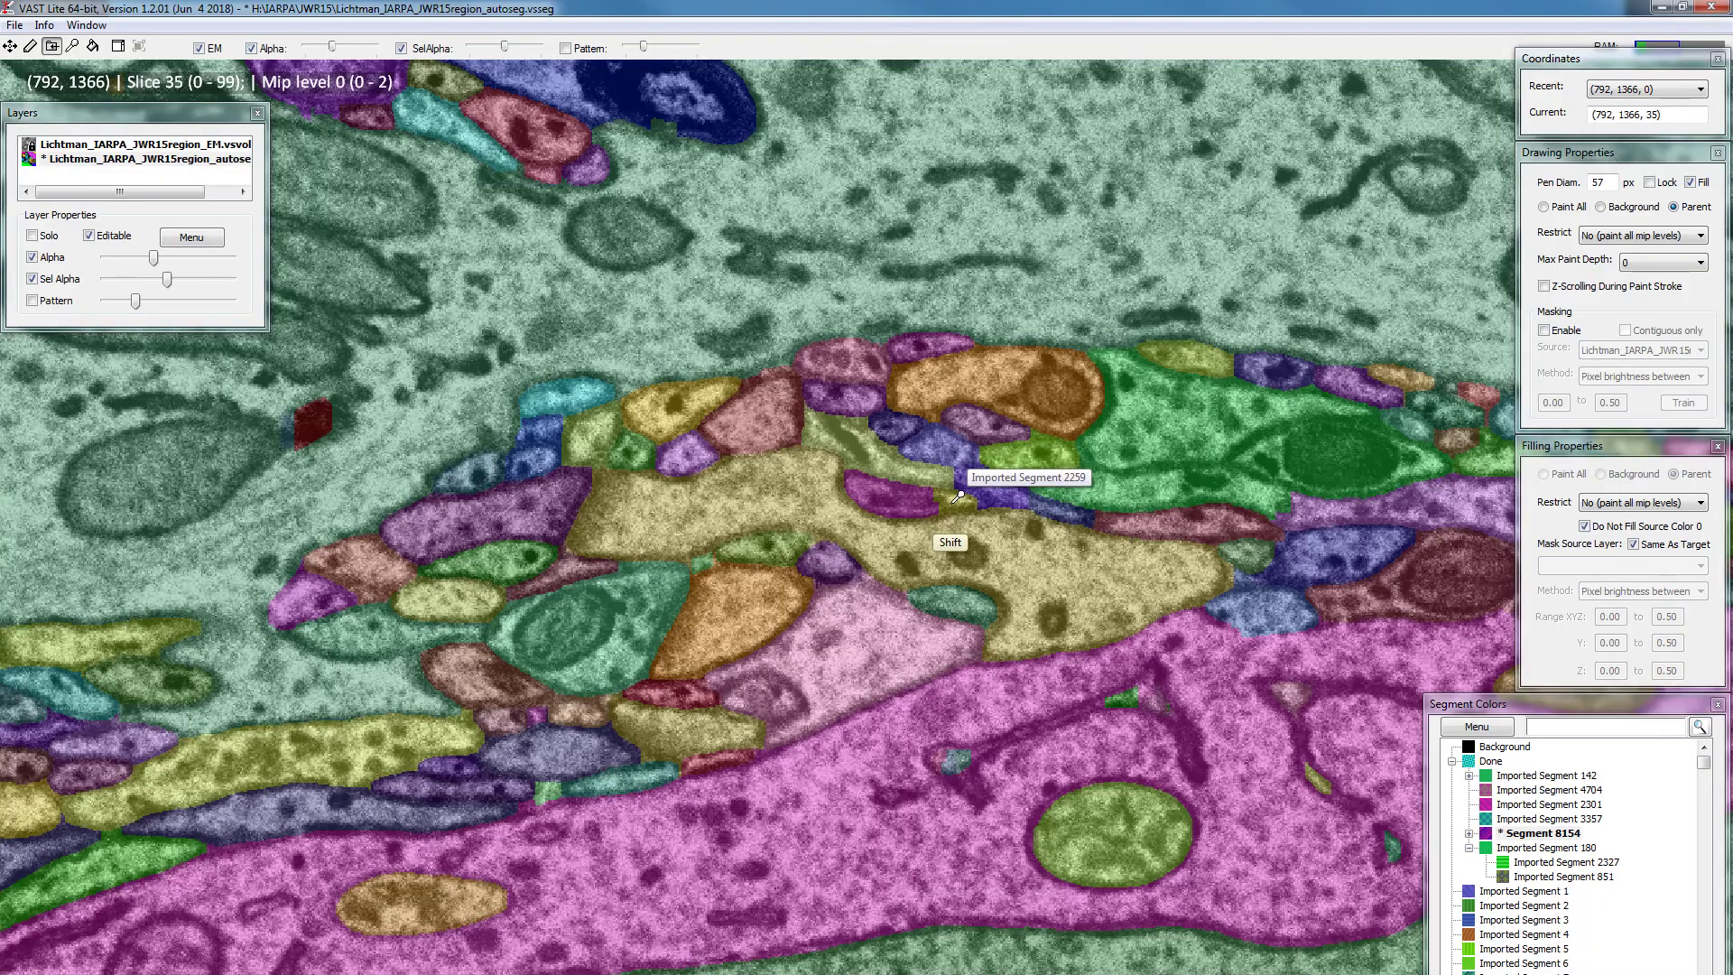
scroll(957, 496, down, 2)
scroll(967, 474, up, 2)
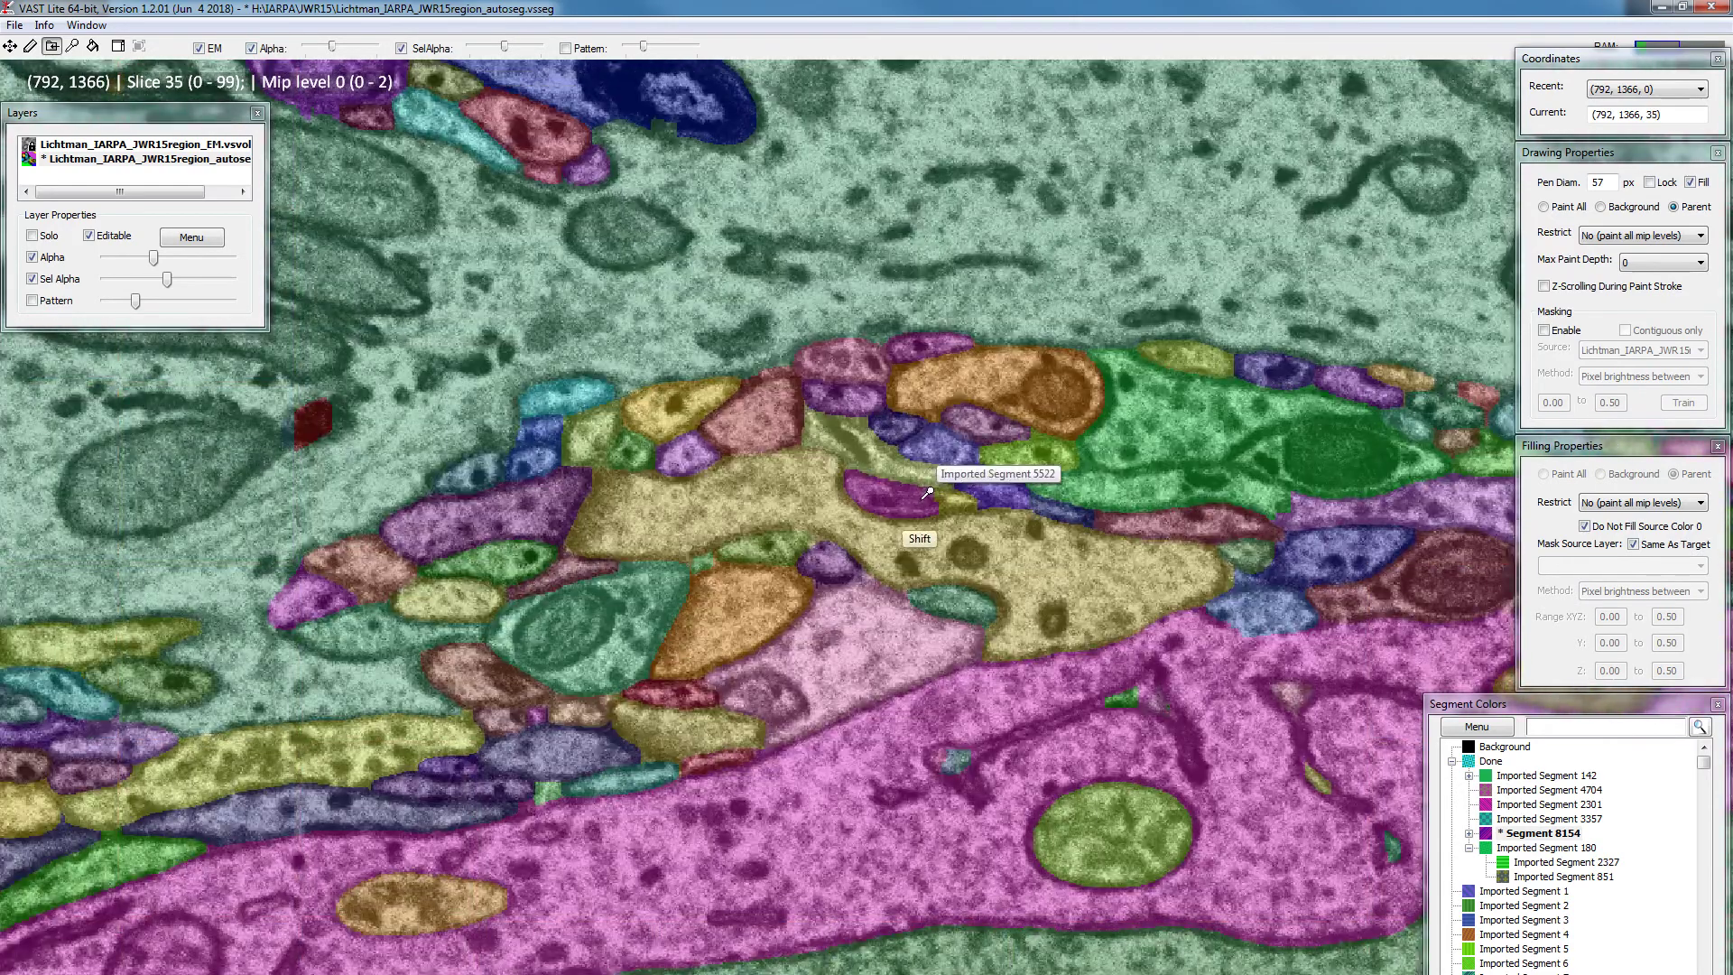
shift+click(928, 493)
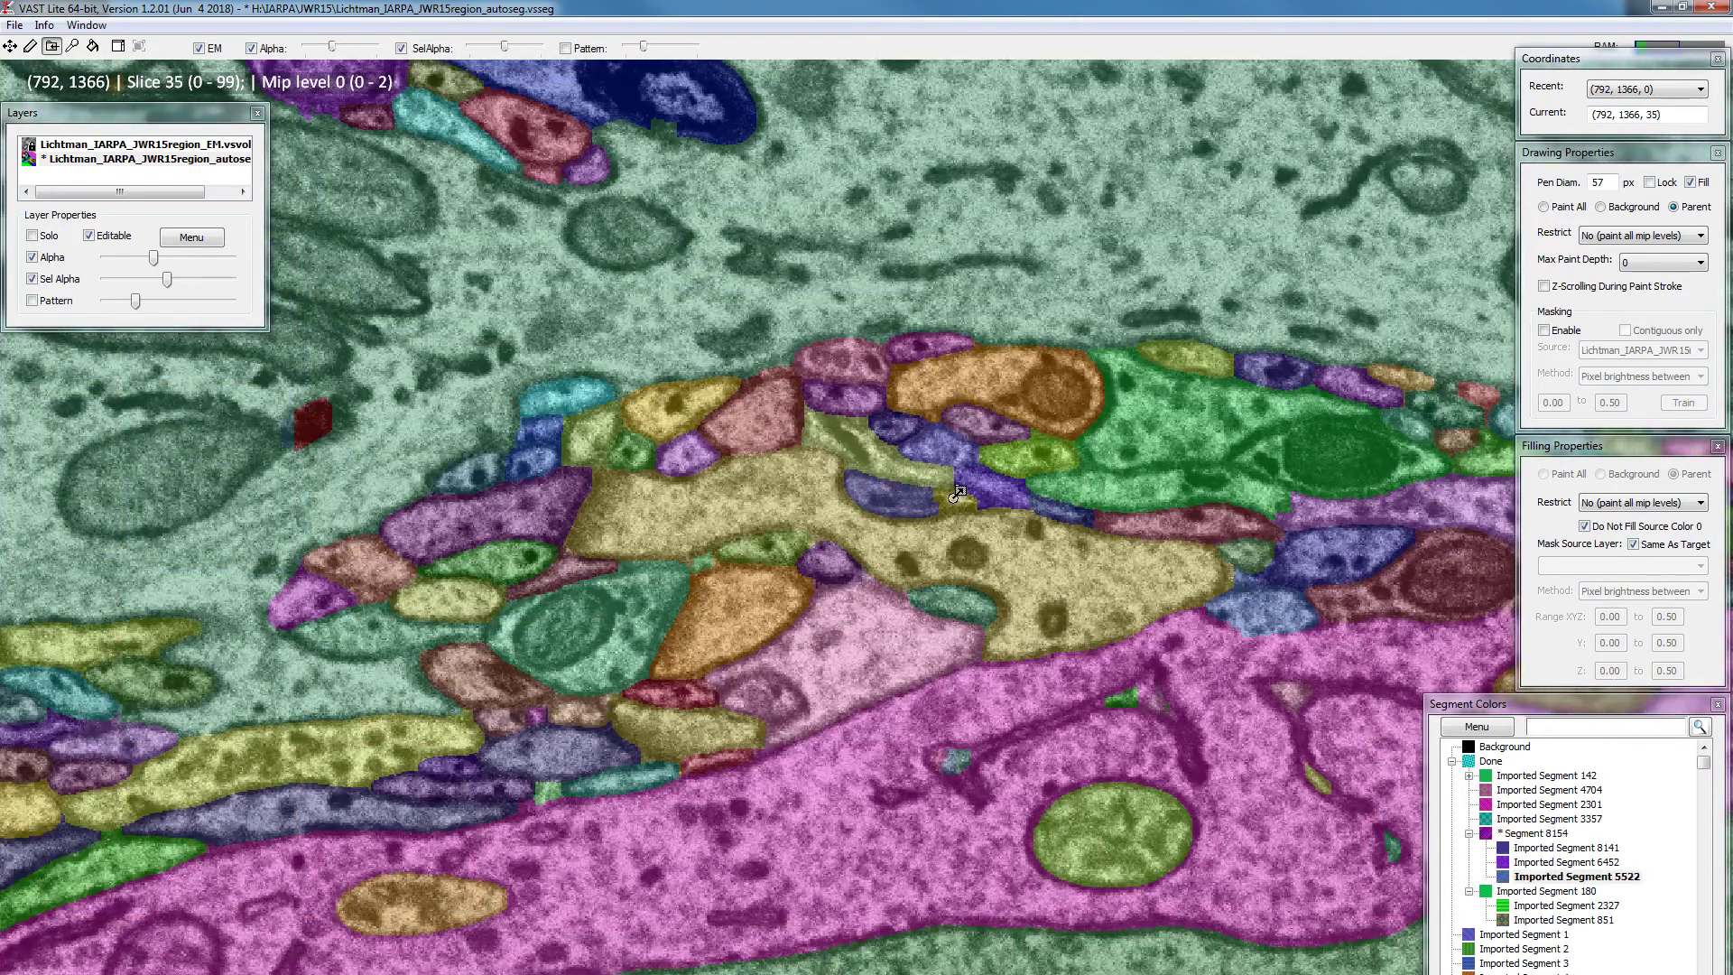
scroll(897, 444, up, 1)
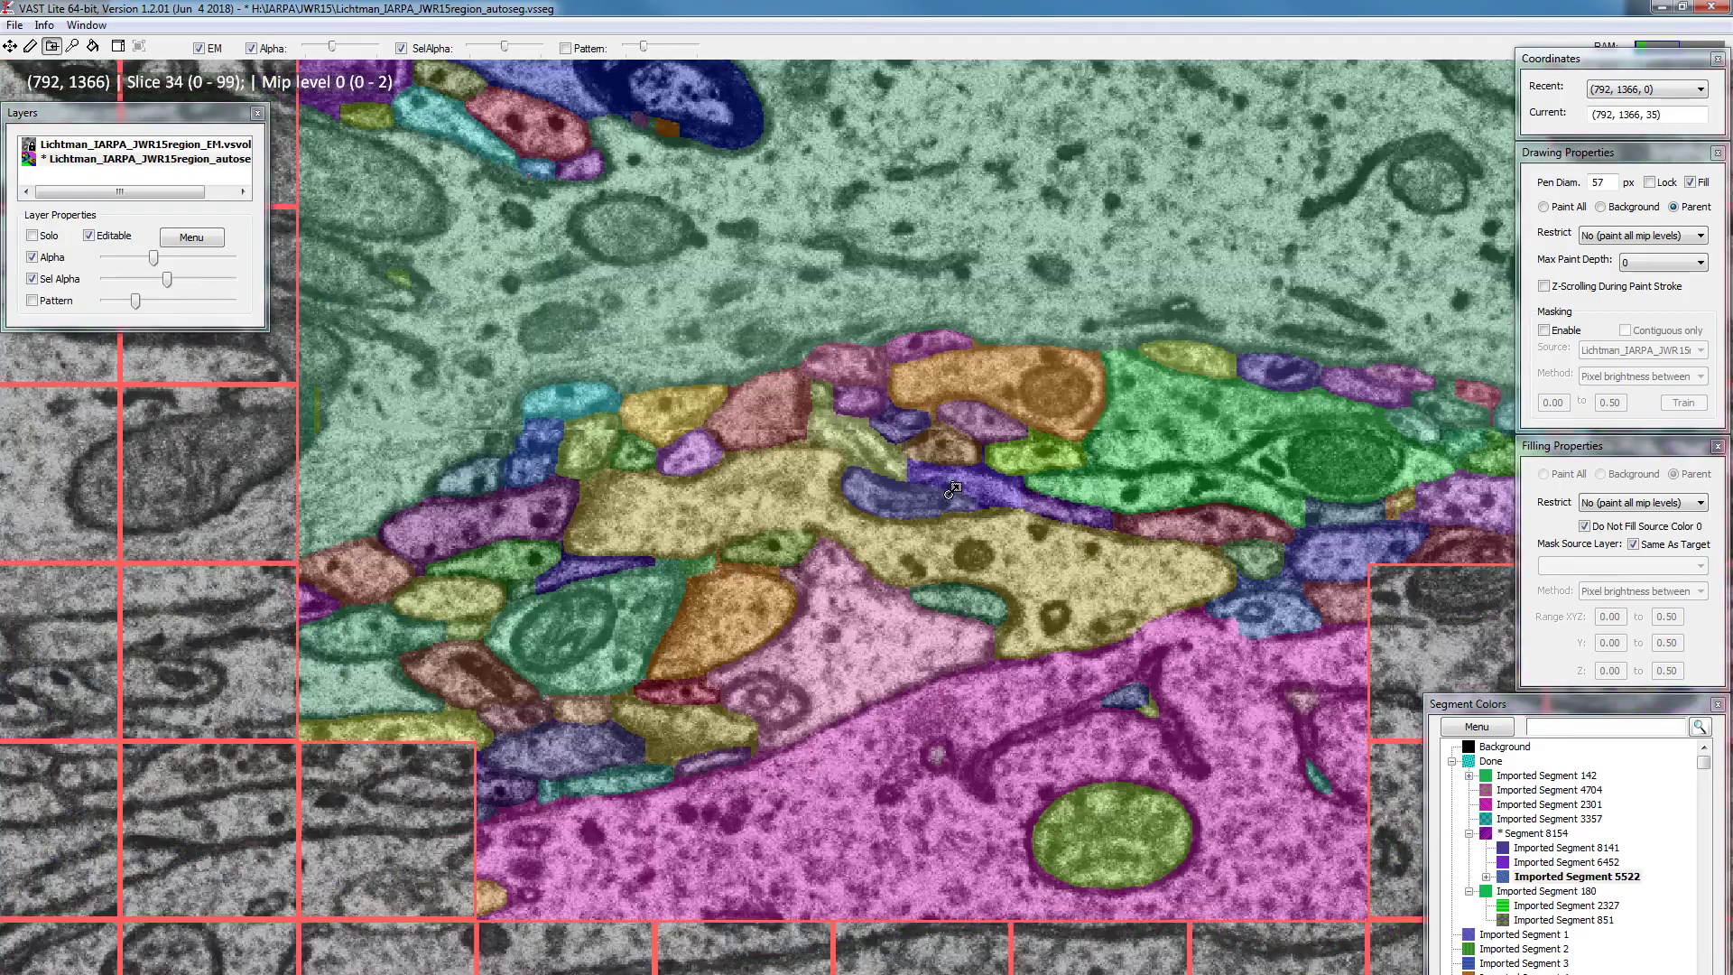
Hide the segmentation overlay and select Imported Segment 5522 in the segment list
click(252, 48)
scroll(1343, 666, up, 9)
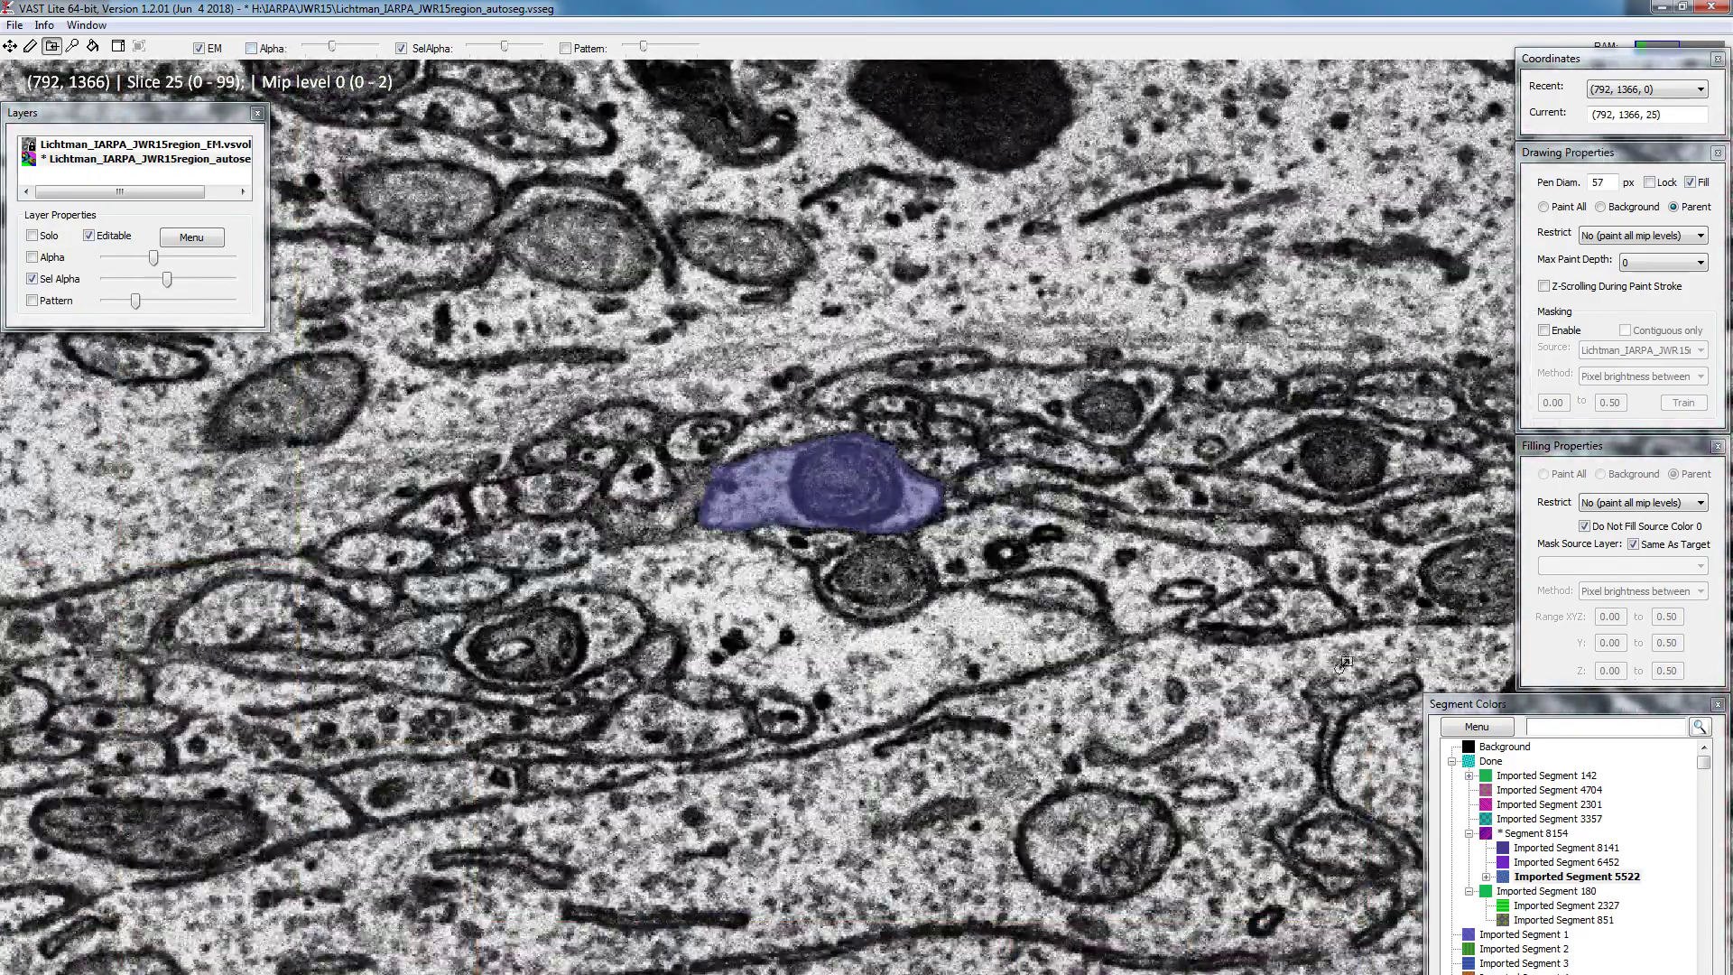
click(1472, 842)
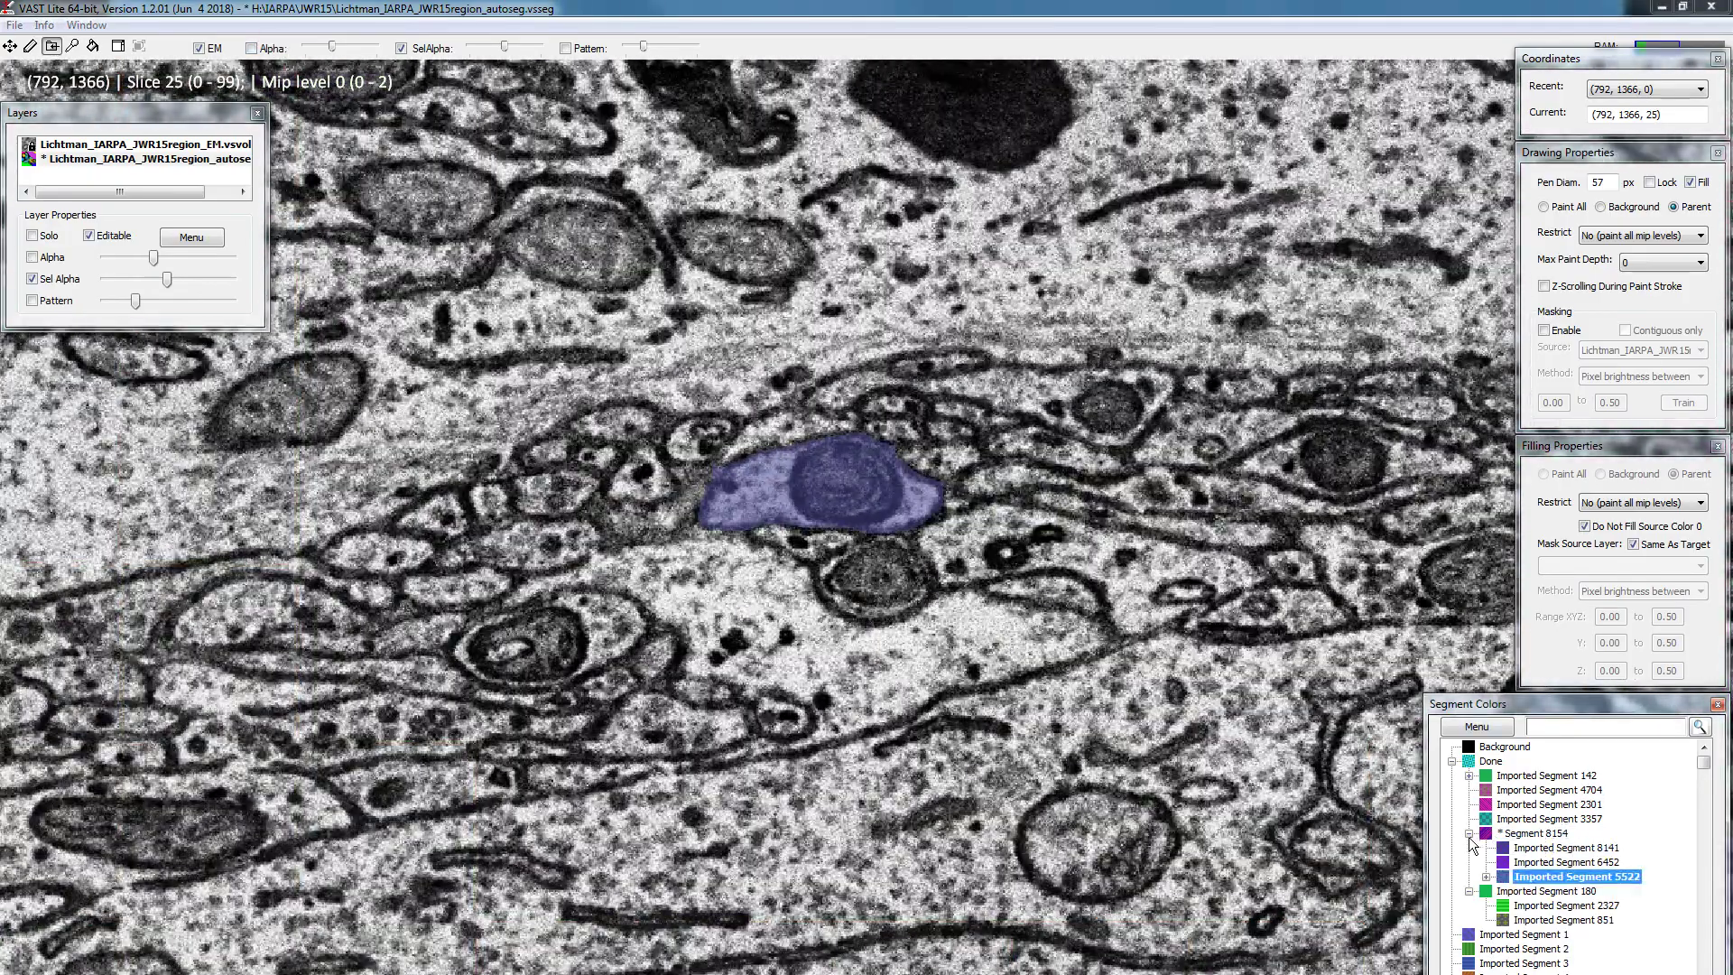
scroll(907, 468, down, 6)
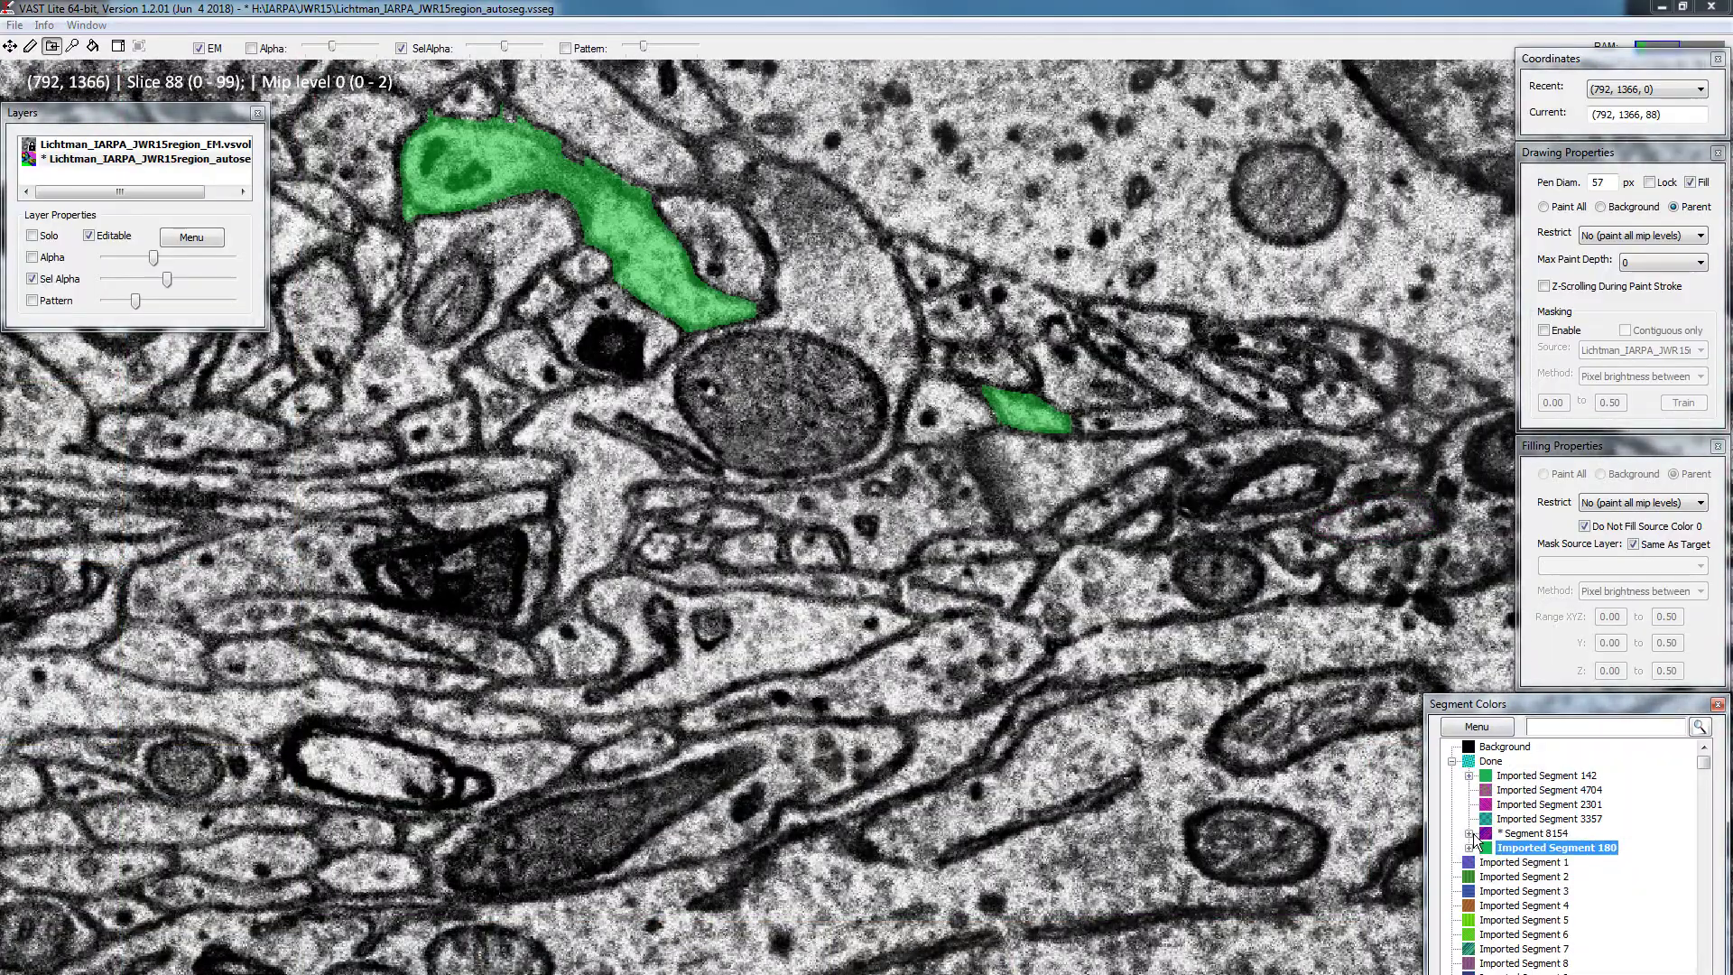
scroll(857, 379, up, 2)
scroll(857, 379, down, 20)
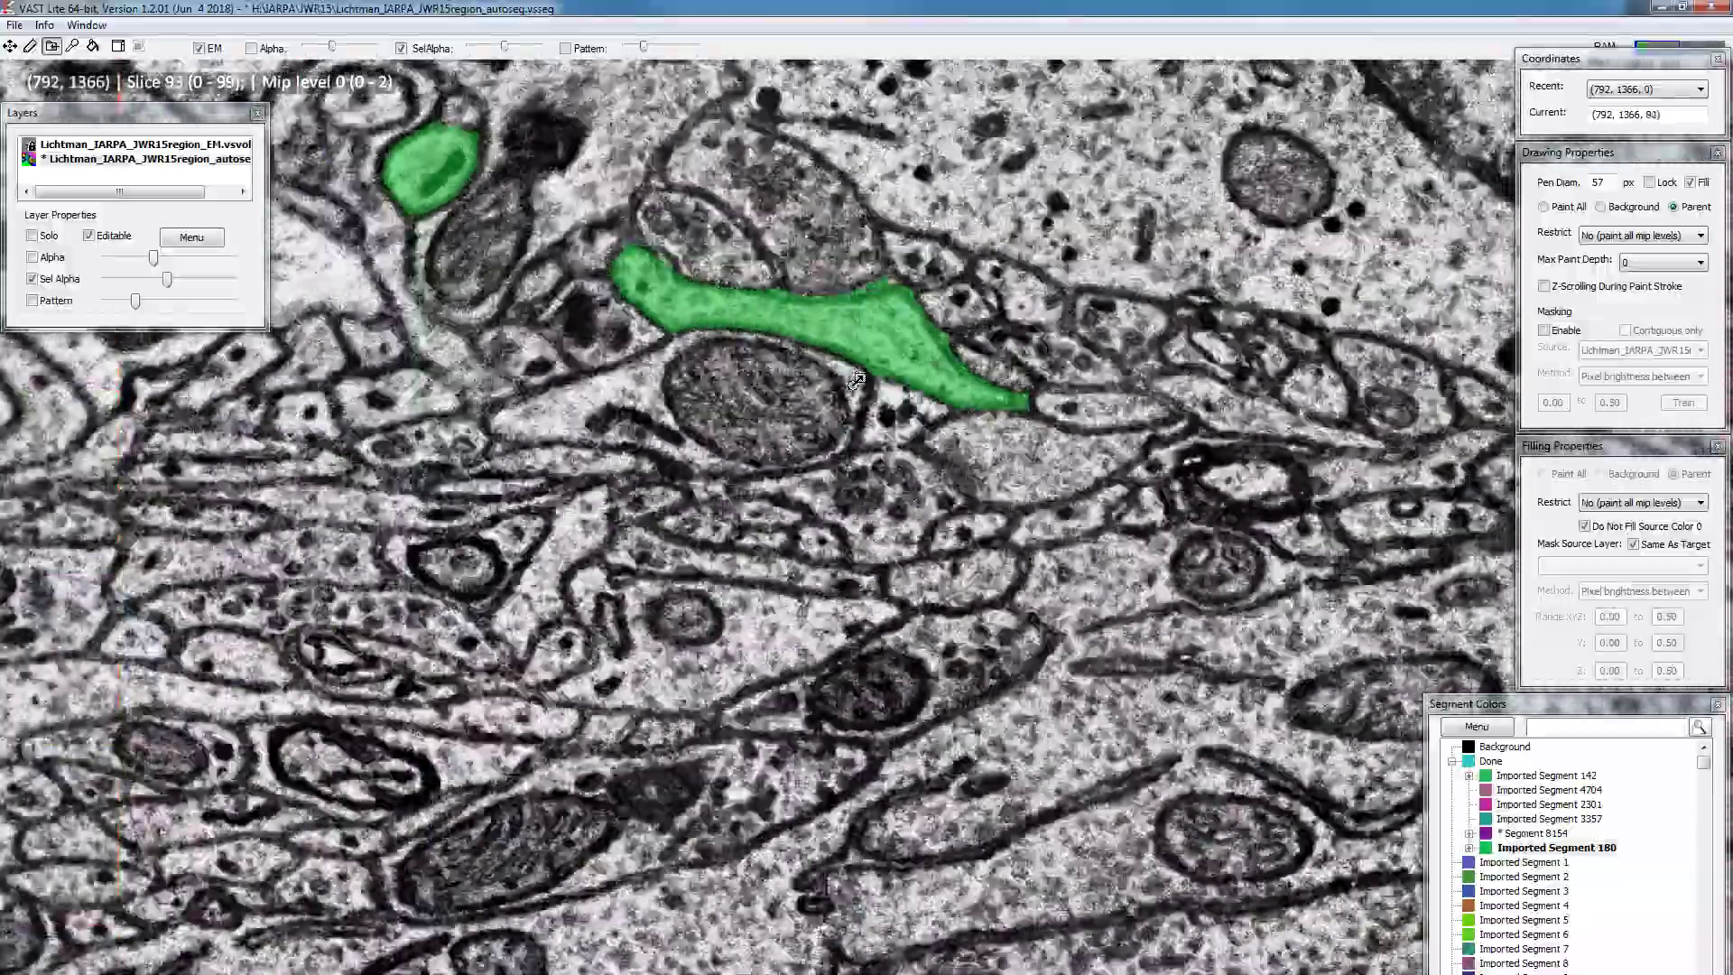
scroll(857, 379, down, 6)
scroll(857, 380, up, 8)
scroll(857, 379, up, 20)
scroll(1161, 469, down, 2)
scroll(1137, 424, down, 5)
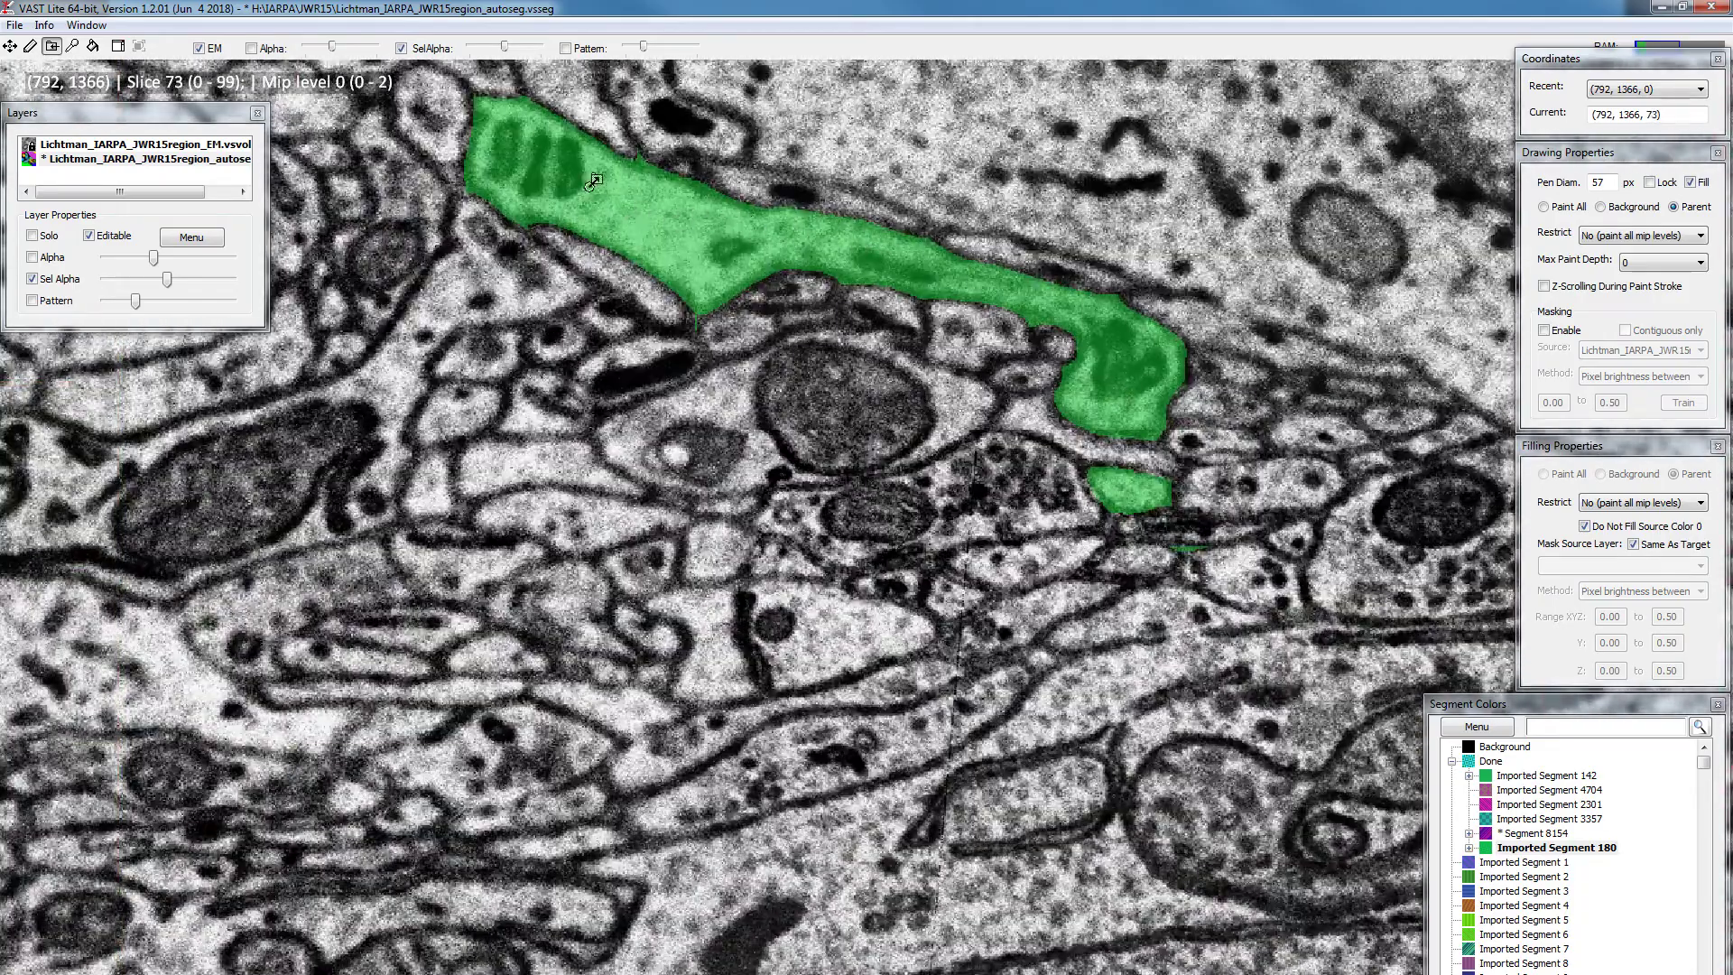
scroll(1146, 491, up, 2)
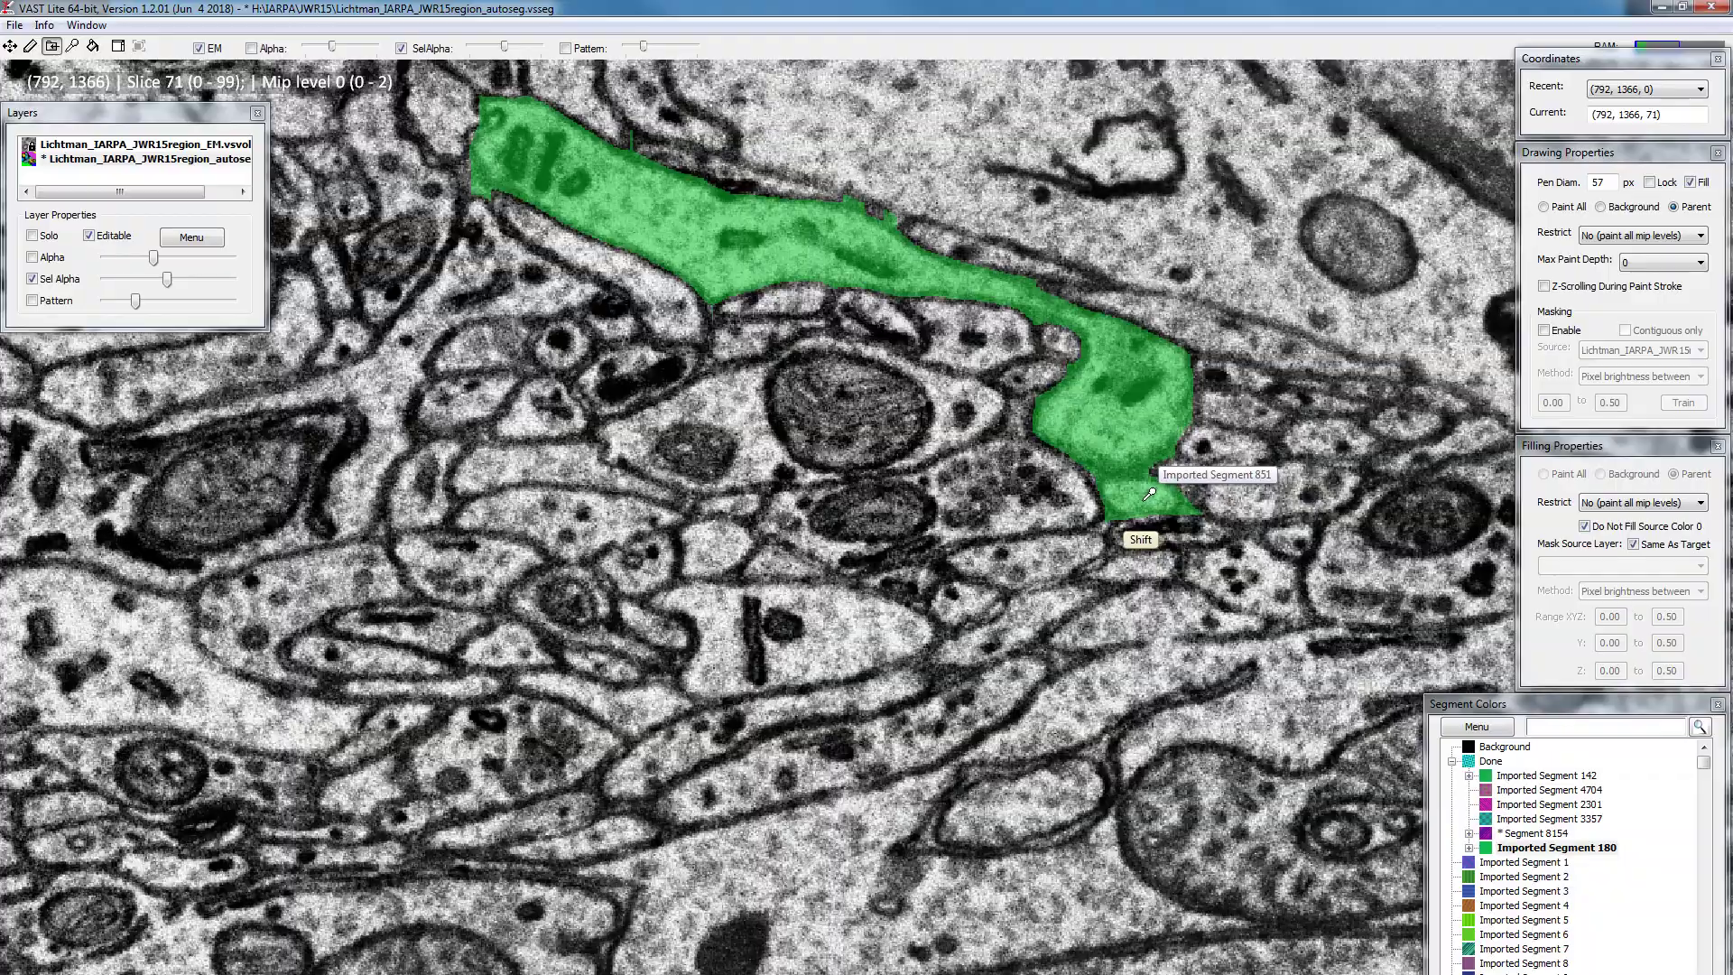
scroll(1150, 494, up, 6)
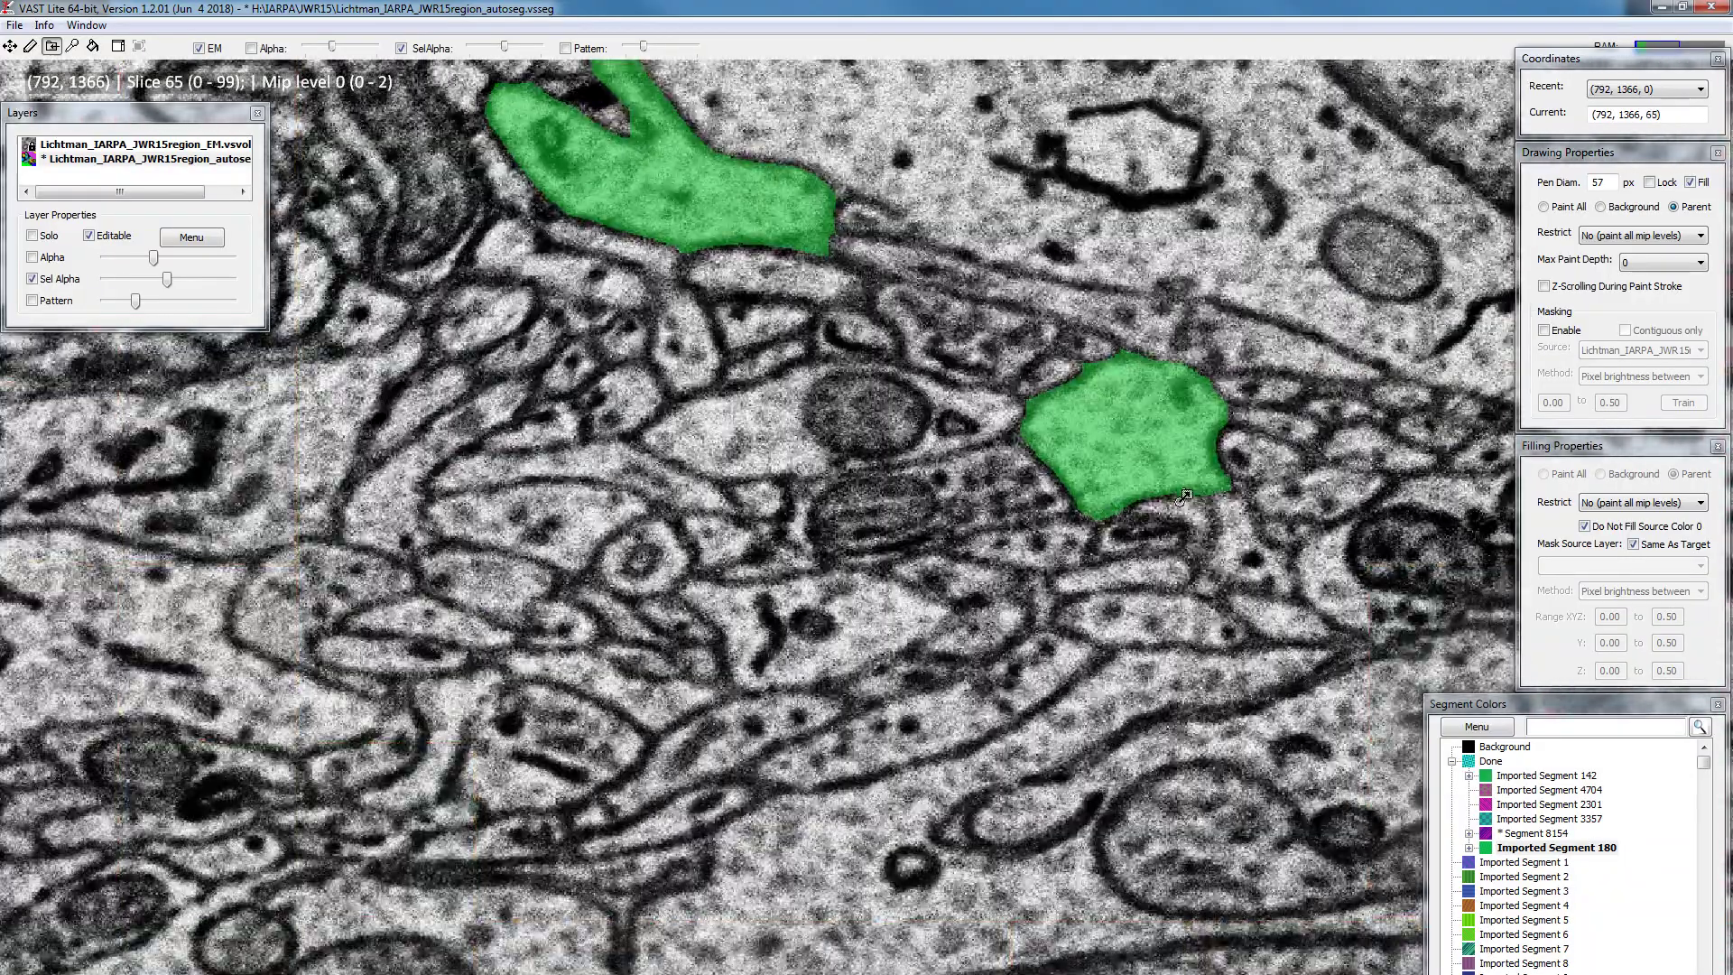
scroll(1183, 496, up, 2)
drag(1263, 533, 647, 260)
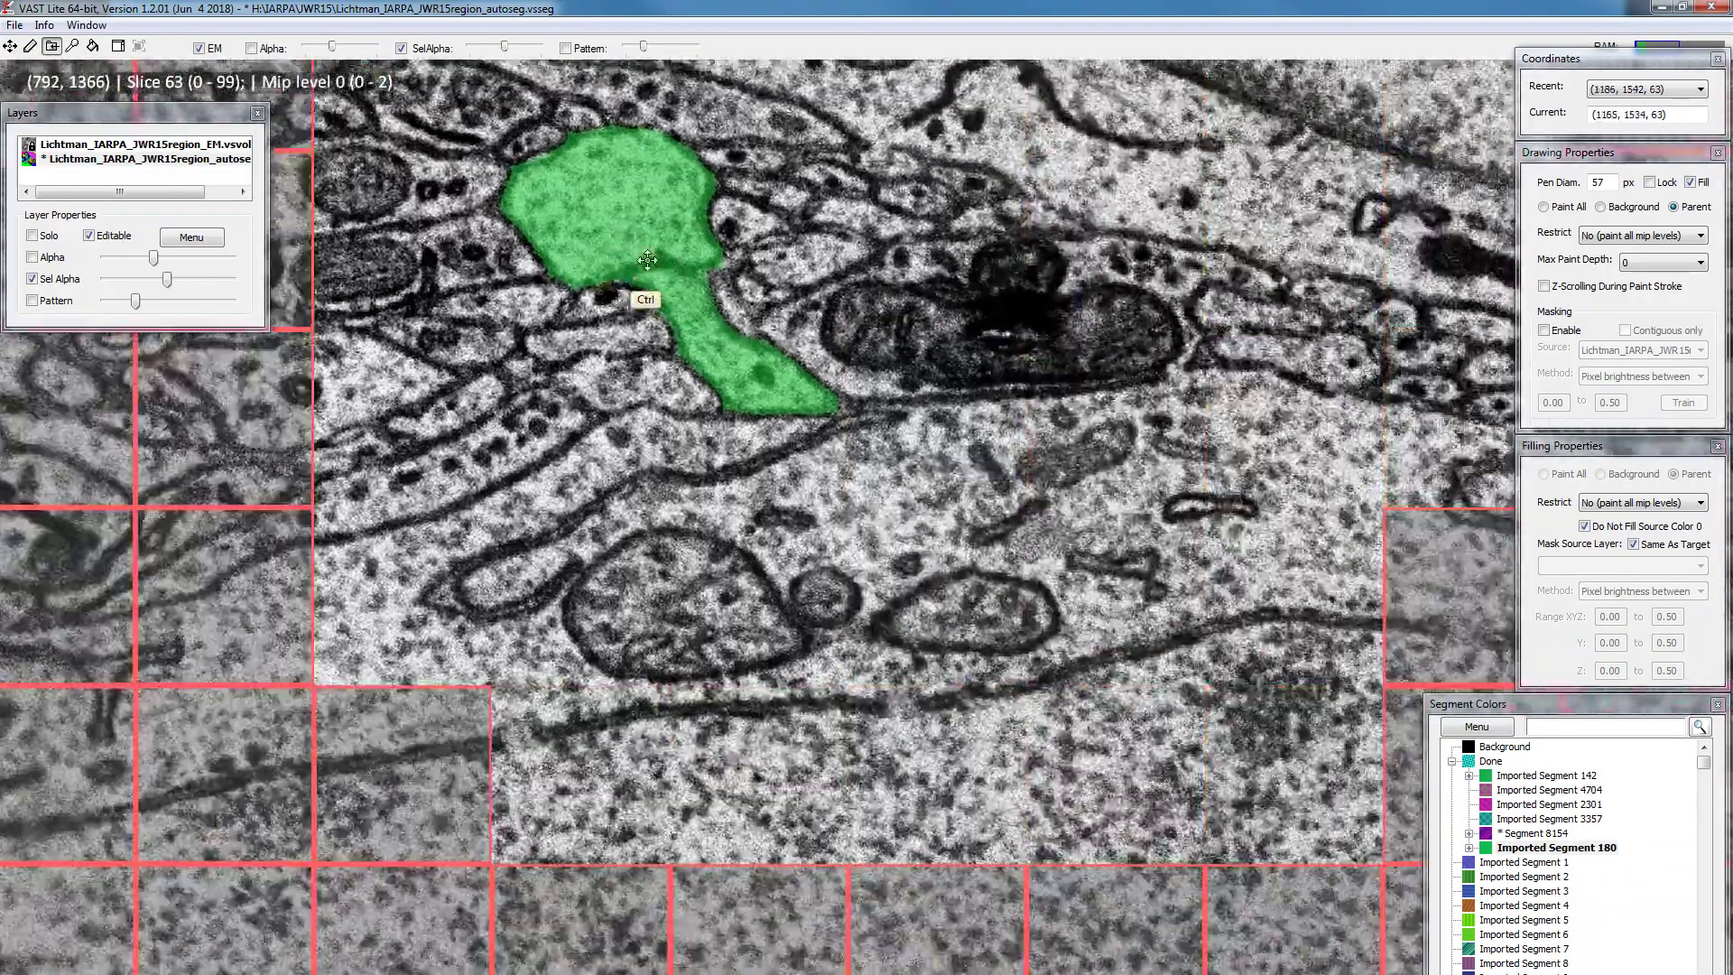
scroll(725, 368, up, 20)
scroll(725, 368, down, 19)
scroll(679, 309, down, 20)
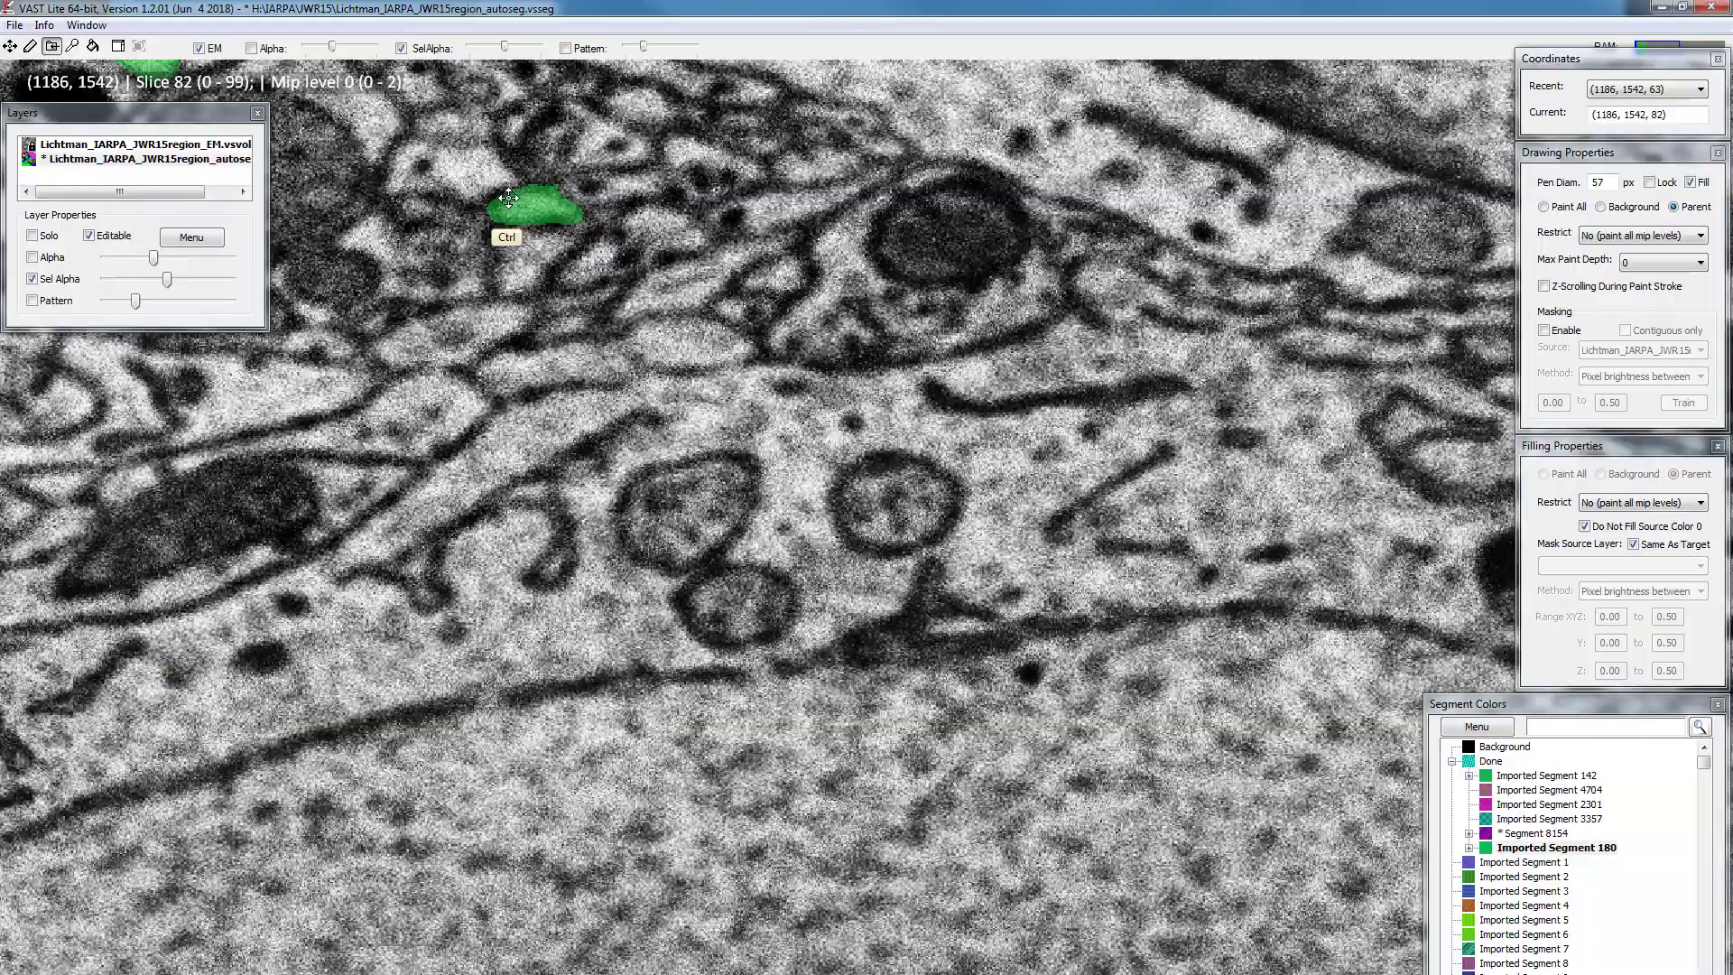
drag(508, 198, 872, 571)
scroll(877, 567, down, 8)
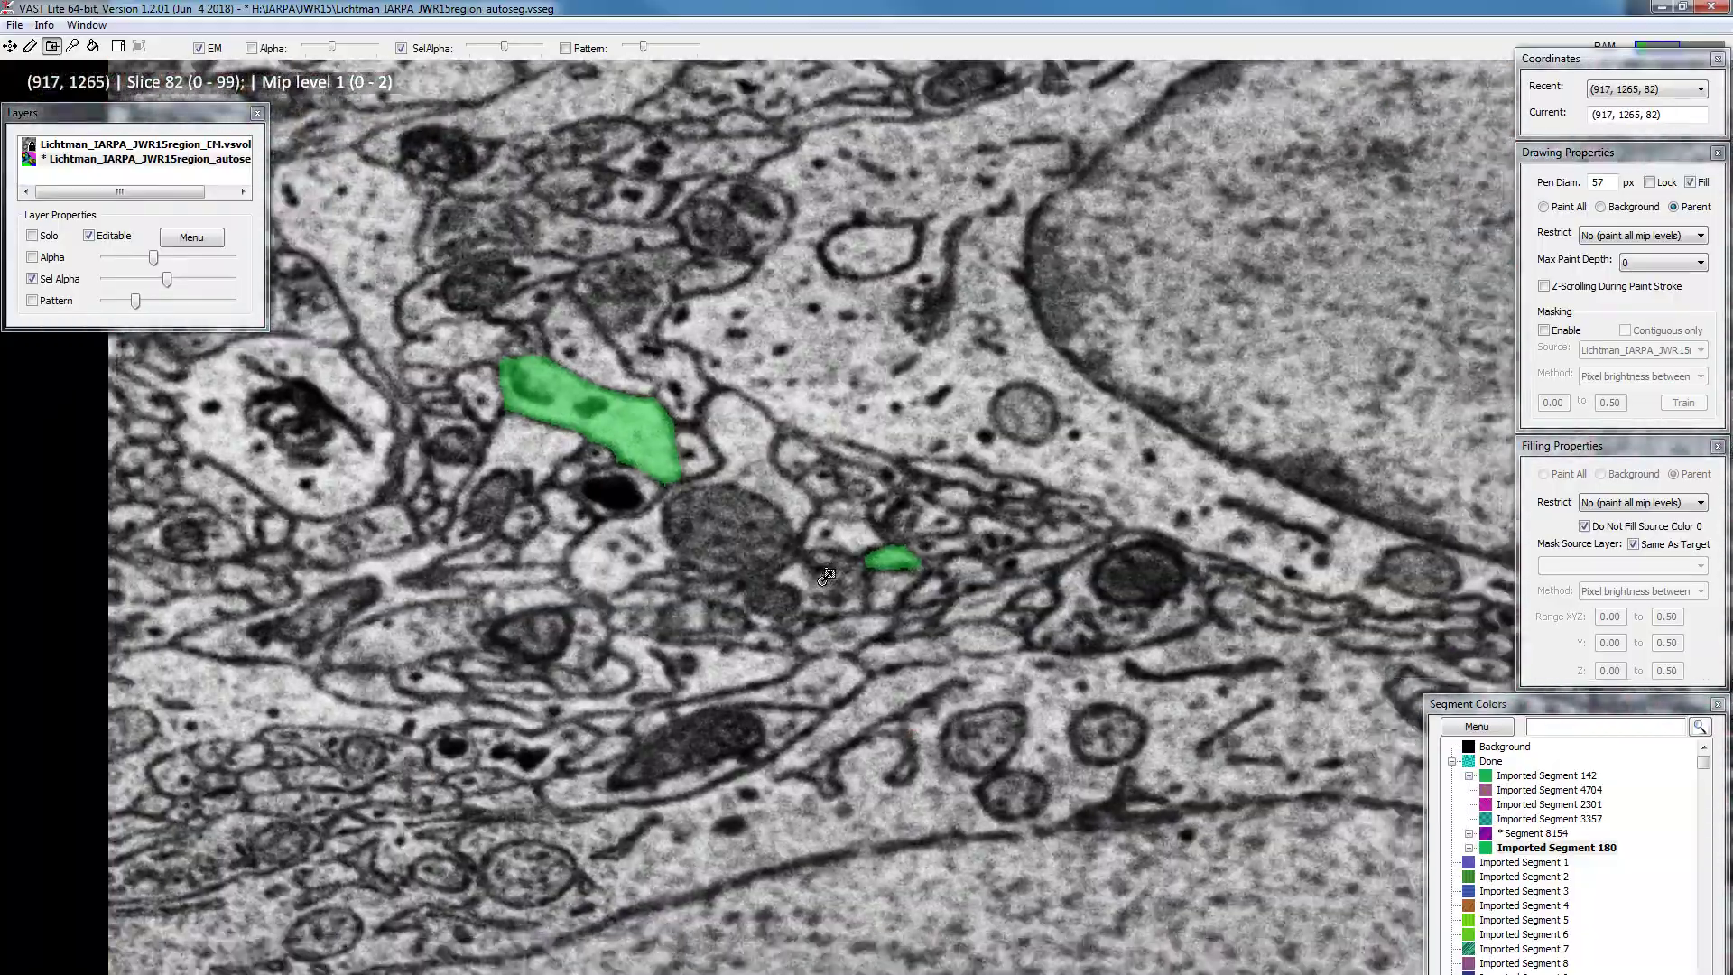
scroll(839, 578, down, 15)
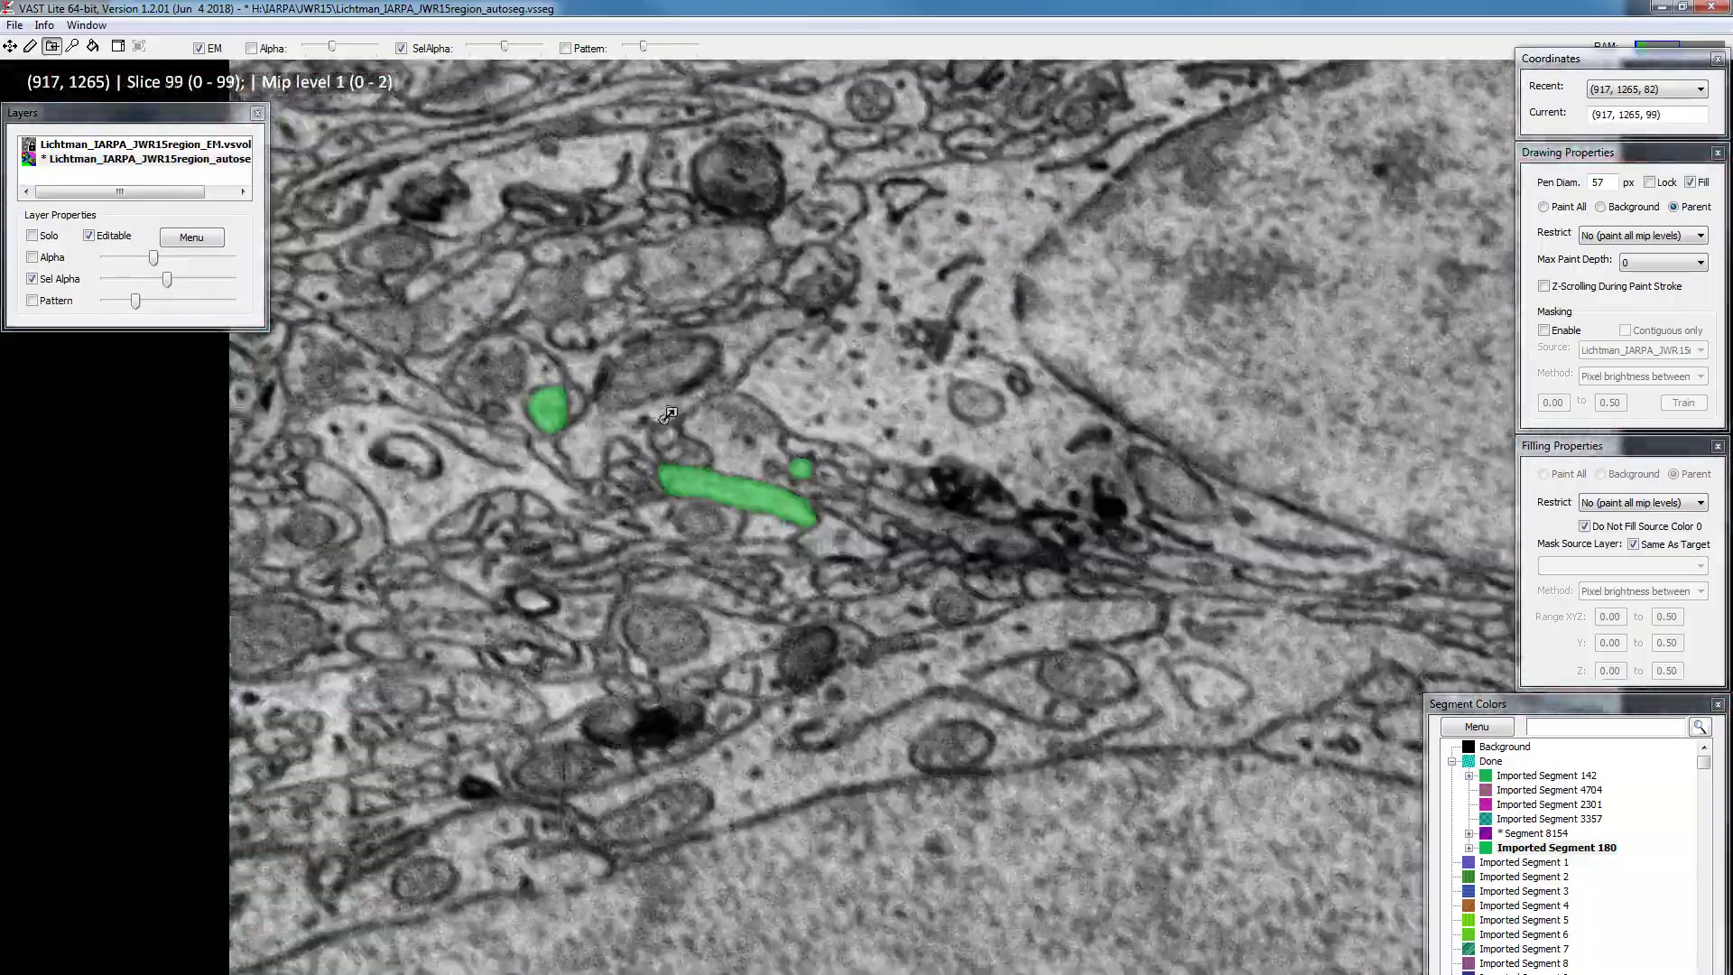
scroll(585, 383, up, 19)
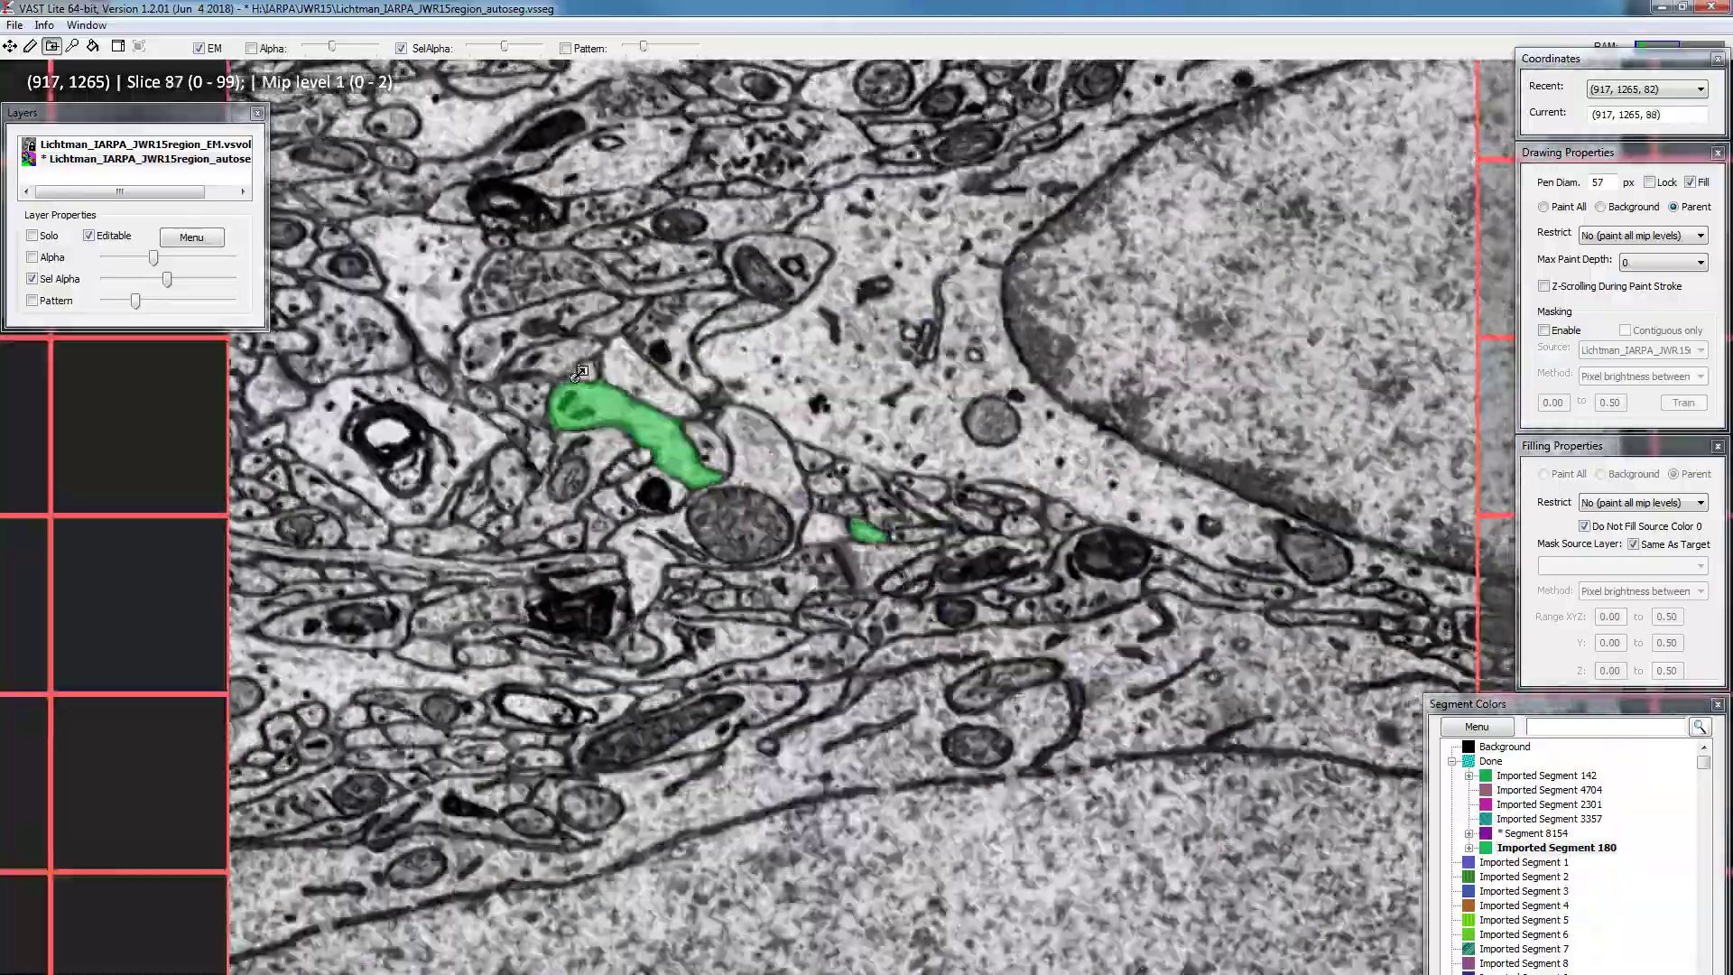
scroll(592, 368, up, 20)
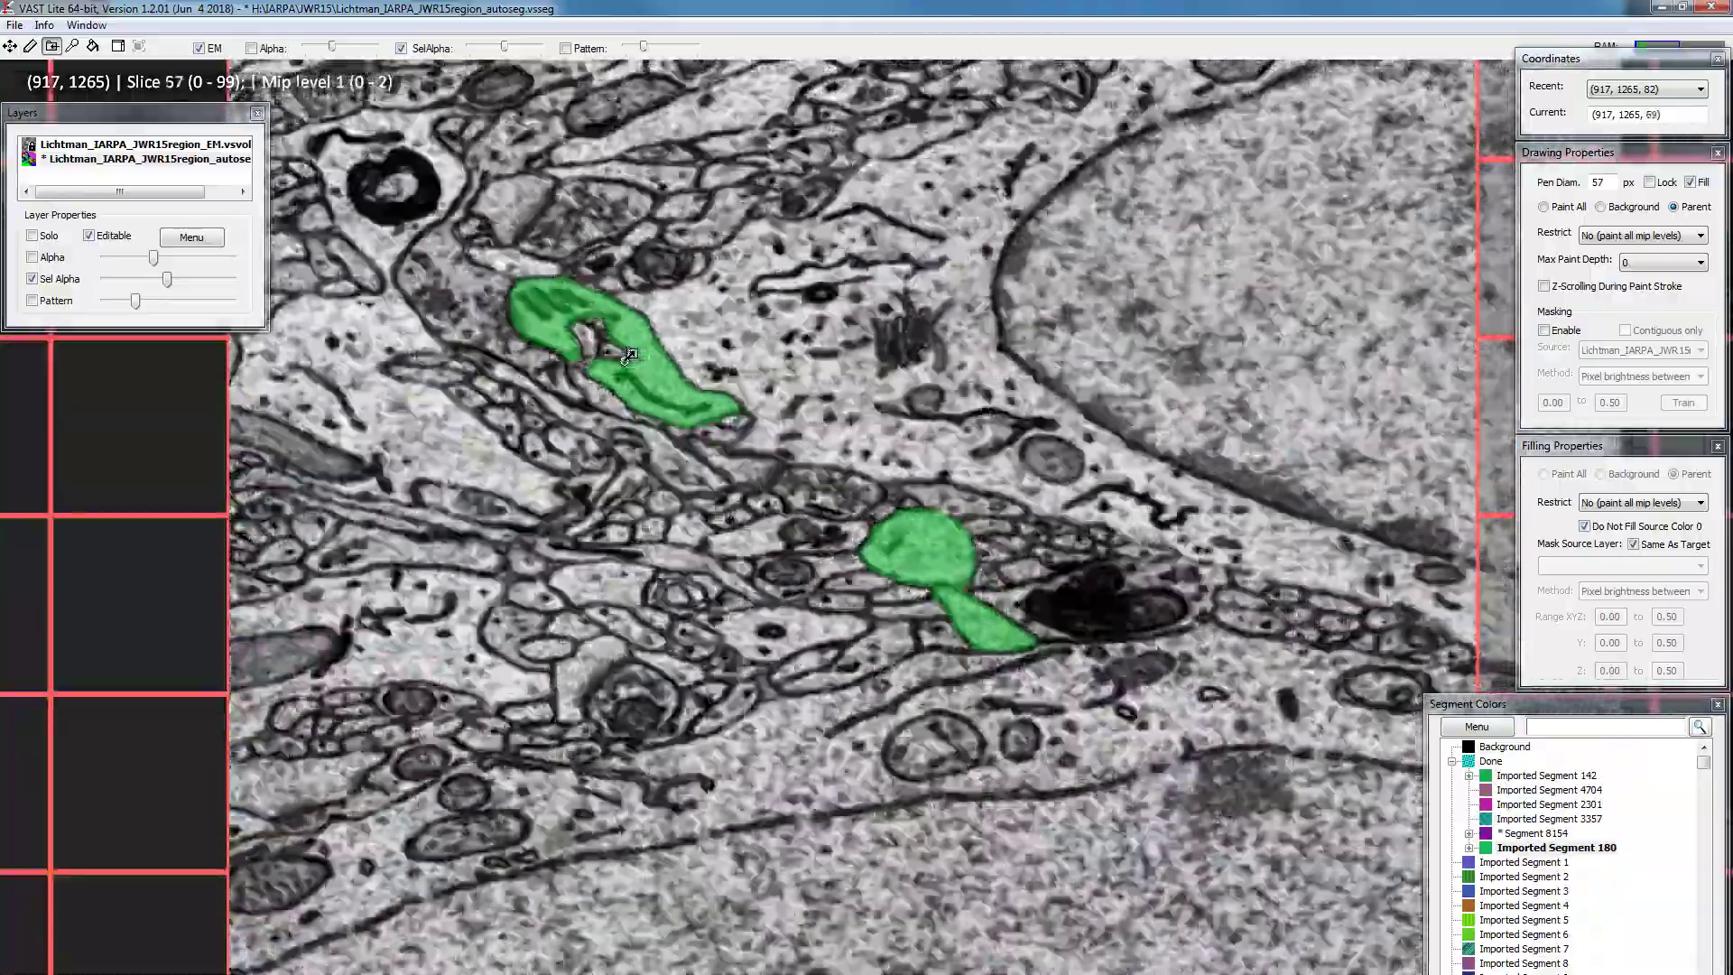
scroll(629, 221, up, 18)
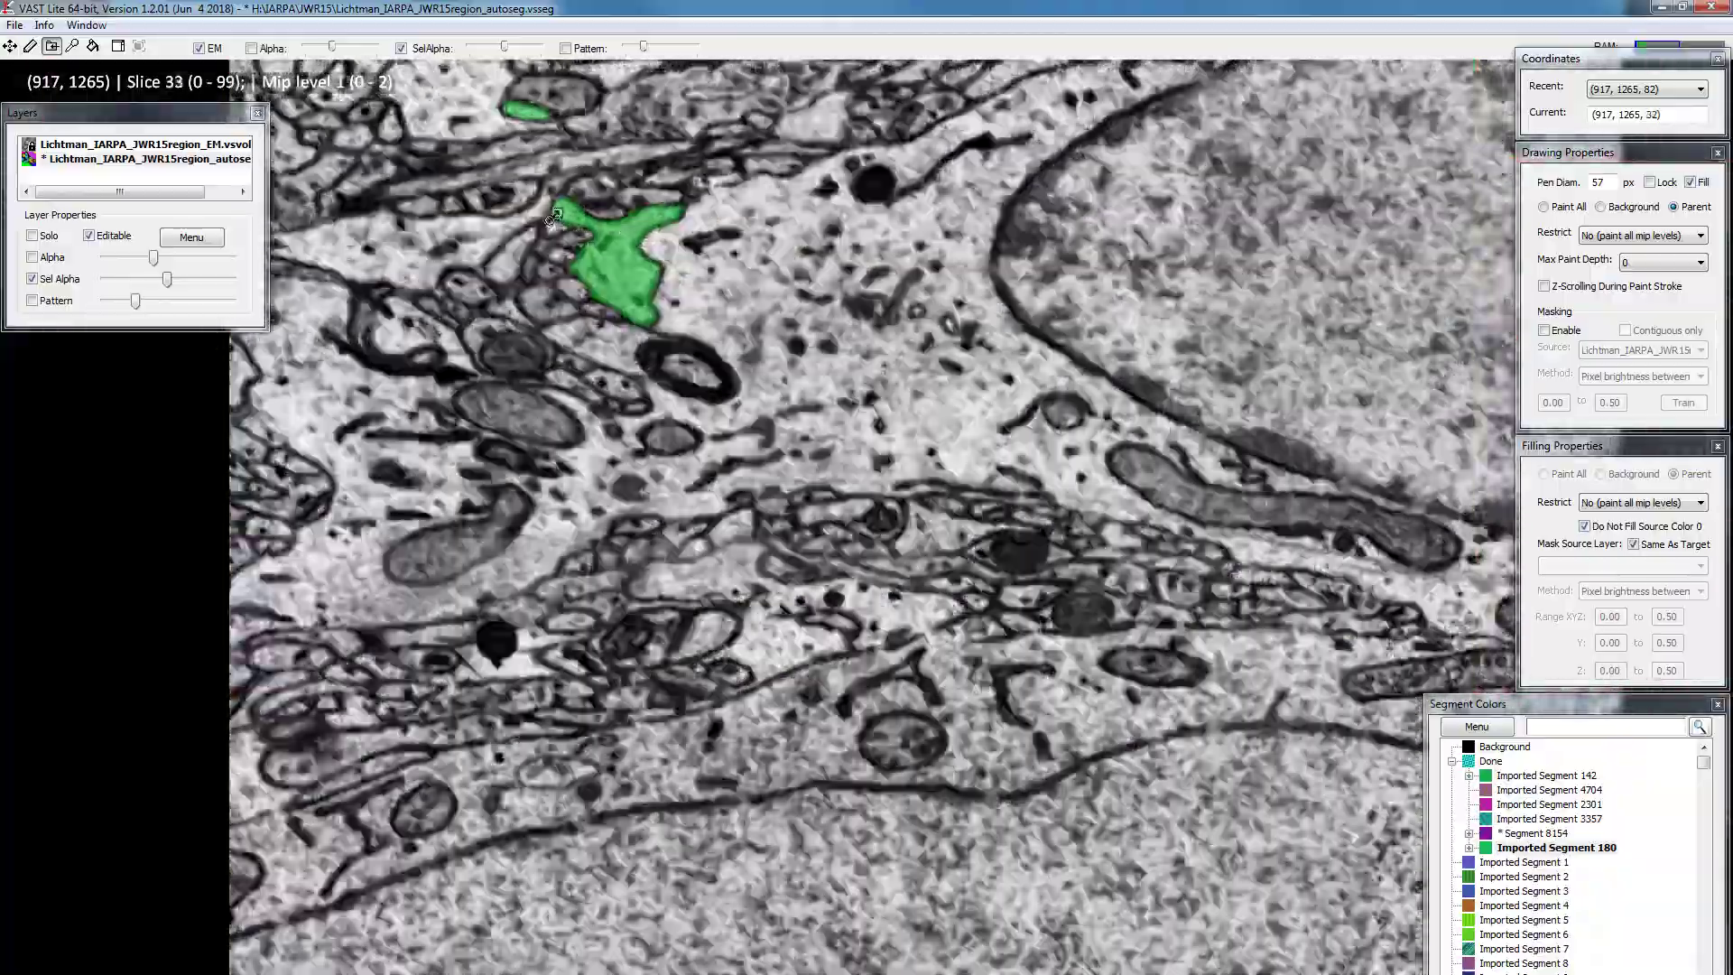
scroll(554, 217, down, 7)
drag(552, 321, 721, 372)
scroll(721, 372, down, 1)
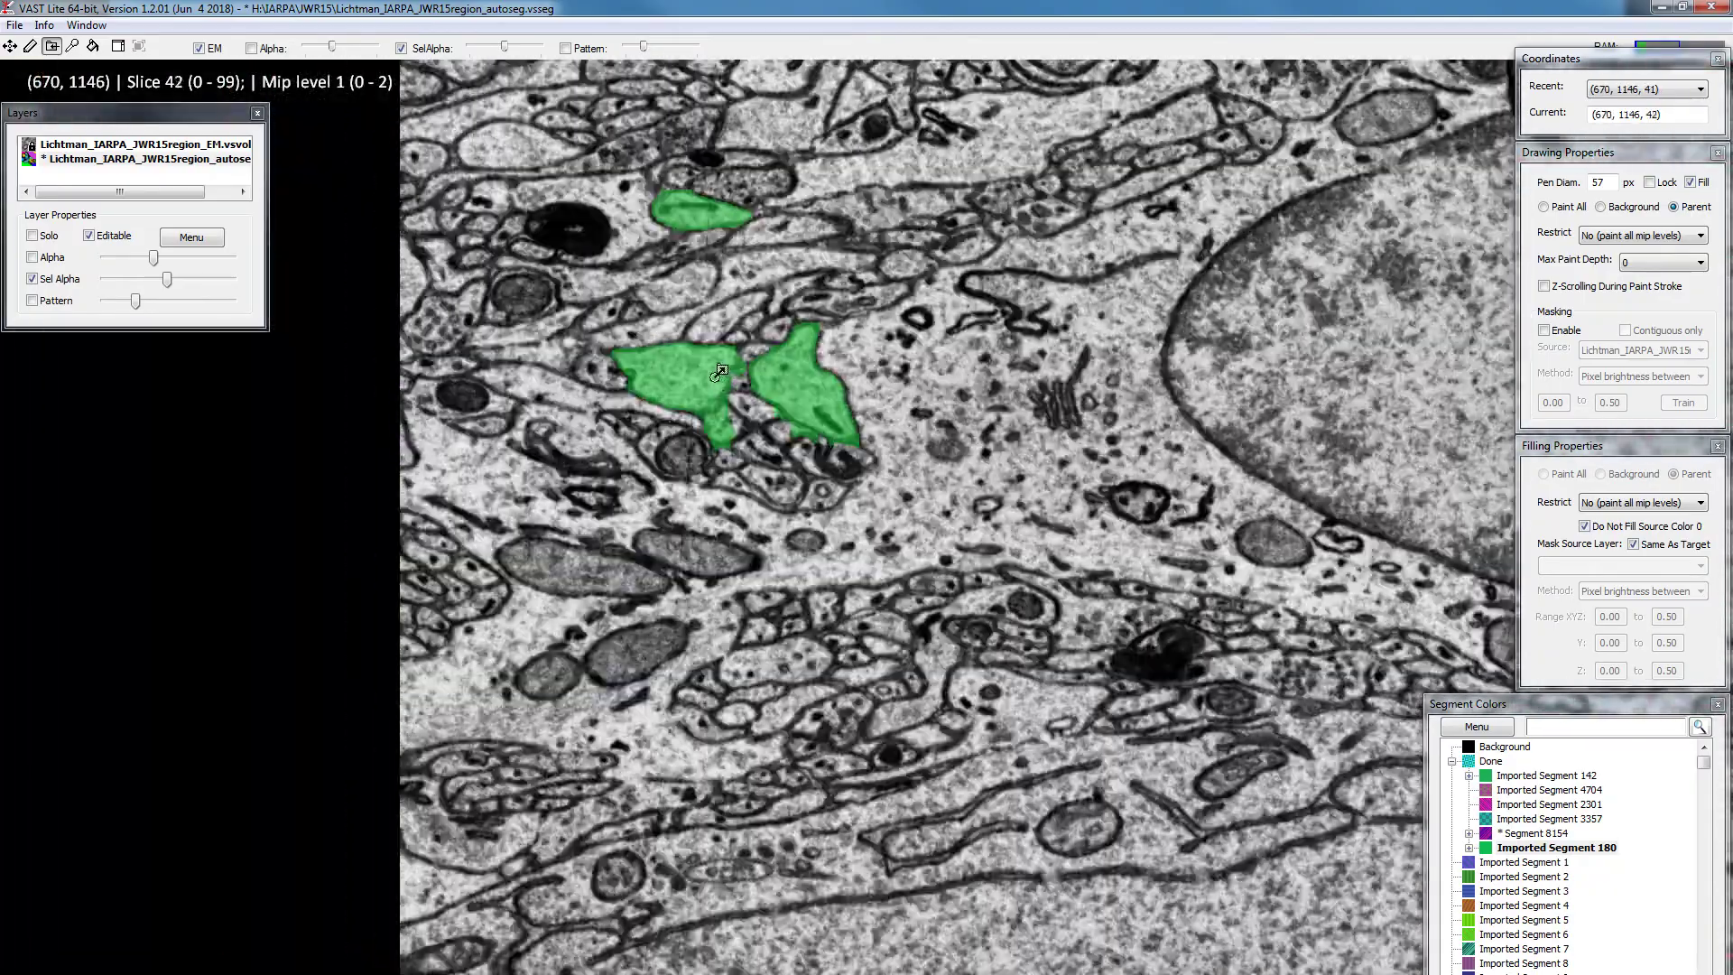
scroll(720, 372, up, 20)
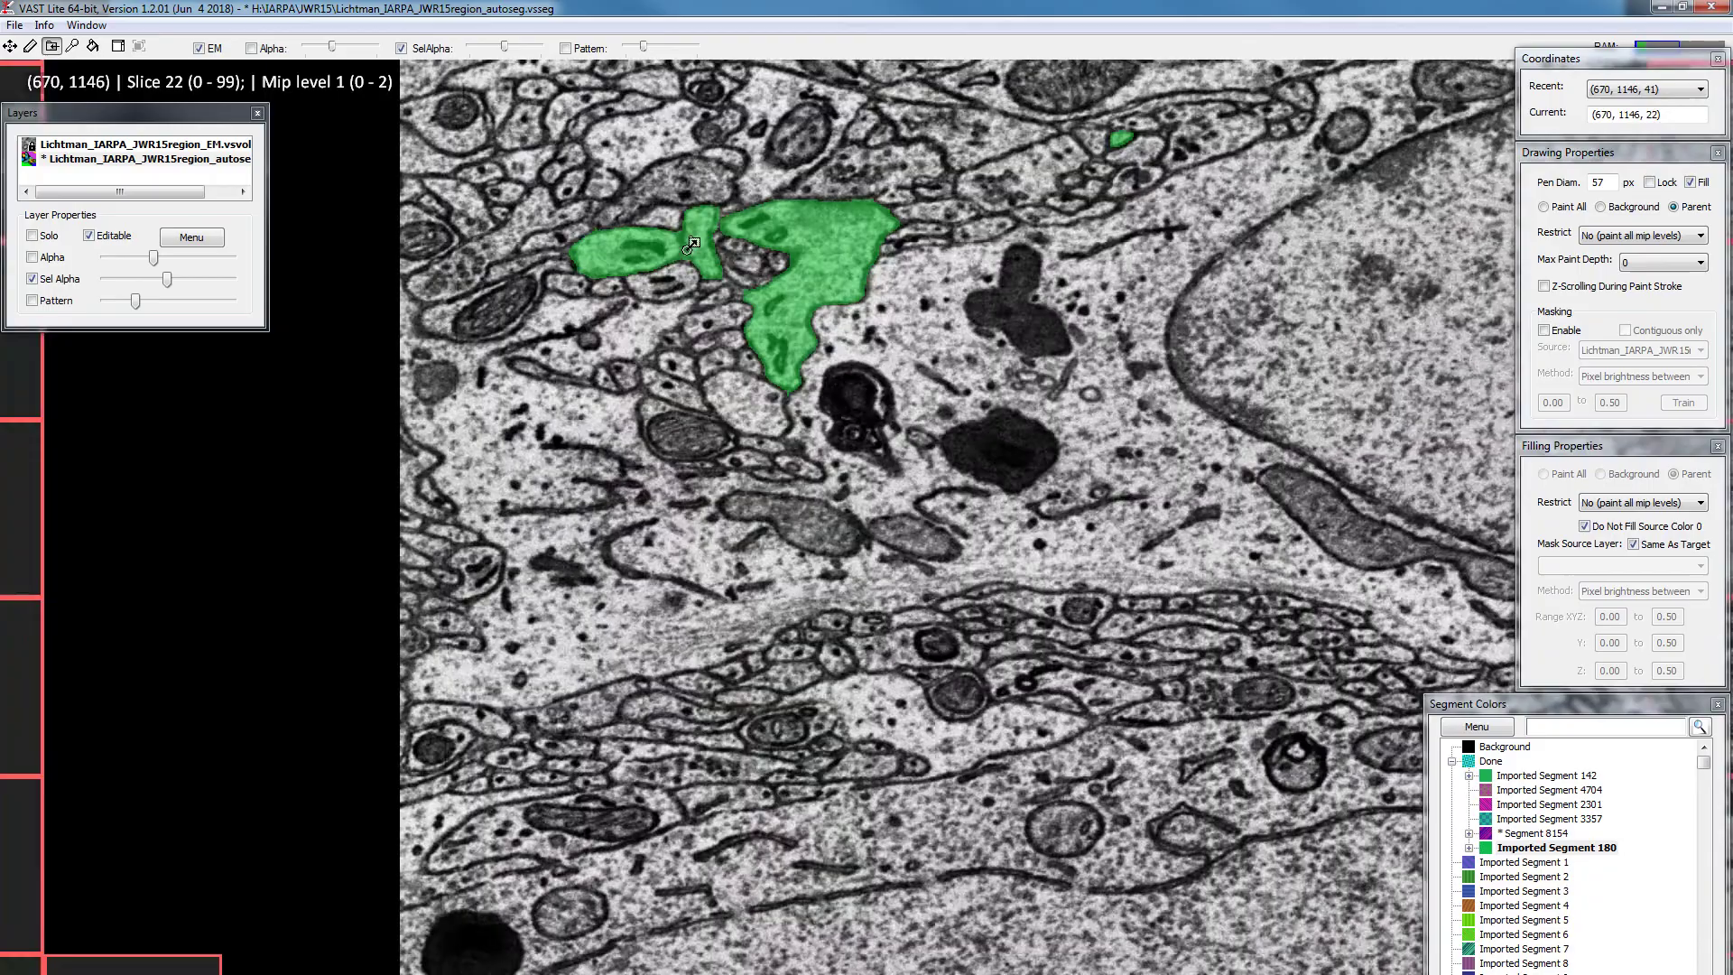
scroll(691, 243, up, 13)
drag(1128, 102, 830, 436)
scroll(830, 436, up, 1)
scroll(830, 436, up, 8)
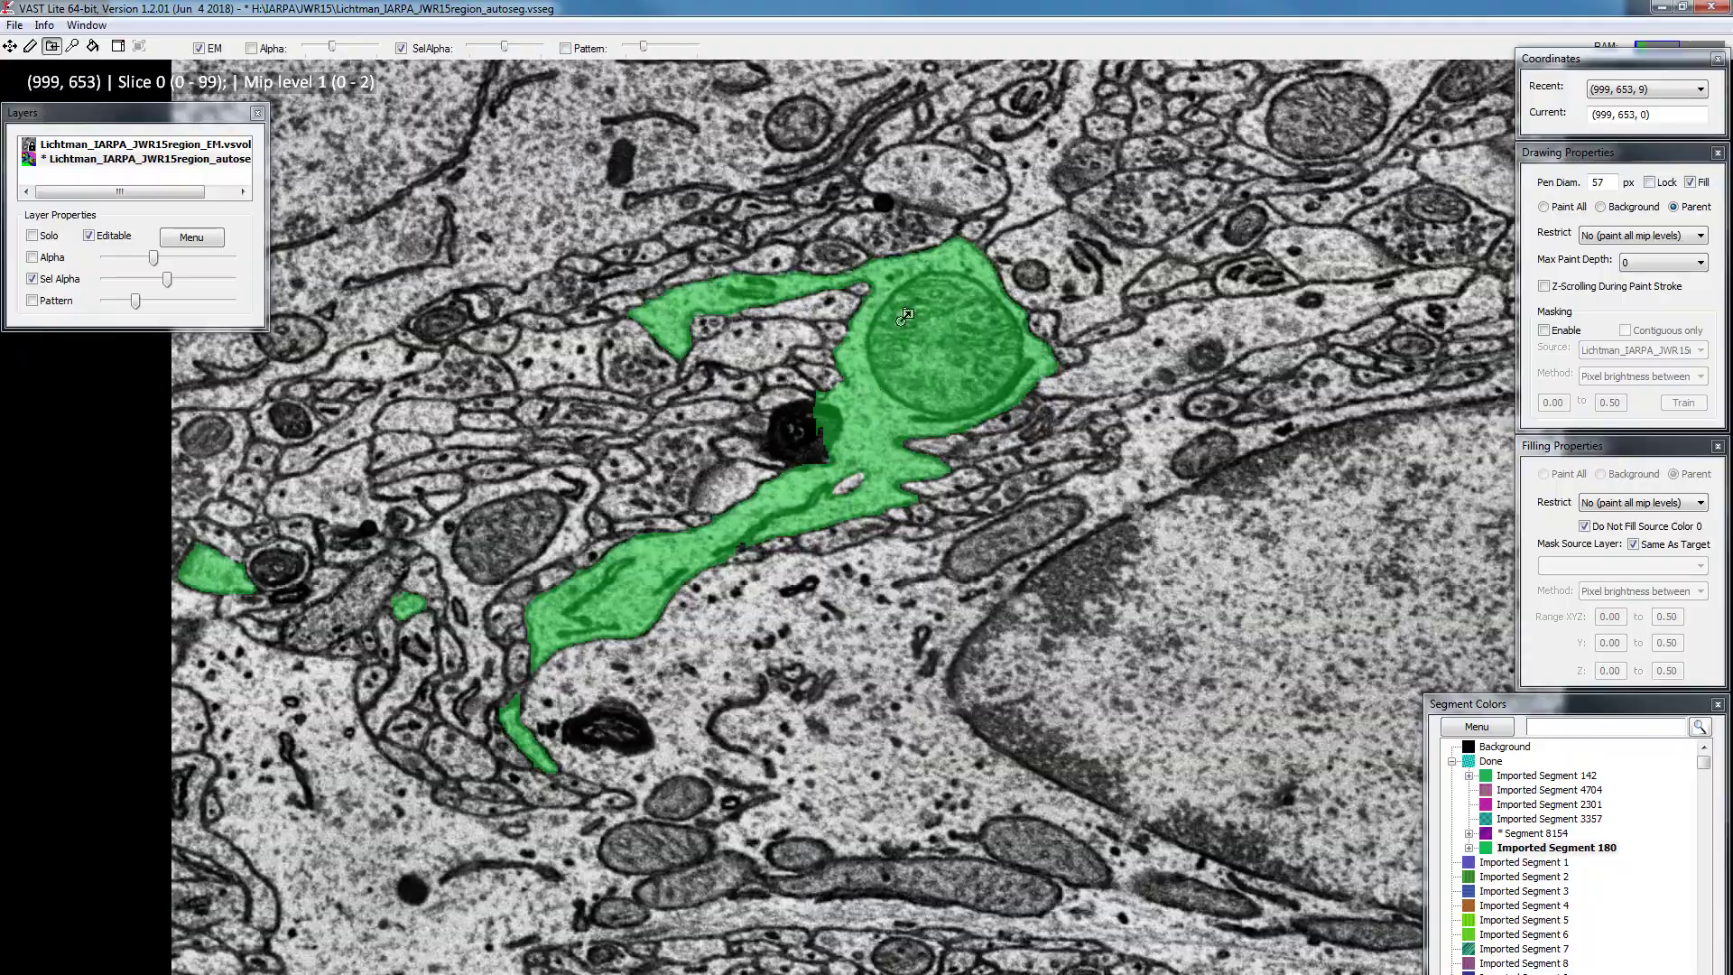
scroll(677, 289, down, 12)
scroll(676, 289, down, 12)
scroll(585, 309, up, 20)
scroll(947, 176, down, 5)
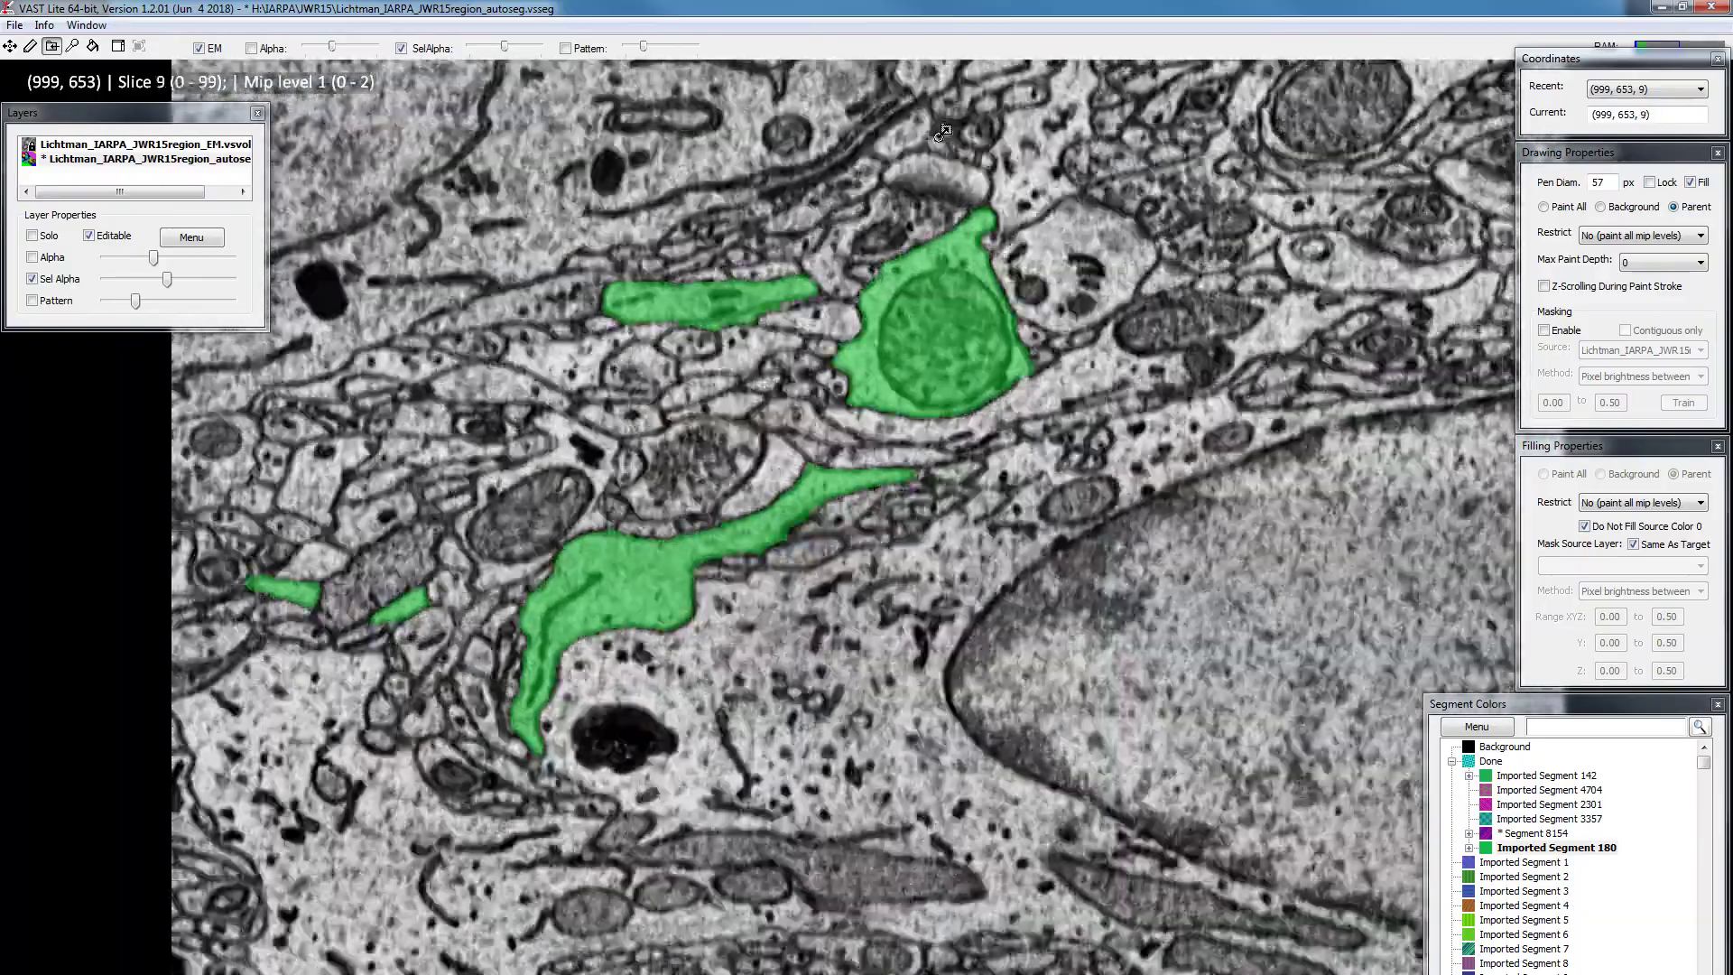
drag(942, 133, 902, 424)
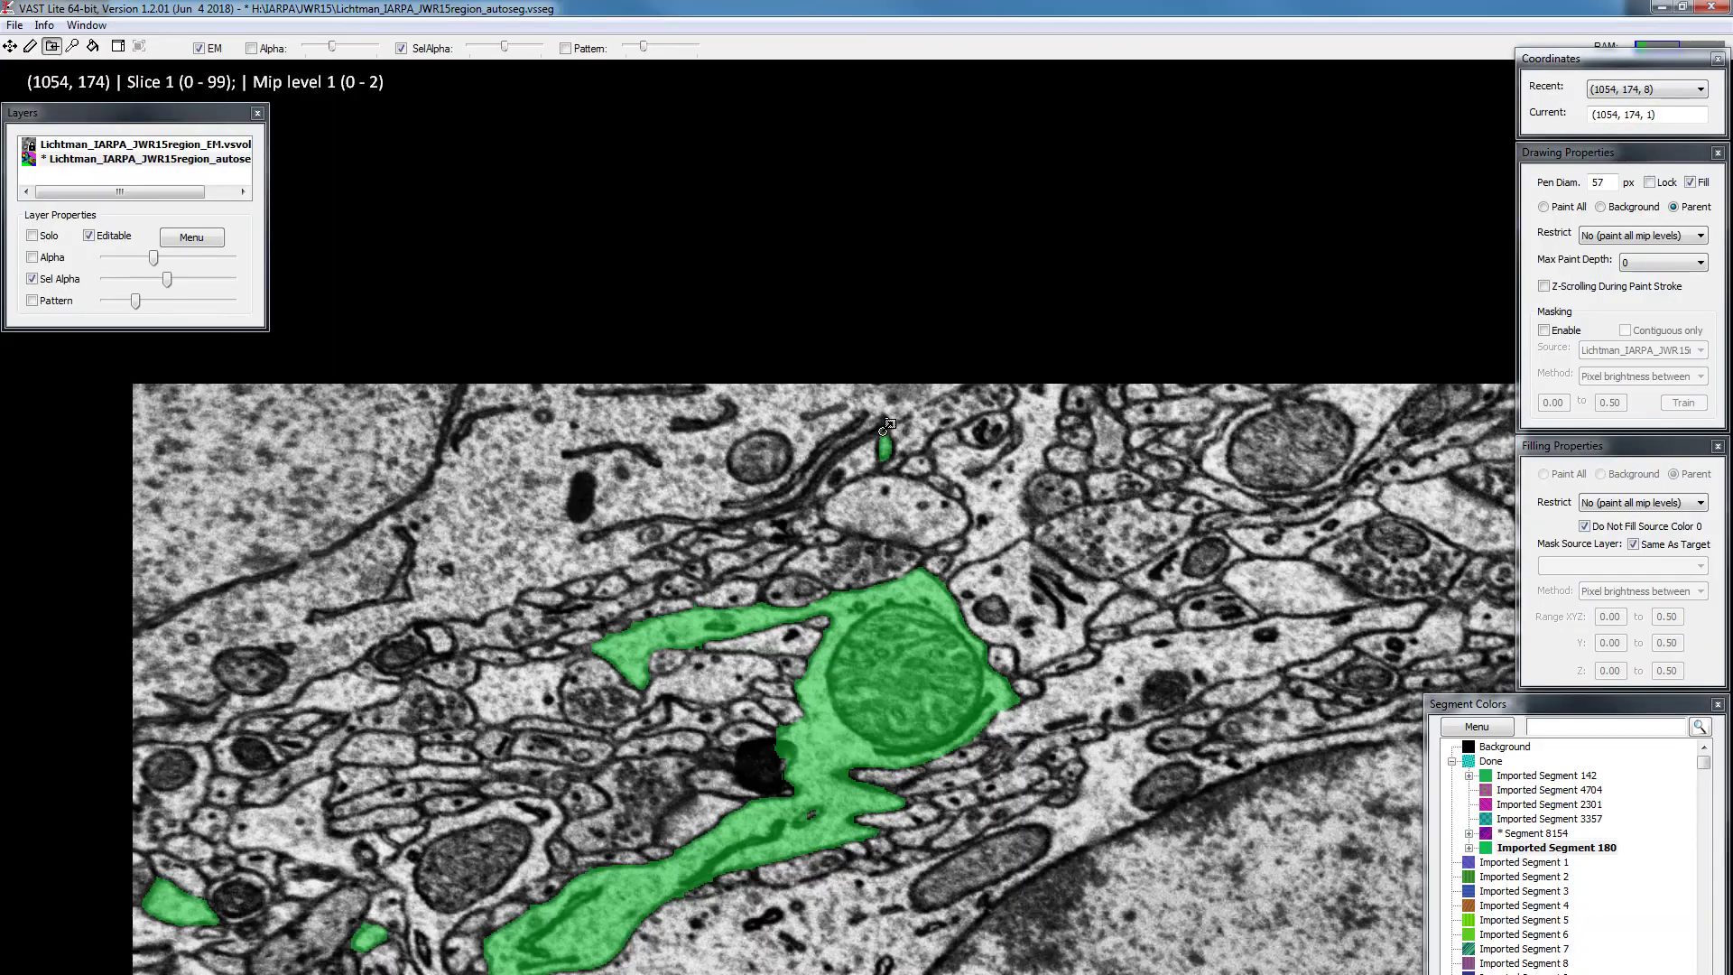
scroll(884, 428, down, 7)
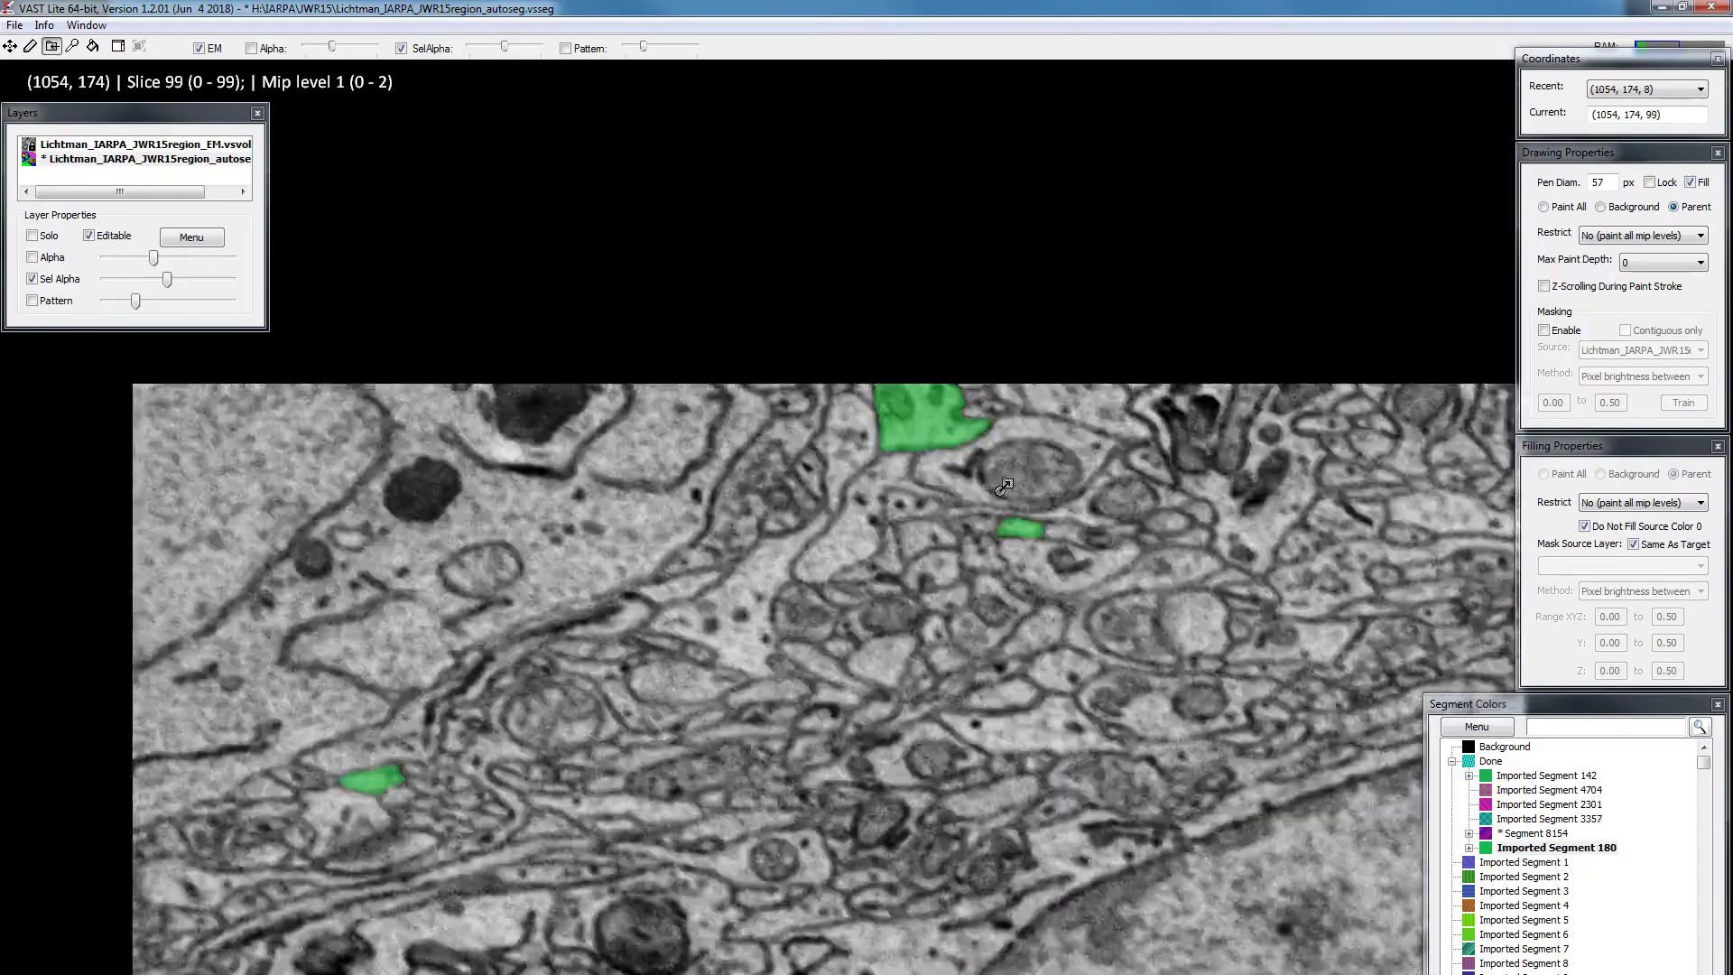
scroll(991, 394, up, 20)
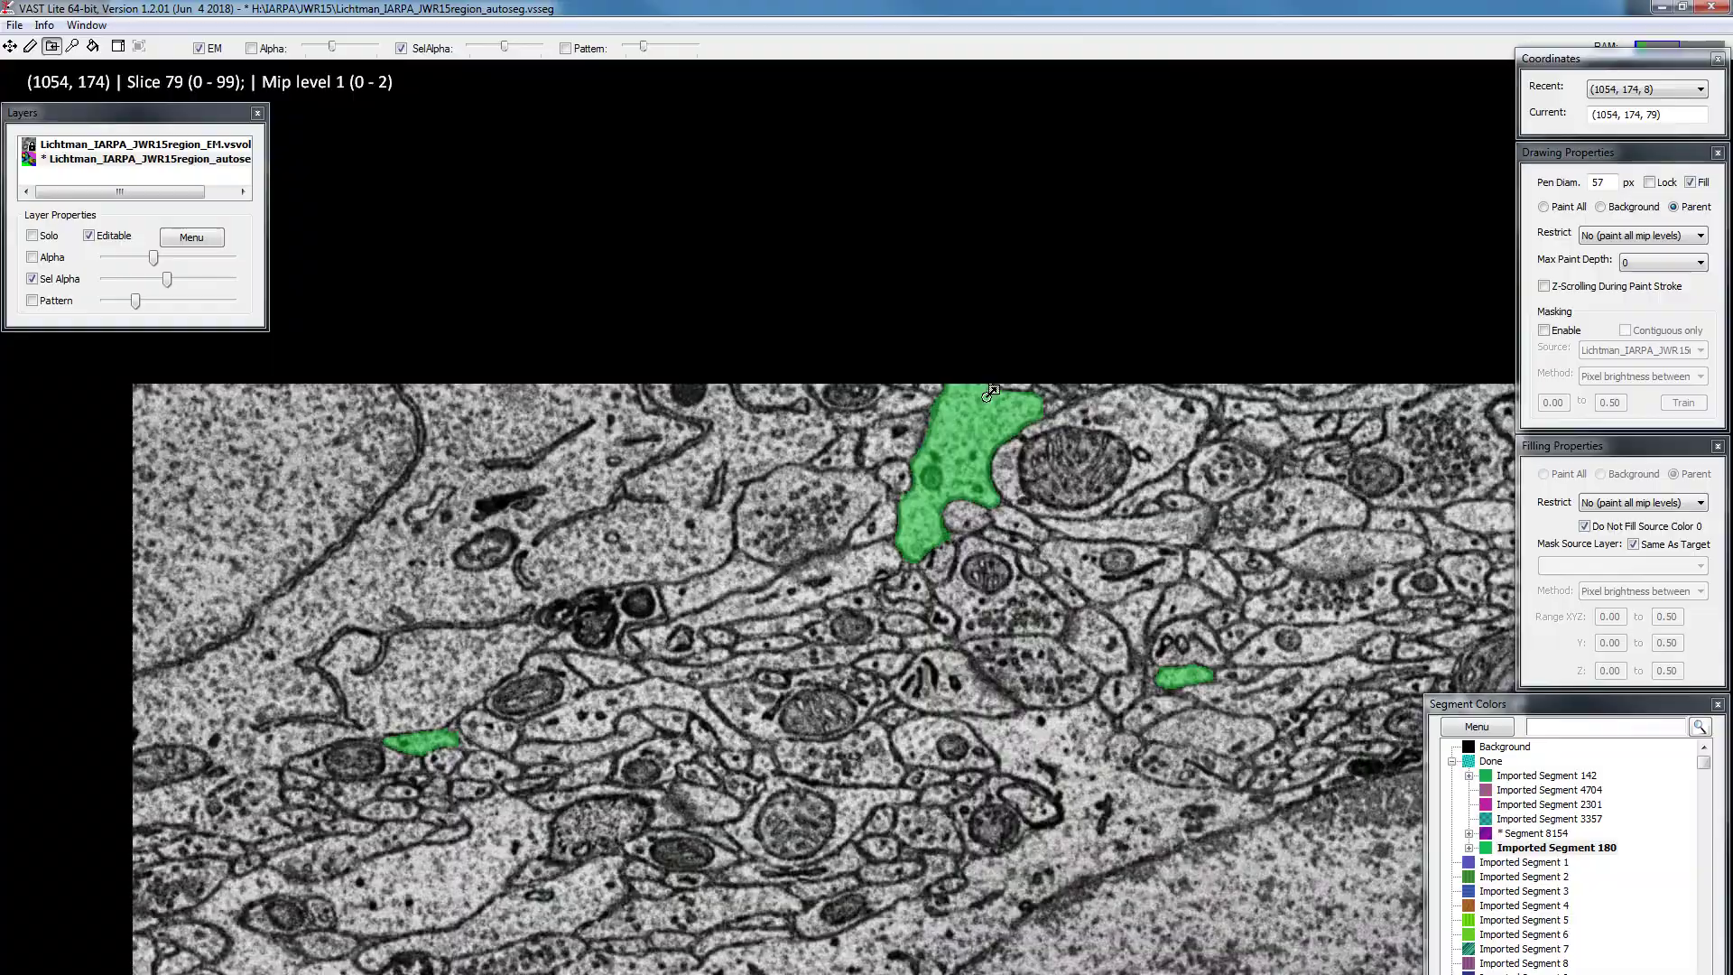
scroll(817, 507, up, 20)
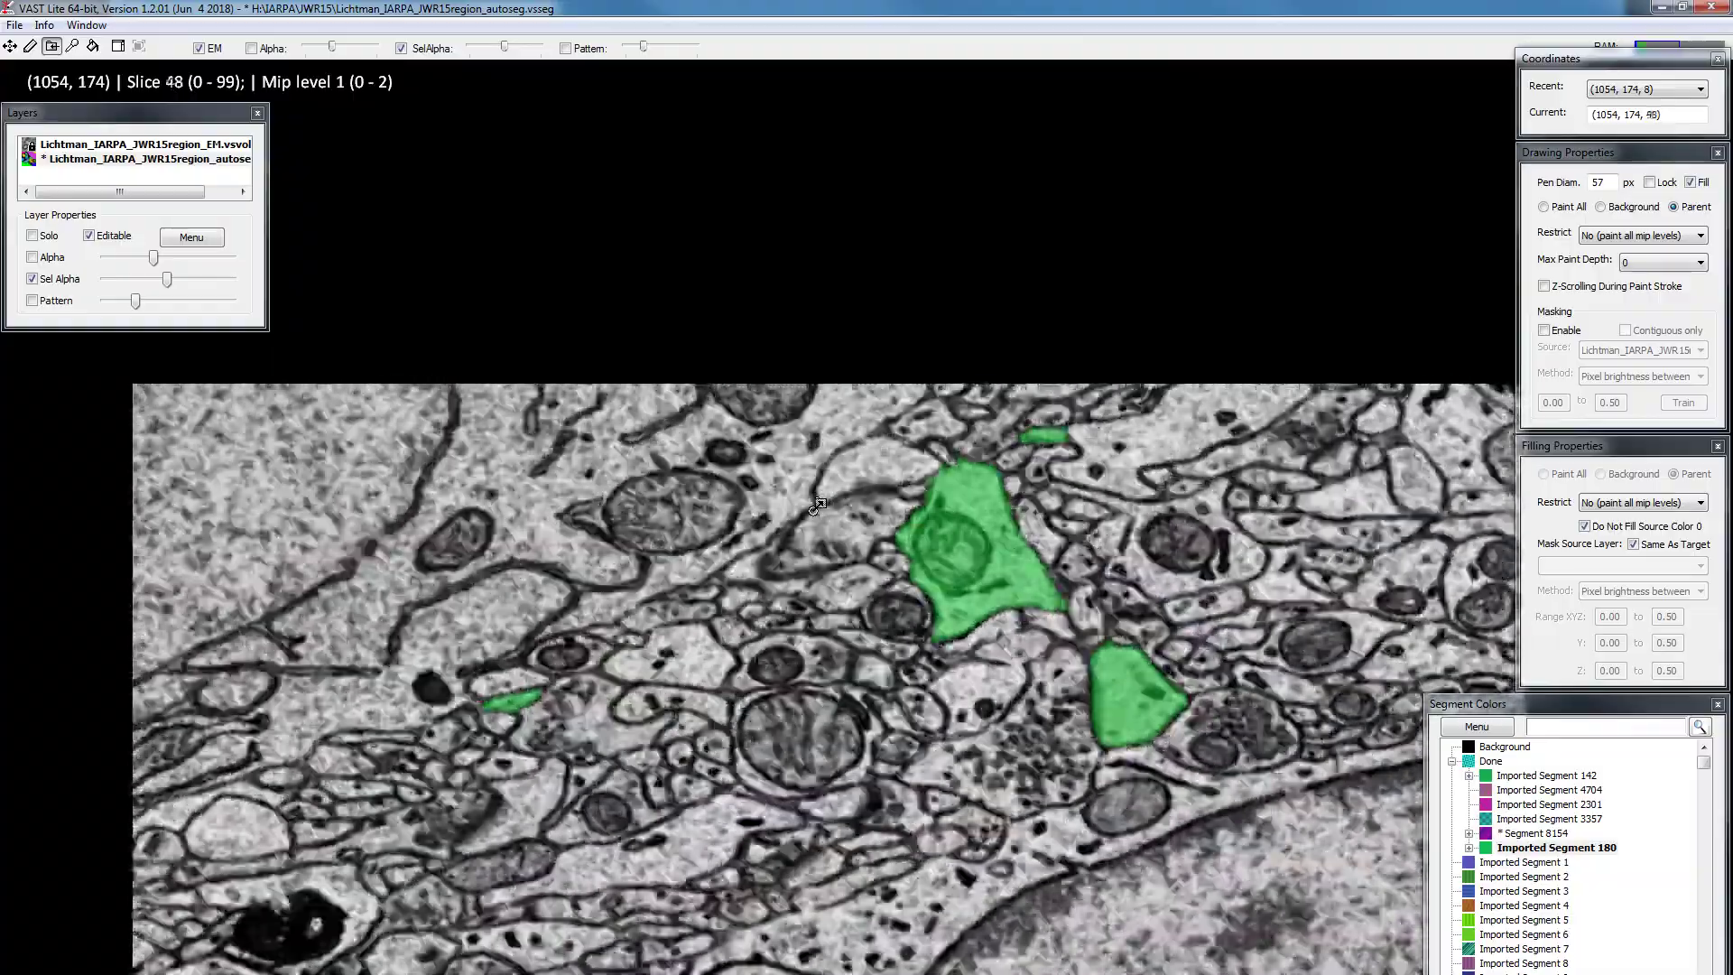
scroll(798, 578, up, 20)
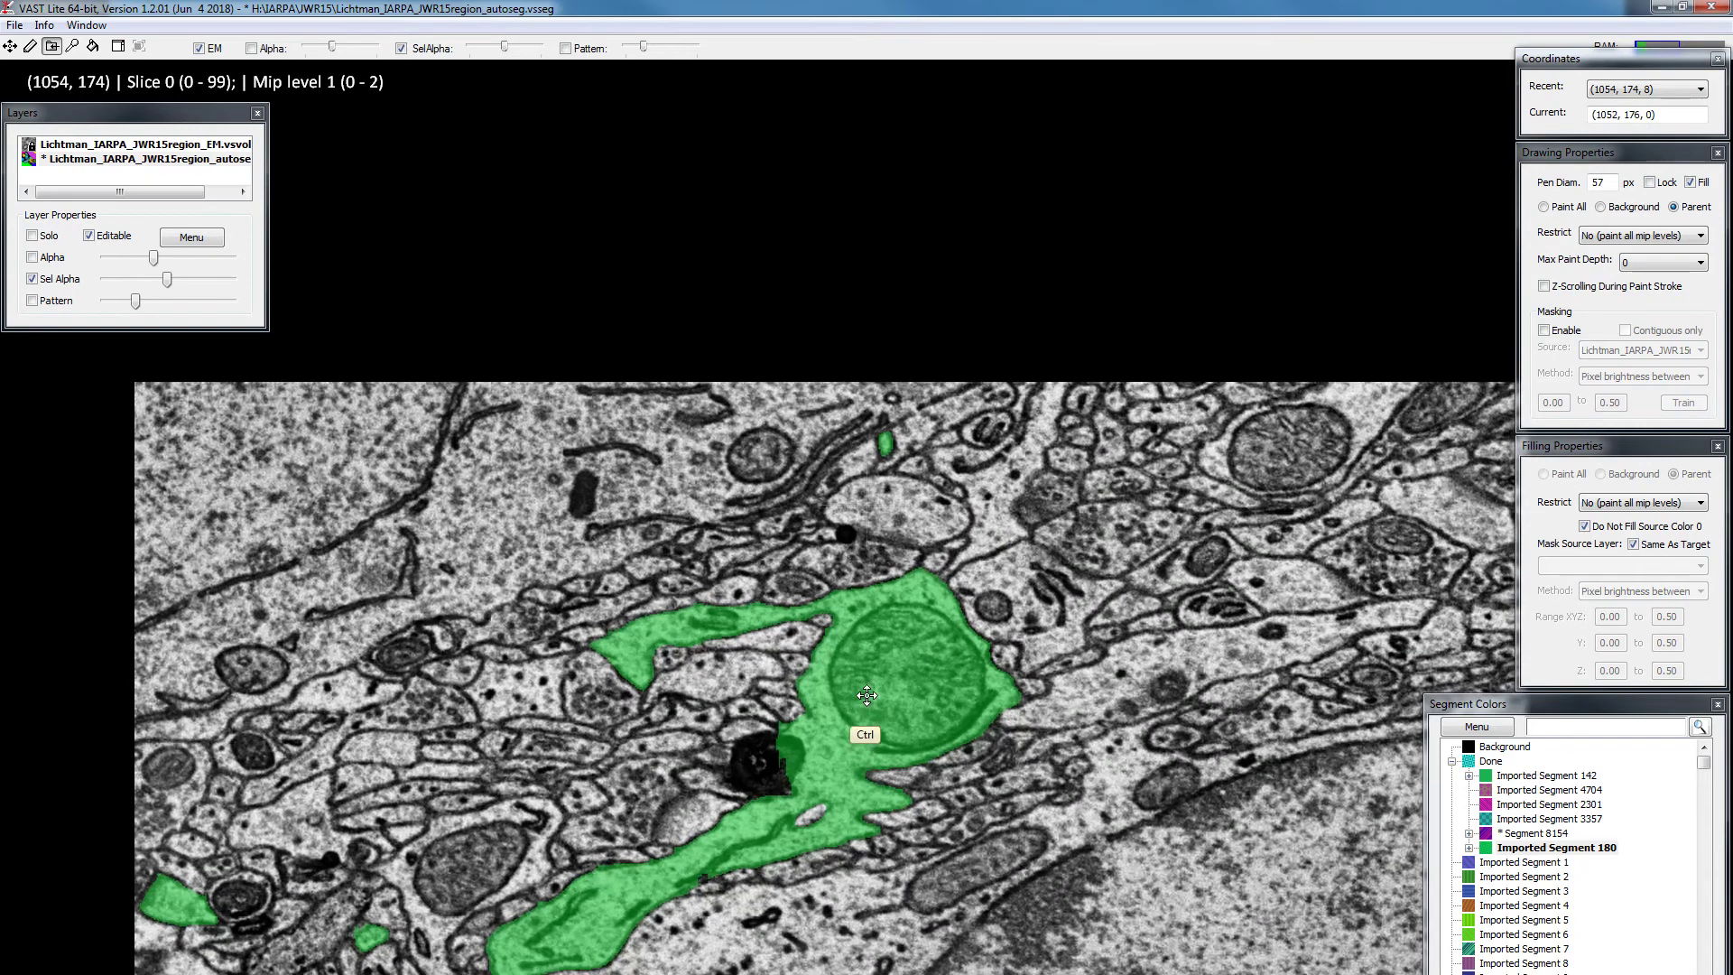
drag(798, 578, 825, 374)
click(1490, 704)
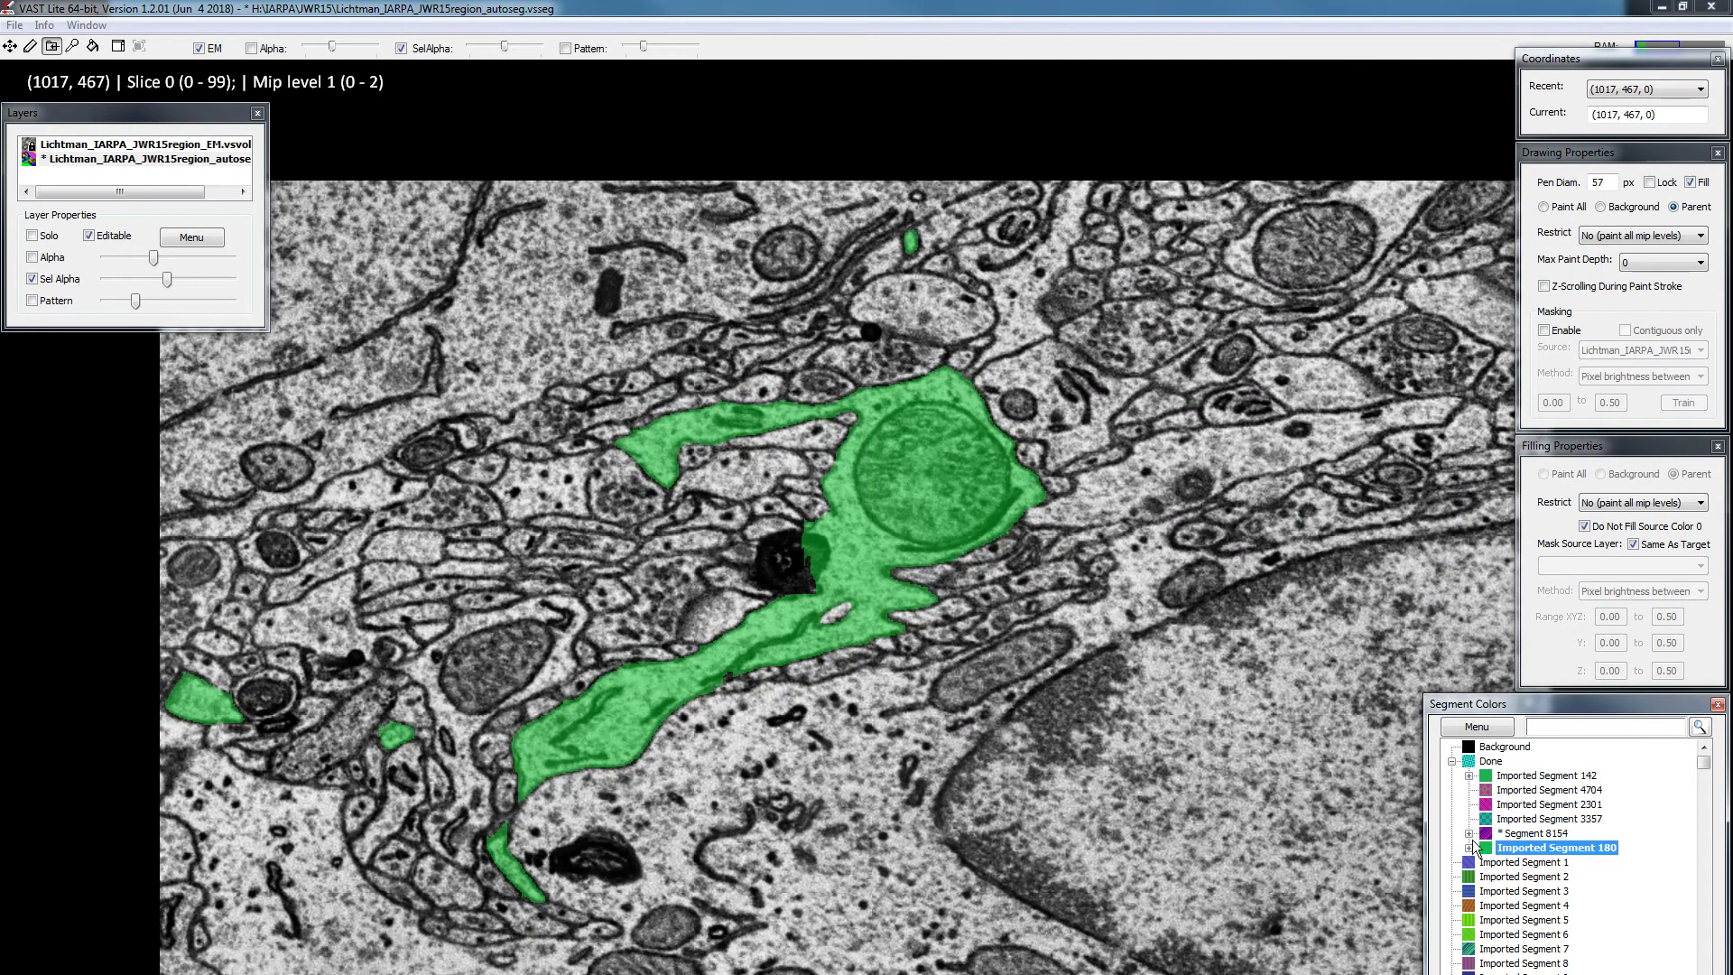
Show Segment 8154 and Imported Segment 180, then display all Done folder segments together over the EM image
click(1525, 776)
click(1534, 833)
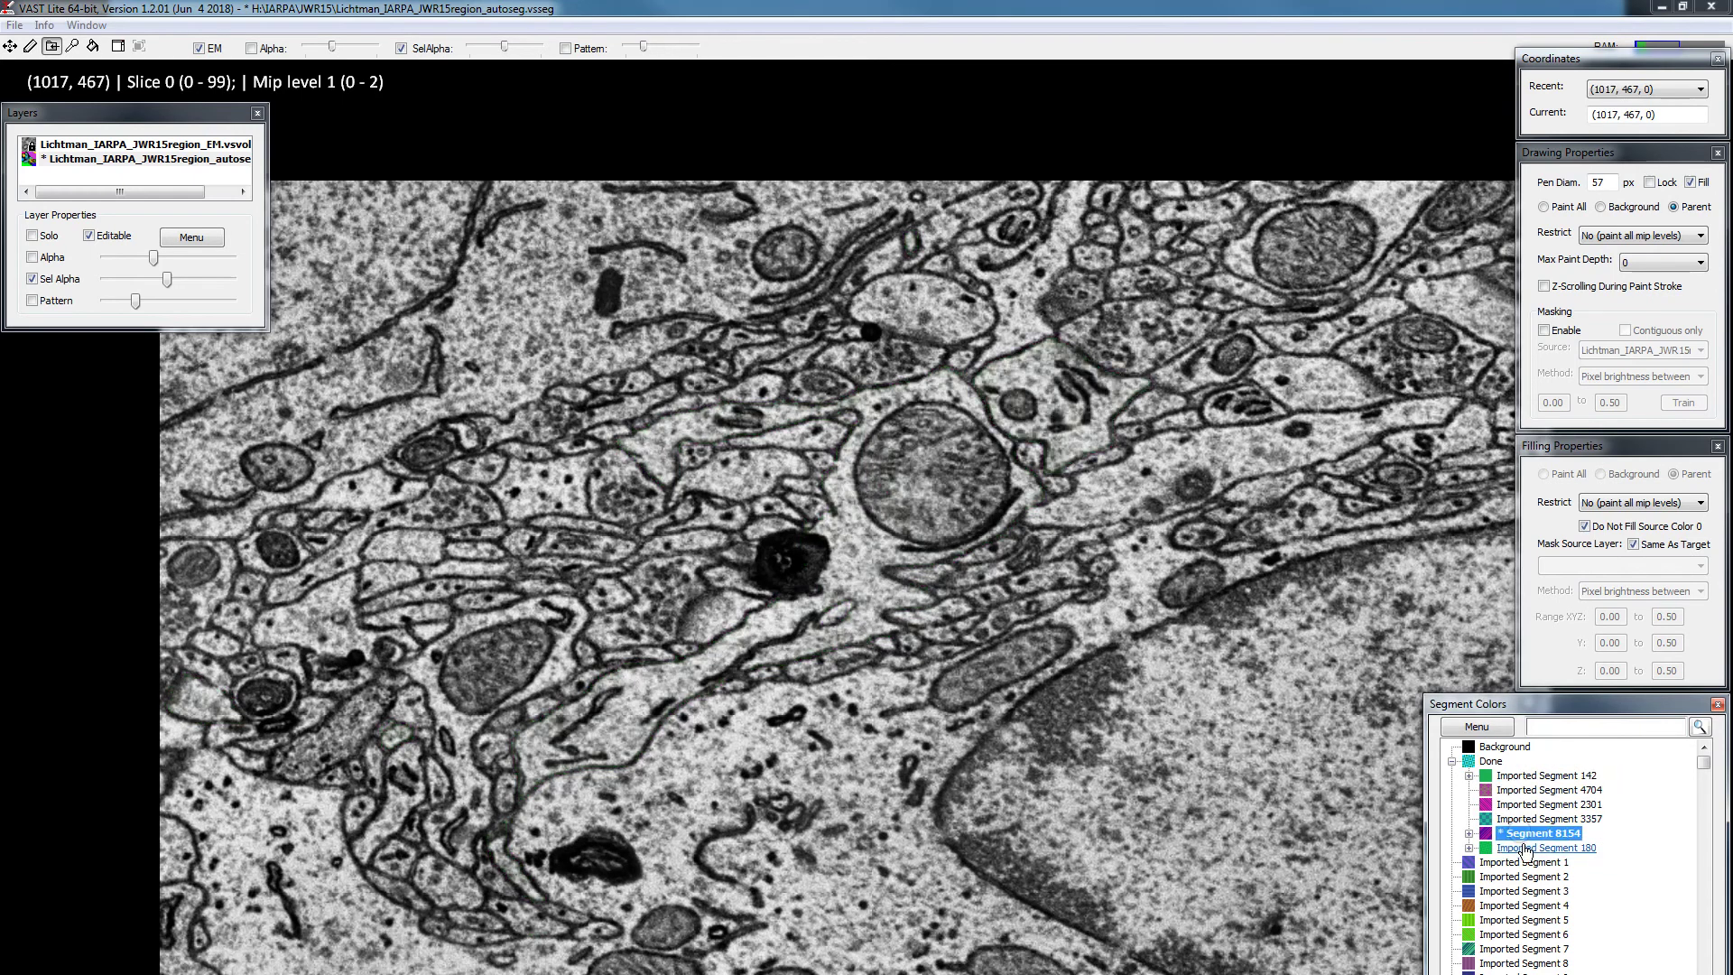
click(1526, 849)
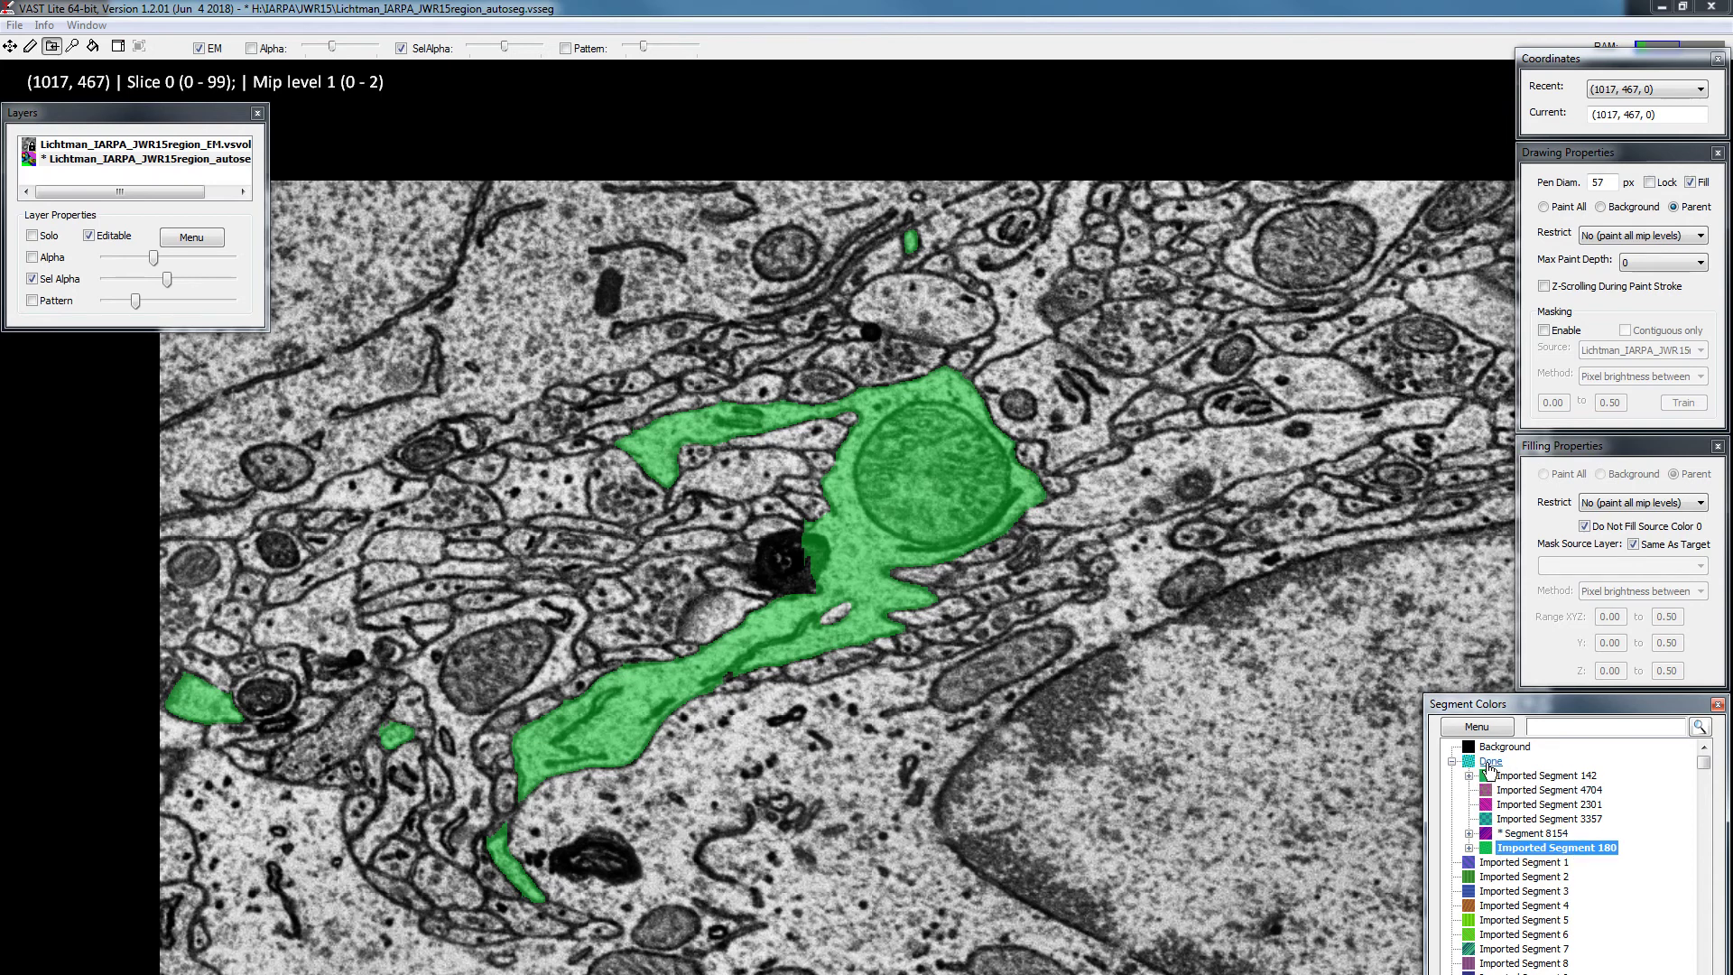
drag(1491, 708, 1286, 447)
click(1283, 506)
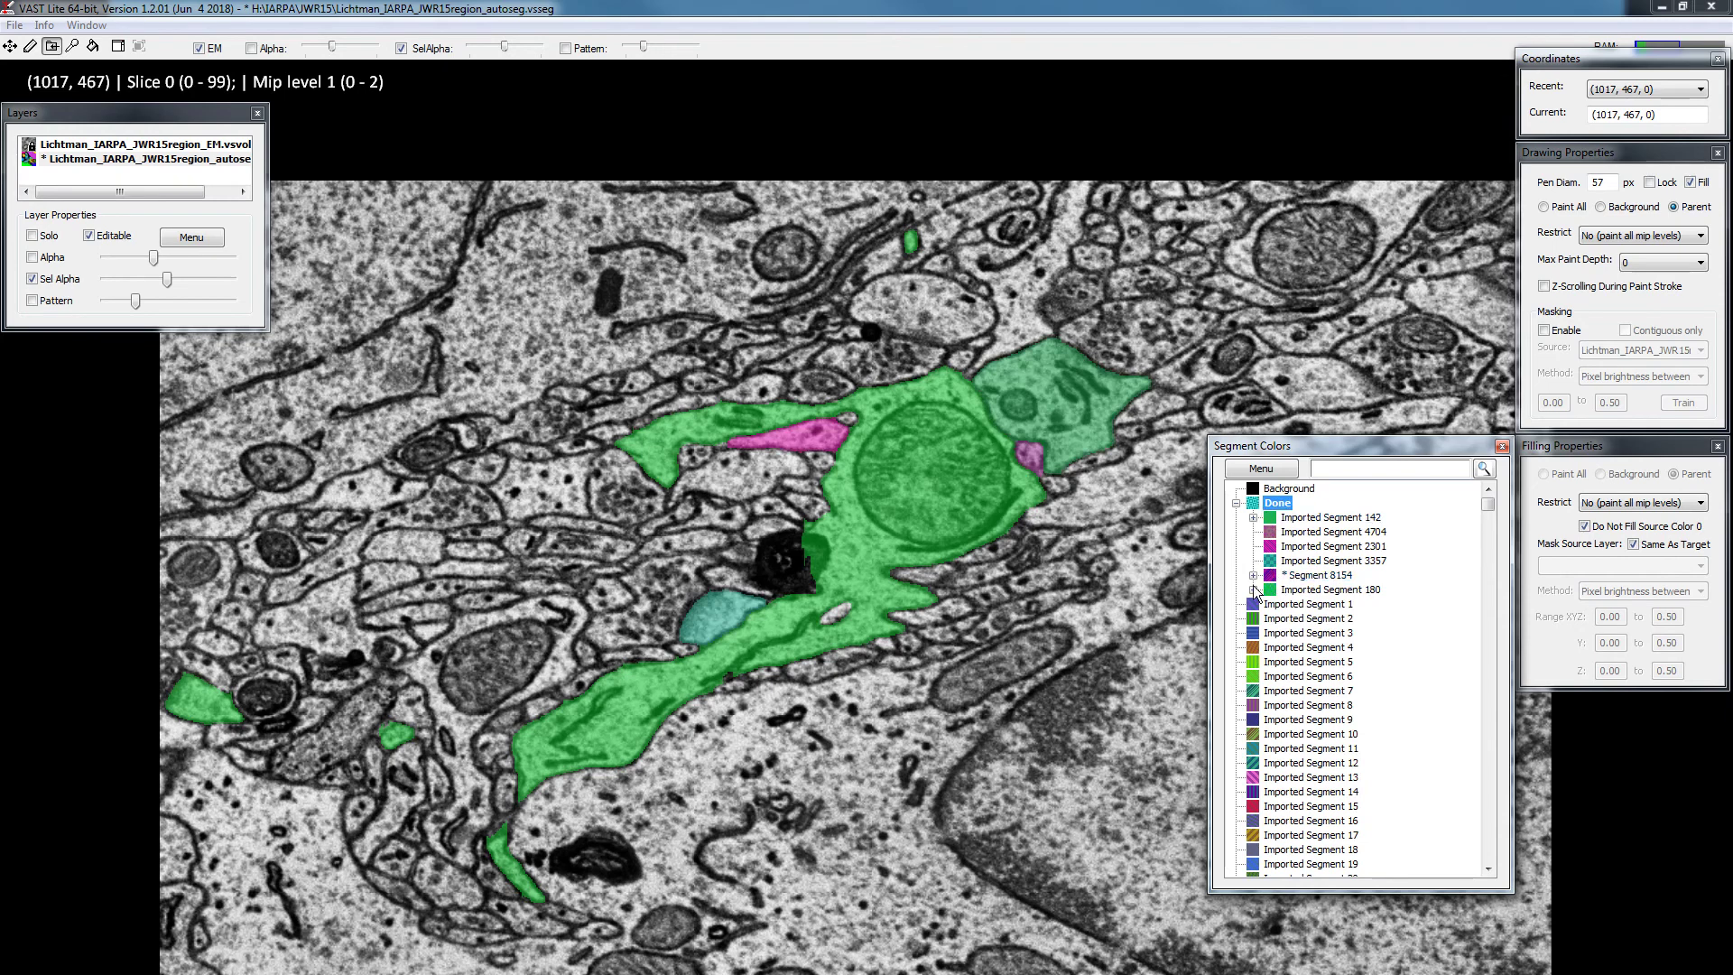
Run Weld Collapsed Segments in Subtree on the Done folder and confirm with OK
click(1262, 469)
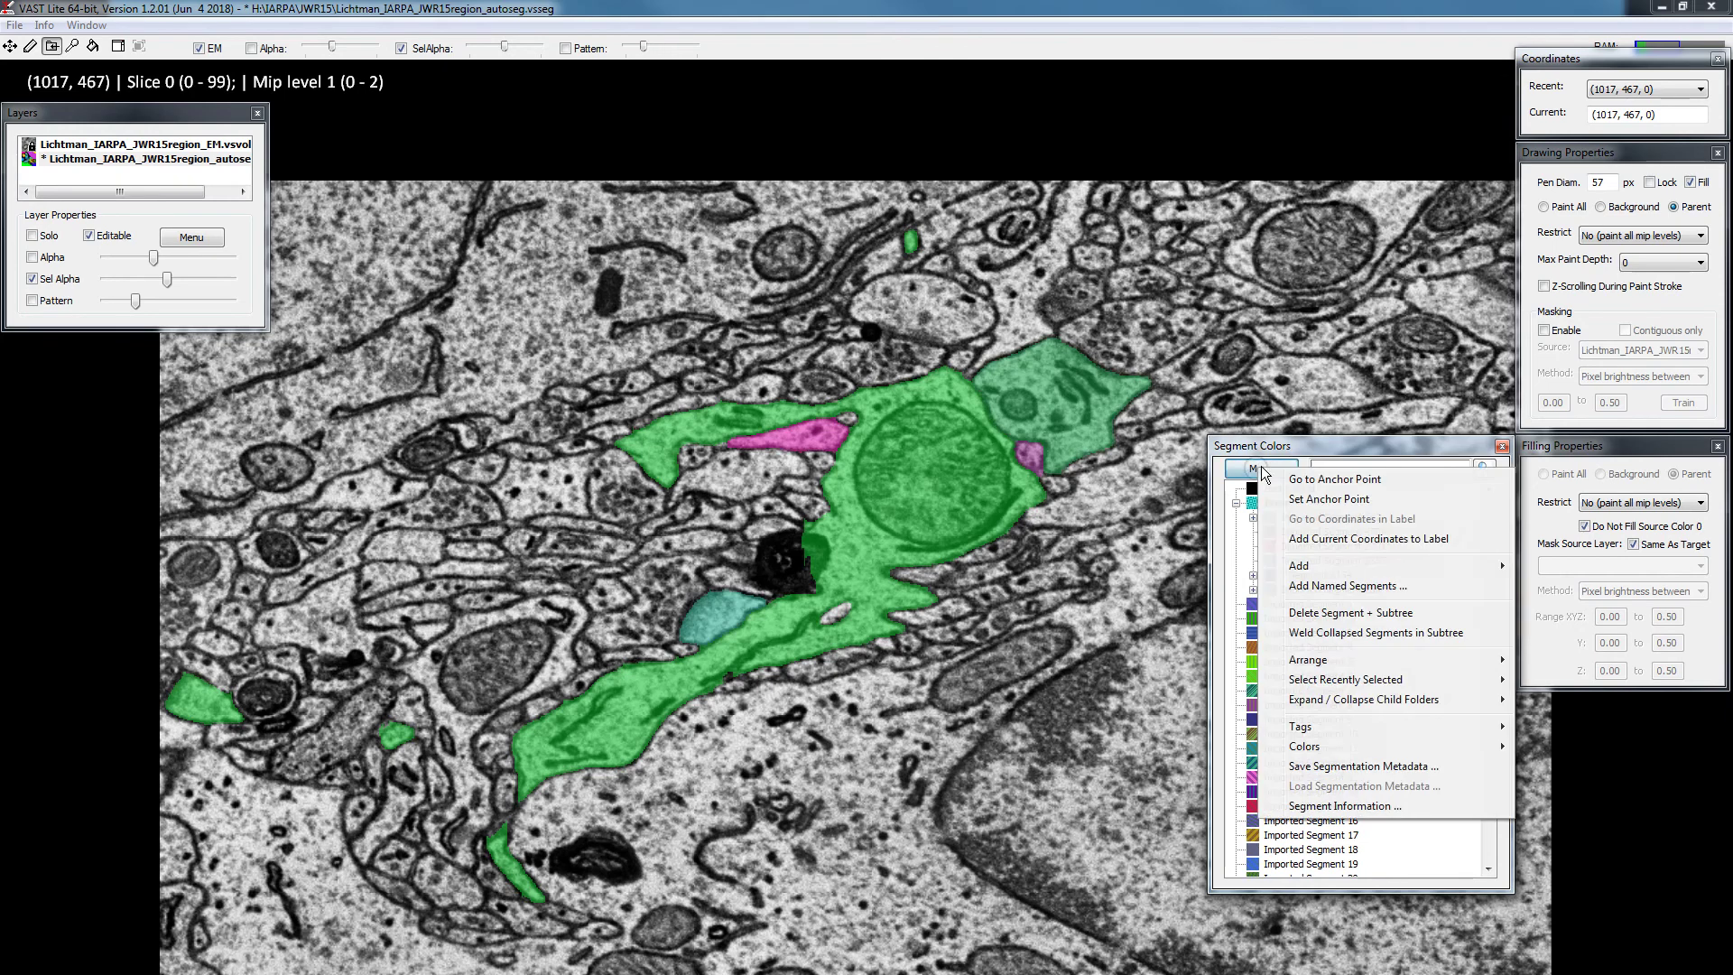
click(1320, 633)
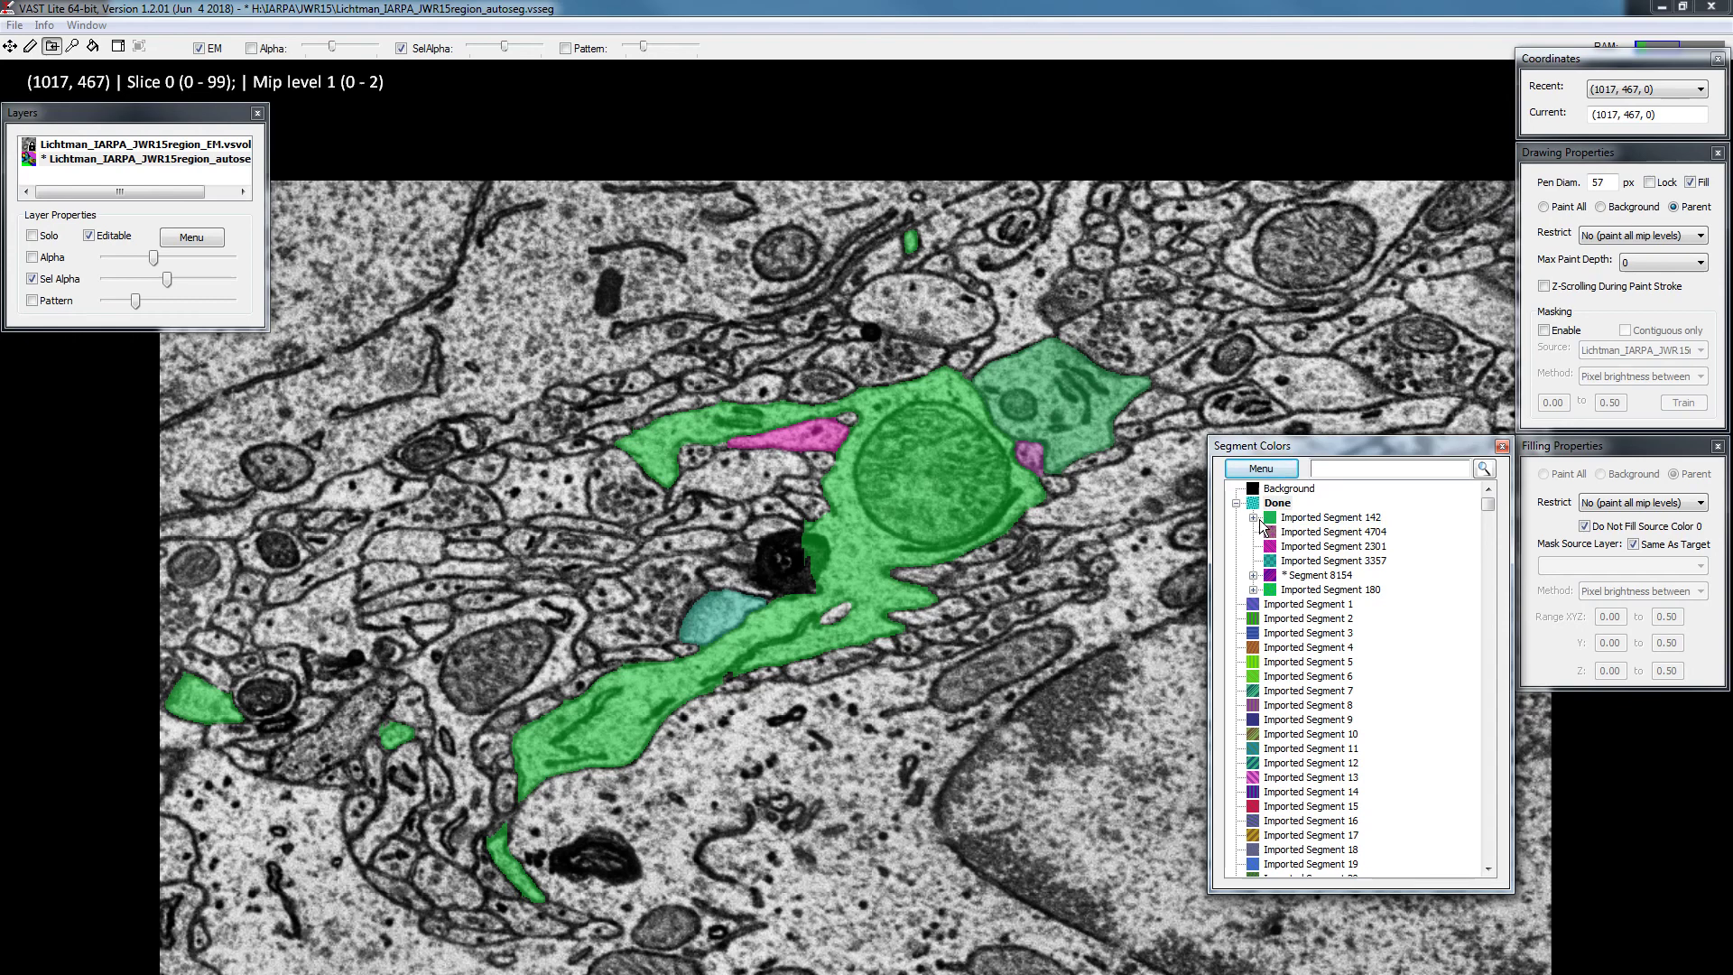
click(1262, 467)
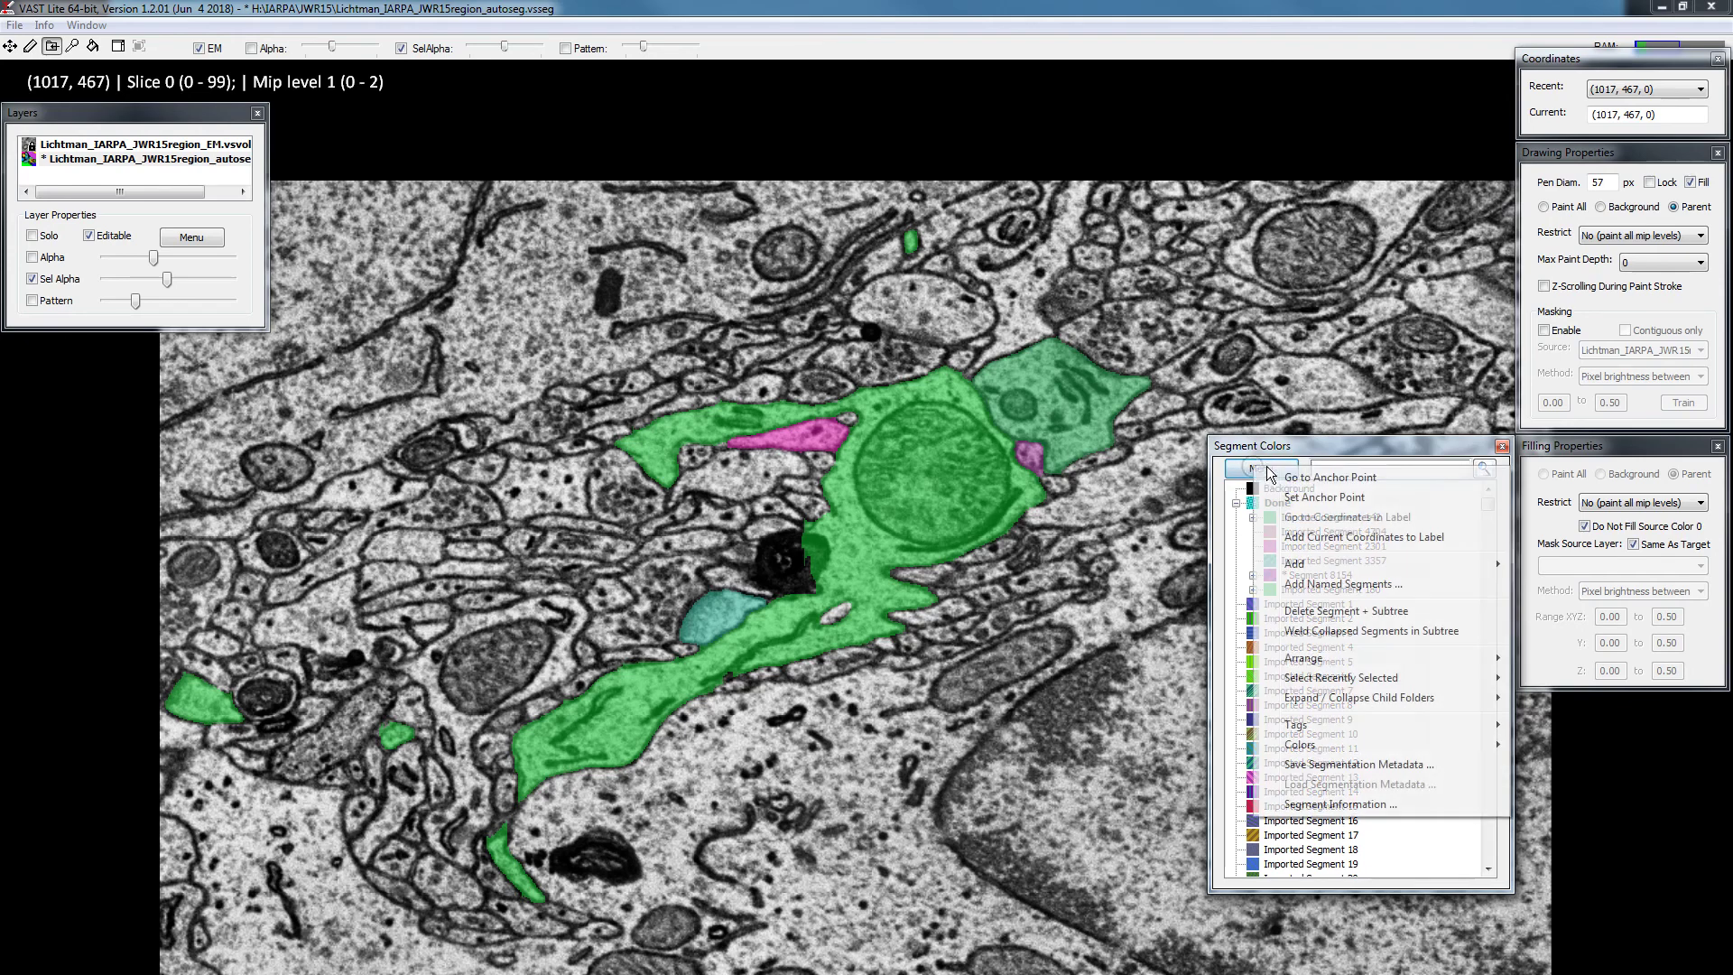
click(1305, 631)
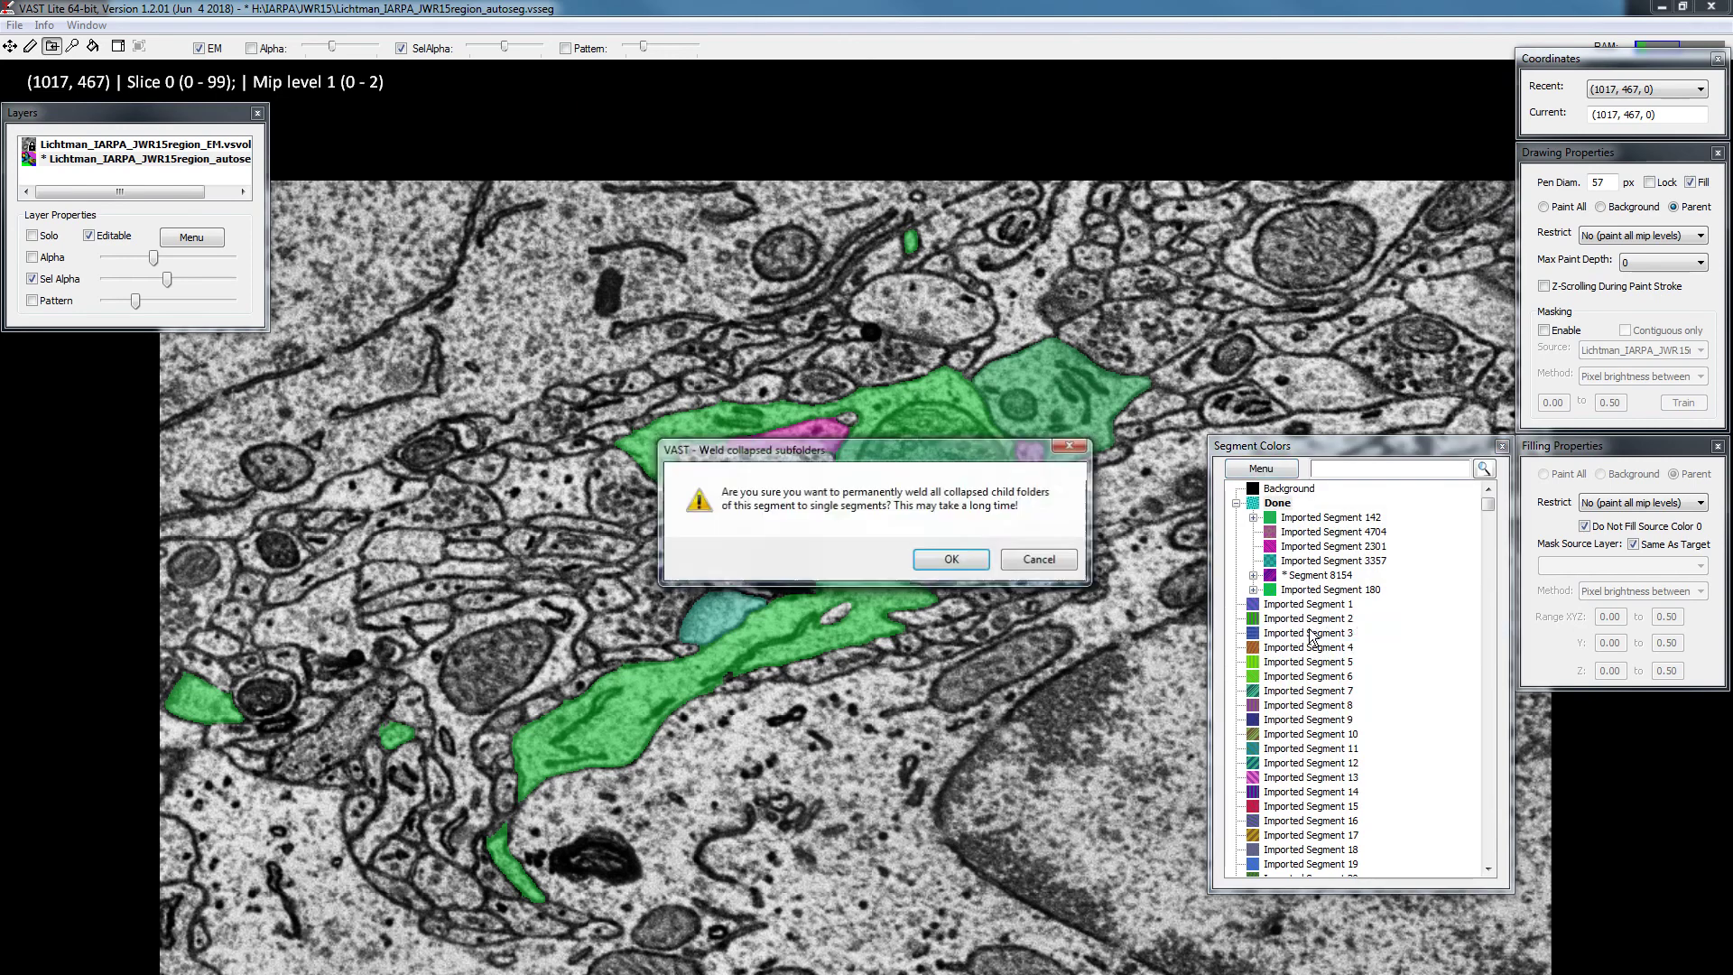
click(941, 558)
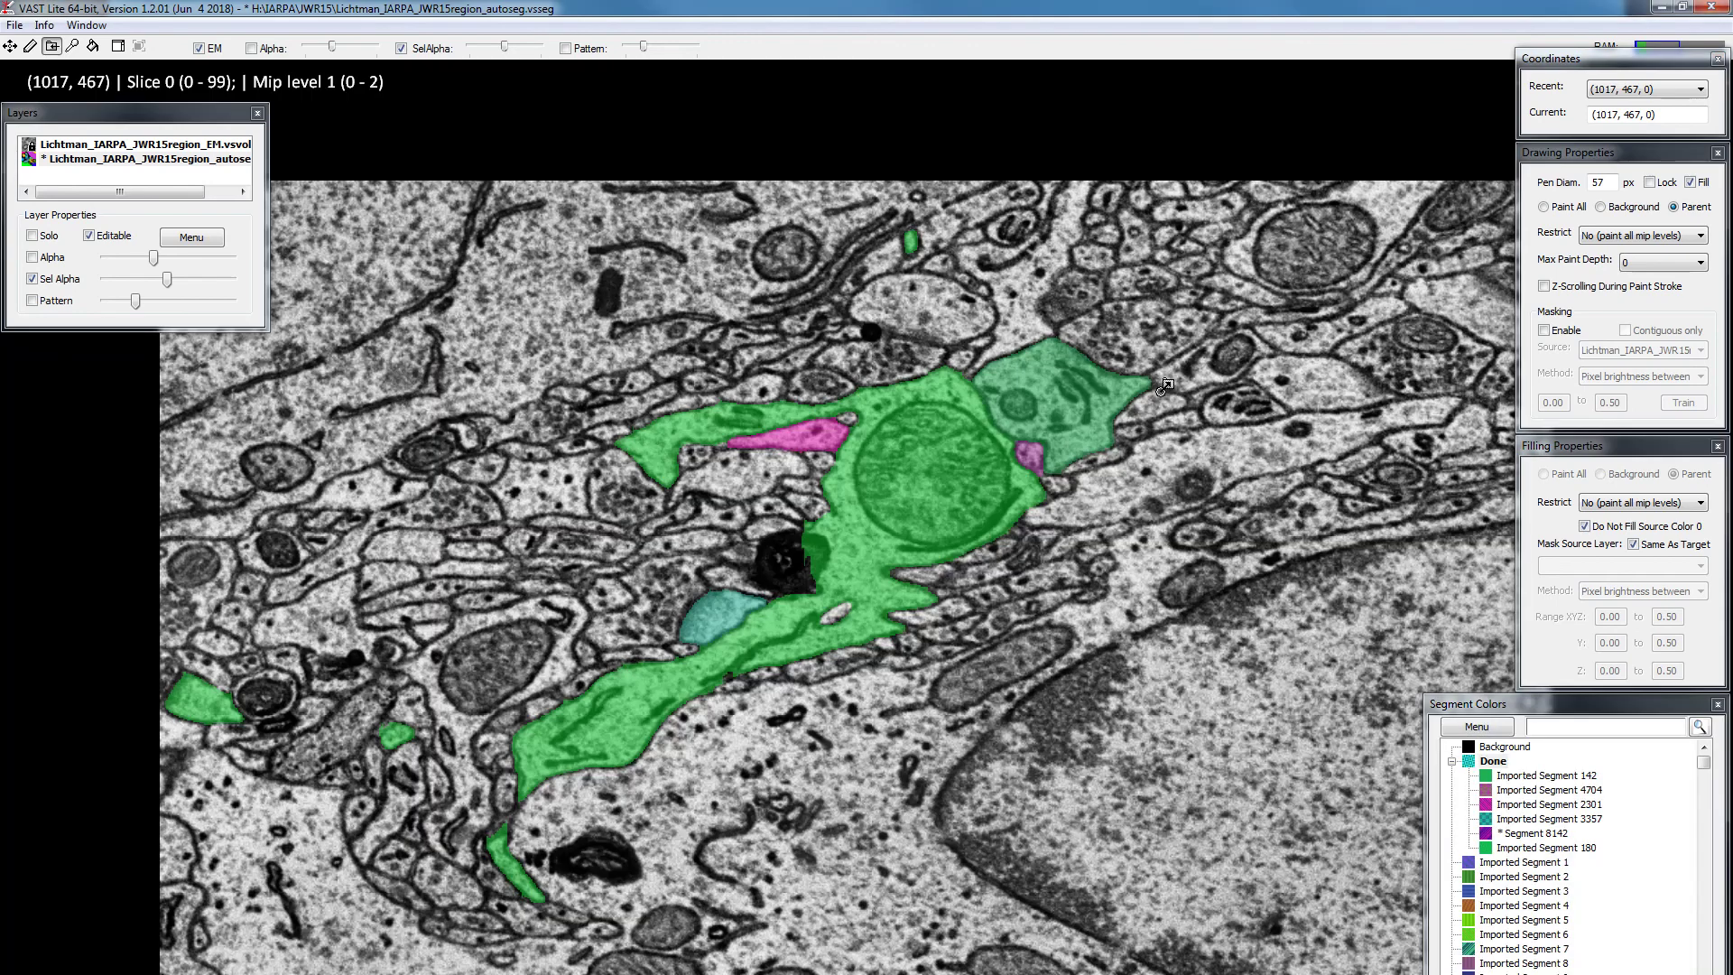
drag(1469, 703, 1167, 356)
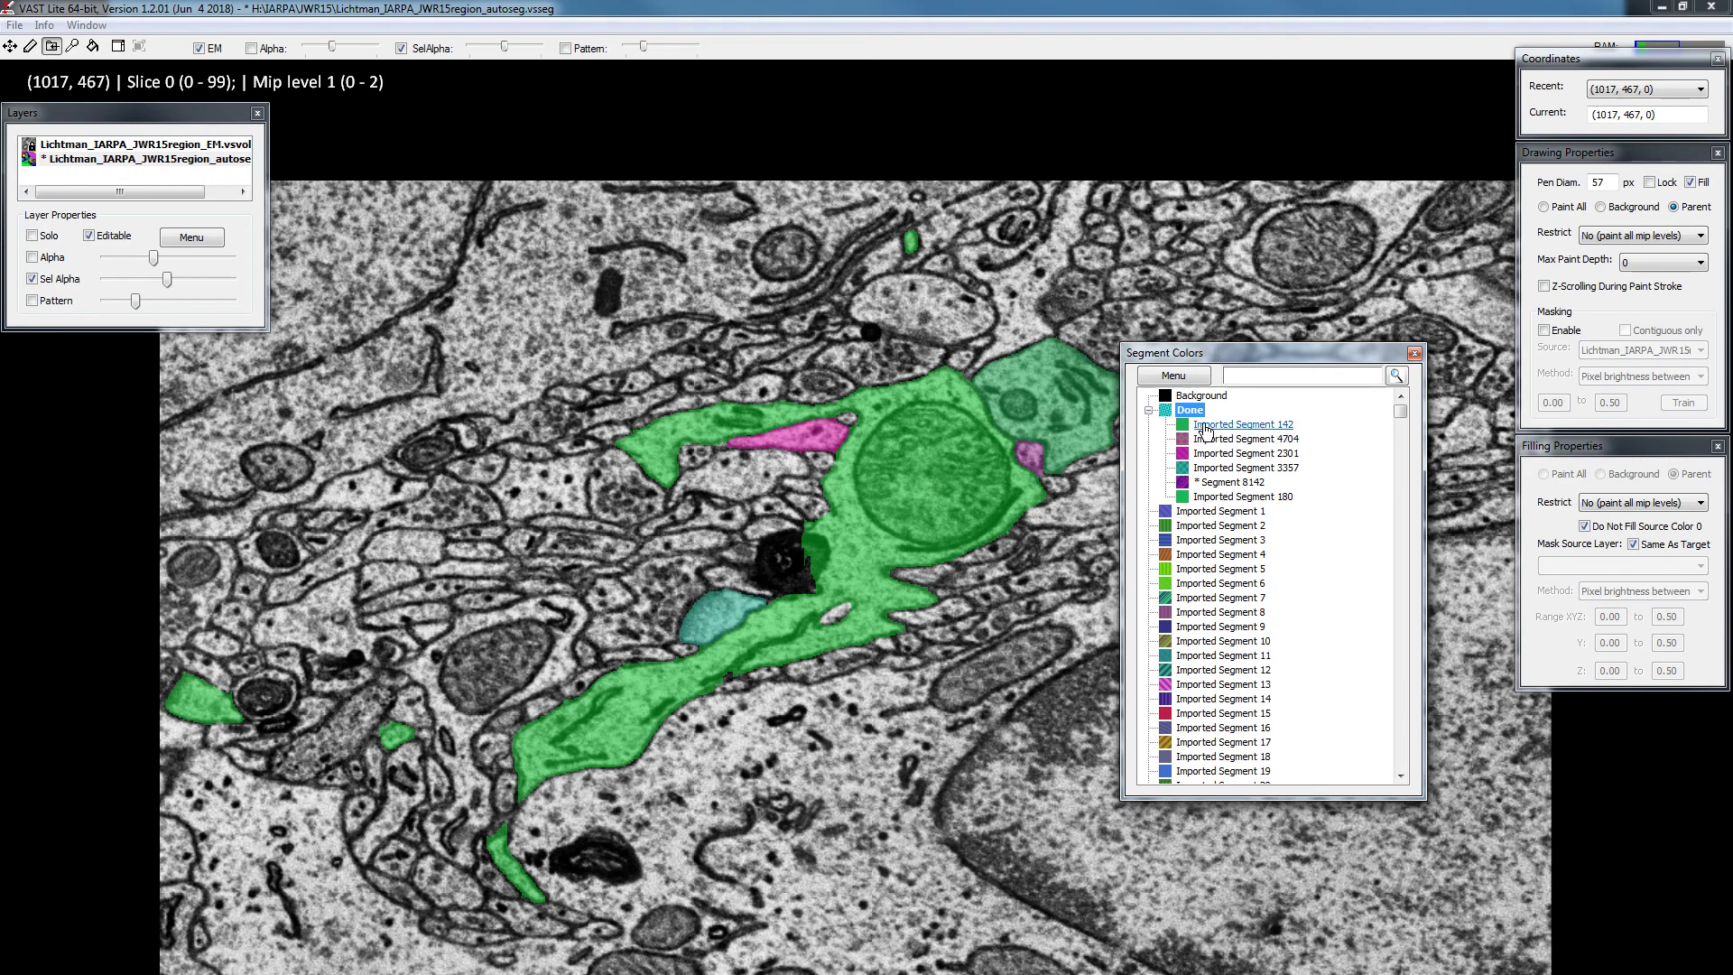
click(1122, 437)
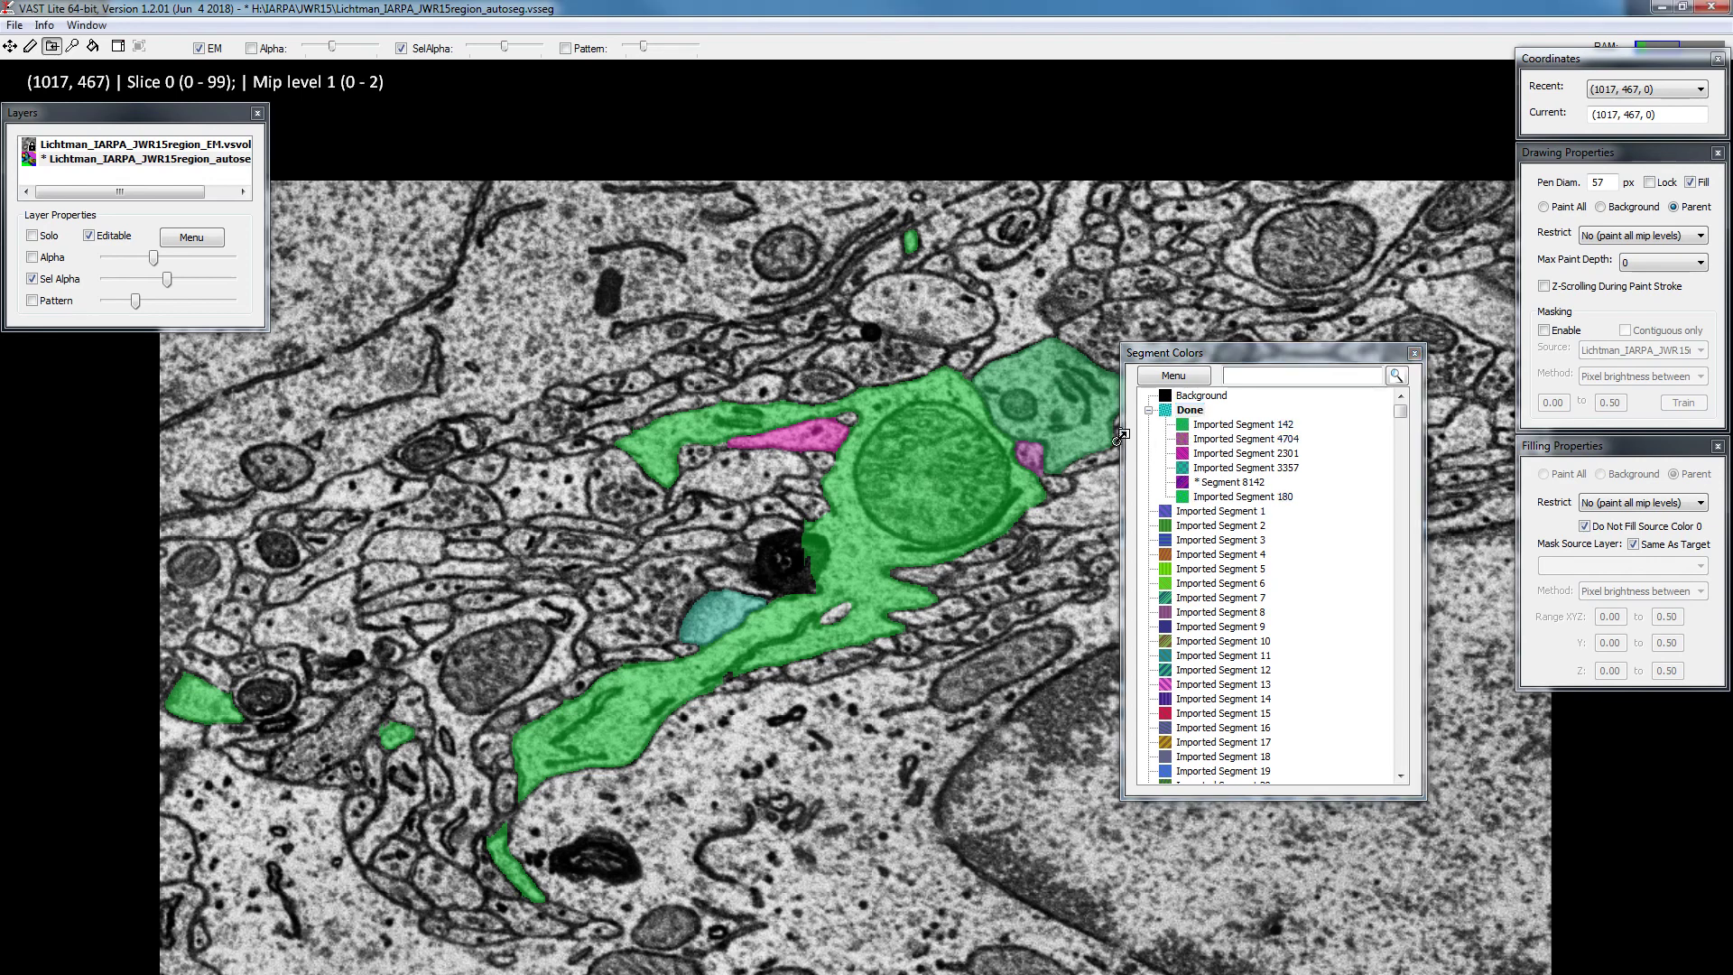
scroll(939, 486, down, 1)
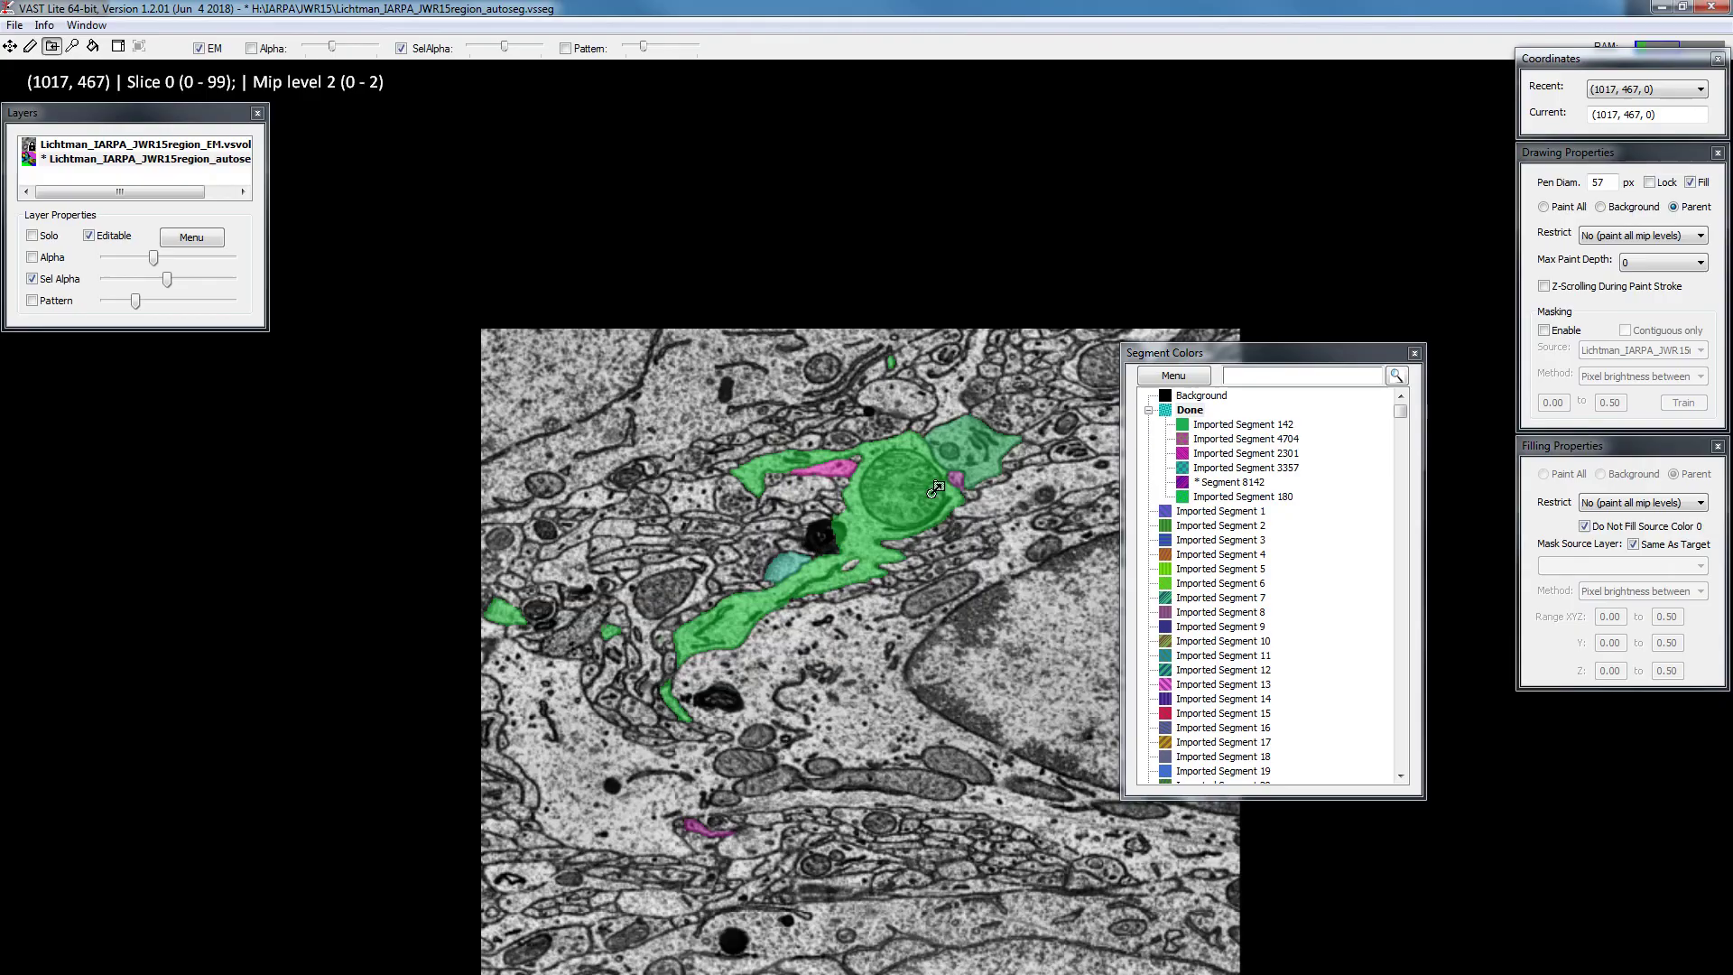
drag(854, 713, 759, 576)
key(Page_Down)
key(Page_Down)
key(Page_Down)
key(Page_Down)
key(Page_Down)
key(Page_Down)
key(Page_Down)
key(Page_Down)
key(Page_Down)
key(Page_Down)
key(Page_Down)
key(Page_Down)
key(Page_Down)
key(Page_Down)
key(Page_Down)
key(Page_Down)
key(Page_Down)
key(Page_Down)
key(Page_Down)
key(Page_Down)
key(Page_Down)
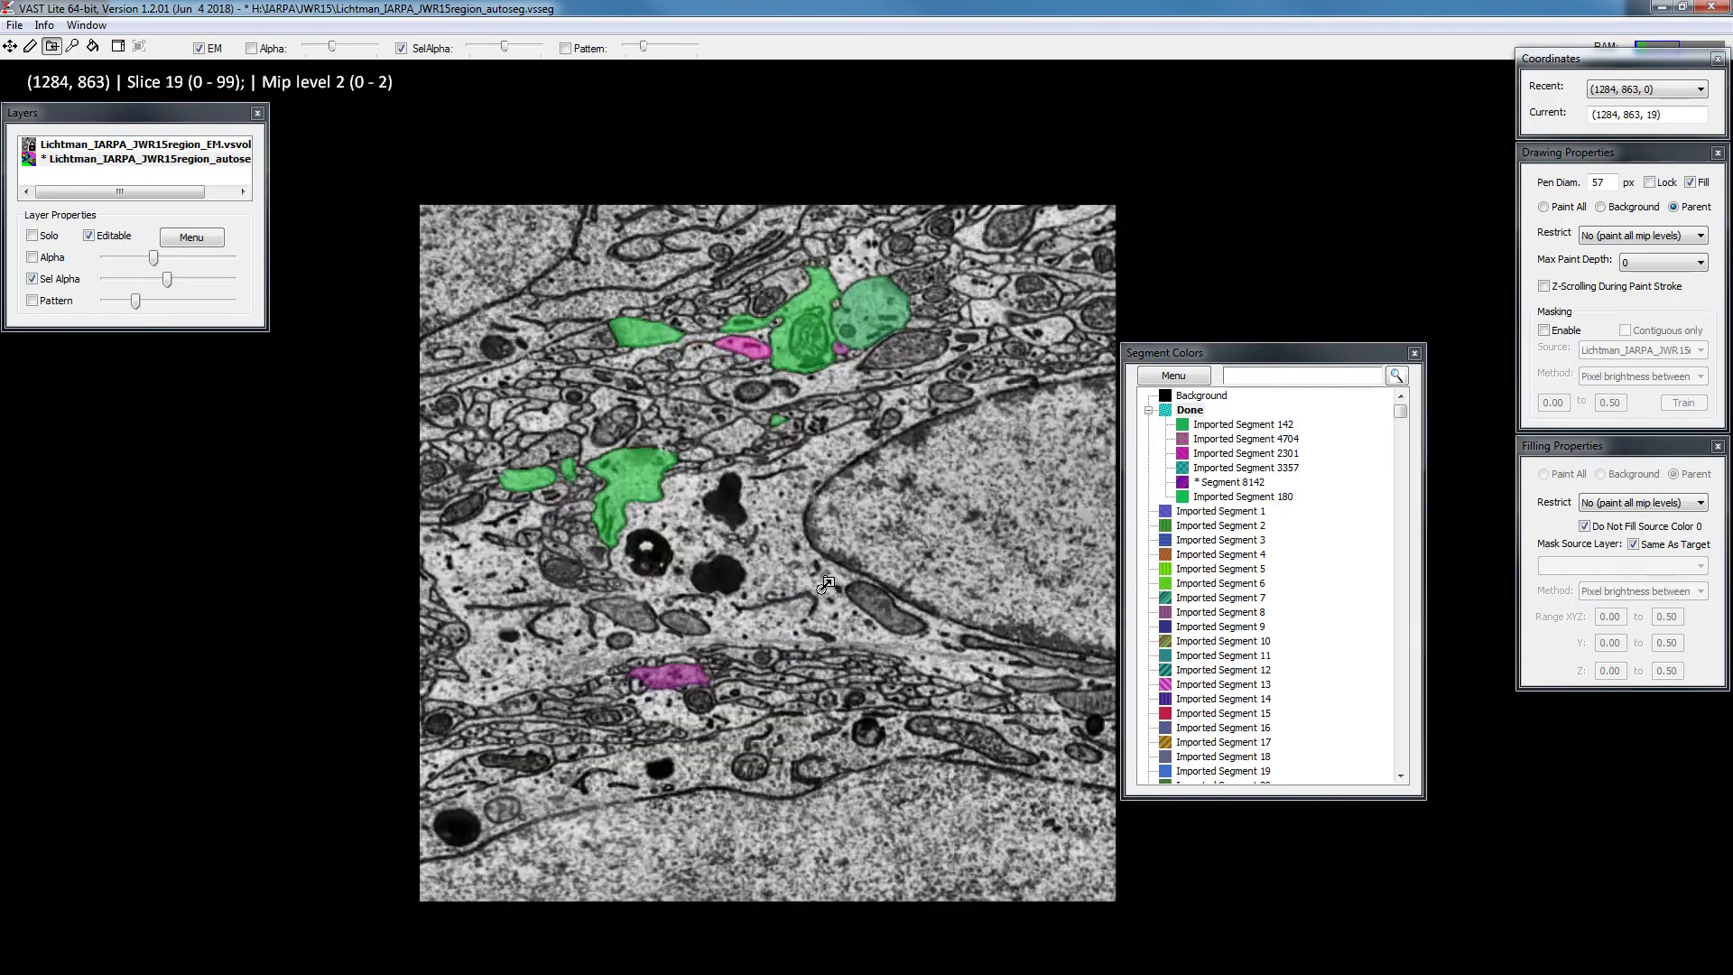
key(Page_Down)
key(Page_Down)
key(Page_Down)
key(Page_Down)
key(Page_Down)
key(Page_Down)
key(Page_Down)
key(Page_Down)
key(Page_Down)
key(Page_Down)
key(Page_Down)
key(Page_Down)
key(Page_Down)
key(Page_Down)
key(Page_Down)
key(Page_Down)
key(Page_Down)
key(Page_Down)
key(Page_Down)
key(Page_Down)
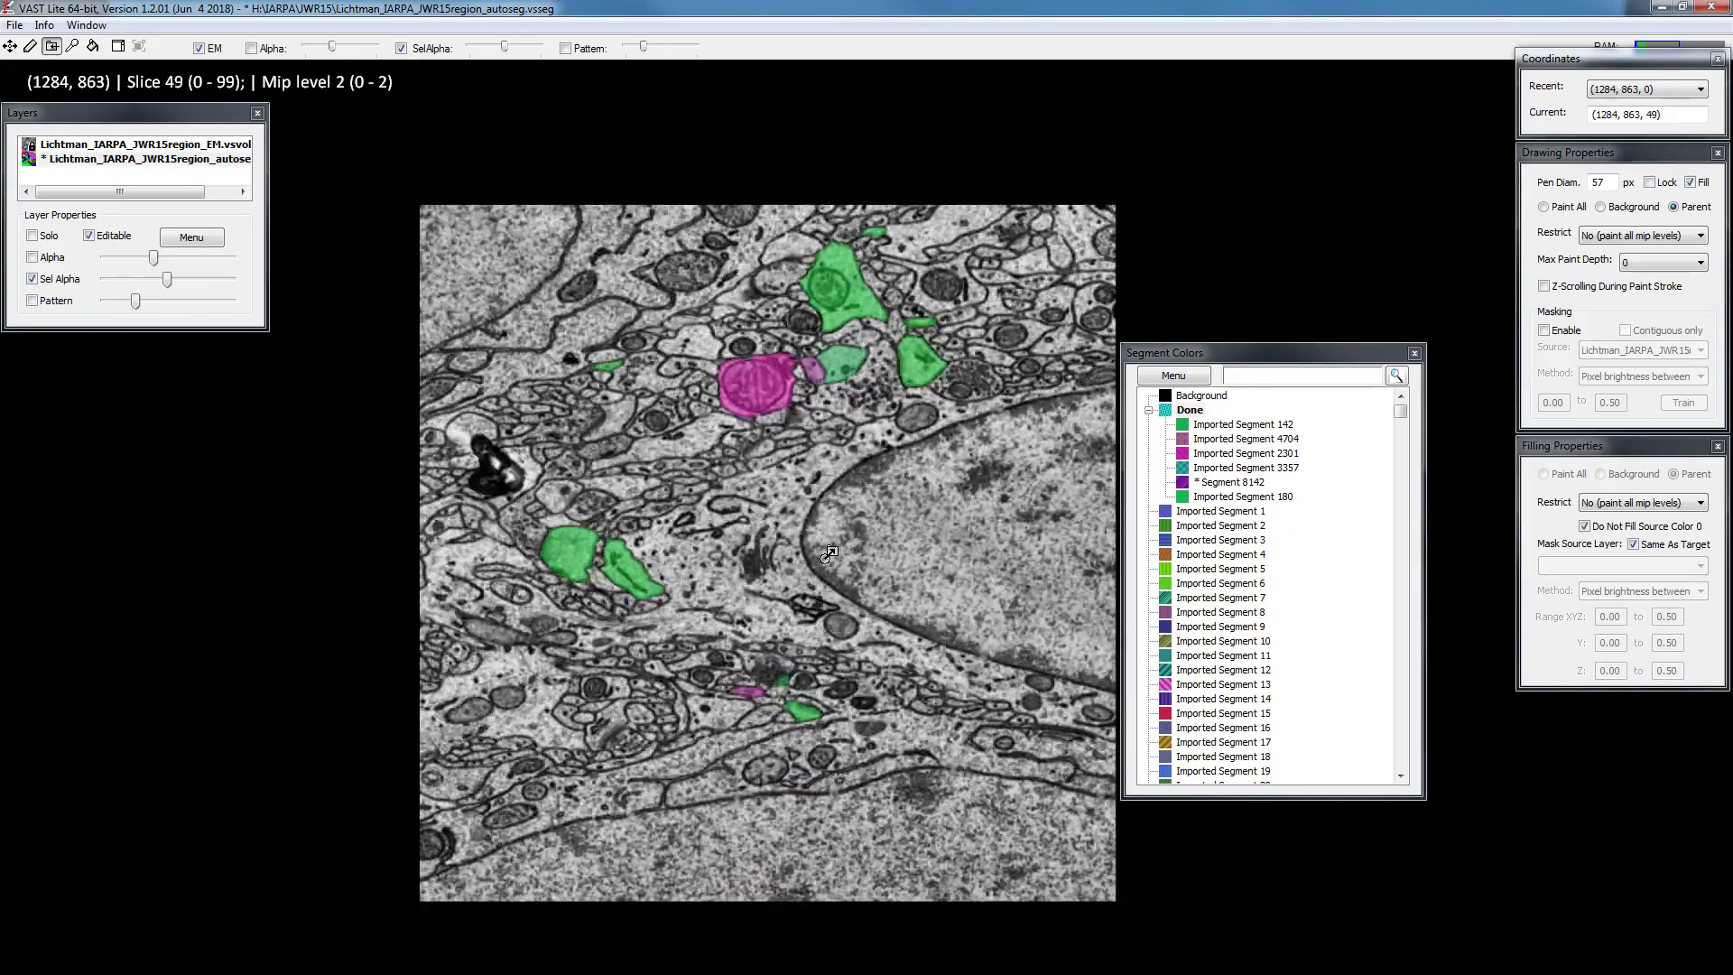